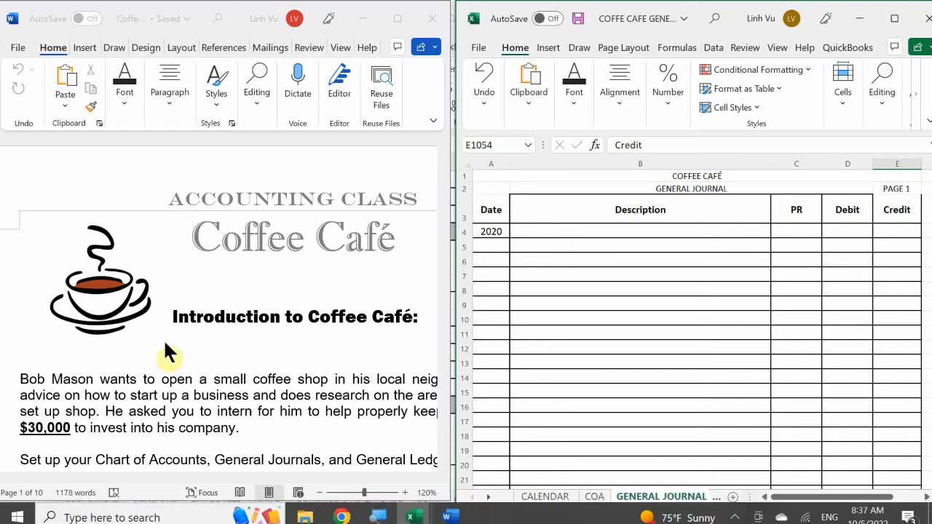
Step: Read the introduction of the Coffee Café assignment down to the 31 May entry
{"action": "scroll", "coordinate": [166, 351], "scroll_direction": "down", "scroll_amount": 1}
{"action": "scroll", "coordinate": [167, 352], "scroll_direction": "down", "scroll_amount": 1}
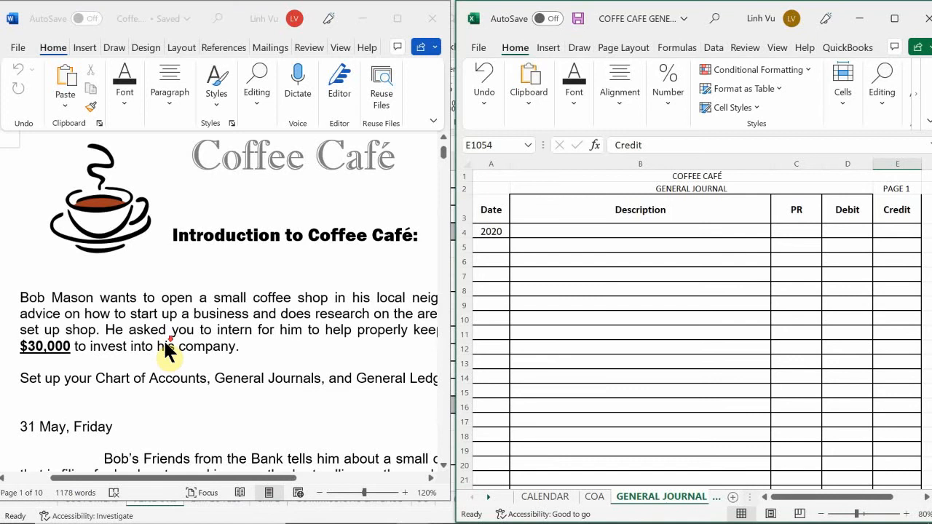
{"action": "scroll", "coordinate": [167, 352], "scroll_direction": "down", "scroll_amount": 1}
{"action": "scroll", "coordinate": [165, 346], "scroll_direction": "down", "scroll_amount": 1}
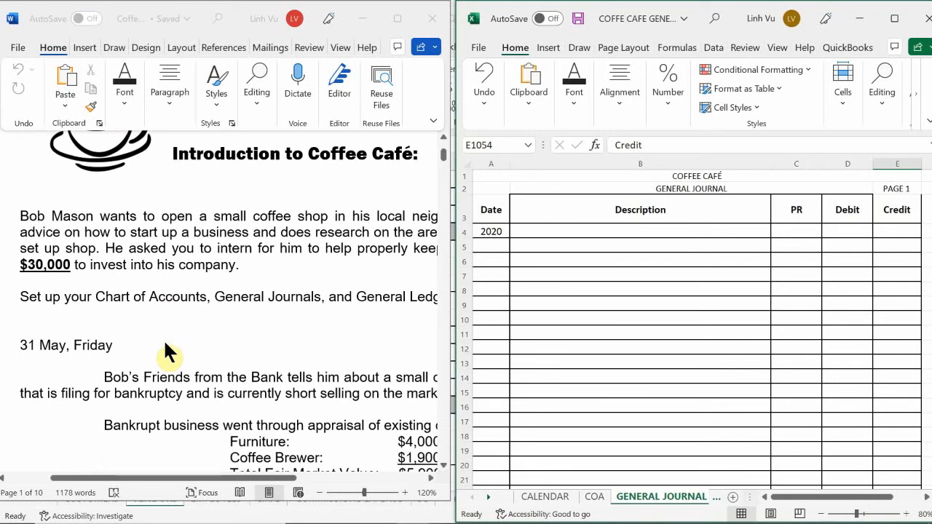
{"action": "mouse_move", "coordinate": [209, 481]}
{"action": "left_mouse_down"}
{"action": "mouse_move", "coordinate": [175, 479]}
{"action": "mouse_move", "coordinate": [275, 479]}
{"action": "mouse_move", "coordinate": [299, 494]}
{"action": "mouse_move", "coordinate": [193, 493]}
{"action": "mouse_move", "coordinate": [214, 495]}
{"action": "left_mouse_up"}
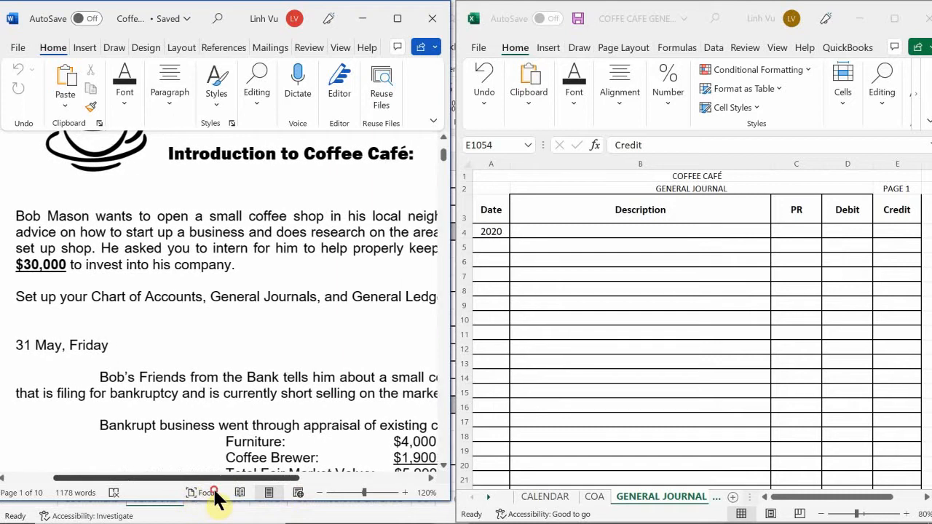
Step: Switch to the Excel workbook and review the June 2020 schedule on the CALENDAR sheet at 90% zoom
{"action": "left_click", "coordinate": [539, 361]}
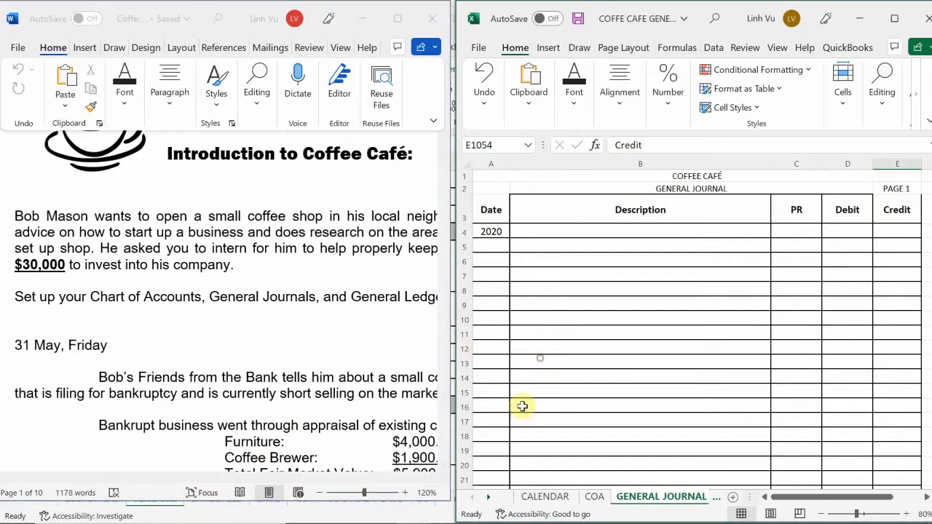
{"action": "left_click", "coordinate": [528, 500]}
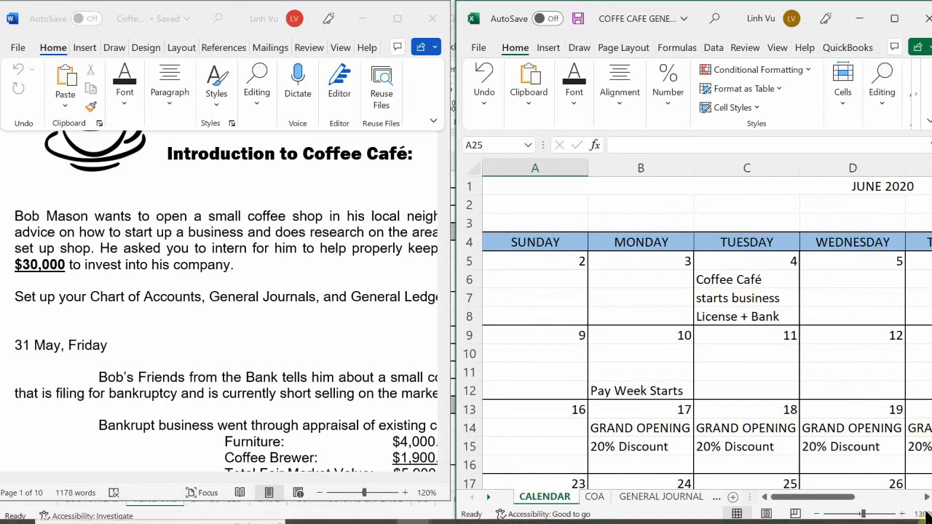
{"action": "left_click", "coordinate": [818, 514]}
{"action": "left_click", "coordinate": [817, 515]}
{"action": "left_click", "coordinate": [817, 514]}
{"action": "left_click", "coordinate": [817, 514]}
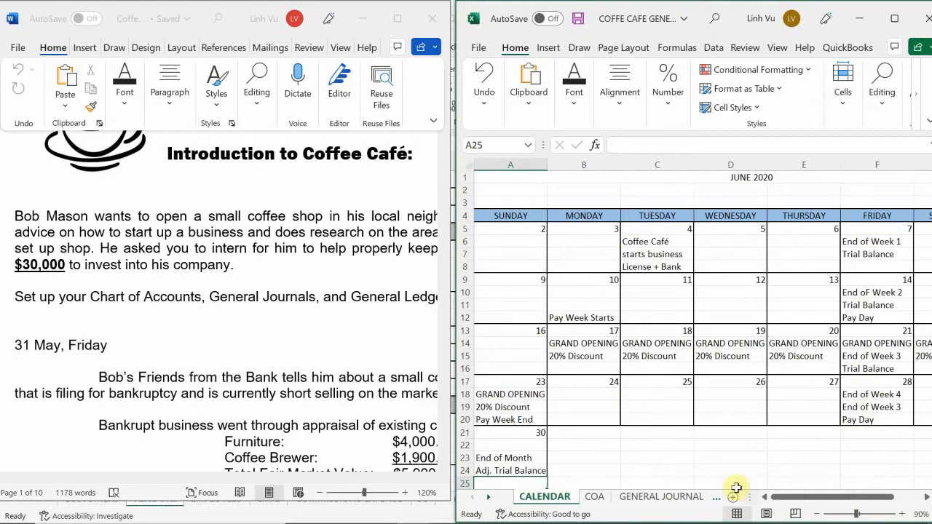
{"action": "left_click_drag", "start_coordinate": [796, 501], "coordinate": [772, 510]}
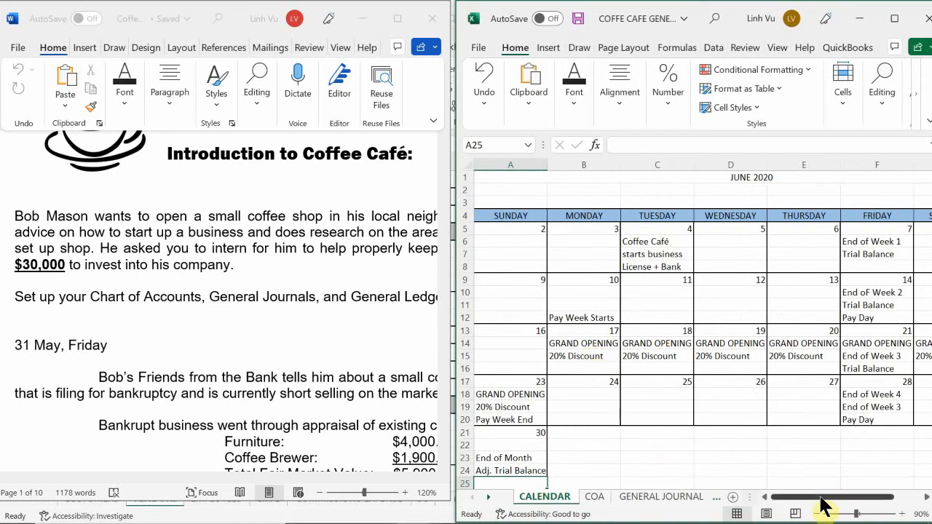
{"action": "left_click_drag", "start_coordinate": [821, 500], "coordinate": [787, 503]}
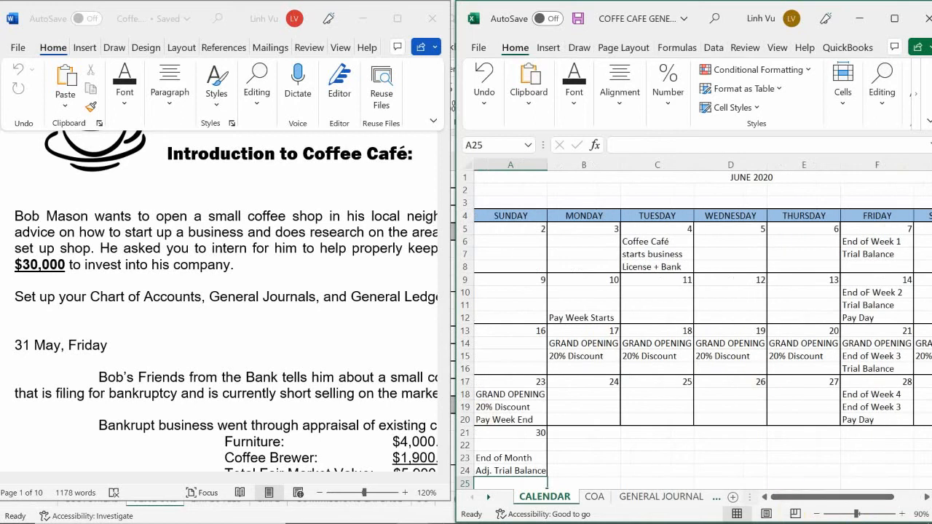
Step: Show the start of the chart of accounts on the COA sheet at 110% zoom
{"action": "left_click", "coordinate": [594, 497]}
{"action": "scroll", "coordinate": [581, 360], "scroll_direction": "up", "scroll_amount": 15}
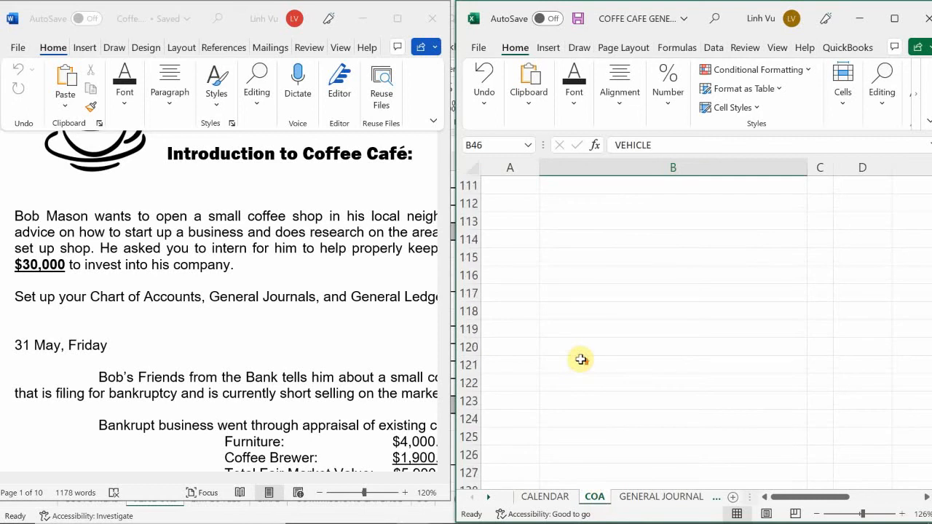
{"action": "scroll", "coordinate": [581, 359], "scroll_direction": "up", "scroll_amount": 20}
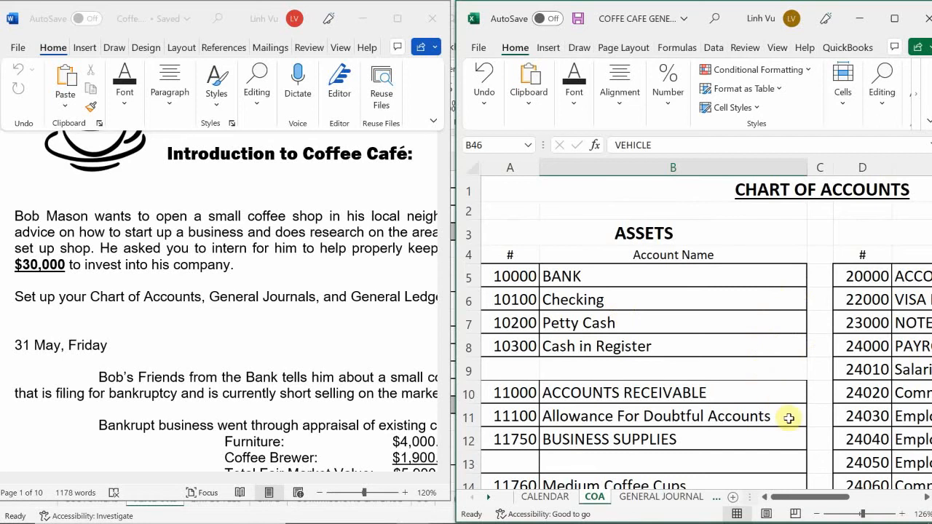
{"action": "left_click", "coordinate": [817, 514]}
{"action": "left_click", "coordinate": [818, 515]}
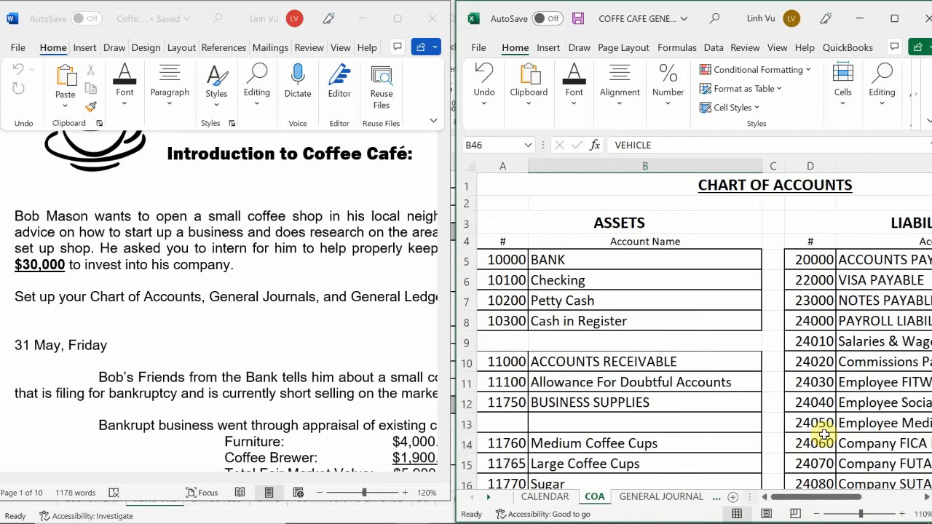
Step: Return to the Word document and examine the 31 May entry on the asset appraisal, purchase offer and goodwill calculation
{"action": "left_click", "coordinate": [153, 330]}
{"action": "scroll", "coordinate": [154, 330], "scroll_direction": "down", "scroll_amount": 1}
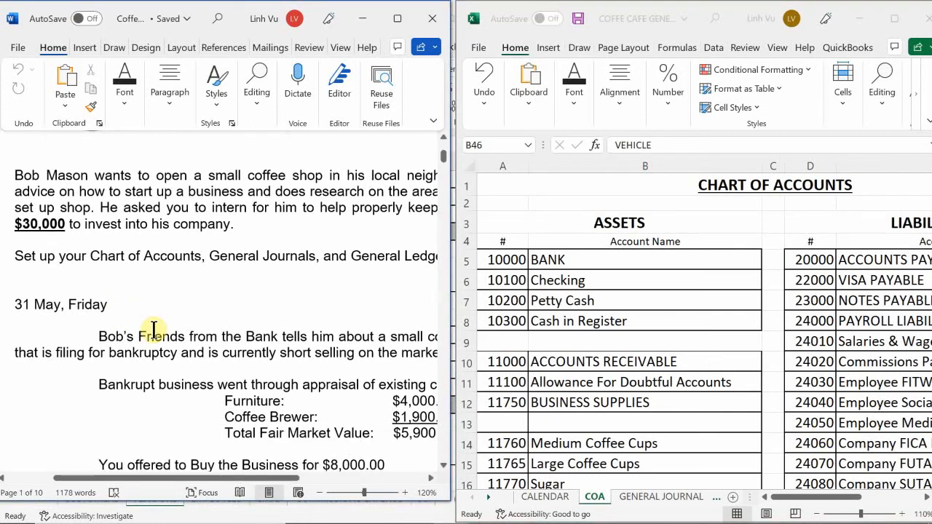
{"action": "scroll", "coordinate": [153, 330], "scroll_direction": "up", "scroll_amount": 1}
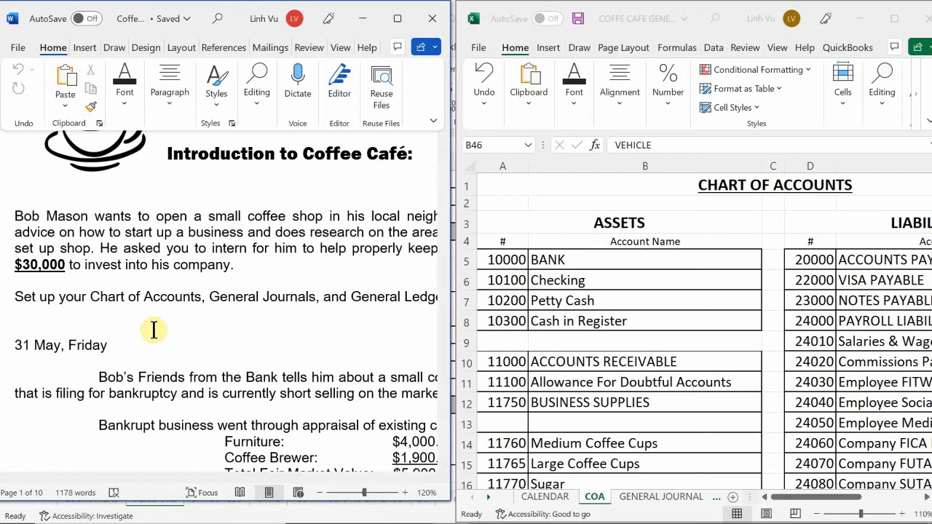
{"action": "scroll", "coordinate": [154, 330], "scroll_direction": "down", "scroll_amount": 1}
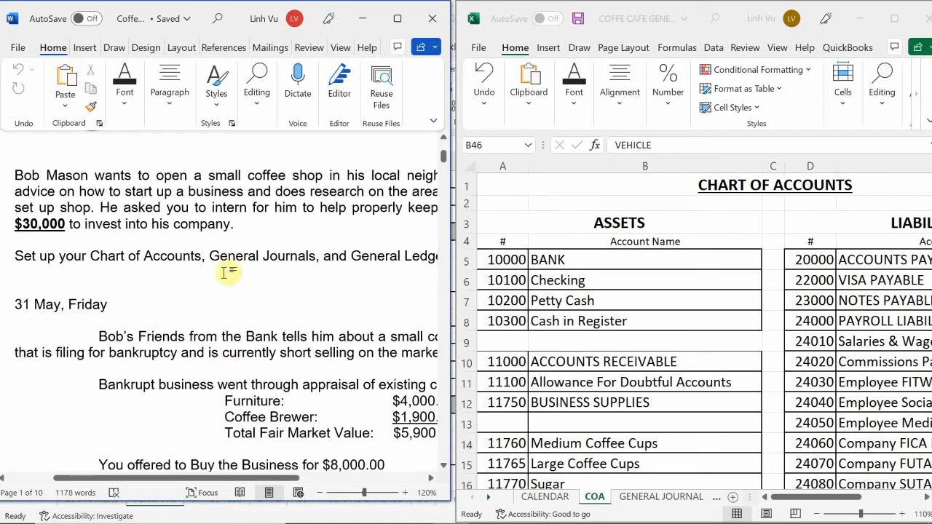
{"action": "scroll", "coordinate": [135, 324], "scroll_direction": "down", "scroll_amount": 1}
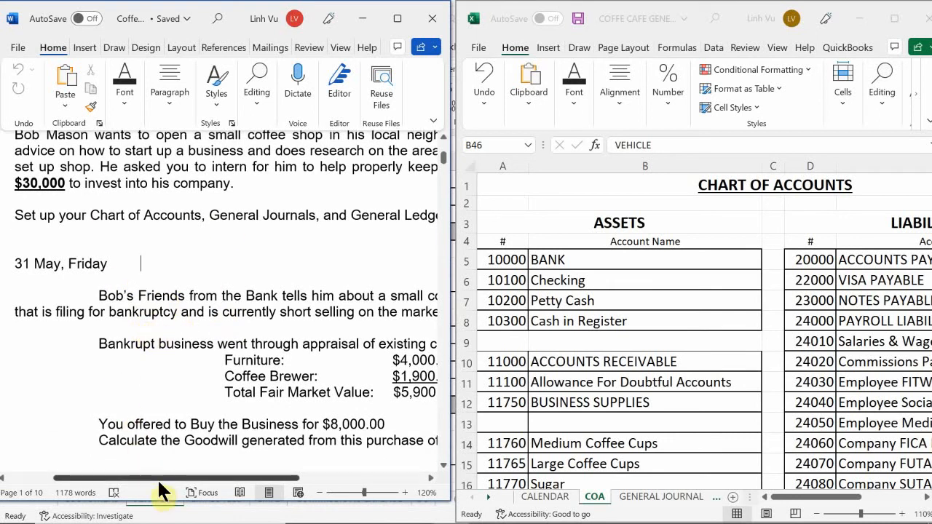
{"action": "left_click_drag", "start_coordinate": [157, 481], "coordinate": [182, 517]}
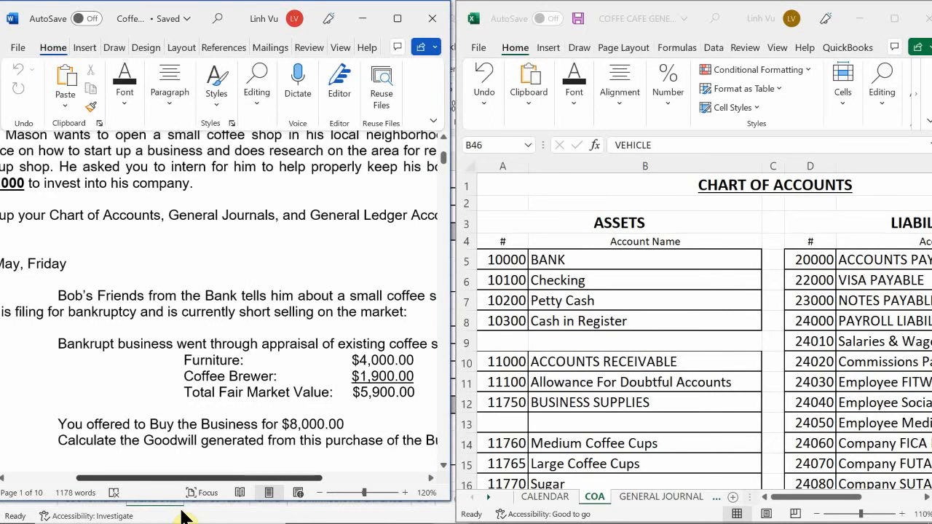
{"action": "left_click_drag", "start_coordinate": [182, 516], "coordinate": [215, 517]}
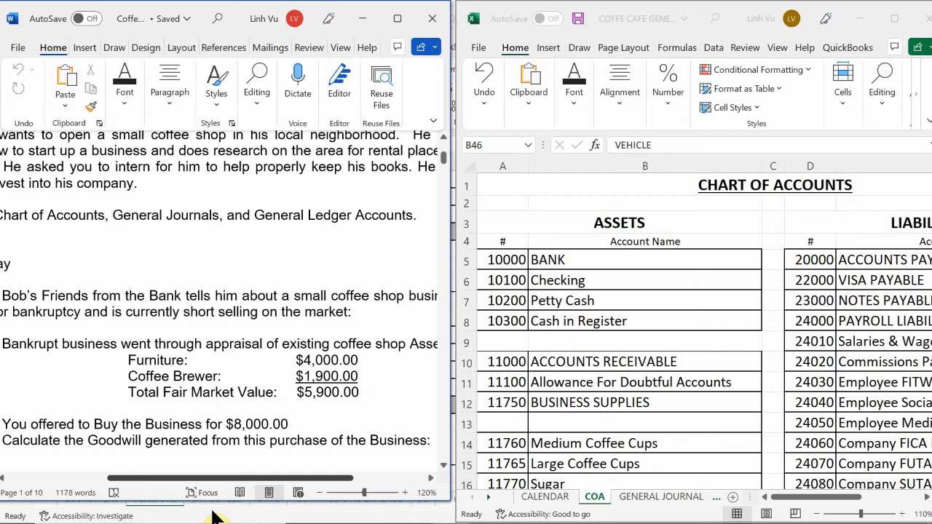
{"action": "scroll", "coordinate": [250, 405], "scroll_direction": "down", "scroll_amount": 3}
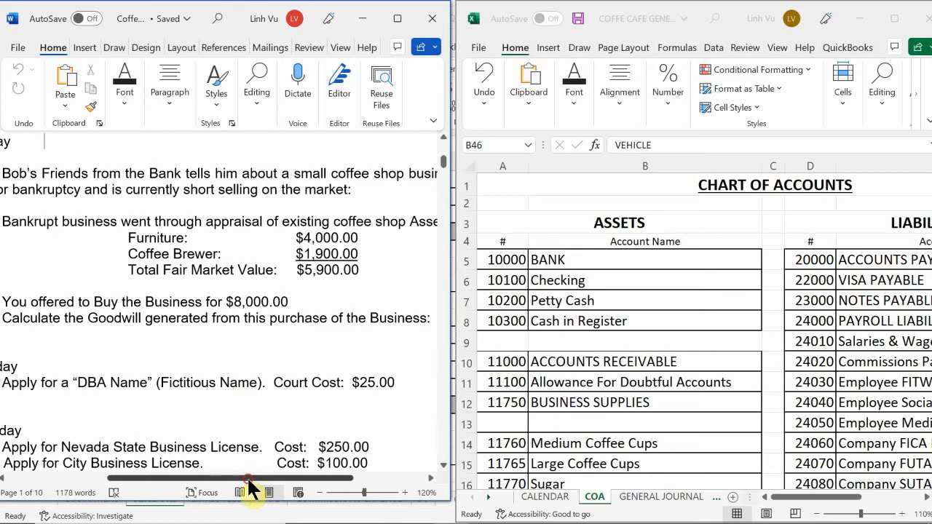
{"action": "left_click_drag", "start_coordinate": [248, 480], "coordinate": [207, 492]}
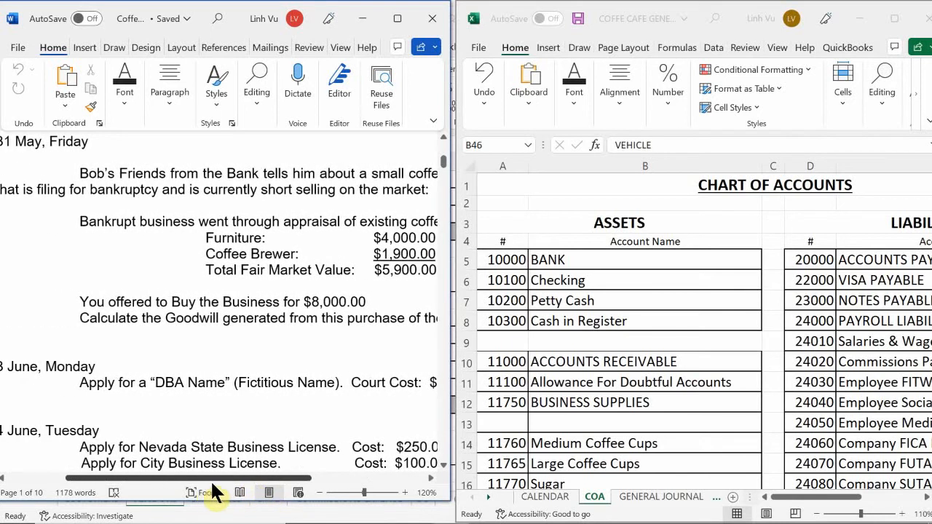
{"action": "left_click_drag", "start_coordinate": [207, 484], "coordinate": [252, 477]}
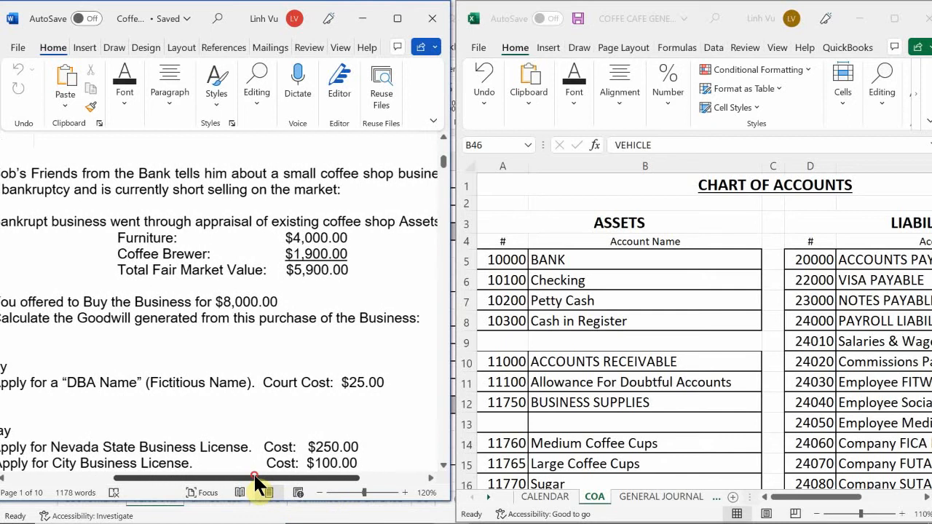
{"action": "scroll", "coordinate": [290, 438], "scroll_direction": "up", "scroll_amount": 1}
{"action": "scroll", "coordinate": [290, 438], "scroll_direction": "up", "scroll_amount": 1}
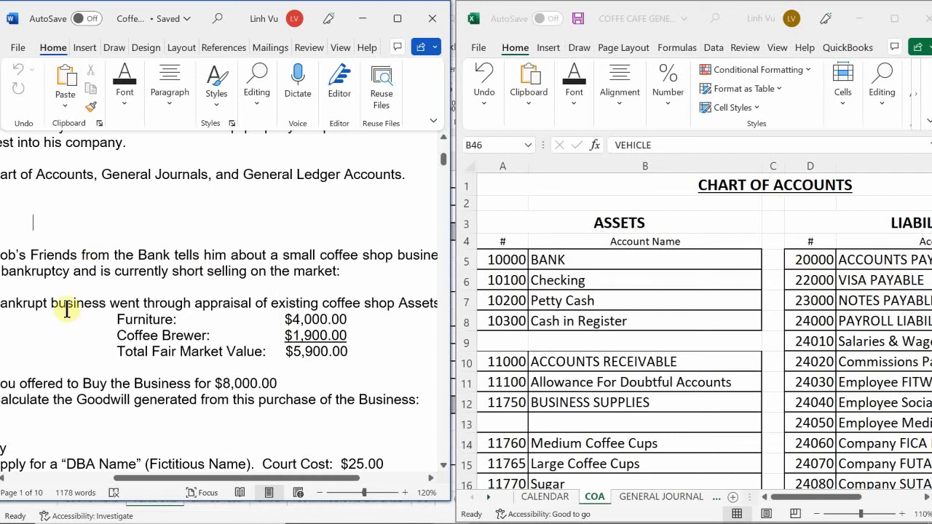
Step: Examine the 3 June DBA name filing and the 4 June state and city business license costs
{"action": "scroll", "coordinate": [210, 356], "scroll_direction": "down", "scroll_amount": 3}
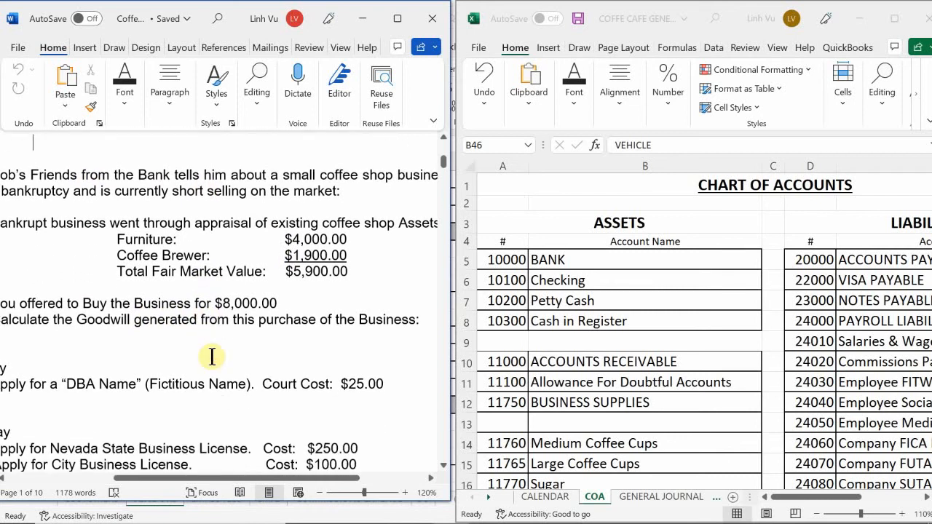
{"action": "scroll", "coordinate": [211, 357], "scroll_direction": "down", "scroll_amount": 5}
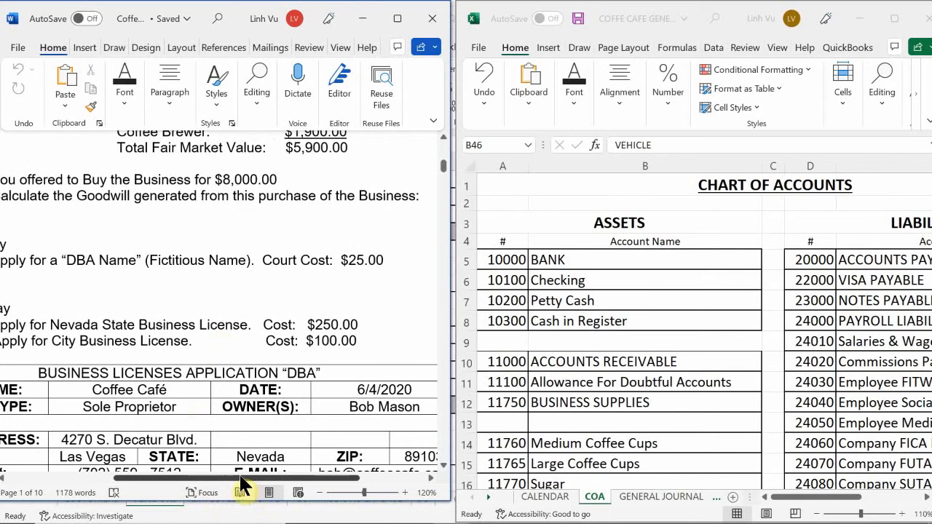
{"action": "left_click_drag", "start_coordinate": [229, 484], "coordinate": [219, 503]}
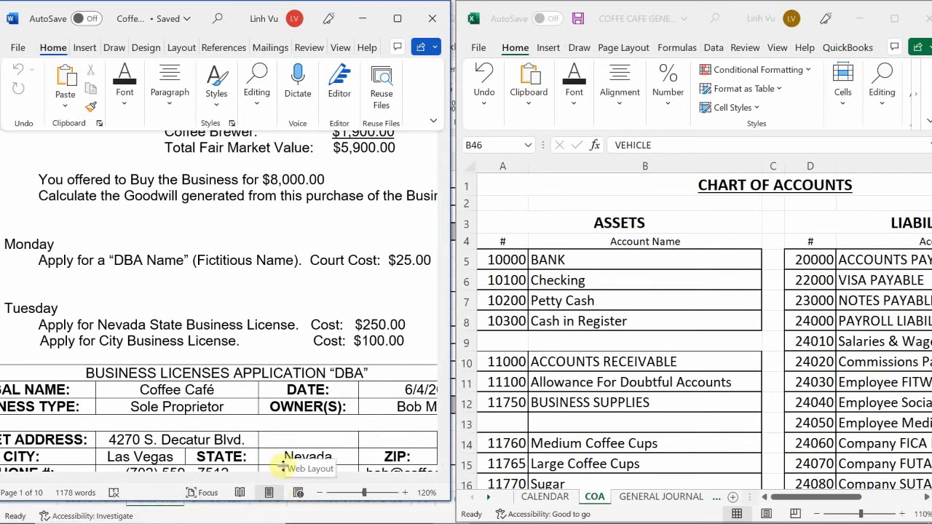
{"action": "left_click_drag", "start_coordinate": [260, 478], "coordinate": [296, 510]}
{"action": "scroll", "coordinate": [324, 439], "scroll_direction": "up", "scroll_amount": 1}
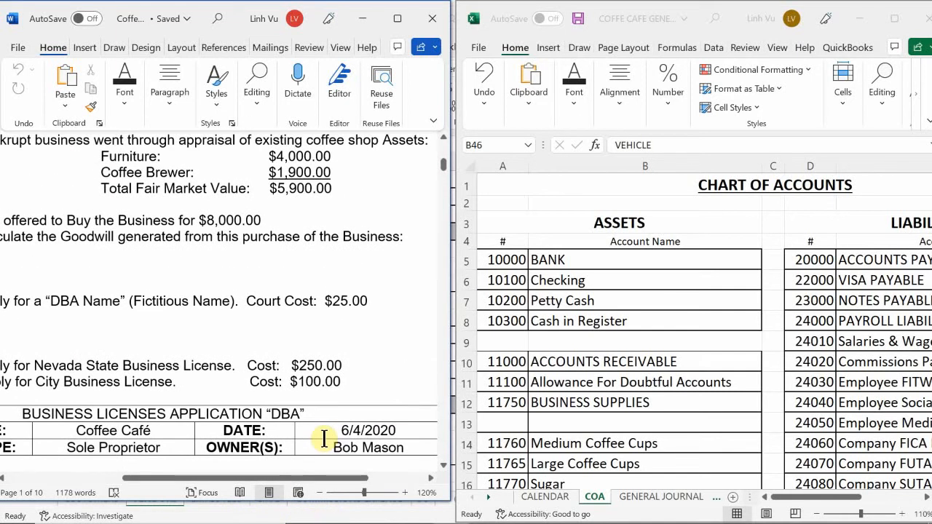
{"action": "scroll", "coordinate": [323, 426], "scroll_direction": "up", "scroll_amount": 1}
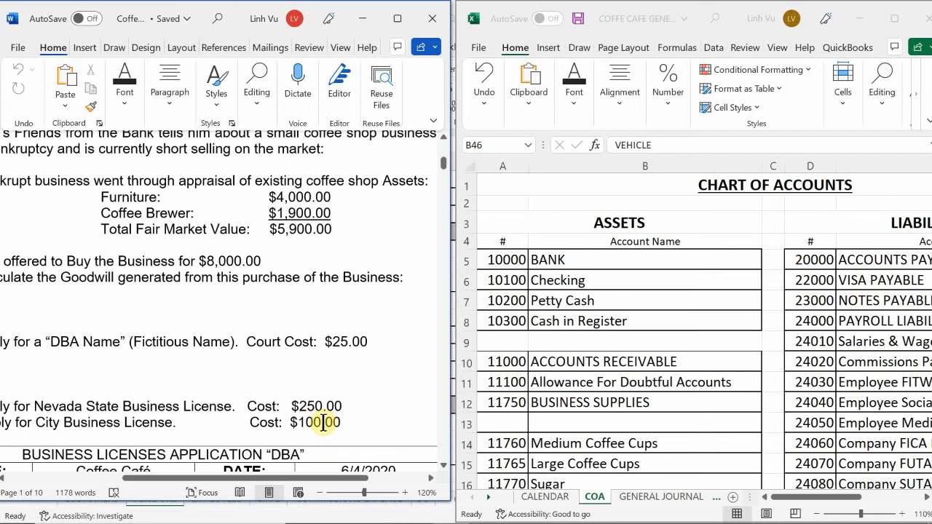
{"action": "scroll", "coordinate": [323, 423], "scroll_direction": "up", "scroll_amount": 1}
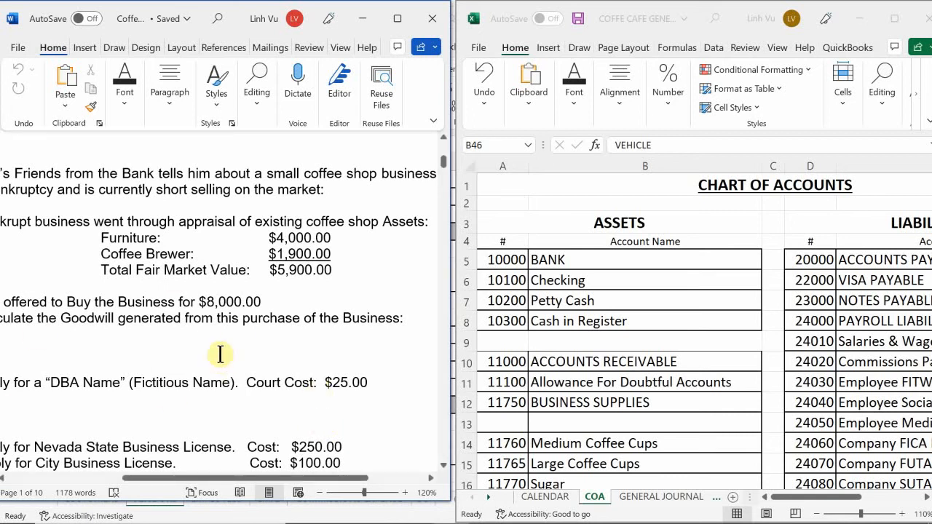
{"action": "scroll", "coordinate": [250, 357], "scroll_direction": "down", "scroll_amount": 1}
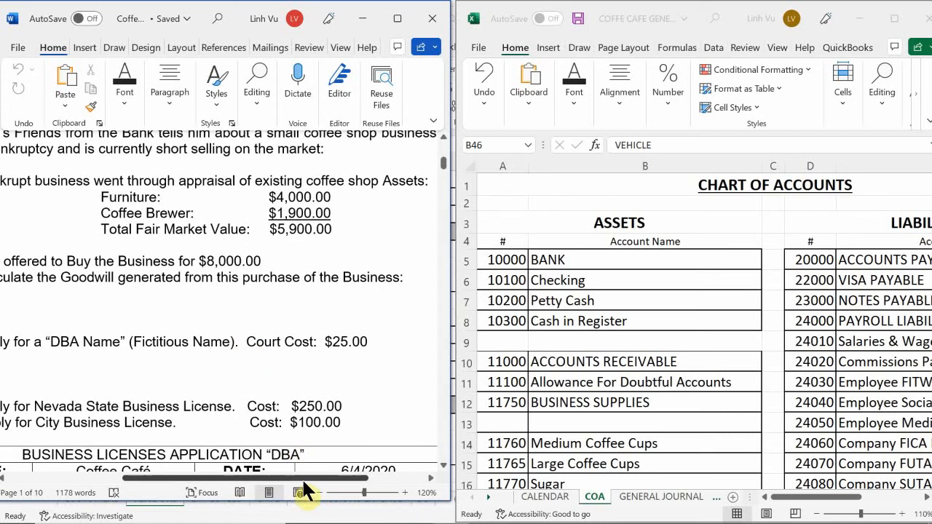
{"action": "left_click_drag", "start_coordinate": [307, 481], "coordinate": [198, 472]}
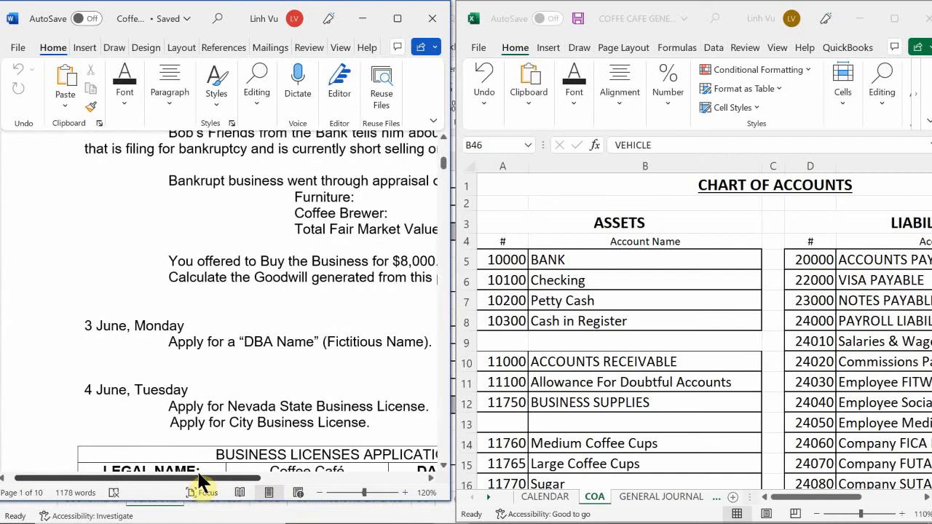
{"action": "left_click_drag", "start_coordinate": [198, 473], "coordinate": [289, 472]}
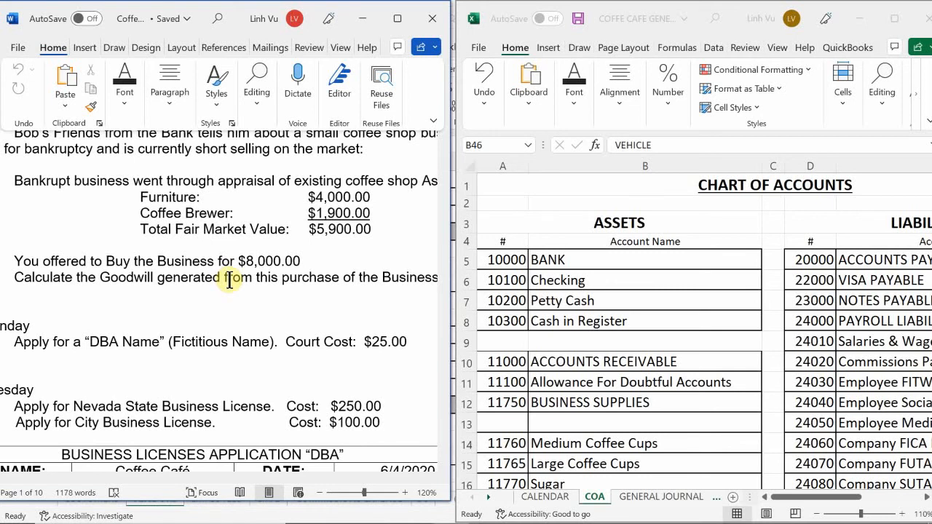
Step: Examine the business licenses application table under the 4 June entry, across its full width
{"action": "scroll", "coordinate": [229, 280], "scroll_direction": "down", "scroll_amount": 4}
{"action": "scroll", "coordinate": [229, 281], "scroll_direction": "down", "scroll_amount": 1}
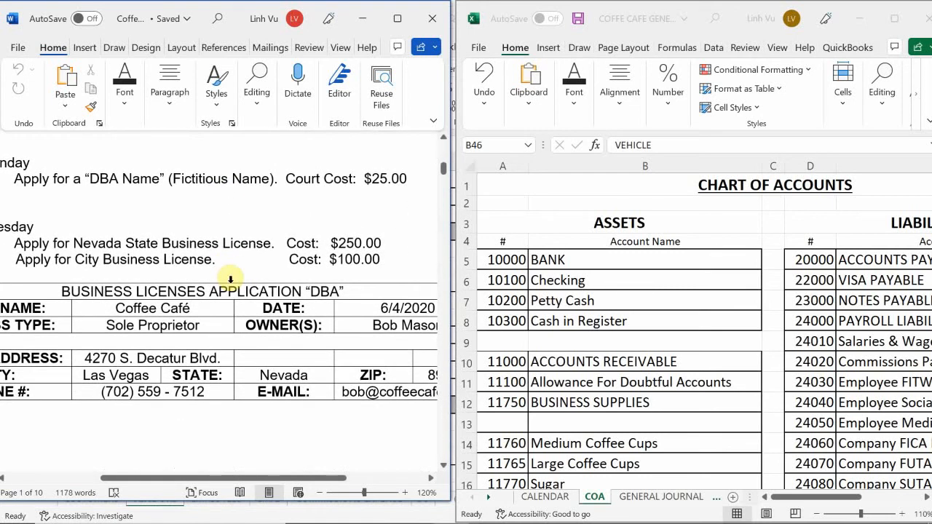
{"action": "scroll", "coordinate": [228, 284], "scroll_direction": "up", "scroll_amount": 1}
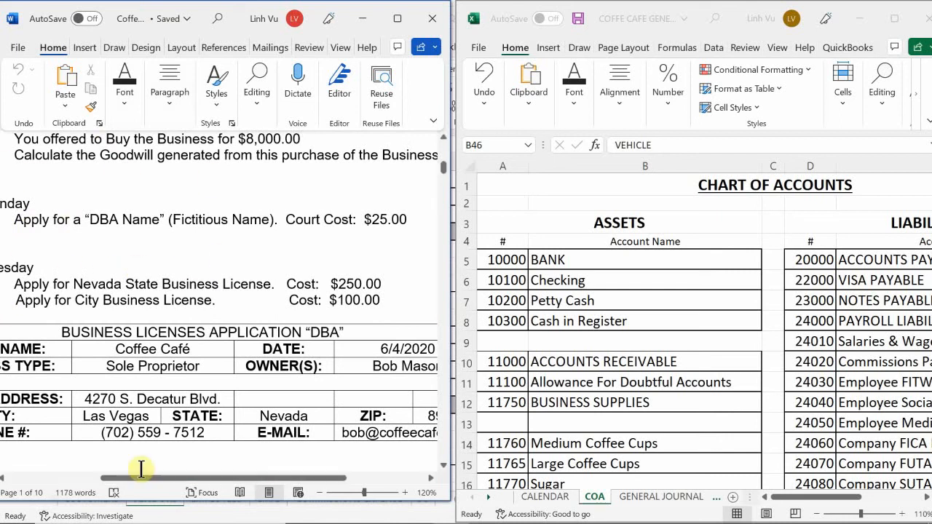
{"action": "left_click_drag", "start_coordinate": [209, 477], "coordinate": [207, 519]}
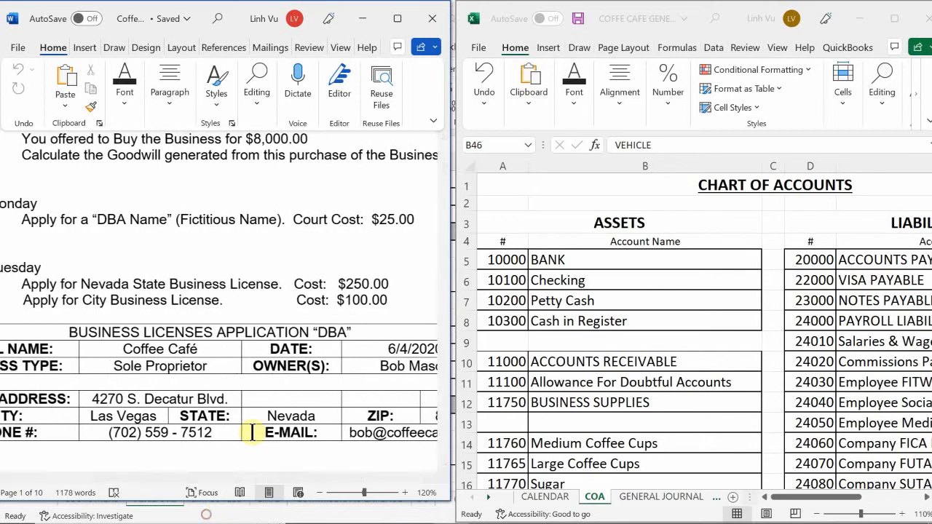
{"action": "scroll", "coordinate": [252, 430], "scroll_direction": "down", "scroll_amount": 1}
{"action": "scroll", "coordinate": [253, 431], "scroll_direction": "down", "scroll_amount": 1}
{"action": "scroll", "coordinate": [250, 433], "scroll_direction": "up", "scroll_amount": 1}
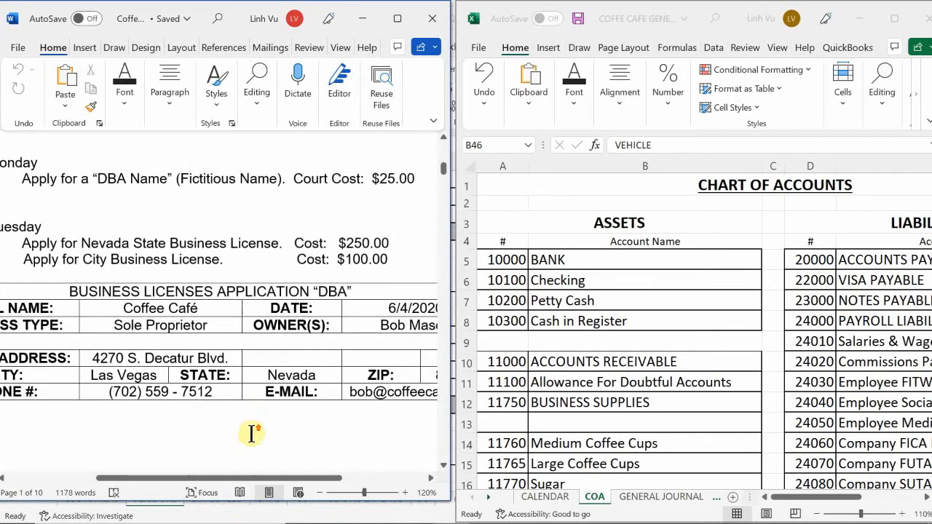
{"action": "left_click_drag", "start_coordinate": [184, 478], "coordinate": [289, 508]}
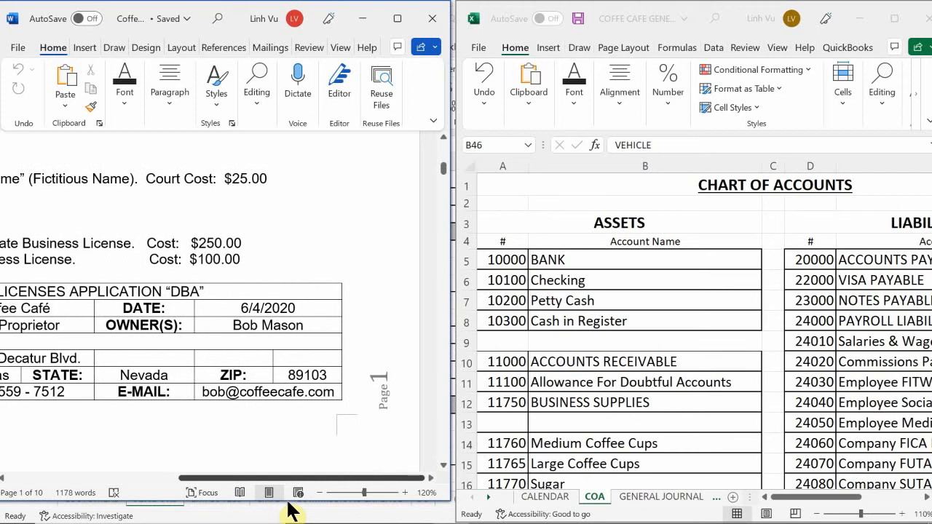
Step: Examine the 4 June entry on opening the business checking account and its sample general journal on the document's second page
{"action": "left_click_drag", "start_coordinate": [289, 510], "coordinate": [207, 510]}
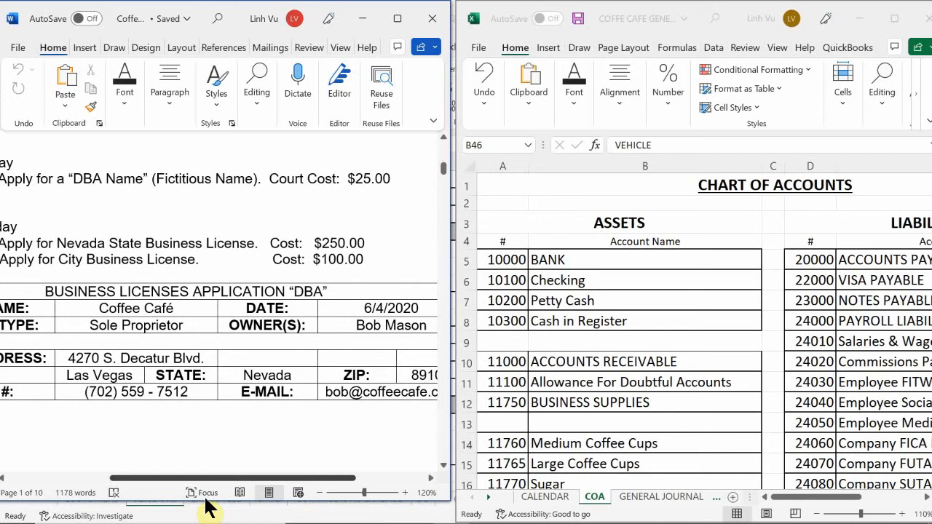
{"action": "left_click_drag", "start_coordinate": [207, 510], "coordinate": [149, 499]}
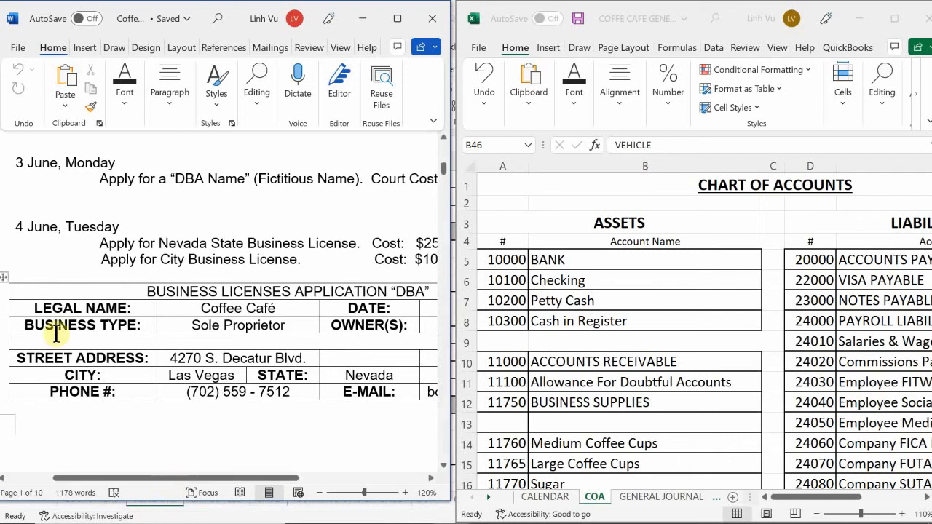
{"action": "scroll", "coordinate": [146, 424], "scroll_direction": "down", "scroll_amount": 2}
{"action": "scroll", "coordinate": [146, 424], "scroll_direction": "down", "scroll_amount": 6}
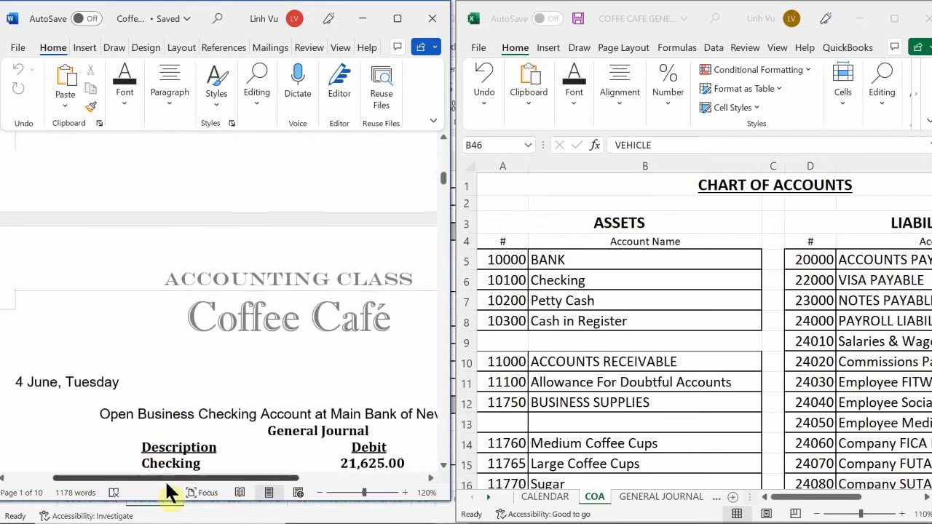
{"action": "left_click_drag", "start_coordinate": [179, 479], "coordinate": [218, 497]}
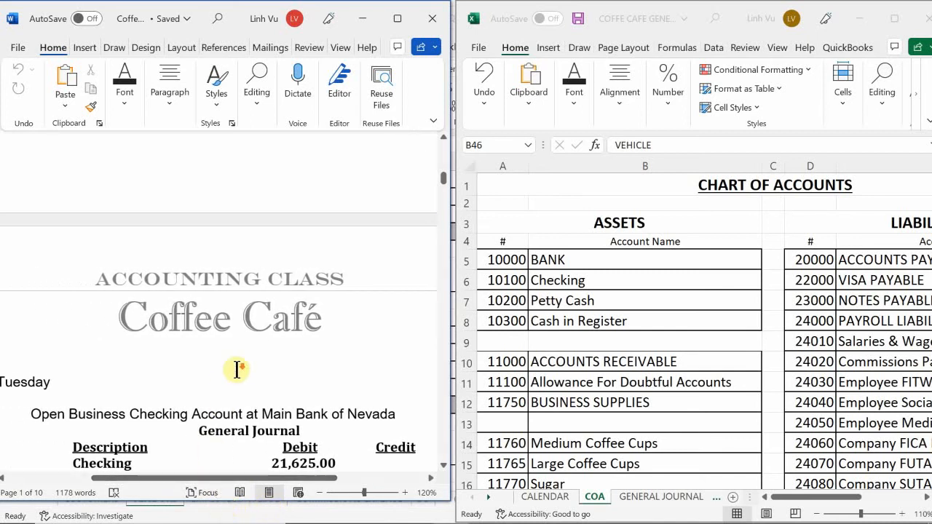
{"action": "scroll", "coordinate": [235, 370], "scroll_direction": "down", "scroll_amount": 3}
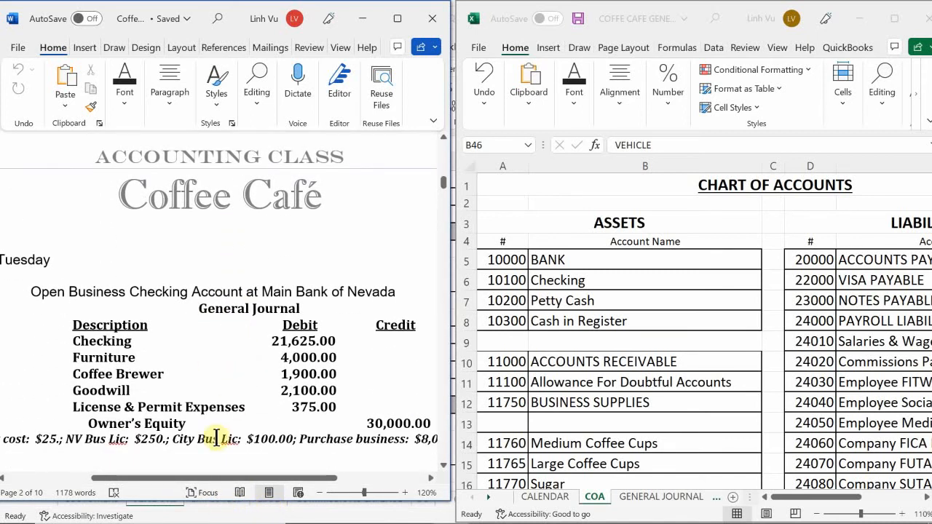
{"action": "left_click_drag", "start_coordinate": [235, 478], "coordinate": [247, 482]}
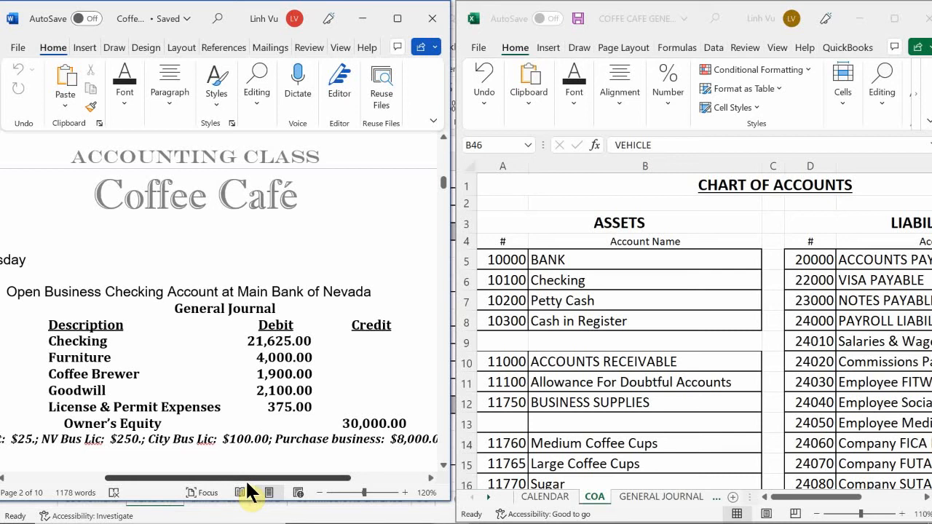
Step: Recheck the first page's license costs, DBA court cost, asset appraisal and purchase offer behind the sample journal amounts
{"action": "scroll", "coordinate": [308, 306], "scroll_direction": "down", "scroll_amount": 5}
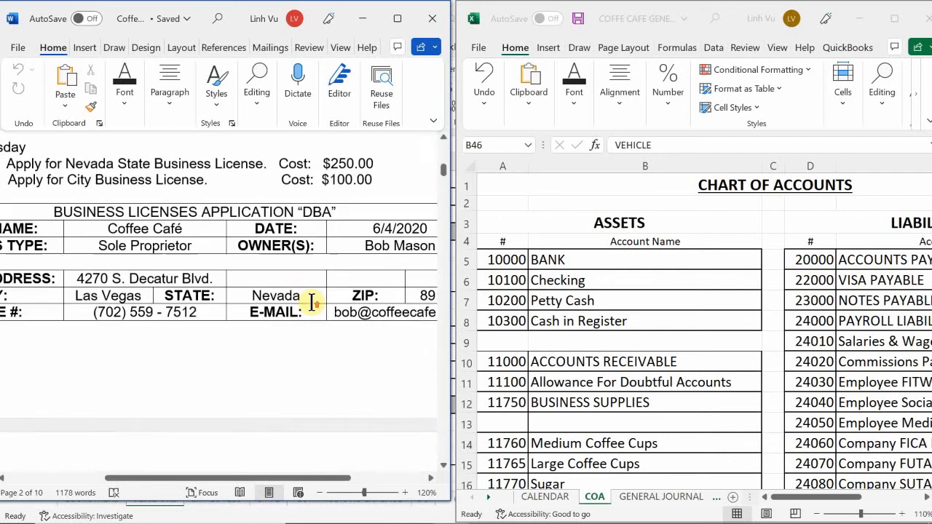
{"action": "scroll", "coordinate": [312, 302], "scroll_direction": "up", "scroll_amount": 5}
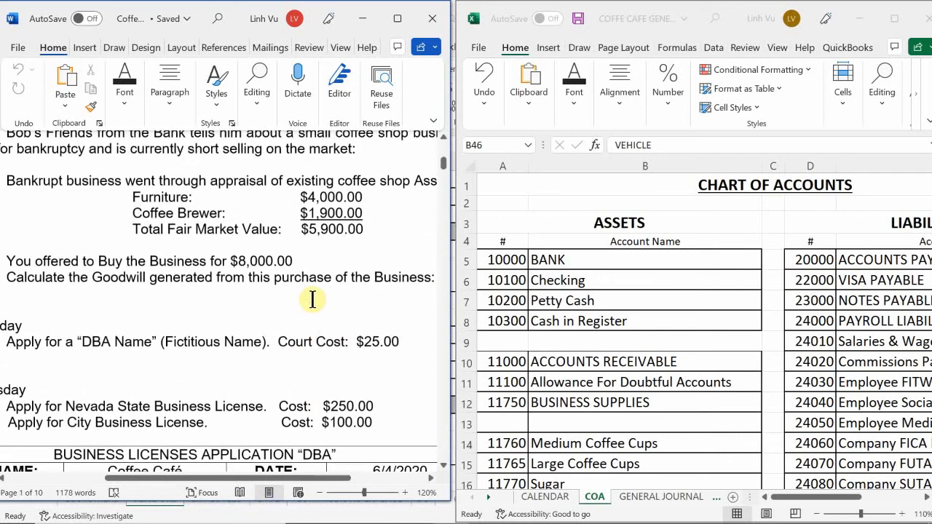
{"action": "scroll", "coordinate": [313, 300], "scroll_direction": "up", "scroll_amount": 2}
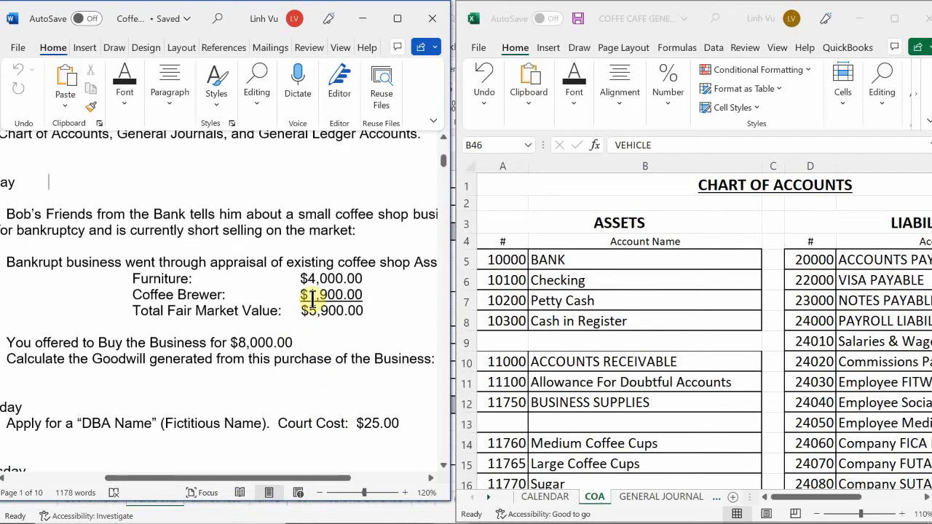
{"action": "scroll", "coordinate": [313, 299], "scroll_direction": "down", "scroll_amount": 1}
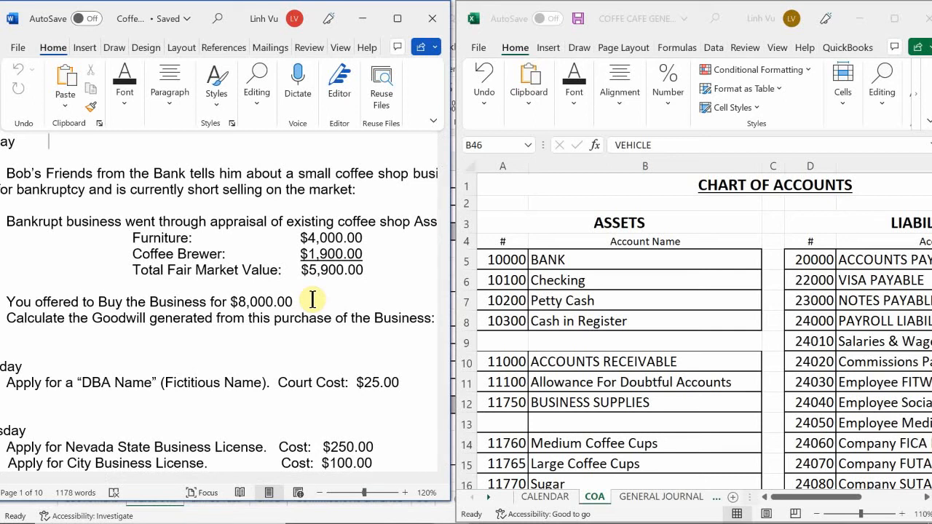
{"action": "scroll", "coordinate": [312, 298], "scroll_direction": "up", "scroll_amount": 3}
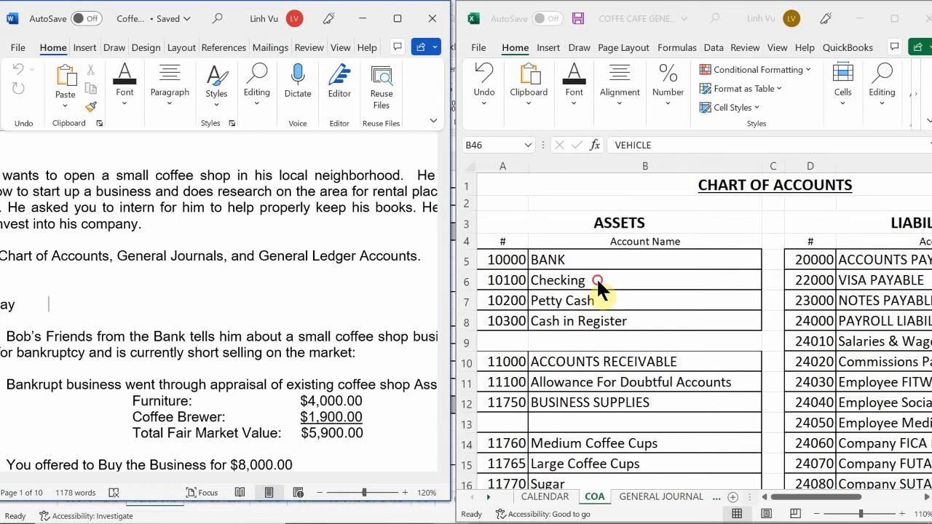
Step: Examine the asset accounts for receivables, supplies, inventory and furniture in the chart of accounts
{"action": "scroll", "coordinate": [597, 279], "scroll_direction": "down", "scroll_amount": 2}
{"action": "scroll", "coordinate": [597, 280], "scroll_direction": "down", "scroll_amount": 3}
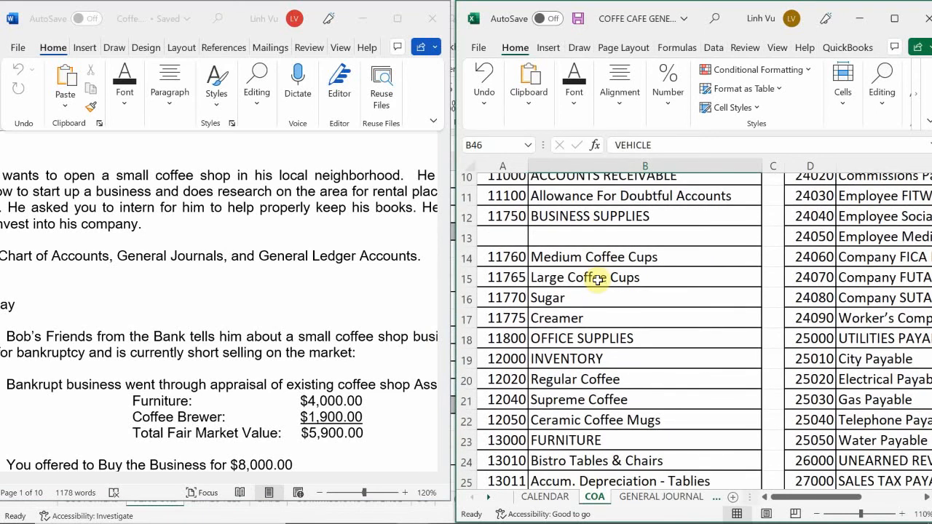
{"action": "scroll", "coordinate": [597, 280], "scroll_direction": "down", "scroll_amount": 1}
{"action": "scroll", "coordinate": [597, 280], "scroll_direction": "down", "scroll_amount": 1}
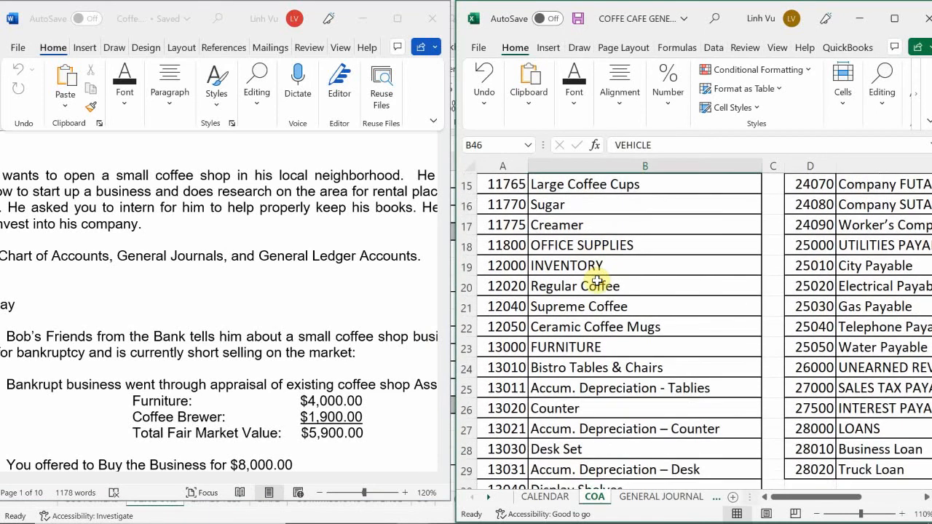
{"action": "scroll", "coordinate": [597, 281], "scroll_direction": "up", "scroll_amount": 1}
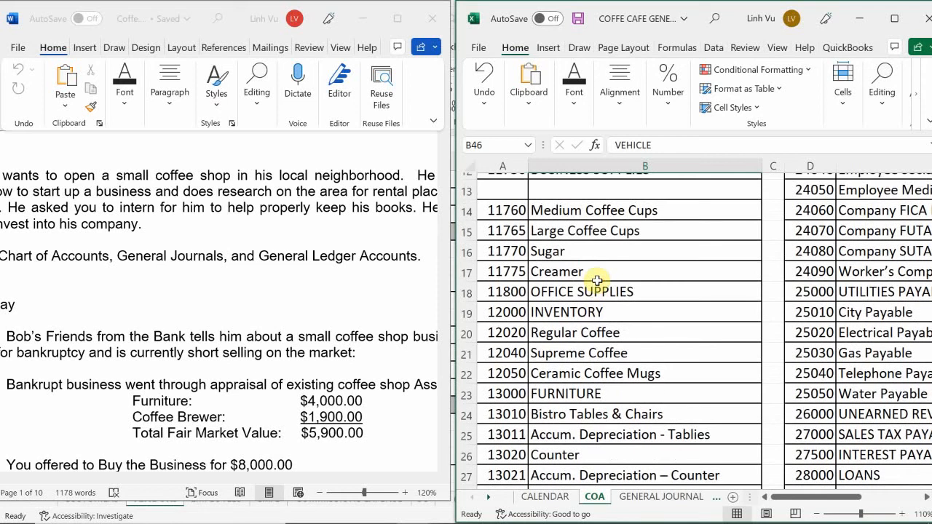
{"action": "scroll", "coordinate": [597, 282], "scroll_direction": "up", "scroll_amount": 1}
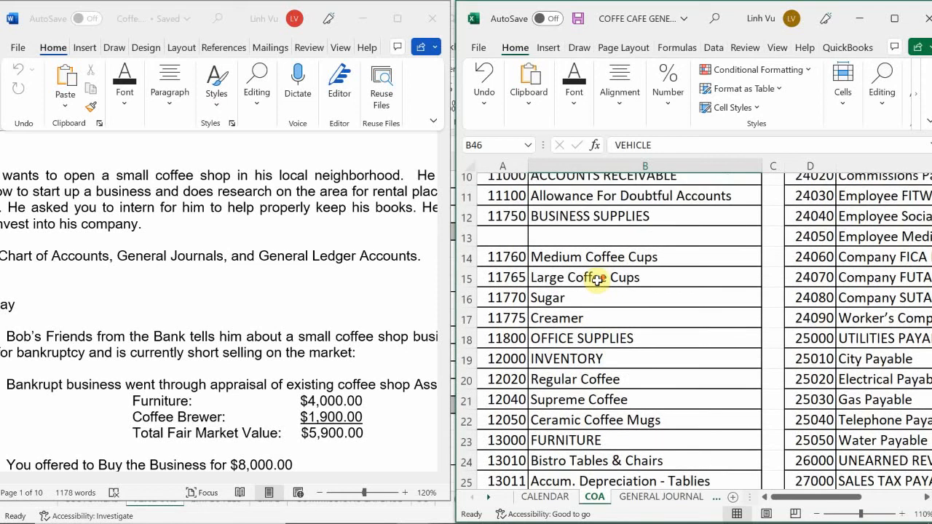
{"action": "scroll", "coordinate": [598, 280], "scroll_direction": "down", "scroll_amount": 1}
{"action": "scroll", "coordinate": [597, 281], "scroll_direction": "down", "scroll_amount": 1}
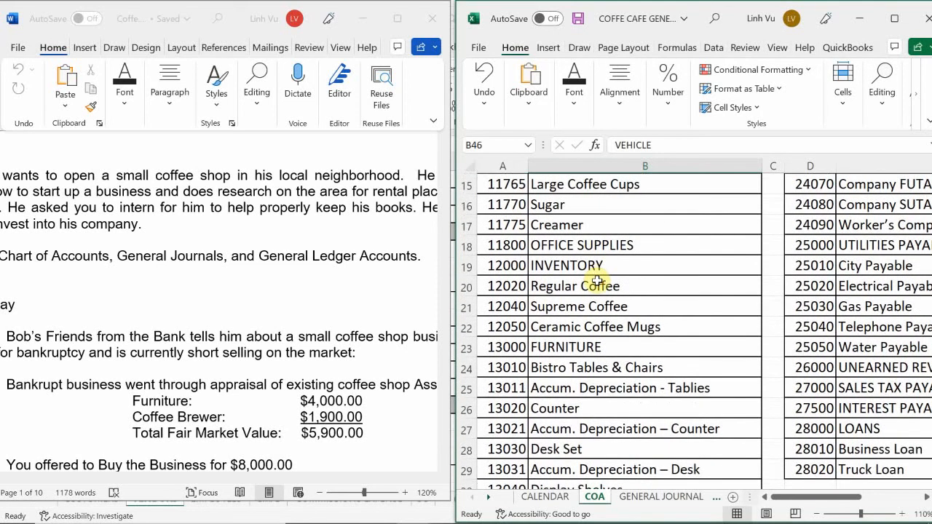
{"action": "scroll", "coordinate": [597, 281], "scroll_direction": "down", "scroll_amount": 1}
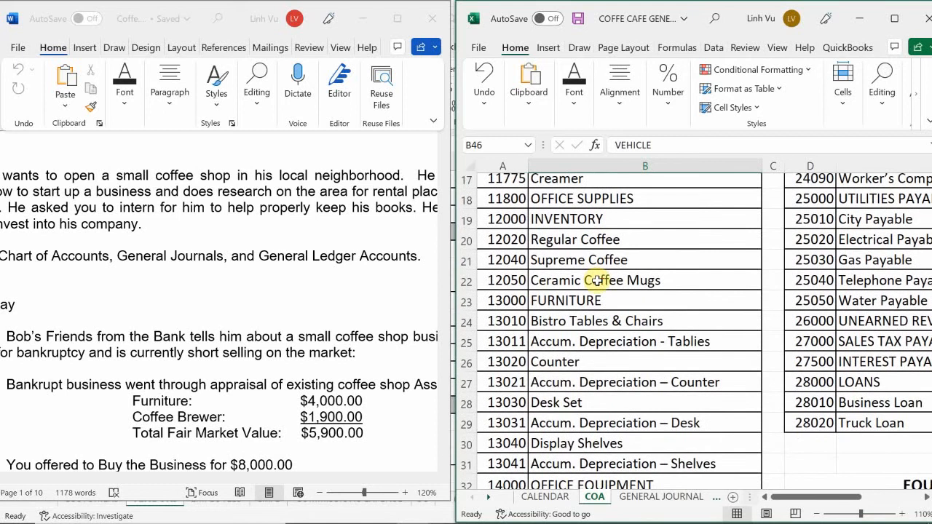
Step: Examine the remaining asset accounts from office equipment through goodwill, and select the Truck account
{"action": "scroll", "coordinate": [597, 281], "scroll_direction": "down", "scroll_amount": 1}
{"action": "scroll", "coordinate": [597, 281], "scroll_direction": "down", "scroll_amount": 2}
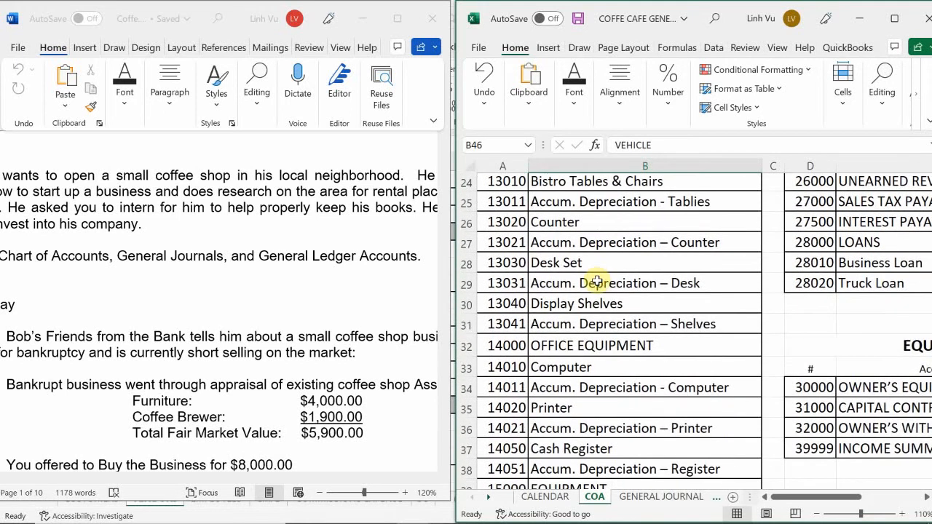
{"action": "scroll", "coordinate": [597, 281], "scroll_direction": "down", "scroll_amount": 2}
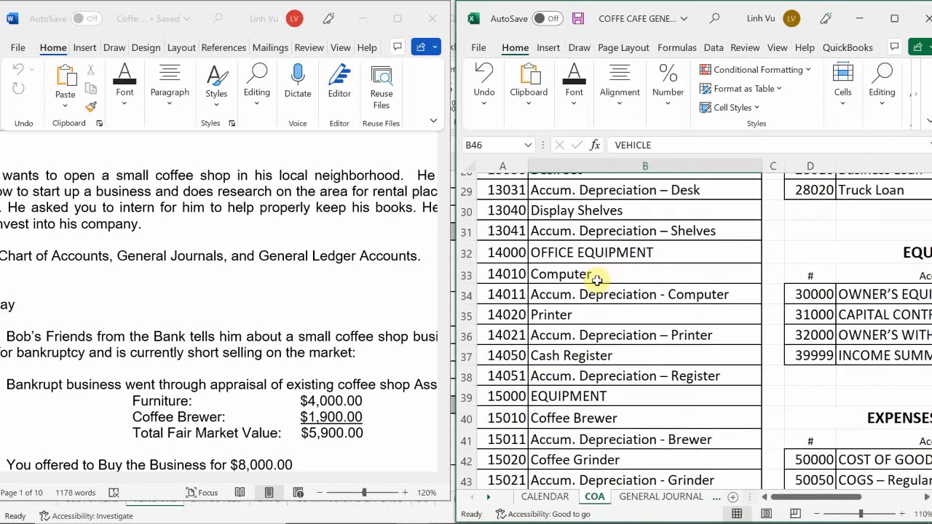
{"action": "scroll", "coordinate": [597, 282], "scroll_direction": "down", "scroll_amount": 1}
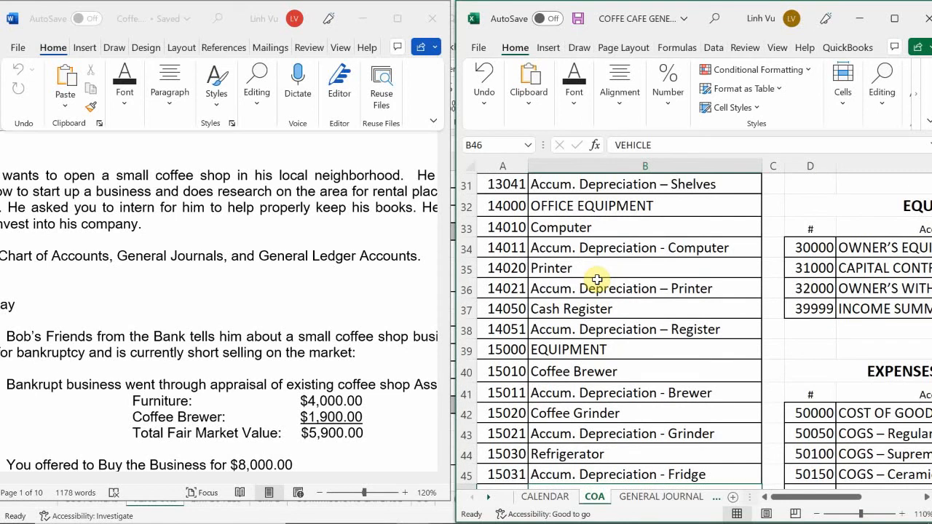
{"action": "scroll", "coordinate": [597, 280], "scroll_direction": "down", "scroll_amount": 5}
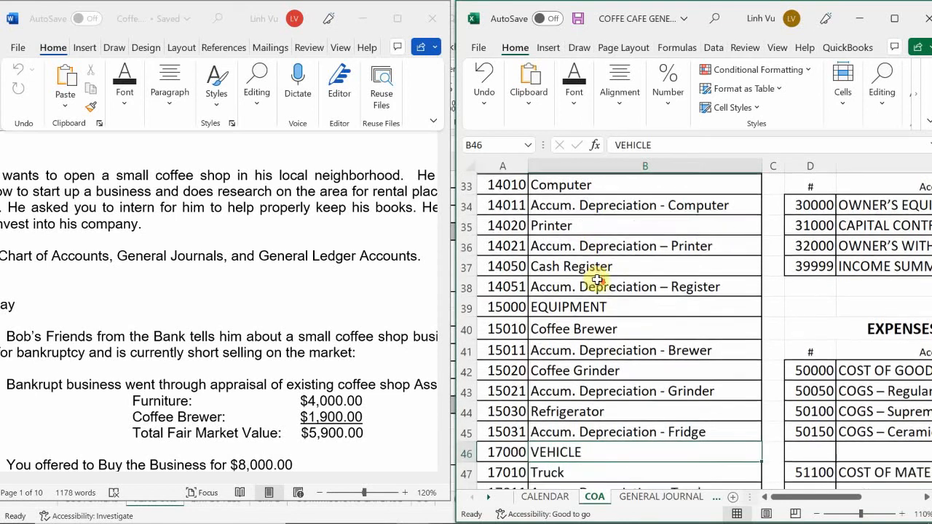
{"action": "scroll", "coordinate": [597, 280], "scroll_direction": "down", "scroll_amount": 2}
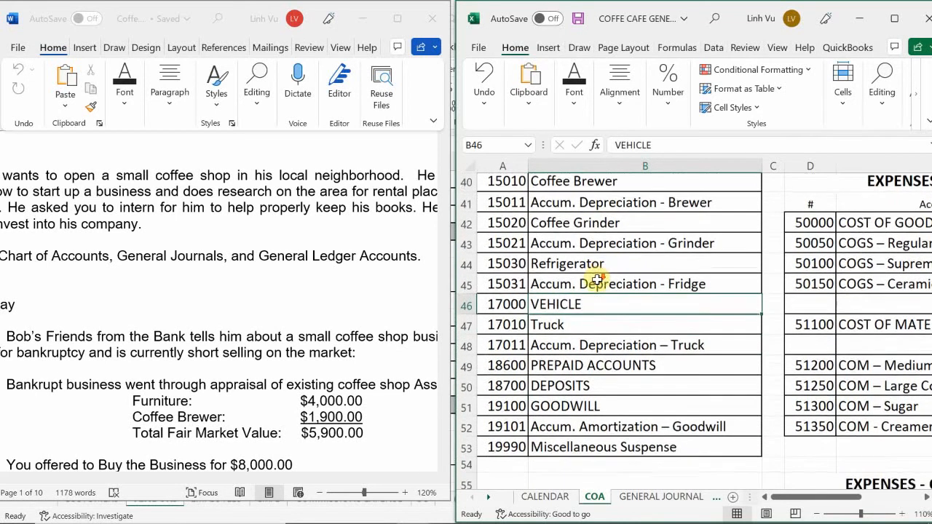
{"action": "scroll", "coordinate": [597, 280], "scroll_direction": "up", "scroll_amount": 1}
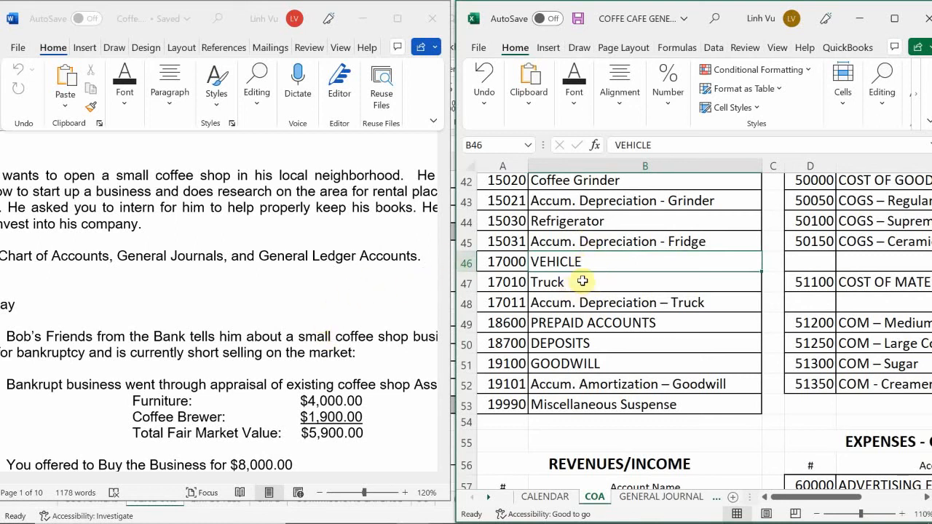
{"action": "left_click", "coordinate": [582, 281]}
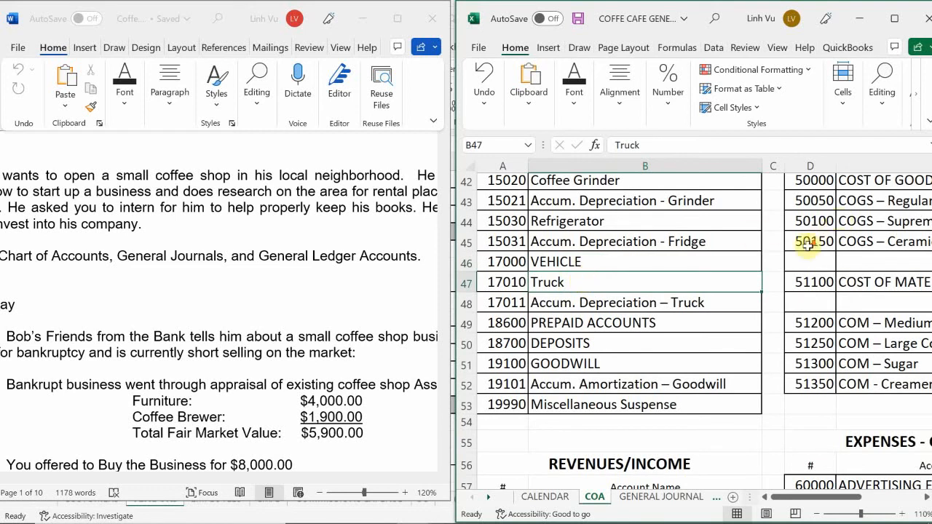
Step: Examine the revenue accounts and the operating expense accounts, moving the selection to Loss on Disposal of Asset
{"action": "scroll", "coordinate": [808, 244], "scroll_direction": "down", "scroll_amount": 2}
{"action": "scroll", "coordinate": [807, 246], "scroll_direction": "down", "scroll_amount": 4}
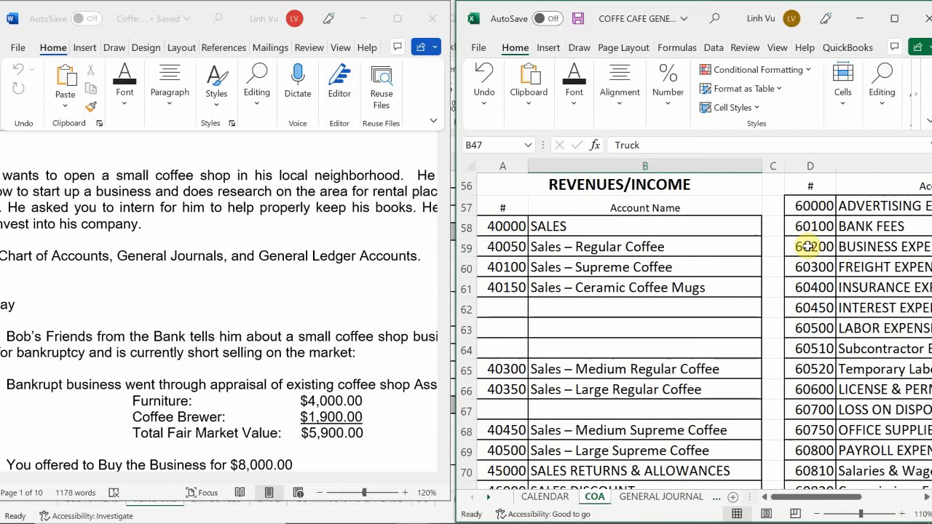
{"action": "left_click", "coordinate": [710, 320]}
{"action": "key", "text": "Right"}
{"action": "key", "text": "Right"}
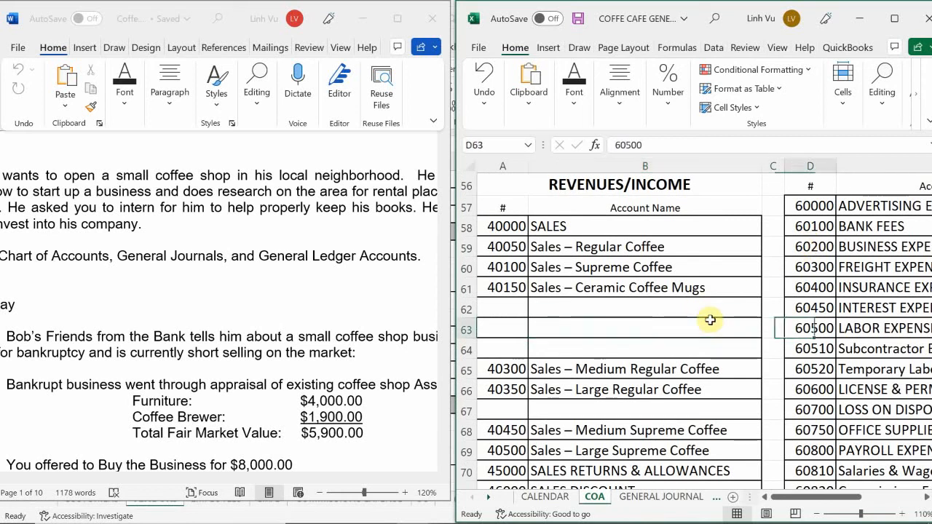
{"action": "key", "text": "Right"}
{"action": "key", "text": "Down"}
{"action": "key", "text": "Down"}
{"action": "key", "text": "Down"}
{"action": "key", "text": "Down"}
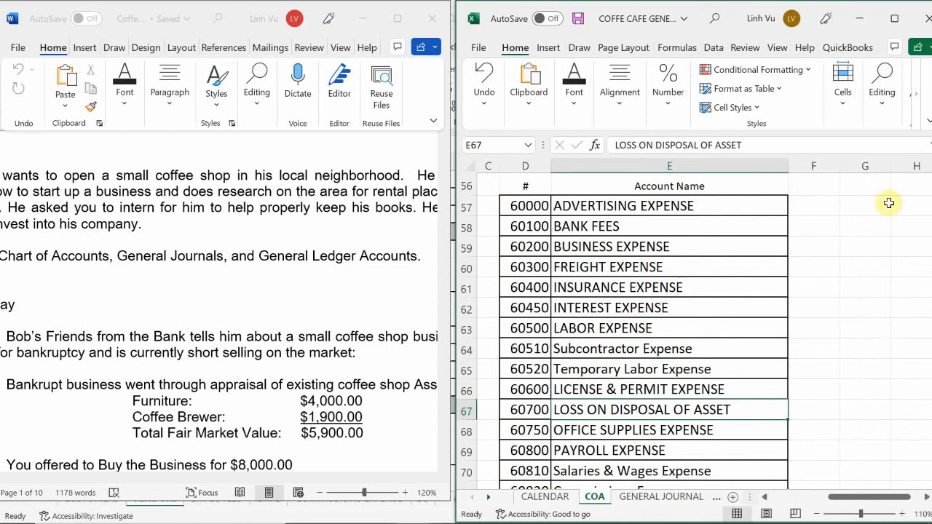
Step: Examine the COGS expense accounts and the equity accounts in the chart of accounts
{"action": "scroll", "coordinate": [584, 289], "scroll_direction": "up", "scroll_amount": 3}
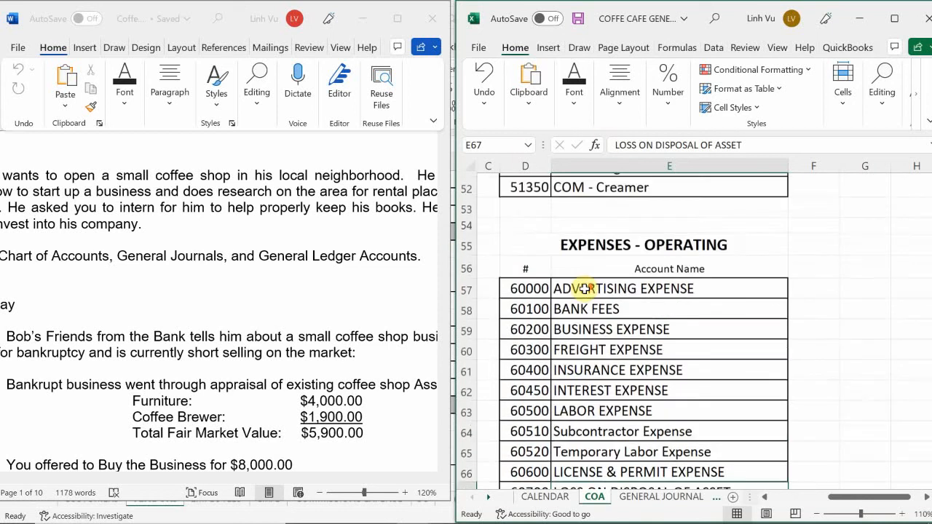
{"action": "scroll", "coordinate": [585, 289], "scroll_direction": "up", "scroll_amount": 4}
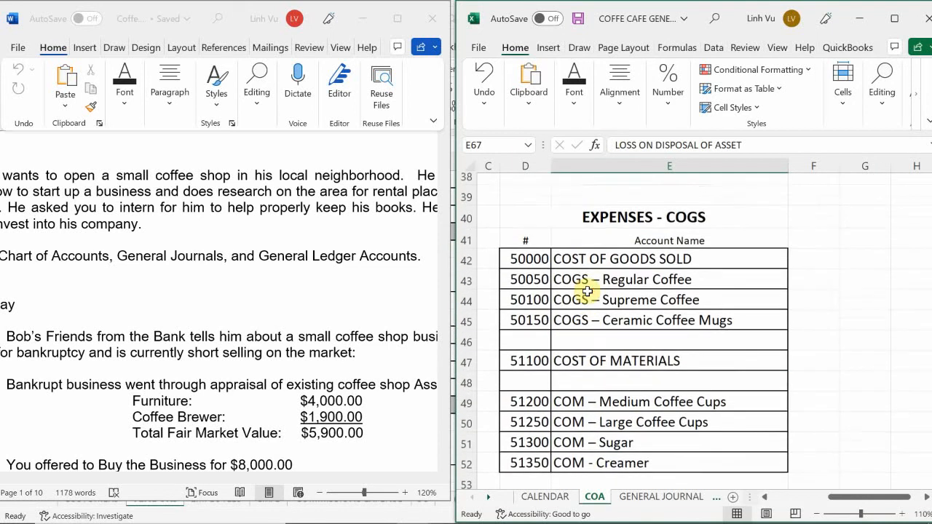
{"action": "scroll", "coordinate": [554, 280], "scroll_direction": "up", "scroll_amount": 2}
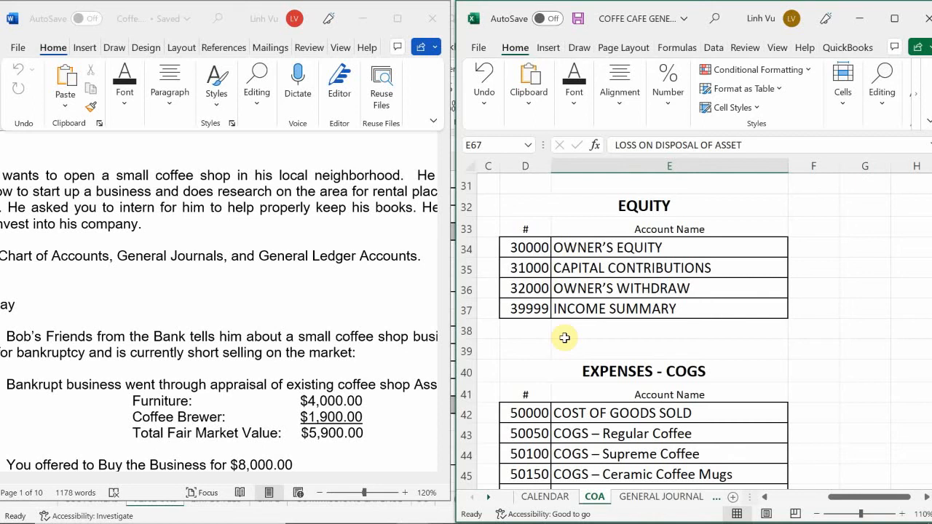
Step: Open the GENERAL JOURNAL sheet and enter the date 6/4 in cell A5, below the year
{"action": "left_click", "coordinate": [646, 498]}
{"action": "left_click", "coordinate": [646, 499]}
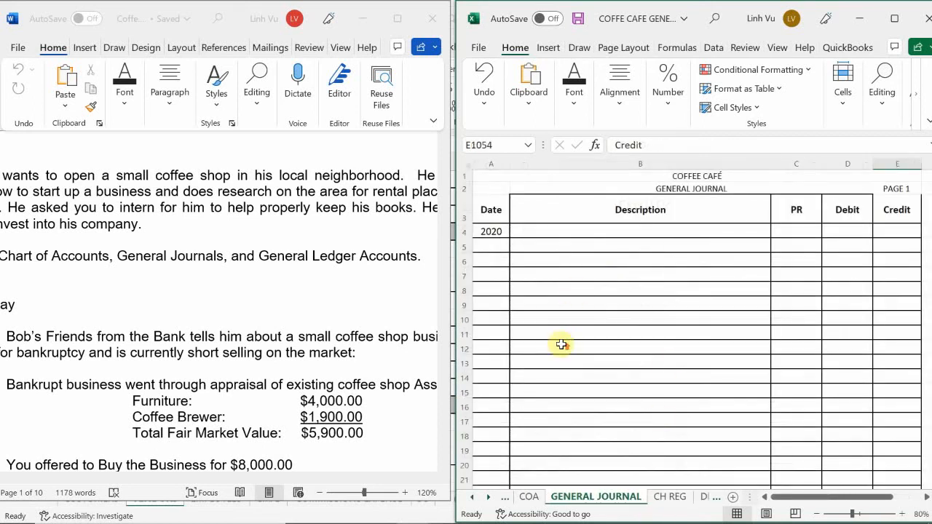
{"action": "left_click", "coordinate": [493, 248]}
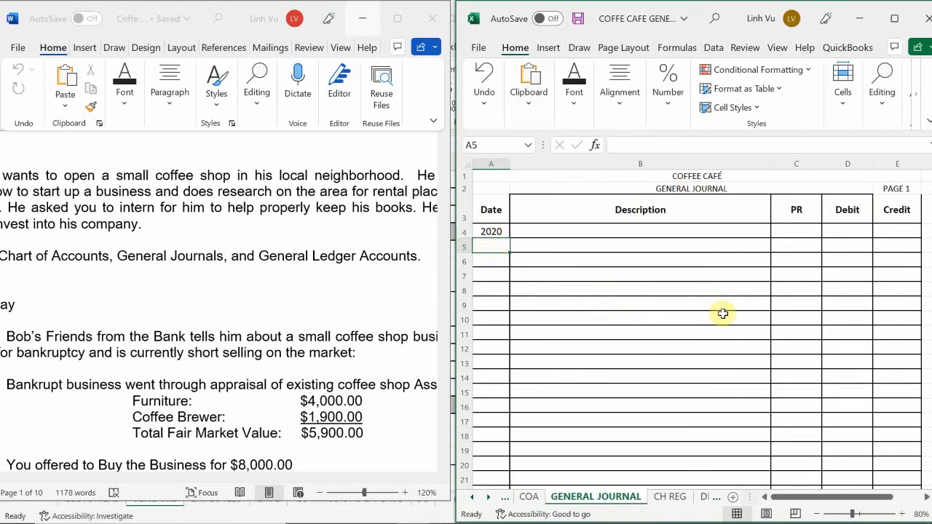
{"action": "type", "text": "6/"}
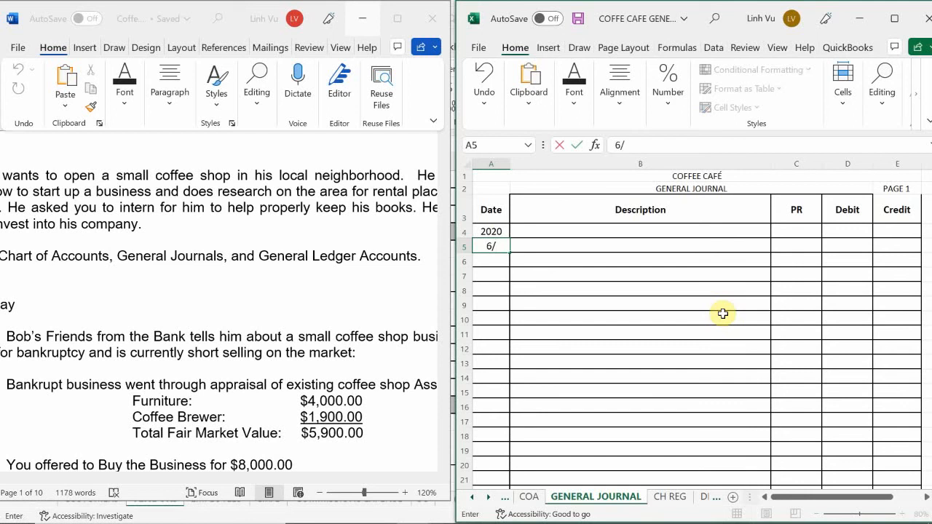
{"action": "type", "text": "4"}
{"action": "key", "text": "Return"}
Step: Enter Checking as the description on the 4 June line in row 5, with posting reference 10100
{"action": "key", "text": "Right"}
{"action": "key", "text": "Up"}
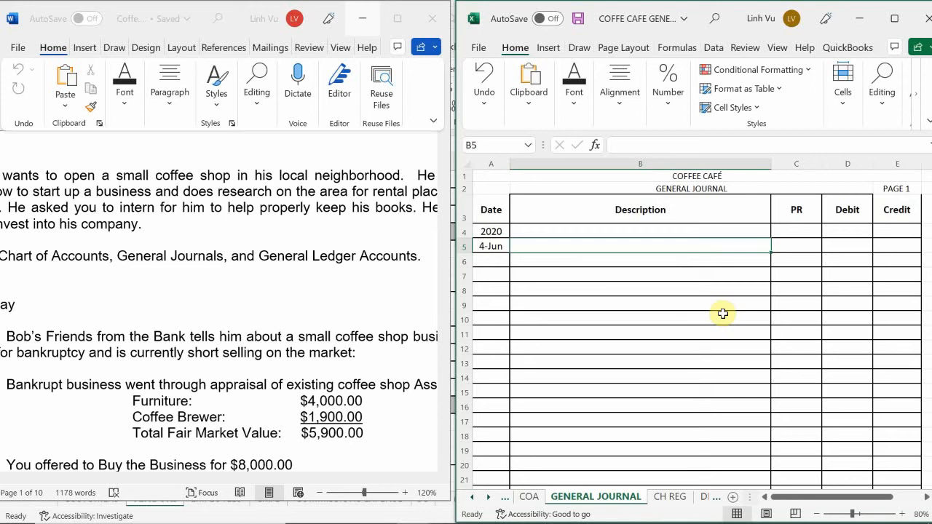
{"action": "type", "text": "Che"}
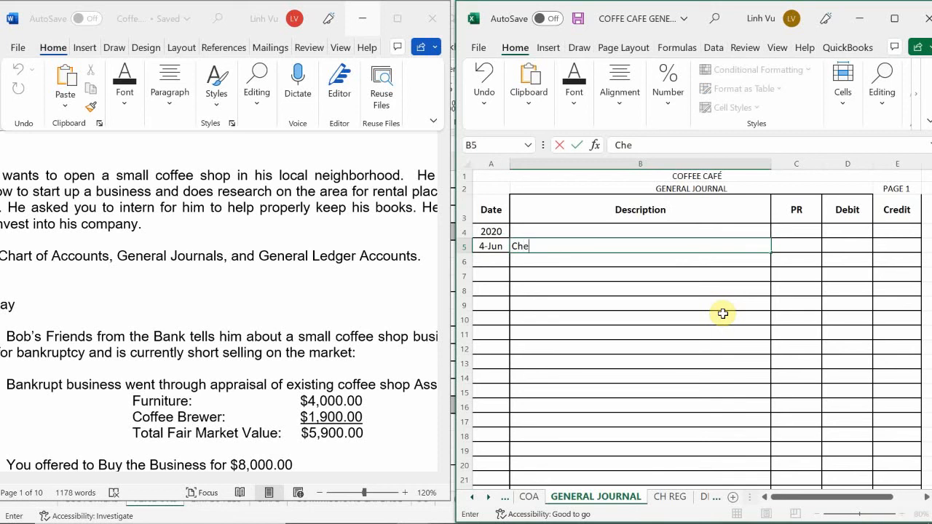
{"action": "type", "text": "cking"}
{"action": "key", "text": "Tab"}
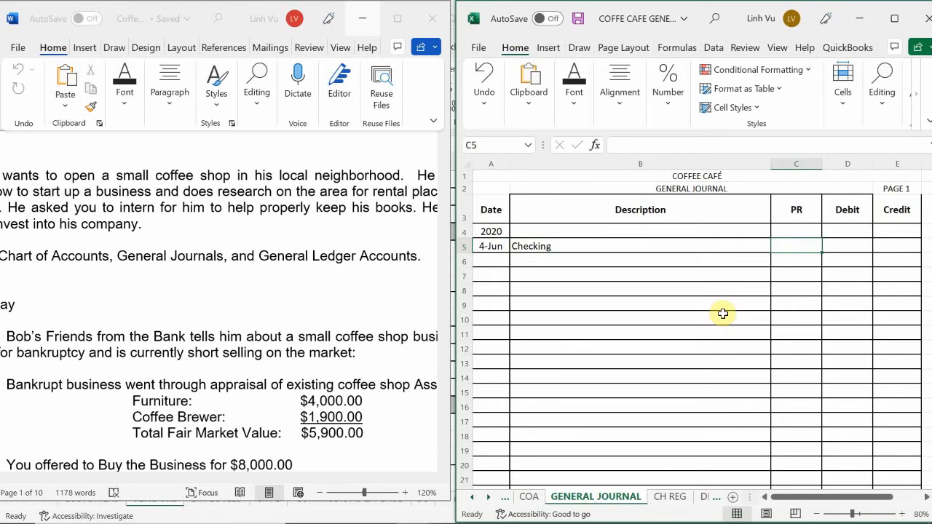
{"action": "type", "text": "10100"}
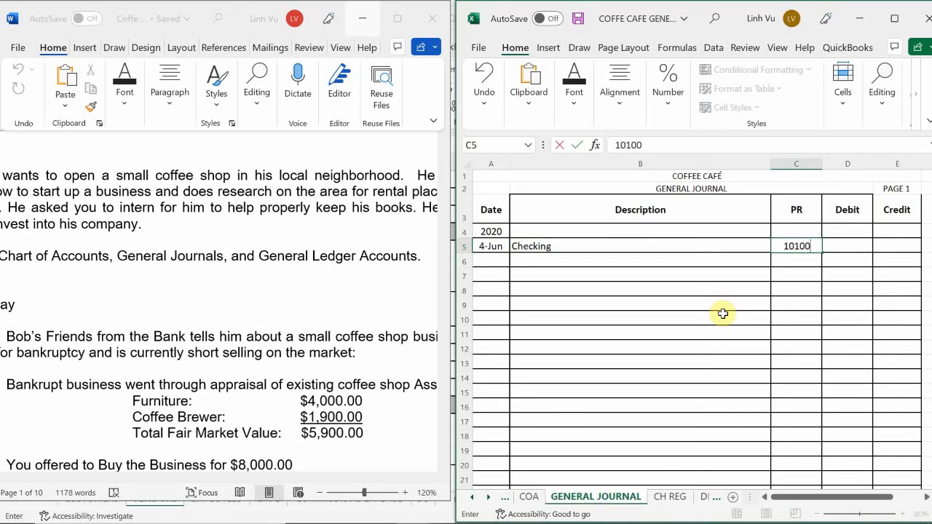
{"action": "key", "text": "Return"}
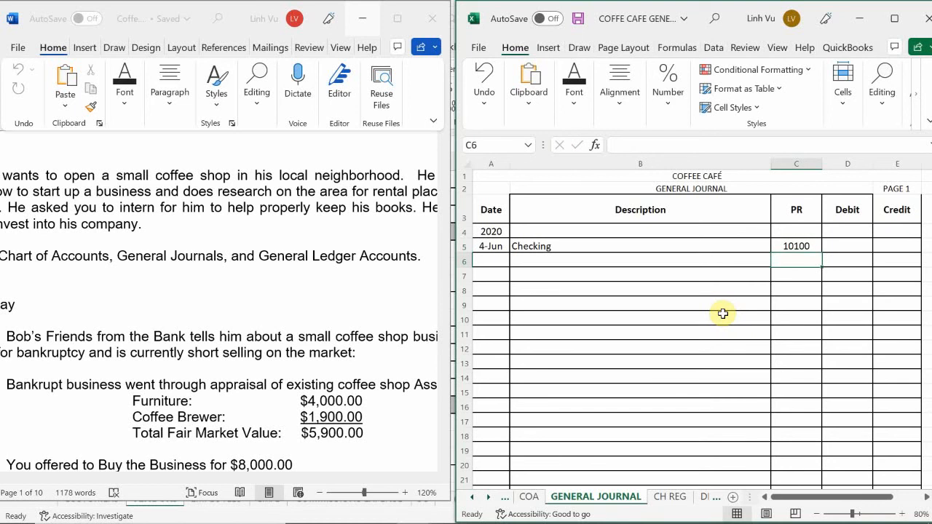
Step: Enter Furniture as the description in row 6 with posting reference 13000
{"action": "key", "text": "Down"}
{"action": "key", "text": "Left"}
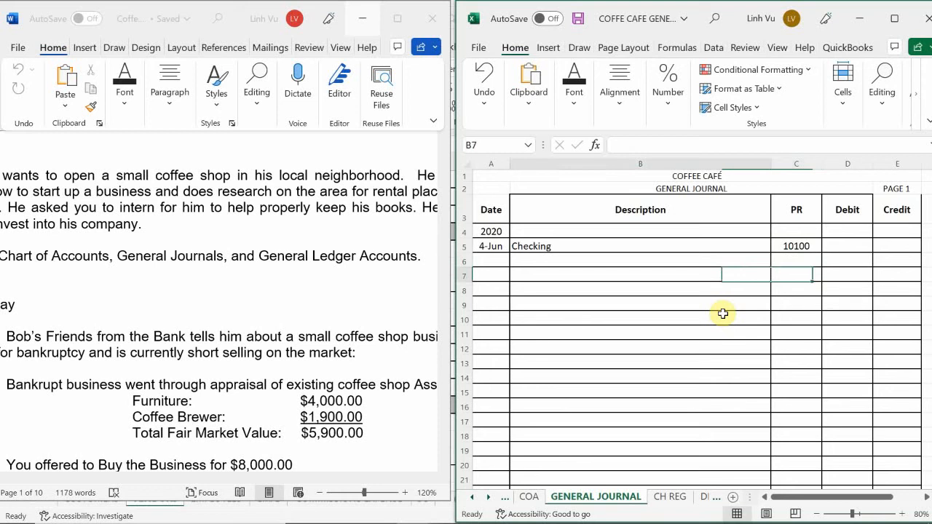
{"action": "key", "text": "Up"}
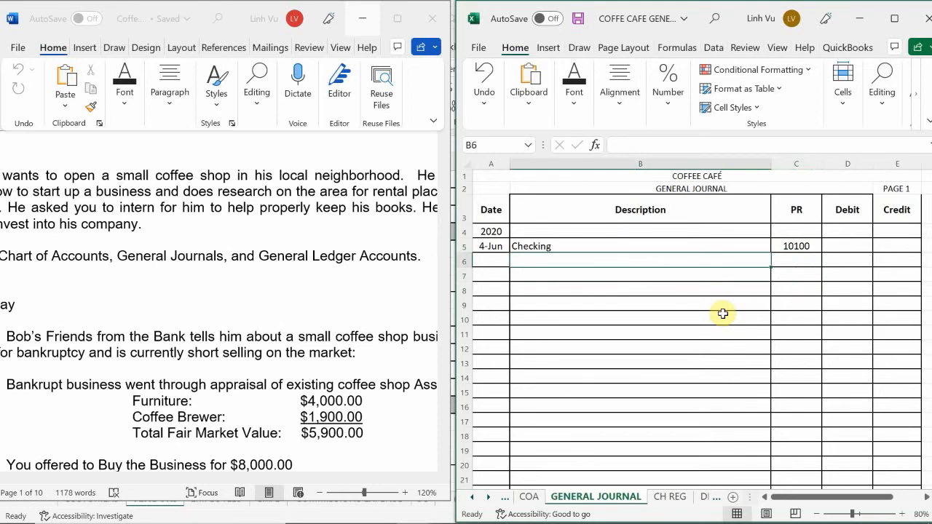
{"action": "type", "text": "F"}
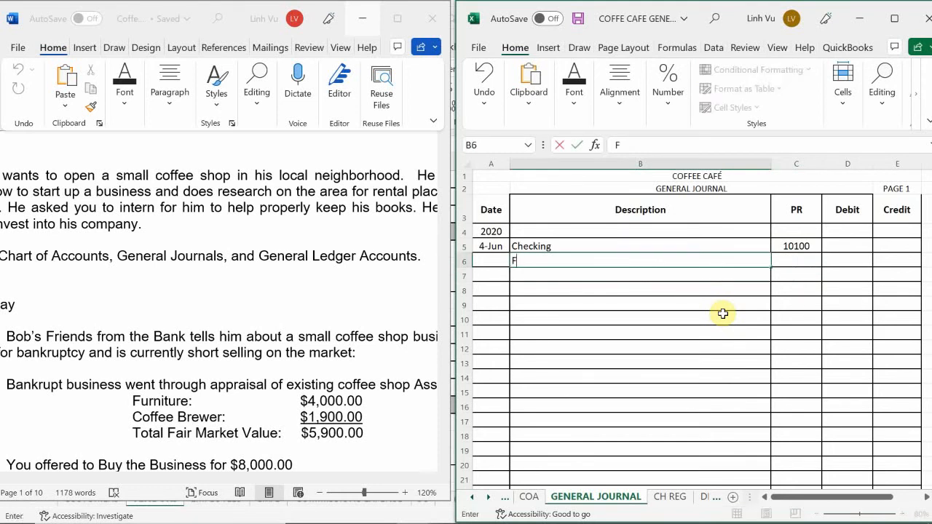
{"action": "type", "text": "urniture"}
{"action": "key", "text": "Tab"}
{"action": "type", "text": "8"}
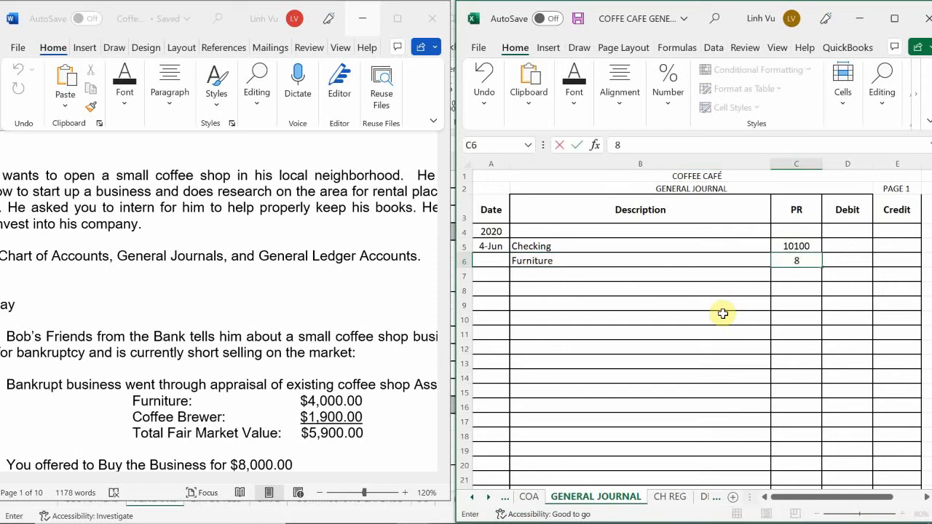
{"action": "key", "text": "BackSpace"}
{"action": "type", "text": "13000"}
{"action": "key", "text": "Return"}
Step: Enter a debit of 4000 for Furniture in cell D6
{"action": "key", "text": "Up"}
{"action": "key", "text": "Right"}
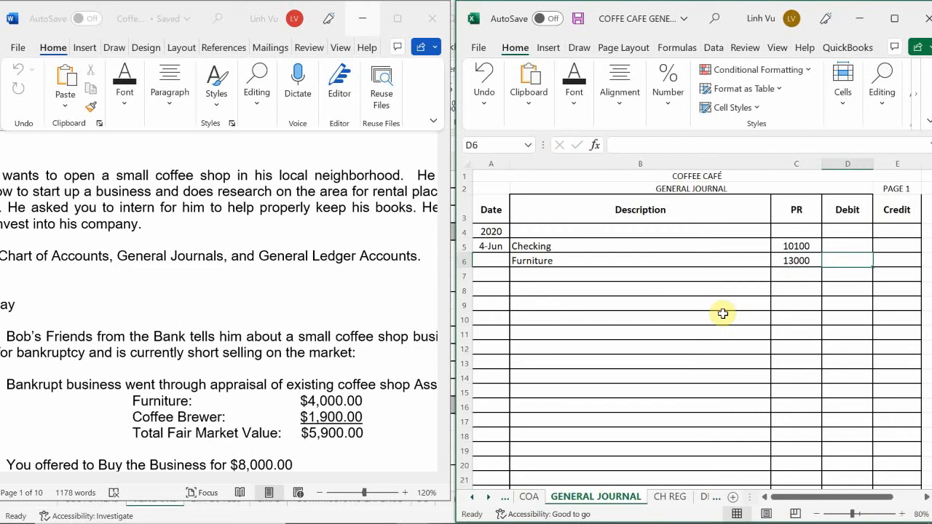
{"action": "type", "text": "4000"}
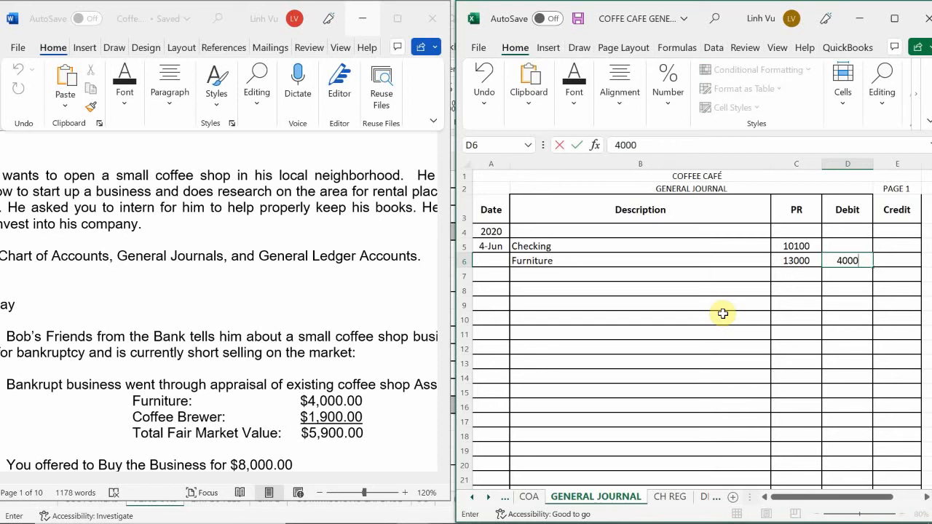
{"action": "key", "text": "Return"}
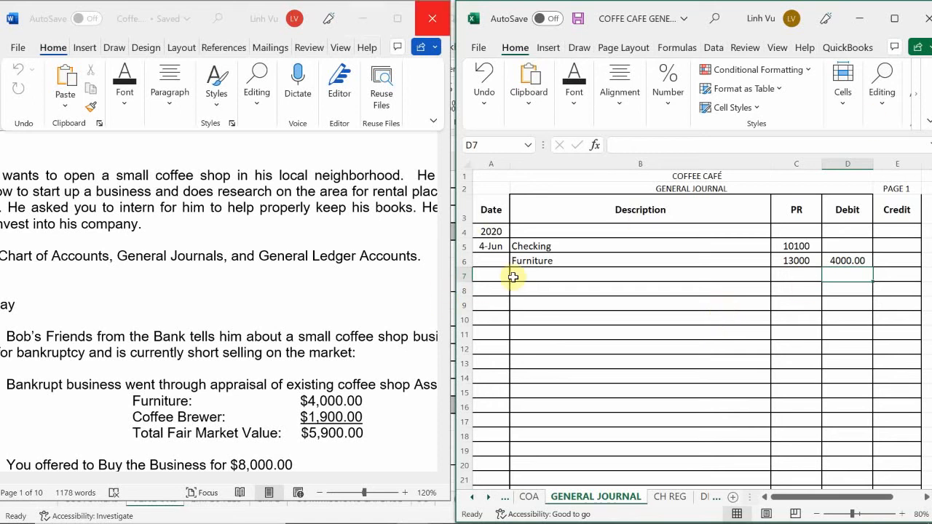
Step: Record Coffee Brewer in row 7 with posting reference 15010 and a debit of 1900
{"action": "left_click", "coordinate": [542, 278]}
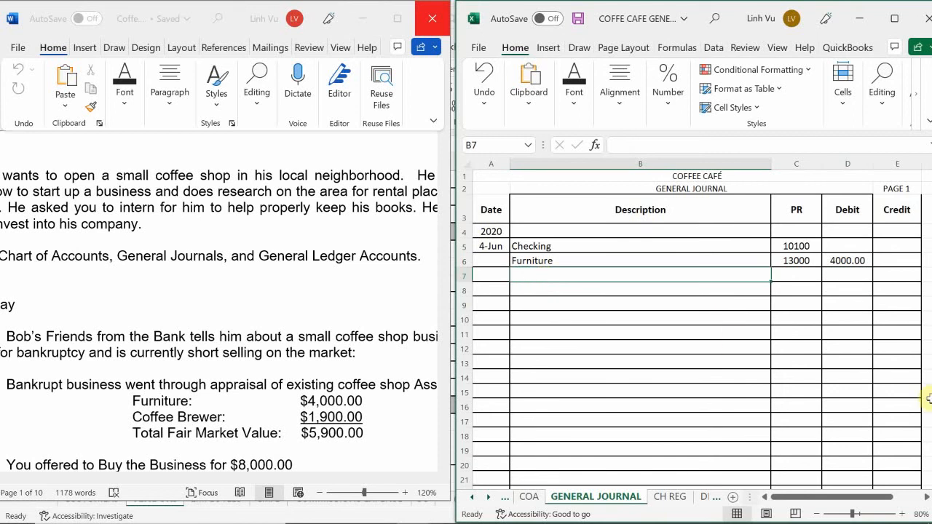
{"action": "type", "text": "Coffee "}
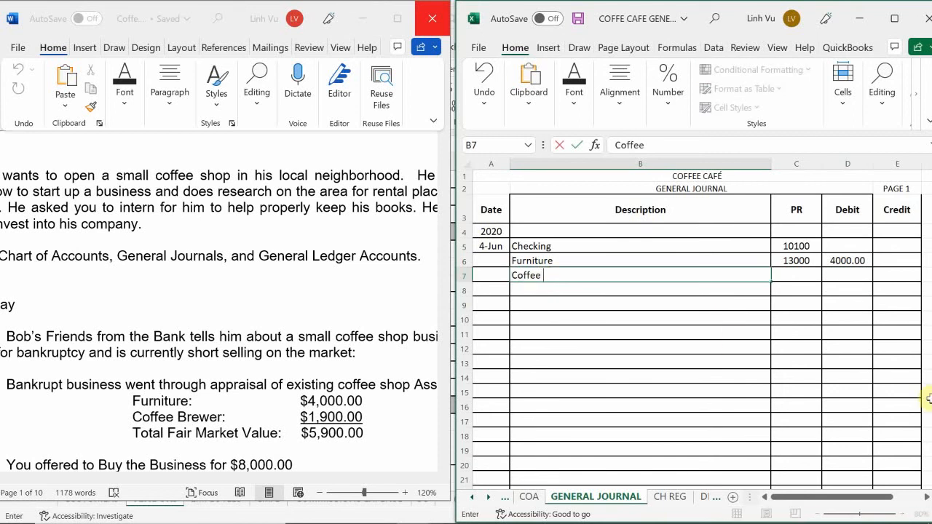
{"action": "type", "text": "Brewer"}
{"action": "key", "text": "Tab"}
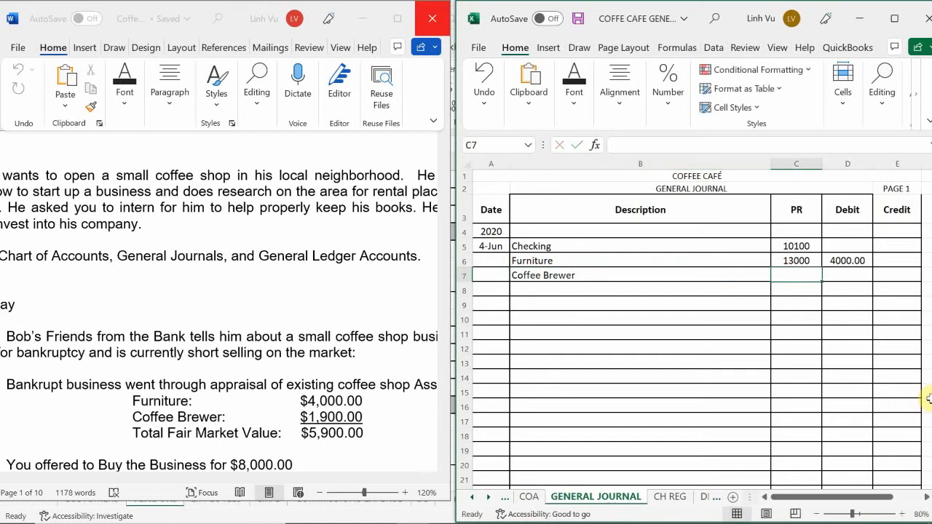
{"action": "type", "text": "1510"}
{"action": "key", "text": "Return"}
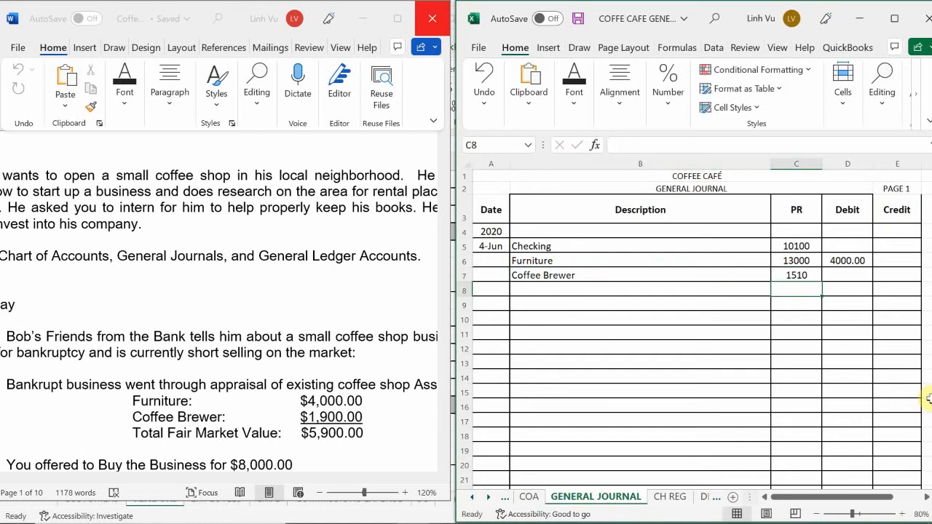
{"action": "key", "text": "Up"}
{"action": "type", "text": "15010"}
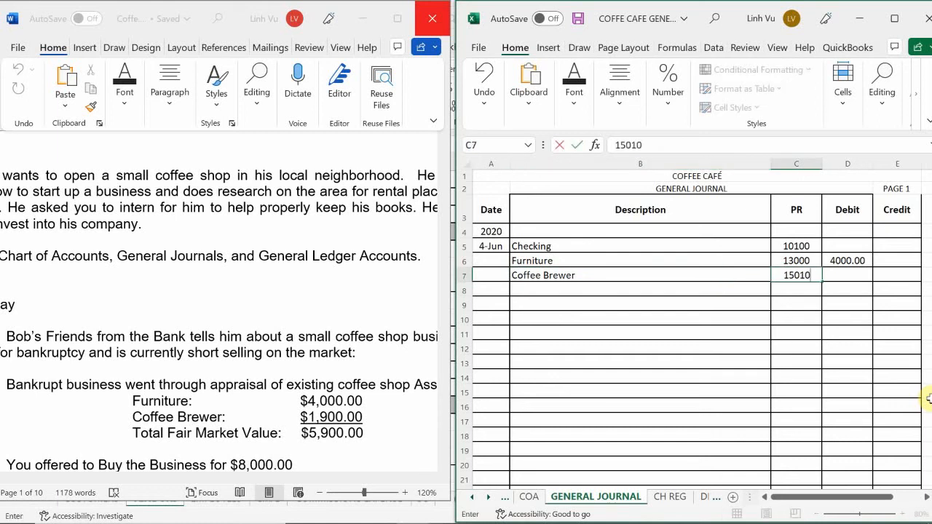
{"action": "key", "text": "Tab"}
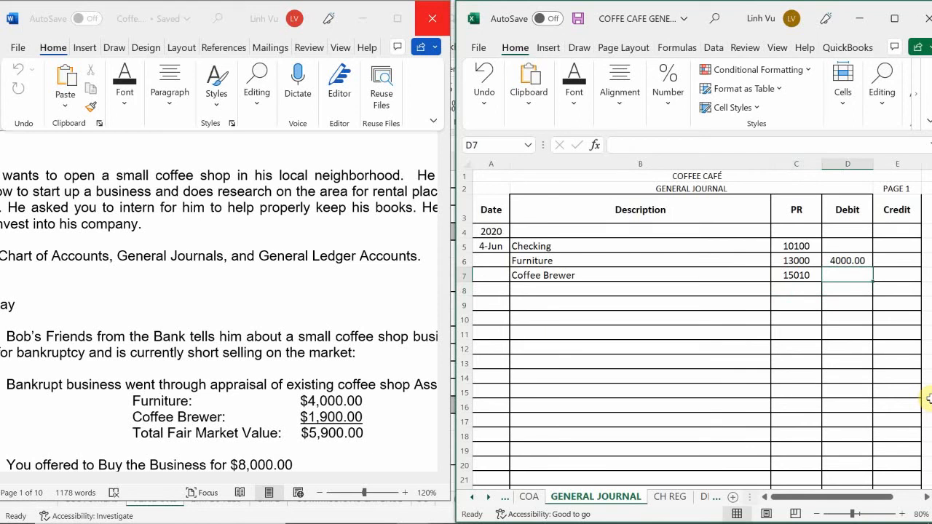
{"action": "type", "text": "1900"}
{"action": "key", "text": "Return"}
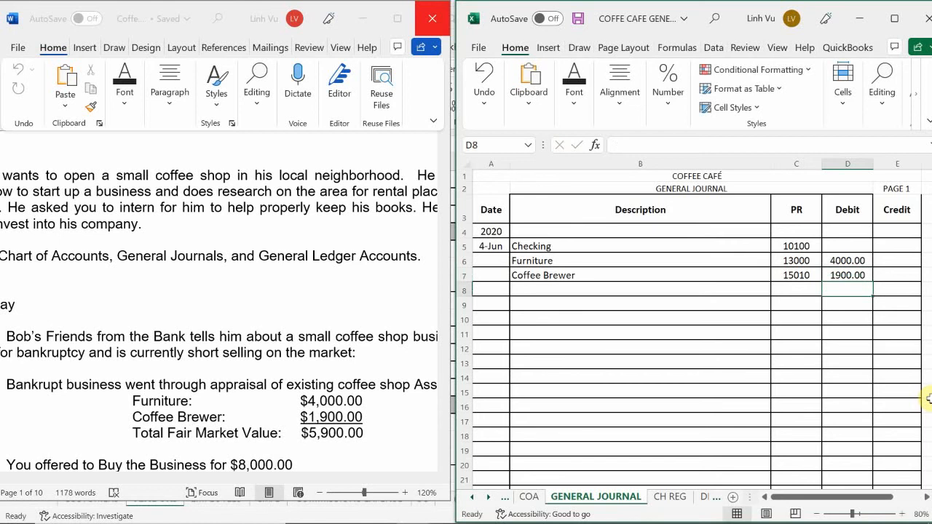
Step: Enter Goodwill as the description in row 8 with posting reference 19100
{"action": "key", "text": "Left"}
{"action": "key", "text": "Left"}
{"action": "key", "text": "Left"}
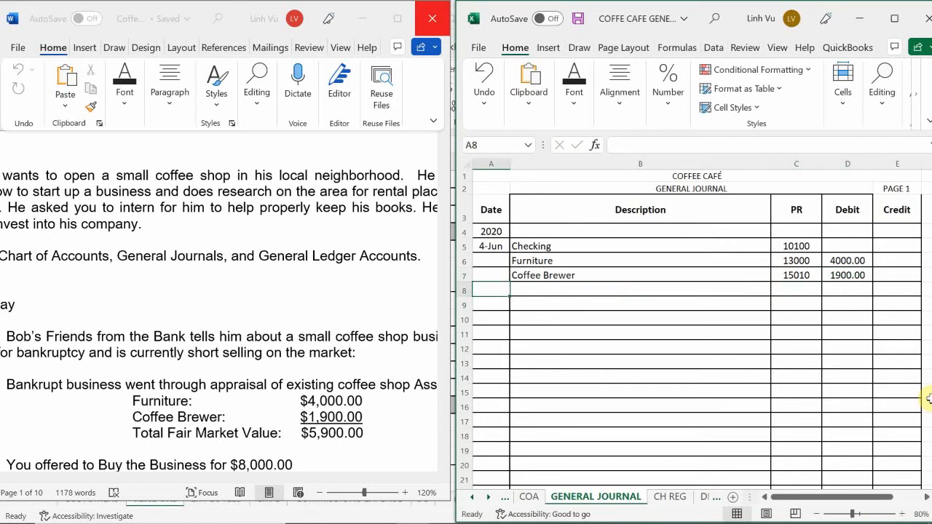
{"action": "key", "text": "Right"}
{"action": "type", "text": "Goo"}
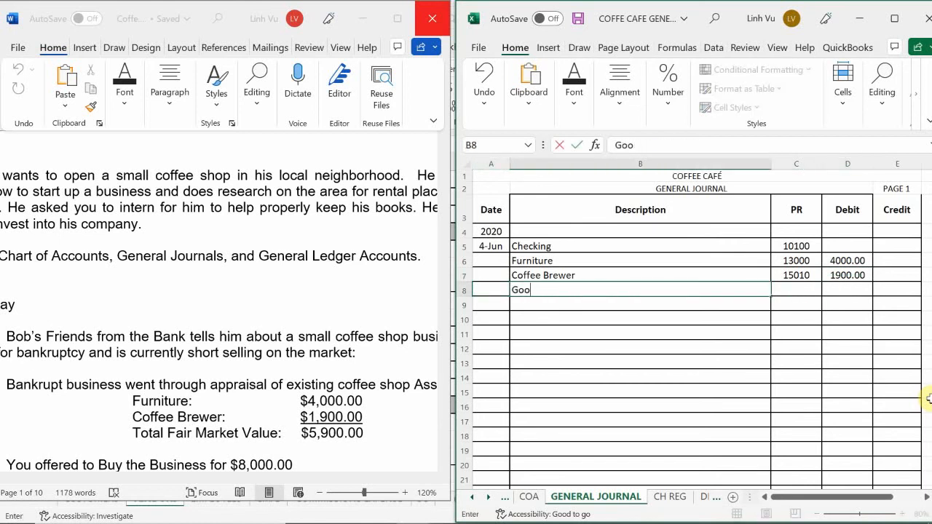
{"action": "type", "text": "dwill"}
{"action": "key", "text": "Return"}
{"action": "key", "text": "Right"}
{"action": "key", "text": "Up"}
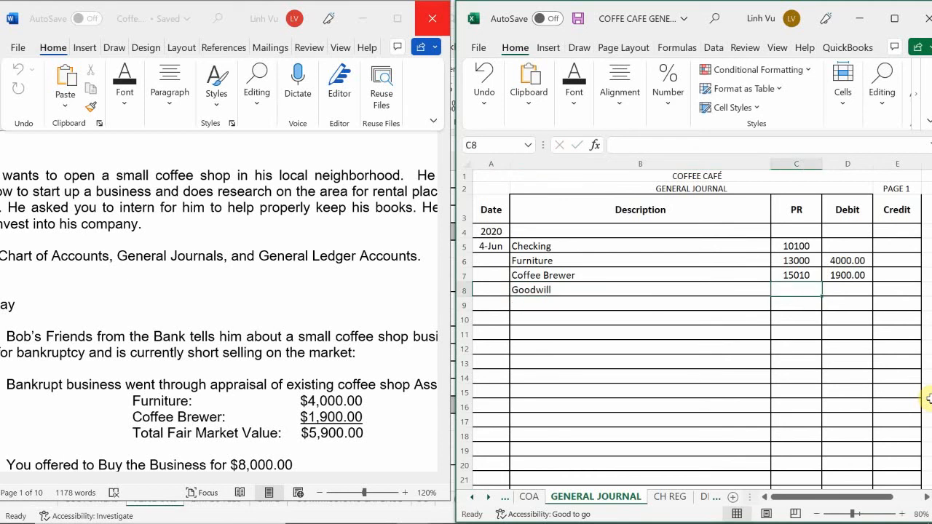
{"action": "type", "text": "19100"}
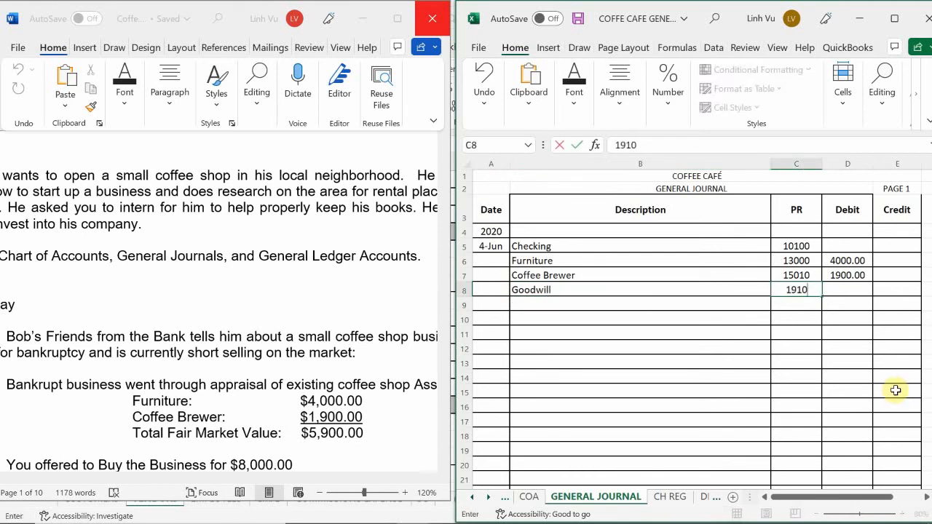
{"action": "key", "text": "Return"}
Step: Enter a debit of 2100 for Goodwill in cell D8
{"action": "key", "text": "Up"}
{"action": "key", "text": "Right"}
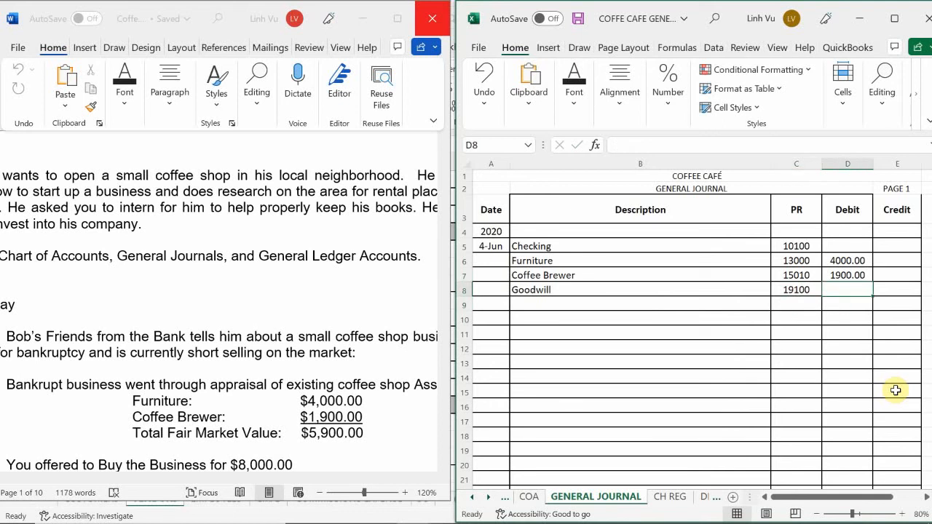
{"action": "type", "text": "2100"}
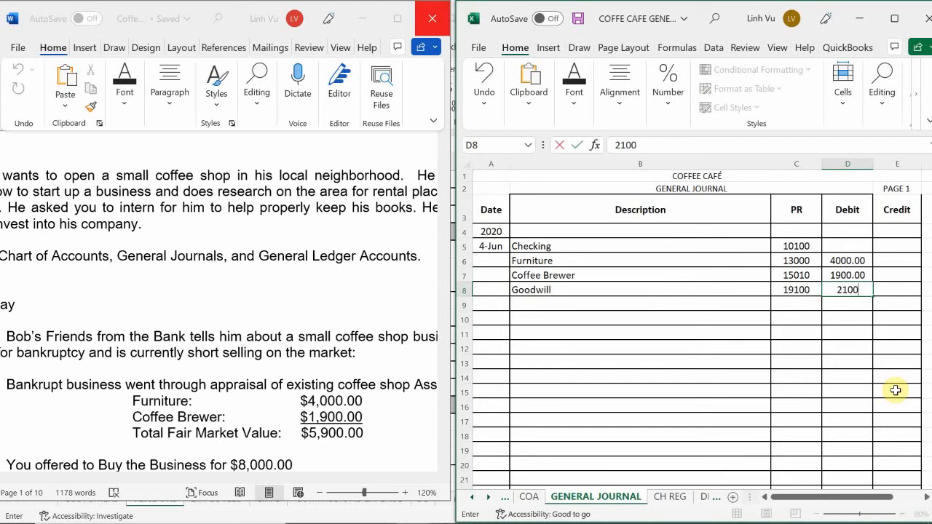
{"action": "key", "text": "Return"}
Step: Enter License & Permit Expense as the description in row 9 and select that row's posting reference cell
{"action": "key", "text": "Left"}
{"action": "key", "text": "Left"}
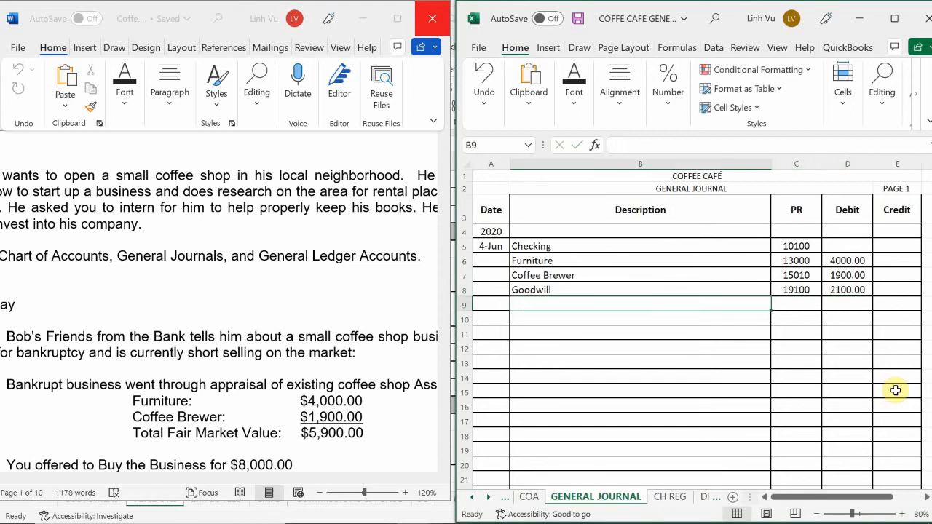
{"action": "key", "text": "Right"}
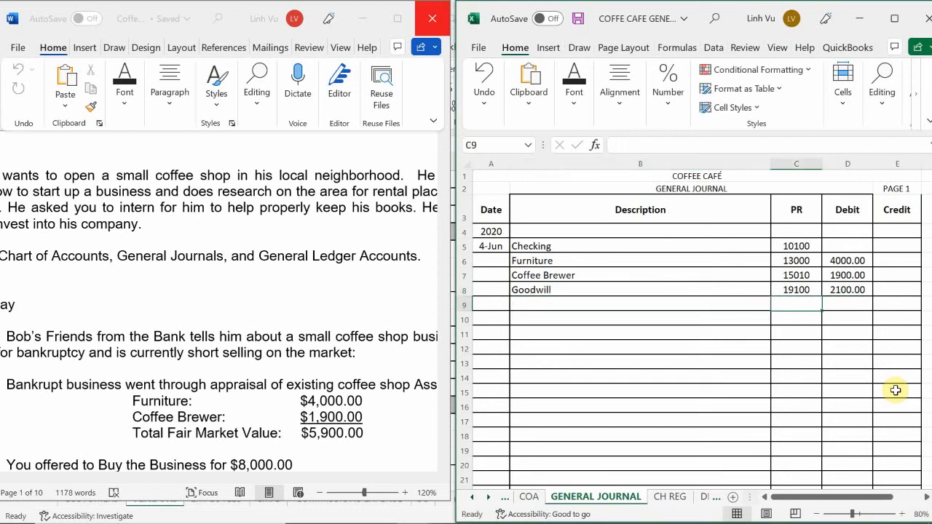
{"action": "key", "text": "Down"}
{"action": "key", "text": "Left"}
{"action": "key", "text": "Up"}
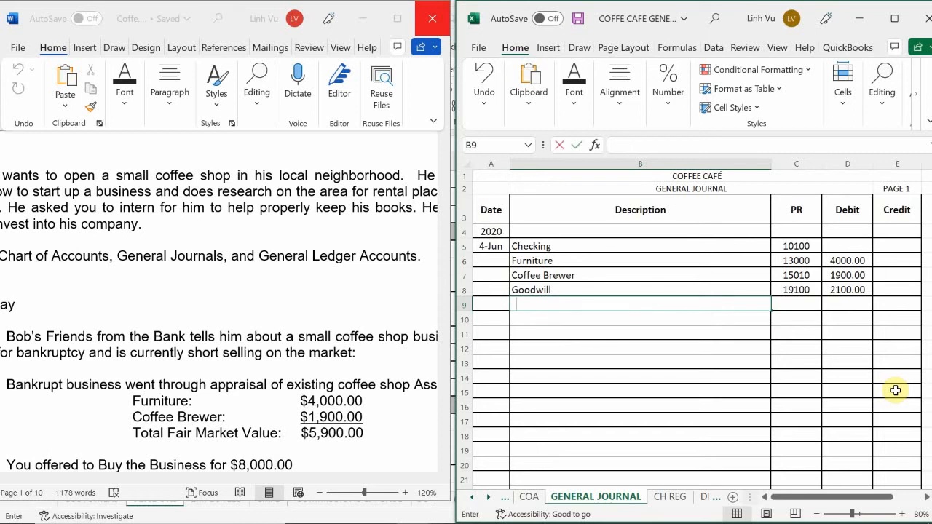
{"action": "type", "text": "Licen"}
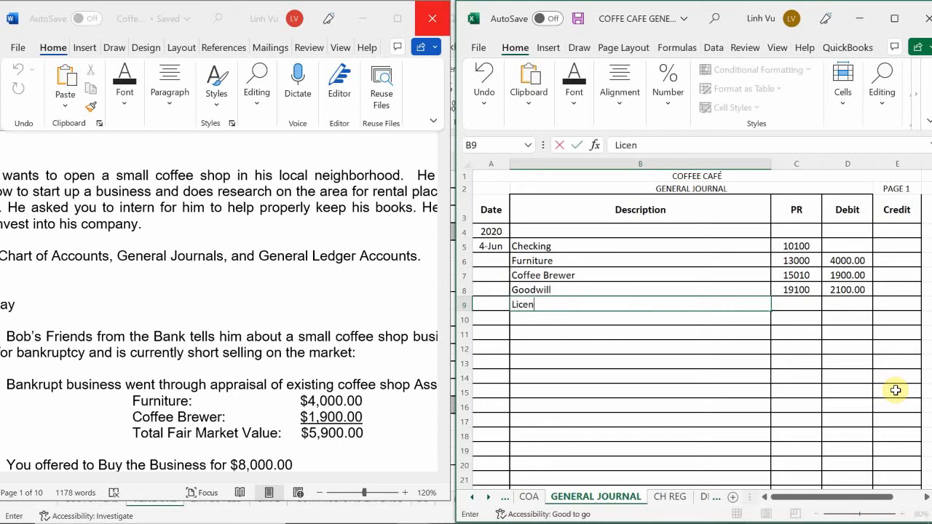
{"action": "type", "text": "se & Permit E"}
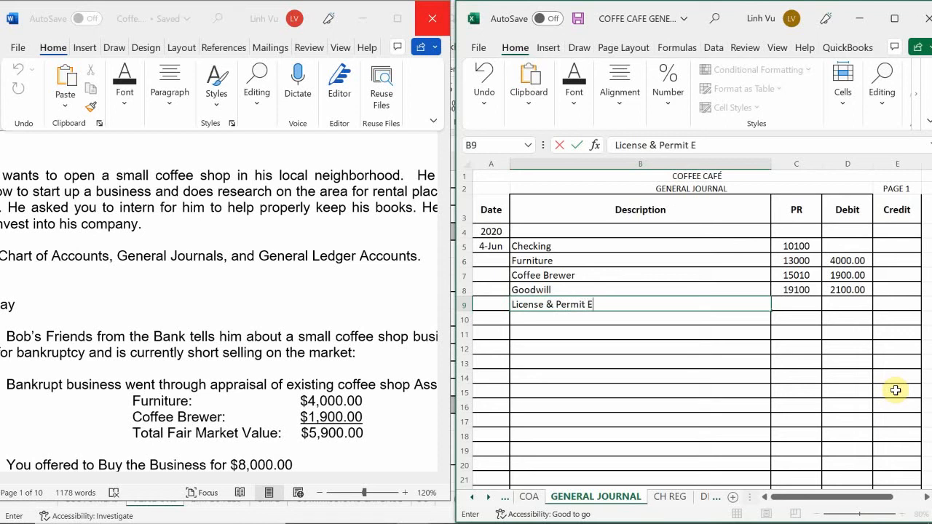
{"action": "type", "text": "xpense"}
{"action": "key", "text": "Return"}
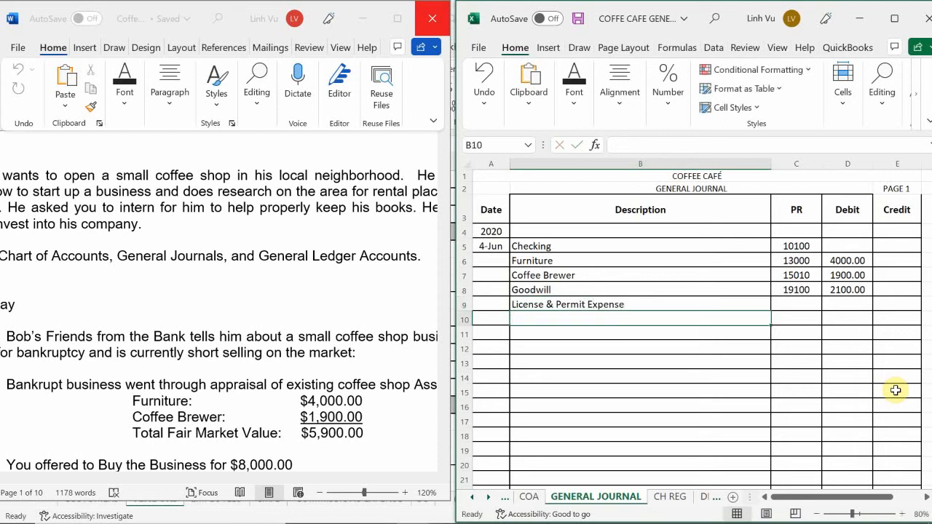
{"action": "key", "text": "Up"}
{"action": "key", "text": "Right"}
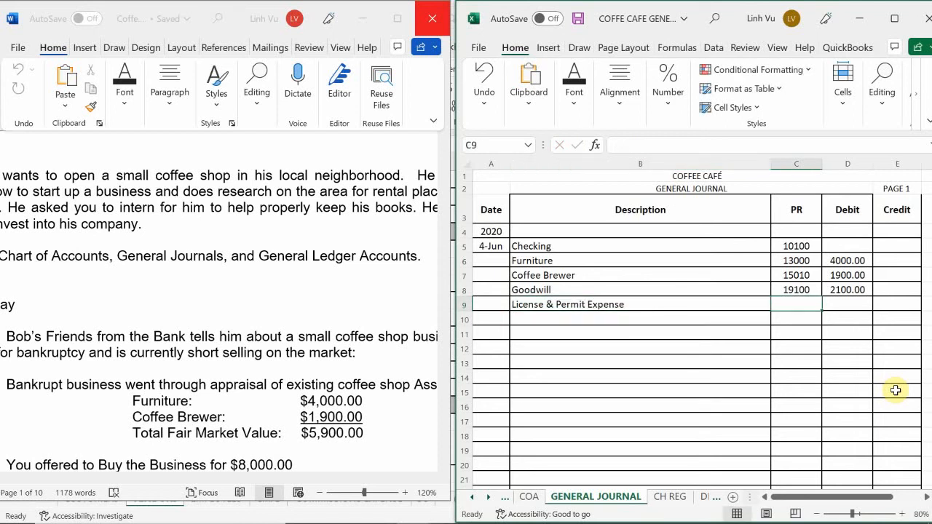
Step: Enter posting reference 60600 for License & Permit Expense in row 9 and check the expense accounts in the chart of accounts
{"action": "type", "text": "60600"}
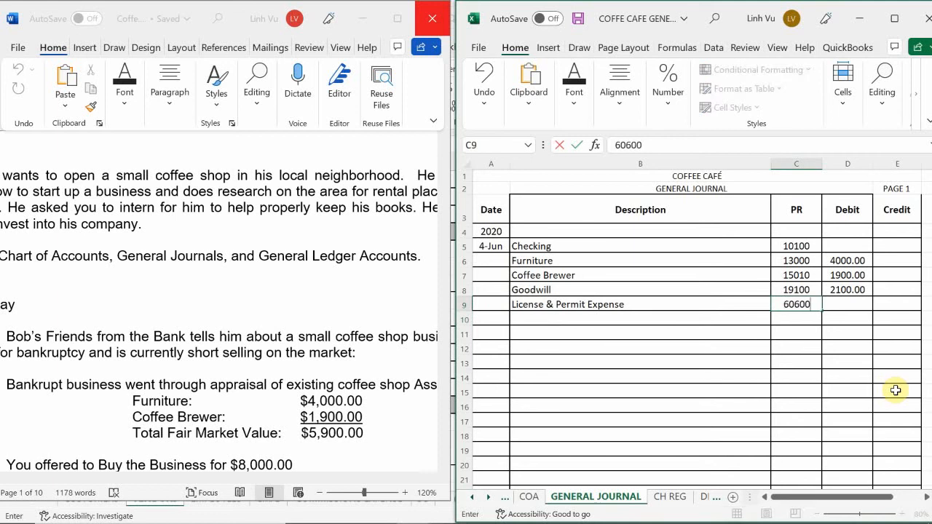
{"action": "key", "text": "Return"}
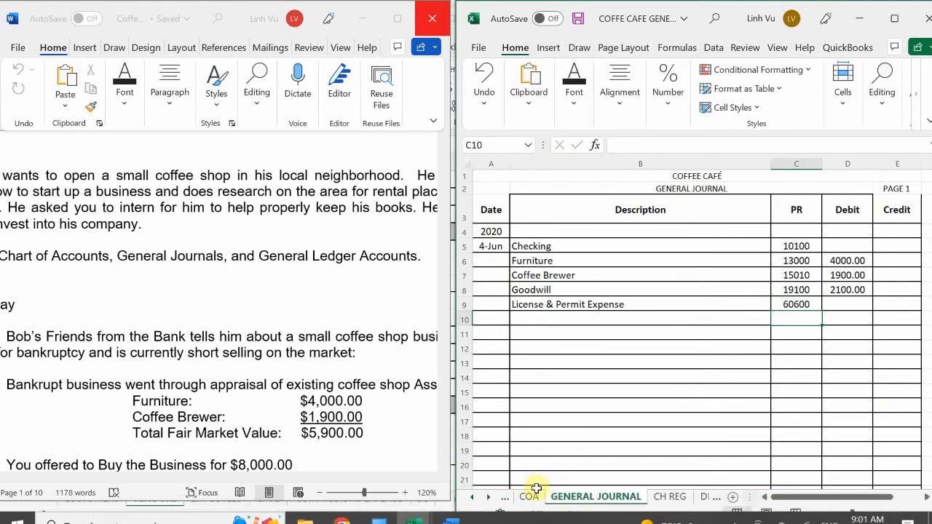
{"action": "left_click", "coordinate": [533, 496]}
{"action": "scroll", "coordinate": [612, 400], "scroll_direction": "down", "scroll_amount": 10}
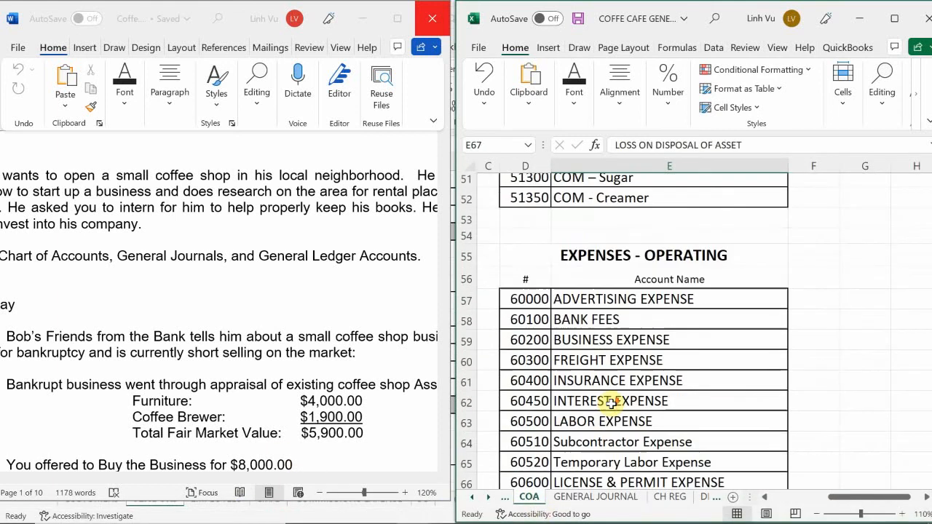
{"action": "scroll", "coordinate": [612, 401], "scroll_direction": "down", "scroll_amount": 5}
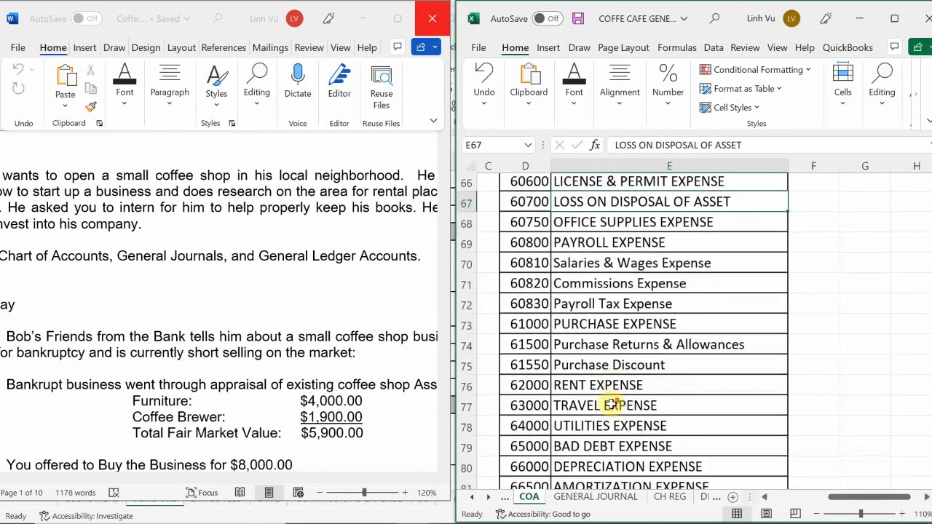
{"action": "scroll", "coordinate": [612, 405], "scroll_direction": "up", "scroll_amount": 5}
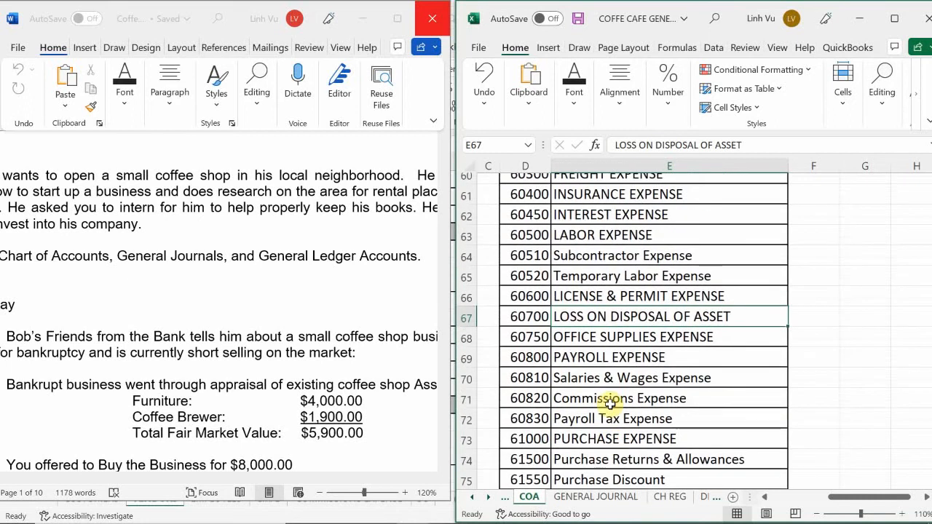
{"action": "left_click", "coordinate": [569, 503]}
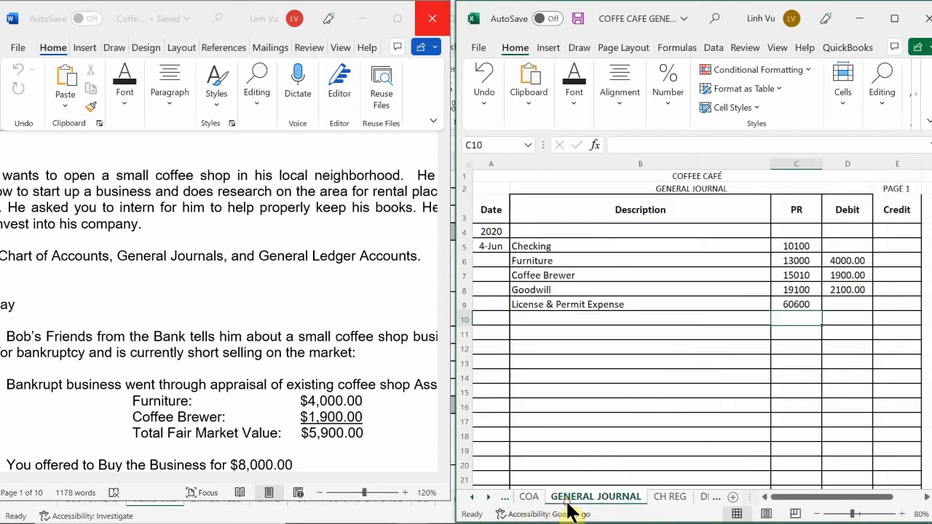
Step: Enter the License & Permit Expense debit in cell D9 as the formula =250+100+25
{"action": "left_click", "coordinate": [847, 304]}
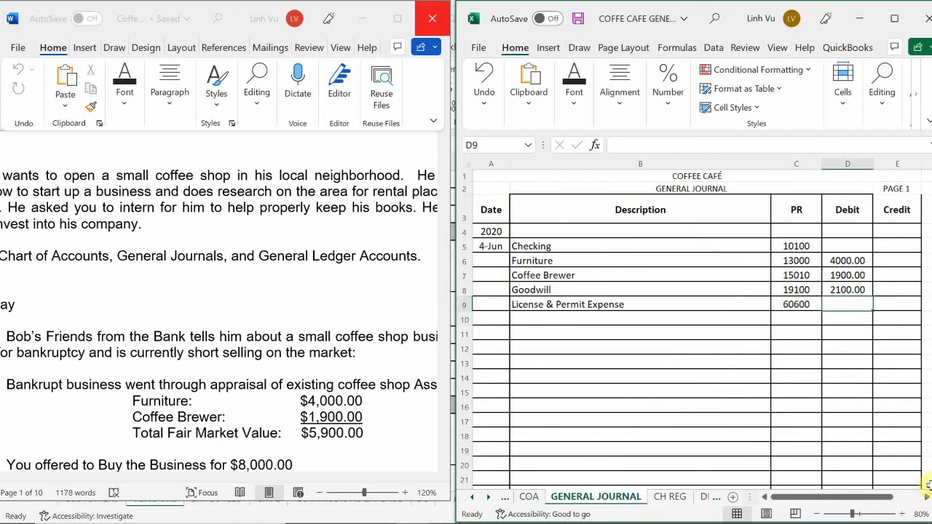
{"action": "type", "text": "=250"}
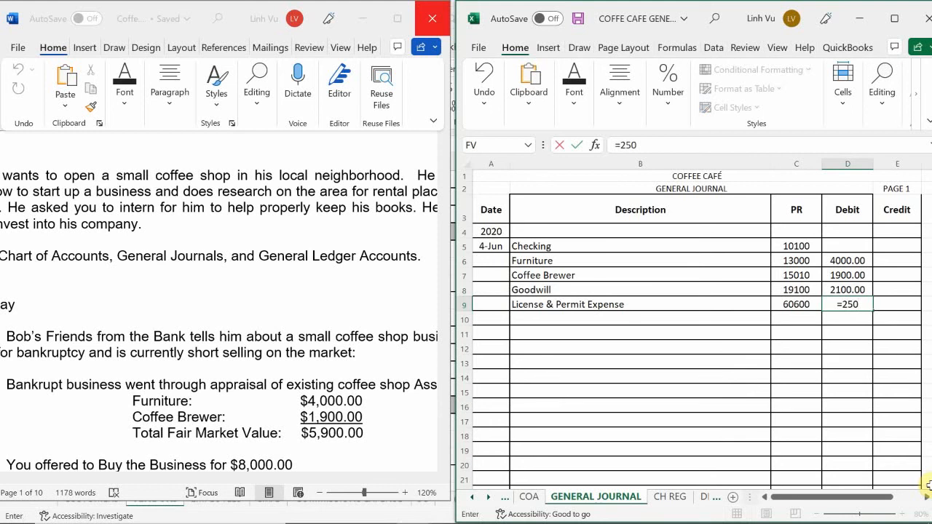
{"action": "type", "text": "+100+25"}
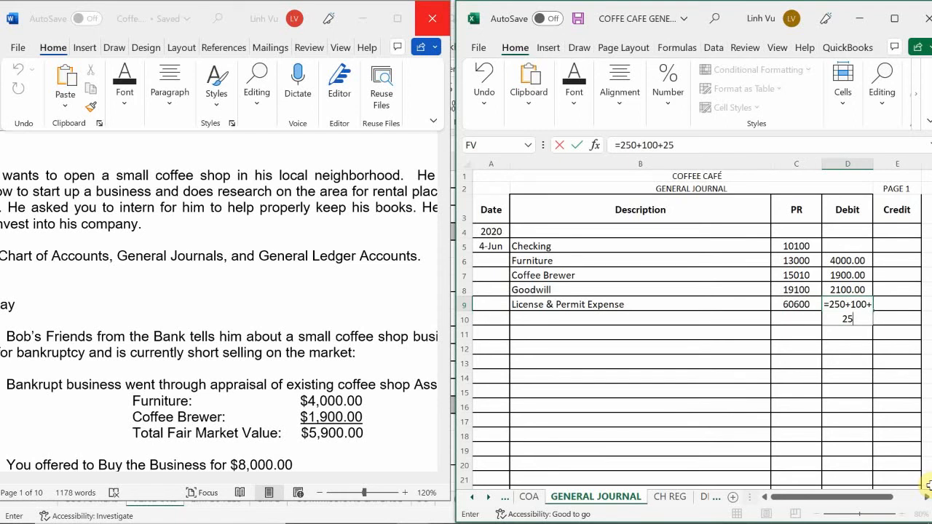
{"action": "key", "text": "Return"}
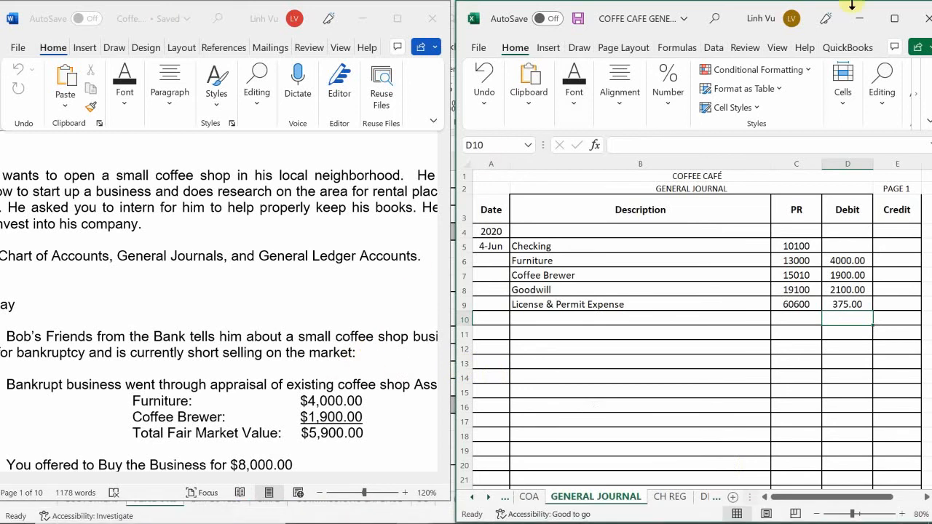
Step: Enter Owner's Equity as an indented description in row 10 of the general journal
{"action": "left_click", "coordinate": [552, 322]}
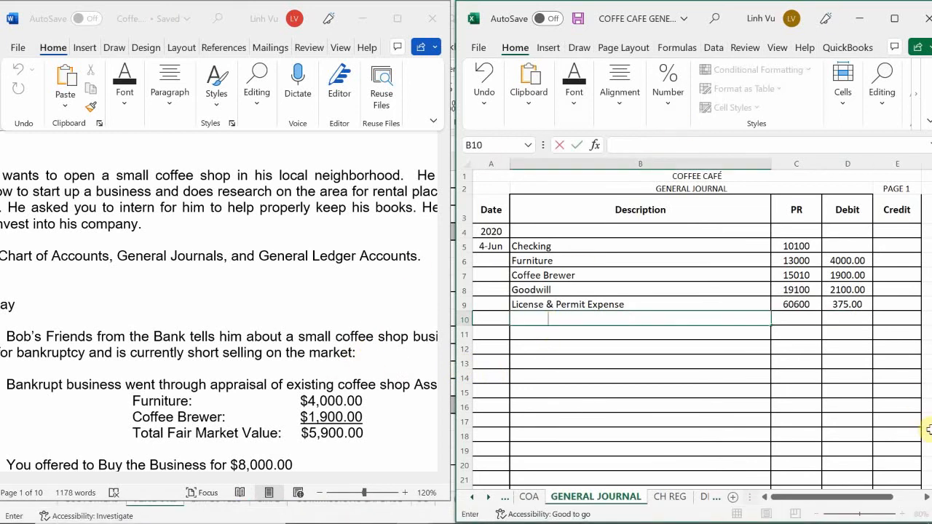
{"action": "type", "text": "Owner's Eq"}
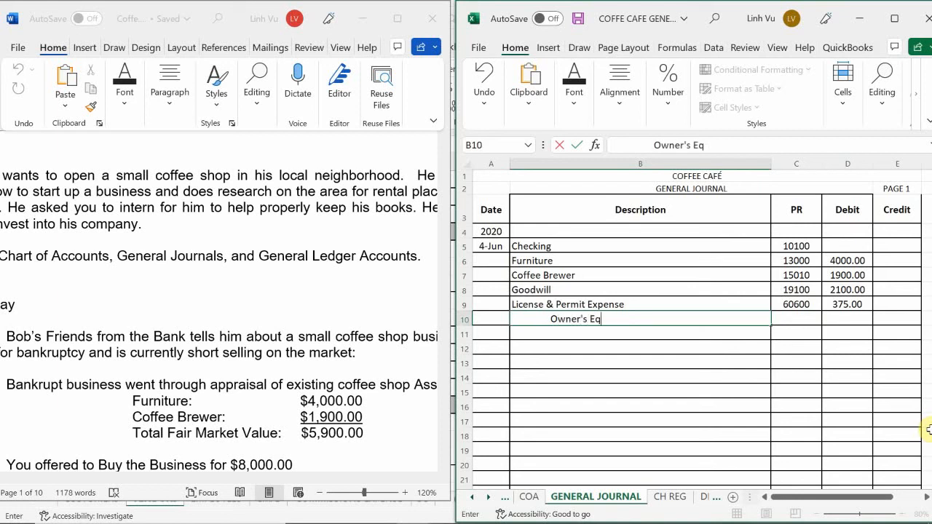
{"action": "type", "text": "uity"}
{"action": "key", "text": "Return"}
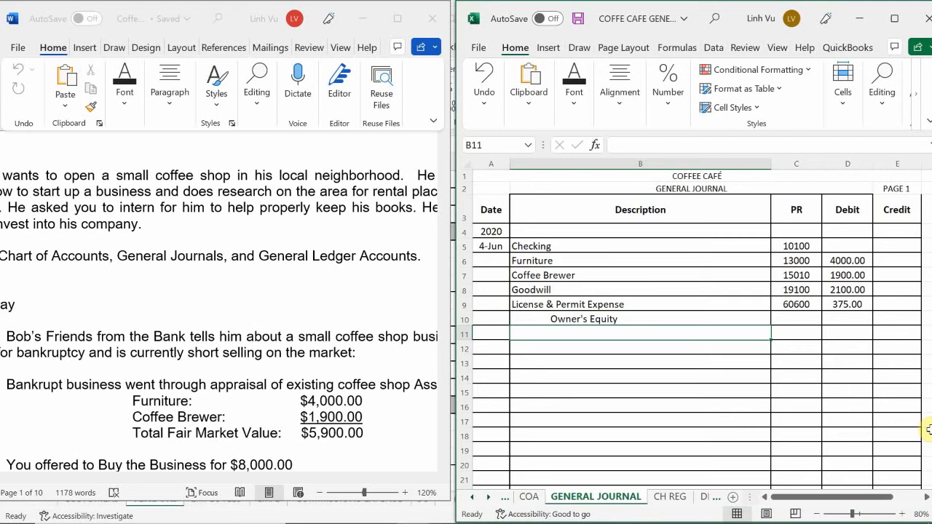
Step: Enter posting reference 30000 for Owner's Equity in cell C10
{"action": "key", "text": "Right"}
{"action": "key", "text": "Up"}
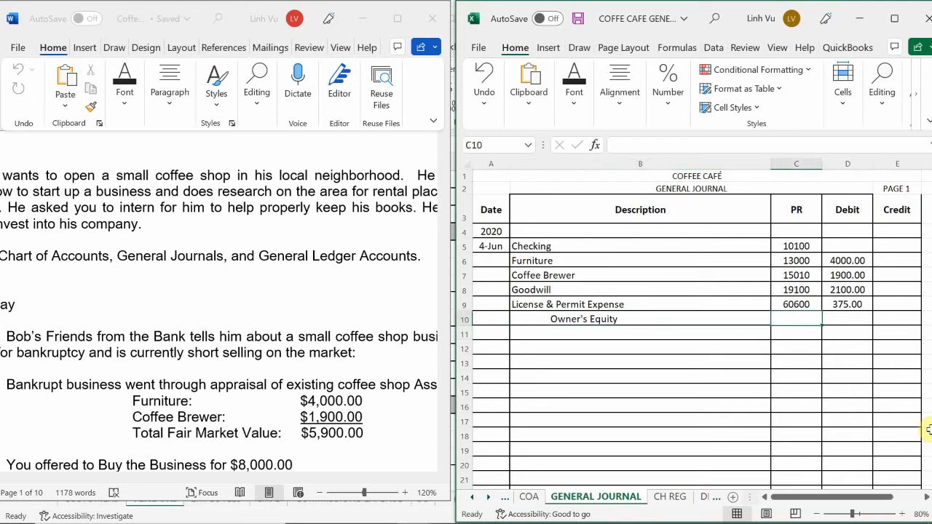
{"action": "type", "text": "30000"}
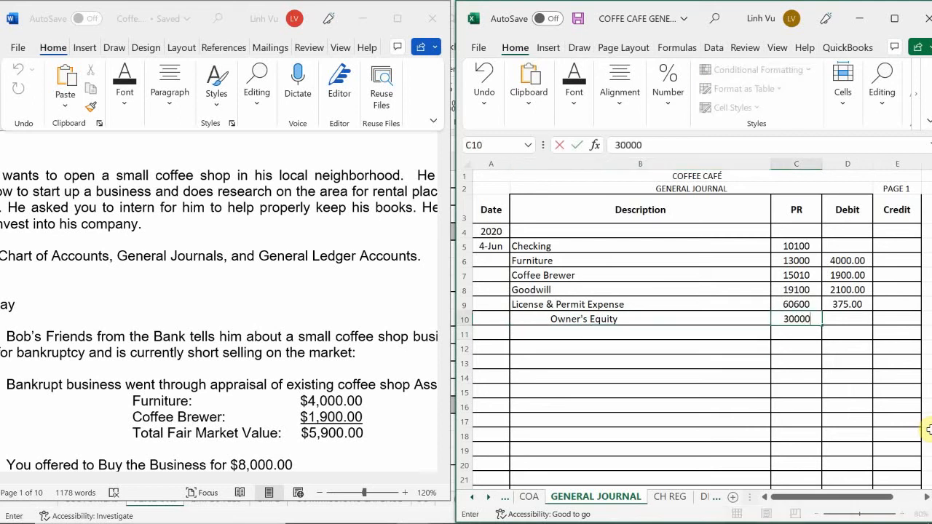
{"action": "key", "text": "Return"}
Step: Enter the Owner's Equity credit in cell E10 as a SUM formula over the debit range D5:D10
{"action": "key", "text": "Up"}
{"action": "key", "text": "Right"}
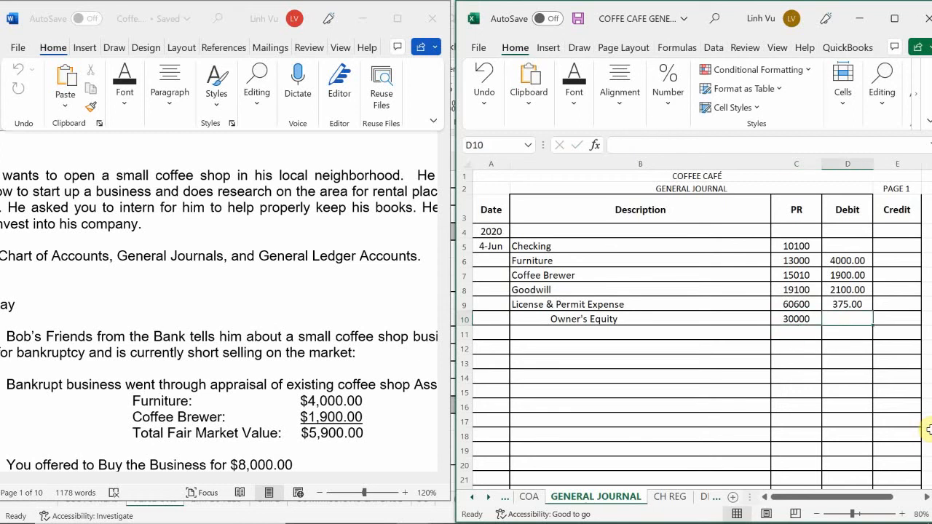
{"action": "key", "text": "Right"}
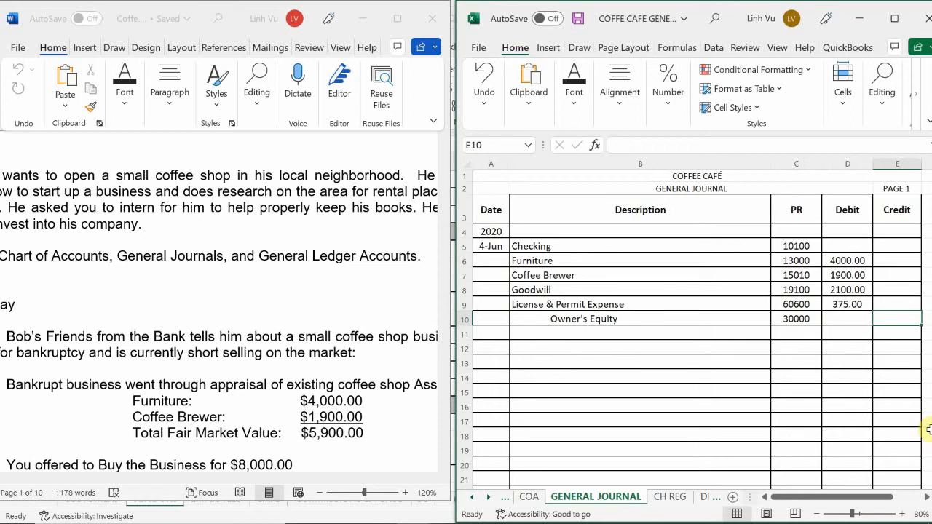
{"action": "type", "text": "=sy"}
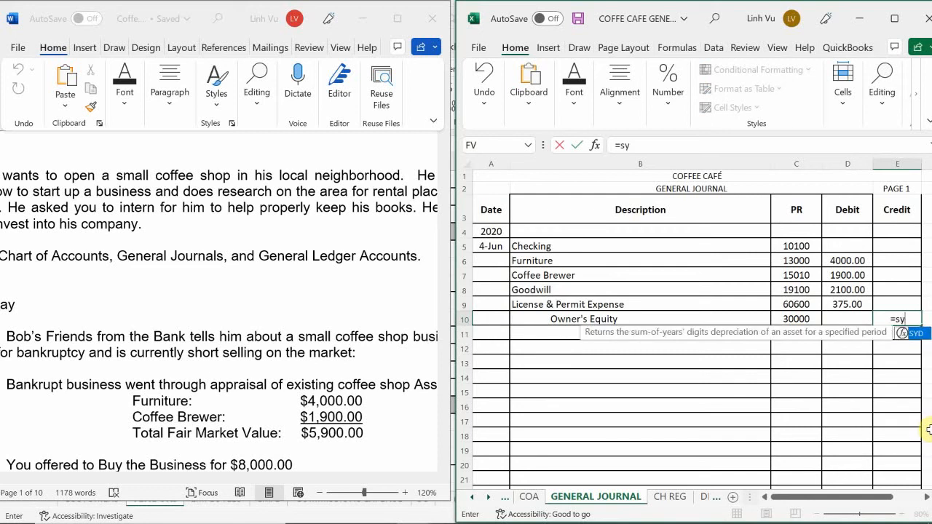
{"action": "key", "text": "BackSpace"}
{"action": "type", "text": "un"}
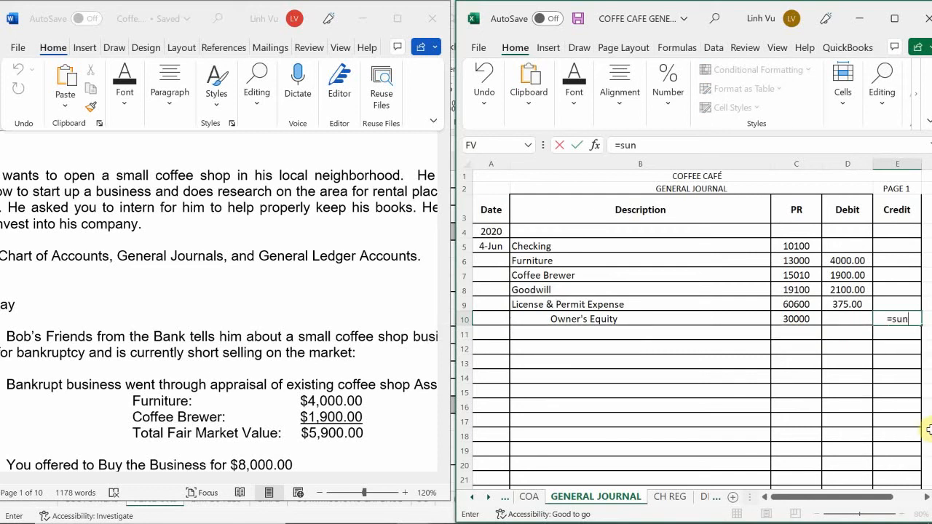
{"action": "key", "text": "BackSpace"}
{"action": "type", "text": "jm"}
{"action": "key", "text": "BackSpace"}
{"action": "key", "text": "BackSpace"}
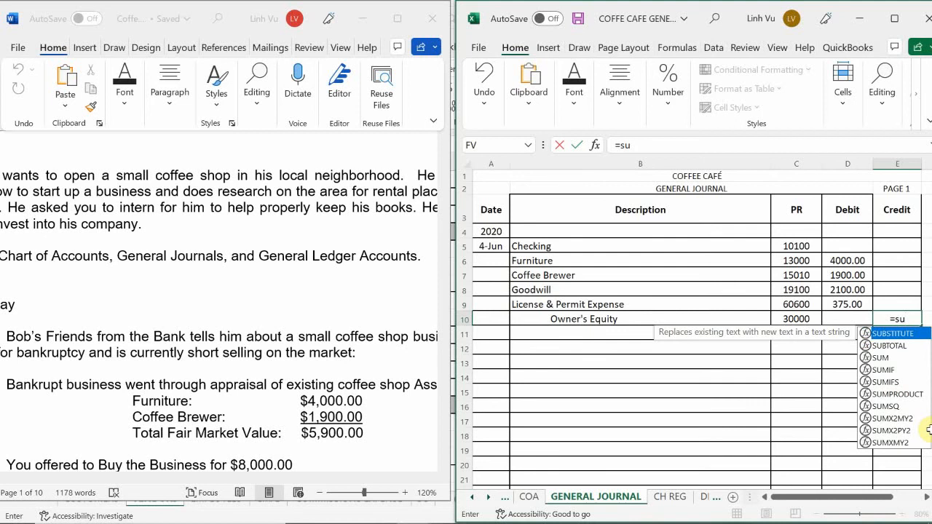
{"action": "type", "text": "m("}
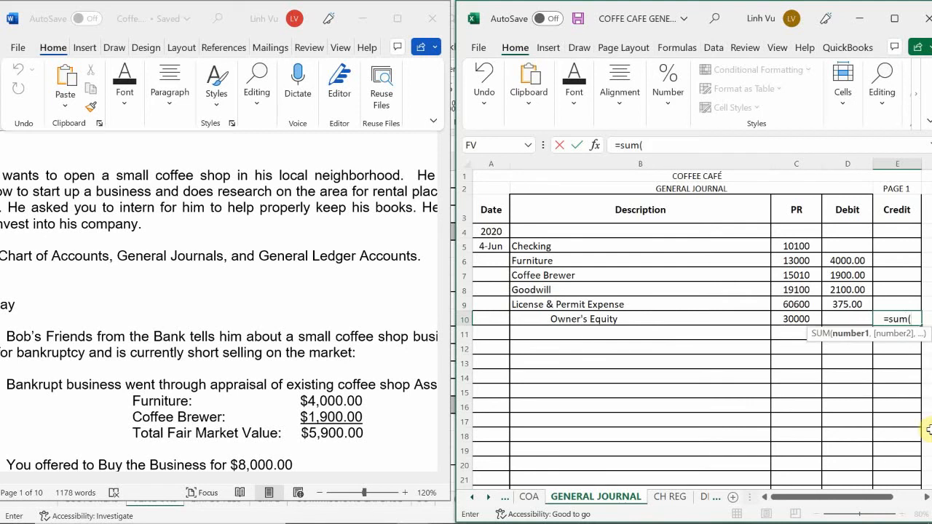
{"action": "left_click_drag", "start_coordinate": [847, 319], "coordinate": [848, 247]}
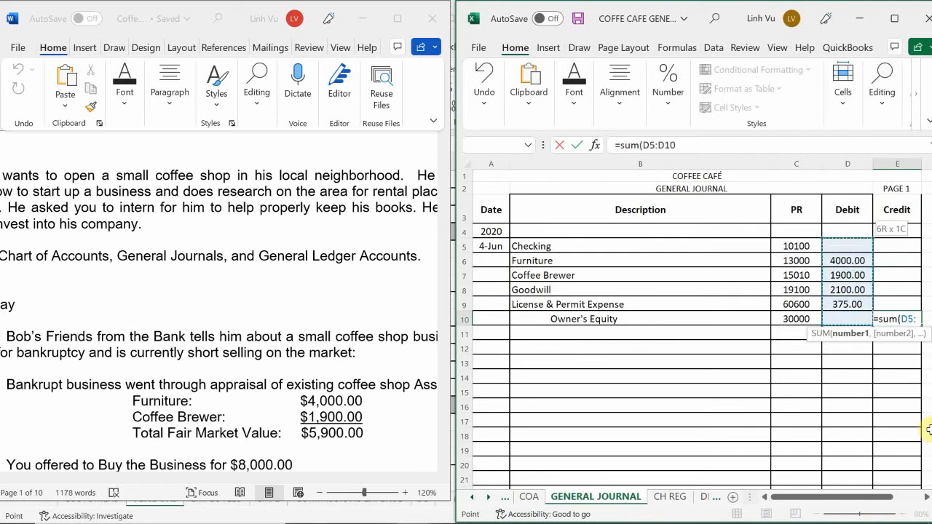
{"action": "key", "text": "Return"}
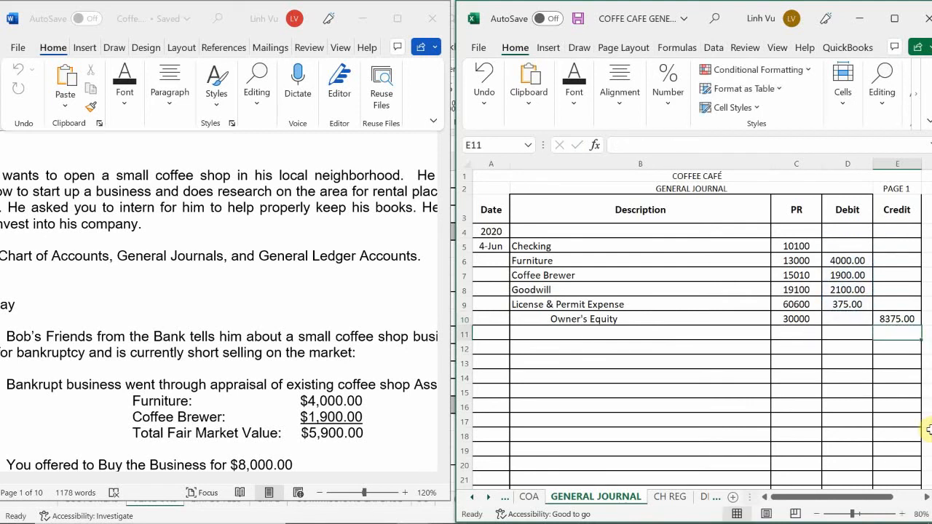
Step: Enter a debit of 21625 for Checking in cell D5
{"action": "key", "text": "Left"}
{"action": "key", "text": "Up"}
{"action": "key", "text": "Up"}
{"action": "key", "text": "Up"}
{"action": "key", "text": "Up"}
{"action": "key", "text": "Up"}
{"action": "key", "text": "Up"}
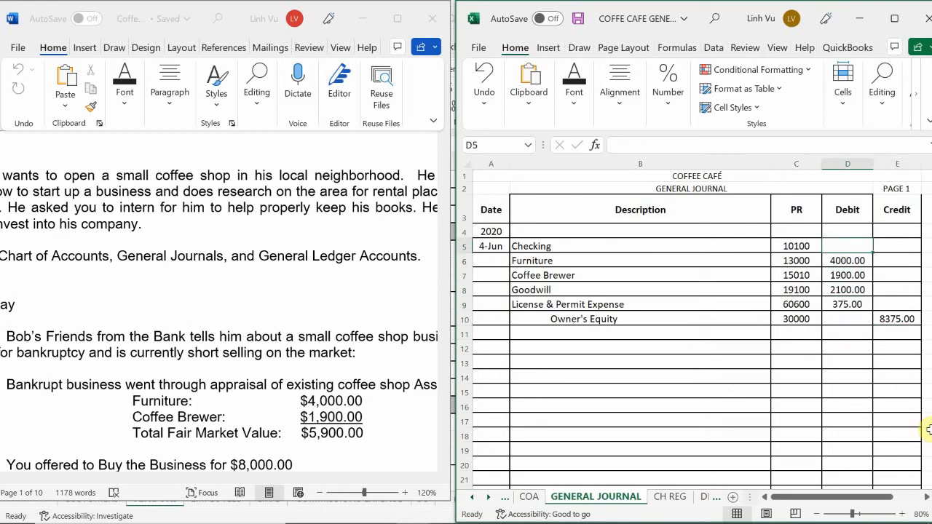
{"action": "type", "text": "21625"}
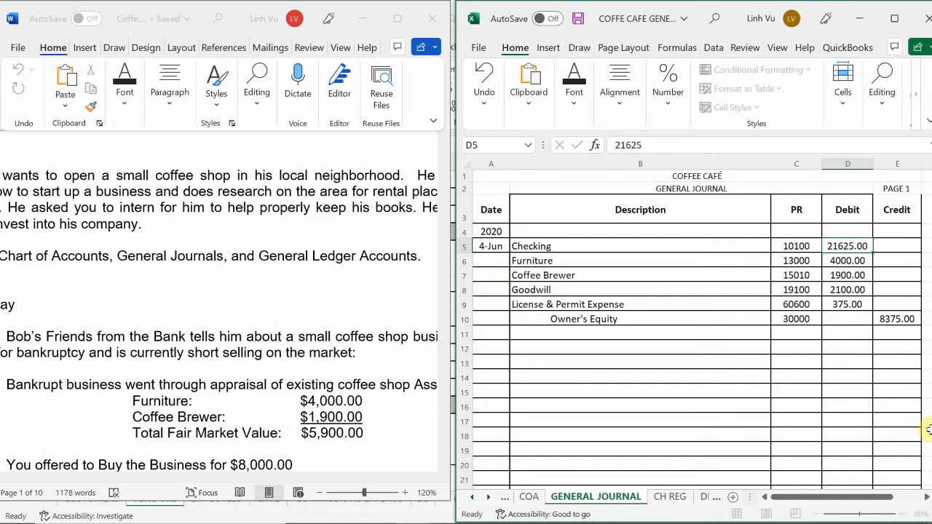
{"action": "key", "text": "Return"}
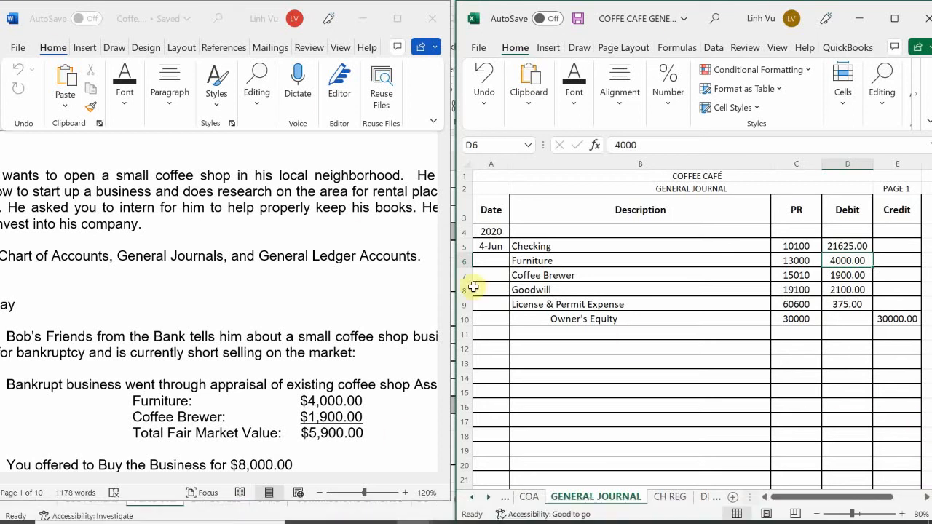
Step: Begin the entry's explanation in cell B11 with the text "(Opened Business Bank at Main Bank NV"
{"action": "left_click", "coordinate": [532, 333]}
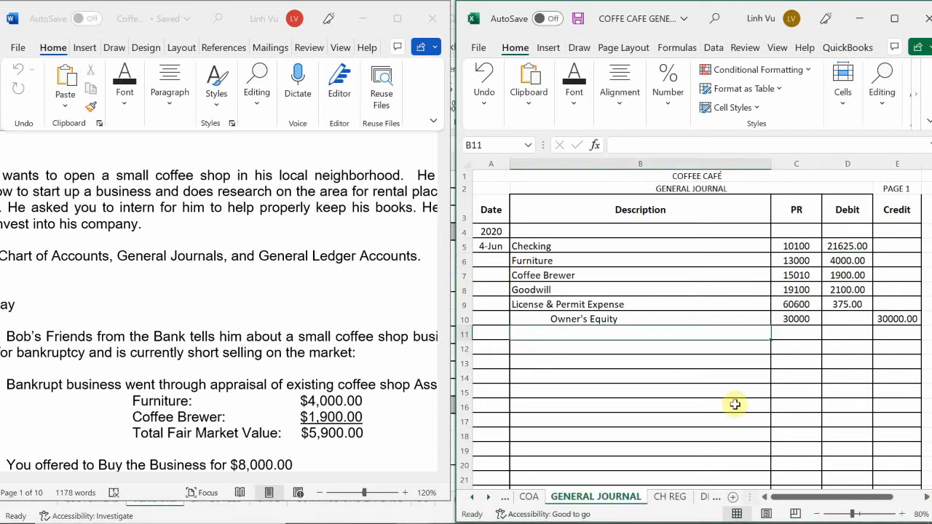
{"action": "type", "text": "("}
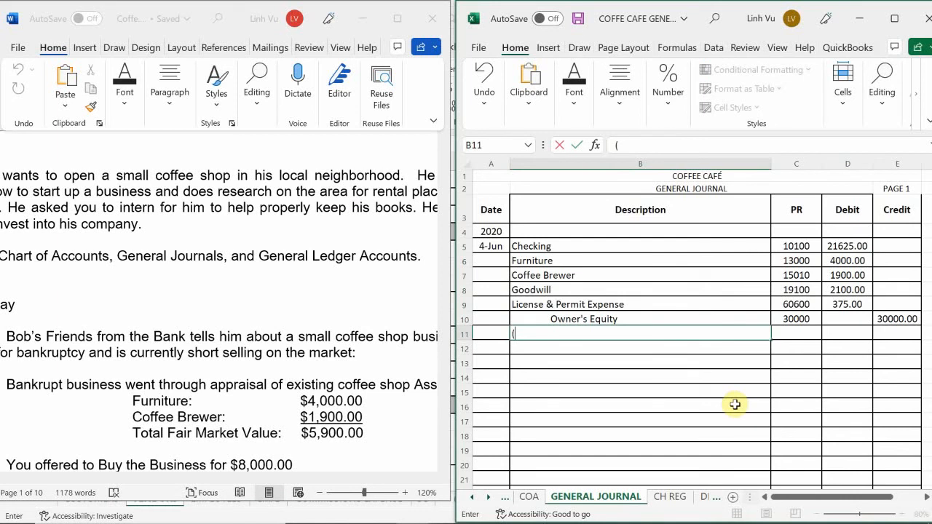
{"action": "type", "text": "Opened B"}
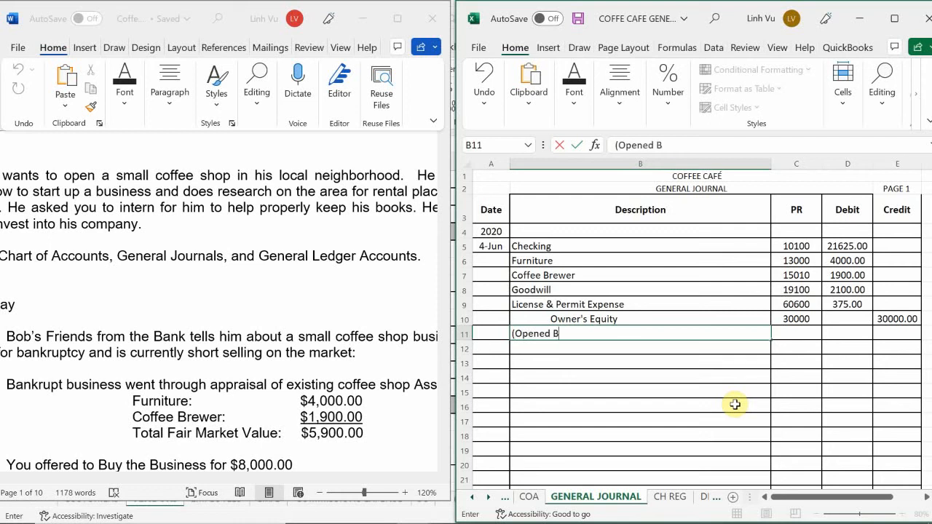
{"action": "type", "text": "usiness Bank"}
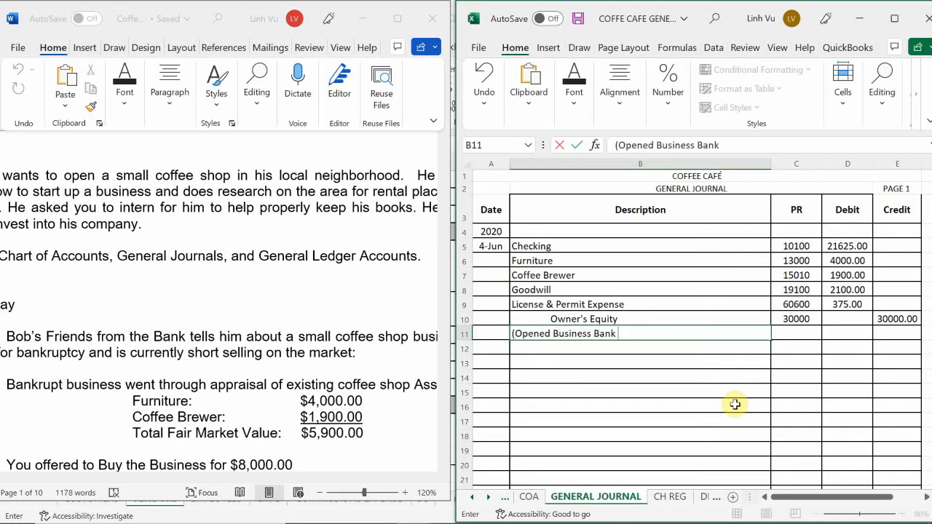
{"action": "type", "text": " at Main Bank"}
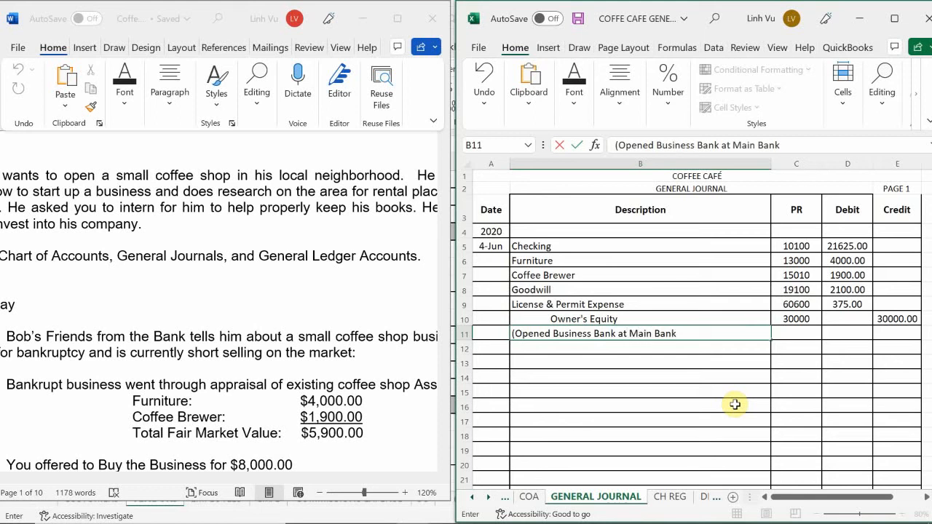
{"action": "type", "text": " NV, Purchase Busine"}
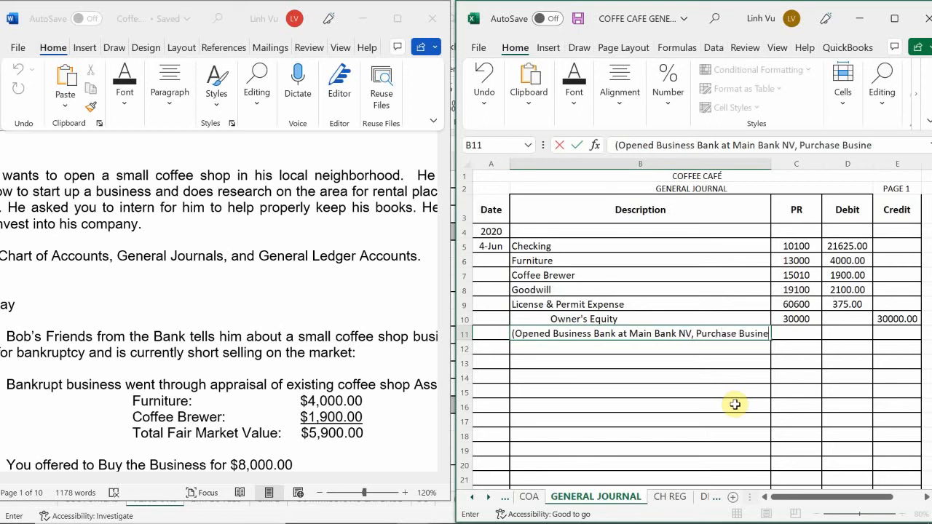
{"action": "type", "text": "ss for $"}
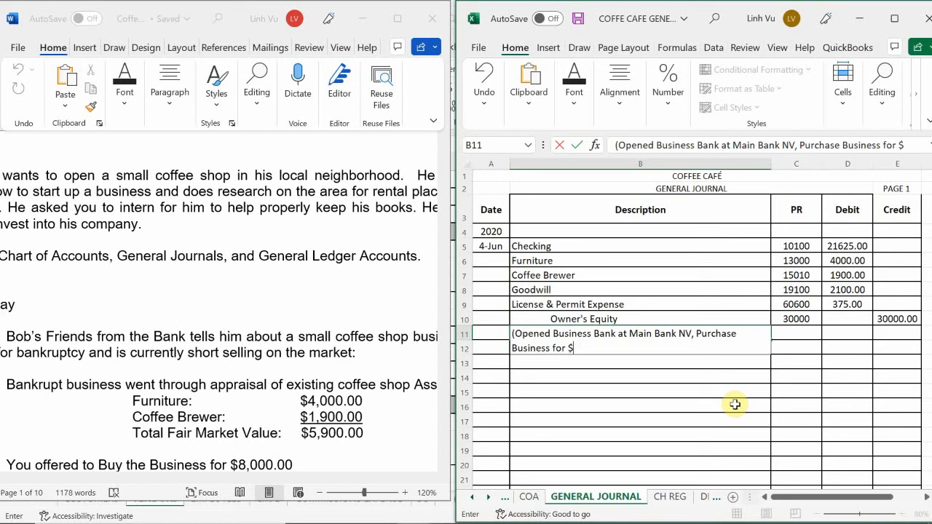
{"action": "type", "text": "8000"}
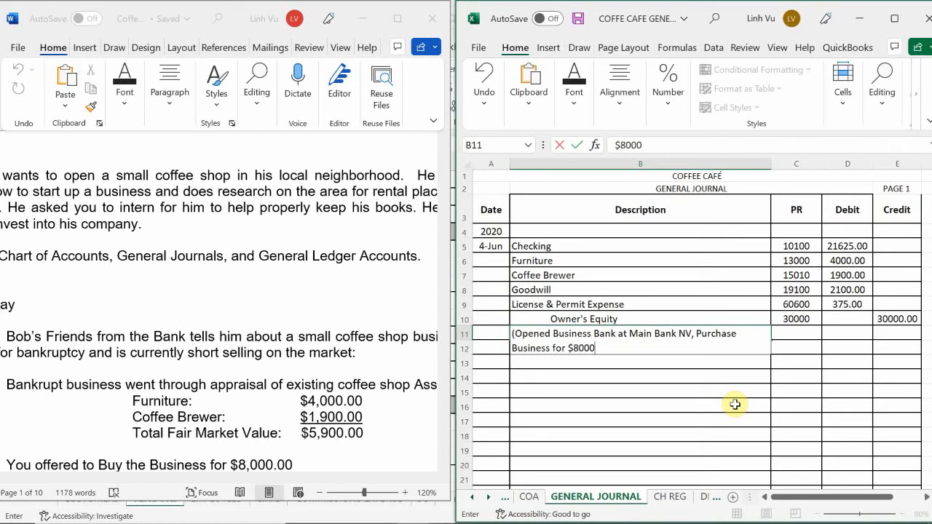
{"action": "type", "text": ", NV Lis"}
Step: Continue the explanation in cell B11 with ", NV Lic, City Lic,"
{"action": "key", "text": "BackSpace"}
{"action": "type", "text": "c, City"}
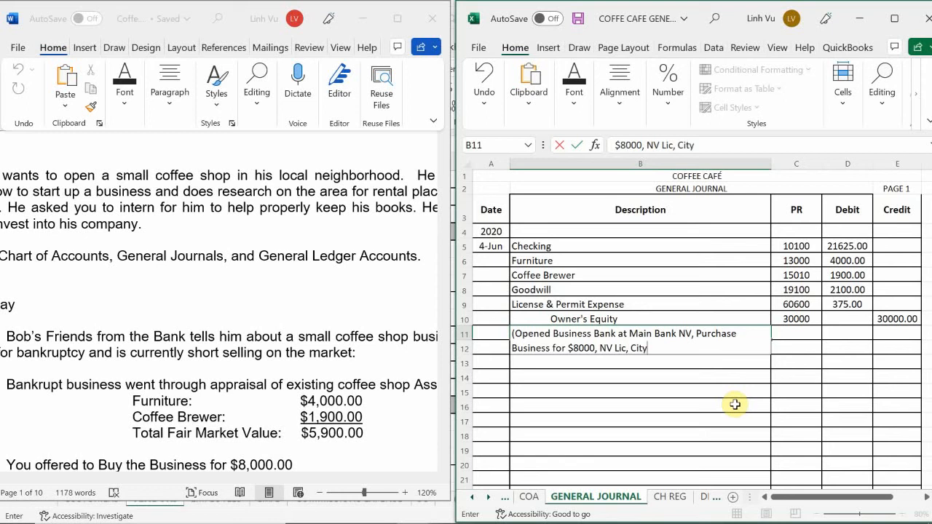
{"action": "type", "text": " Lis"}
{"action": "key", "text": "BackSpace"}
{"action": "type", "text": "c,"}
{"action": "type", "text": " Corr"}
Step: Finish the explanation in cell B11 with " Court Cost)" and commit the entry
{"action": "key", "text": "BackSpace"}
{"action": "key", "text": "BackSpace"}
{"action": "type", "text": "urt Cost #"}
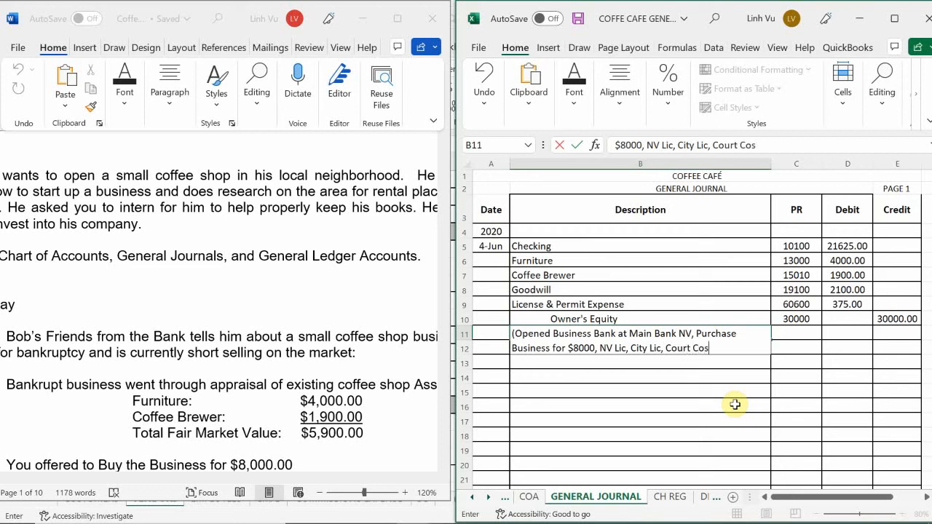
{"action": "key", "text": "BackSpace"}
{"action": "type", "text": "#"}
{"action": "key", "text": "BackSpace"}
{"action": "key", "text": "BackSpace"}
{"action": "type", "text": ")"}
{"action": "key", "text": "Return"}
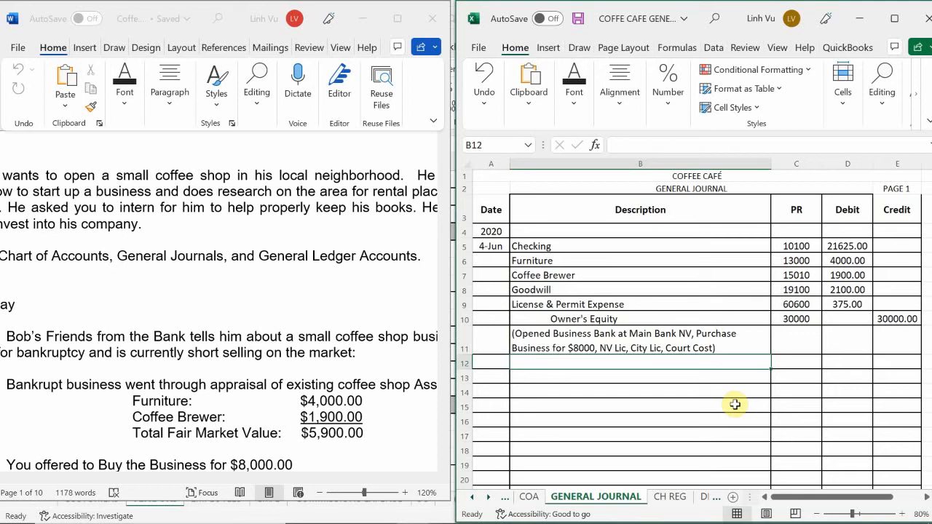
Step: Switch to the Word assignment and review its general journal entry for opening the business checking account at Main Bank of Nevada
{"action": "left_click", "coordinate": [179, 361]}
{"action": "scroll", "coordinate": [296, 422], "scroll_direction": "down", "scroll_amount": 8}
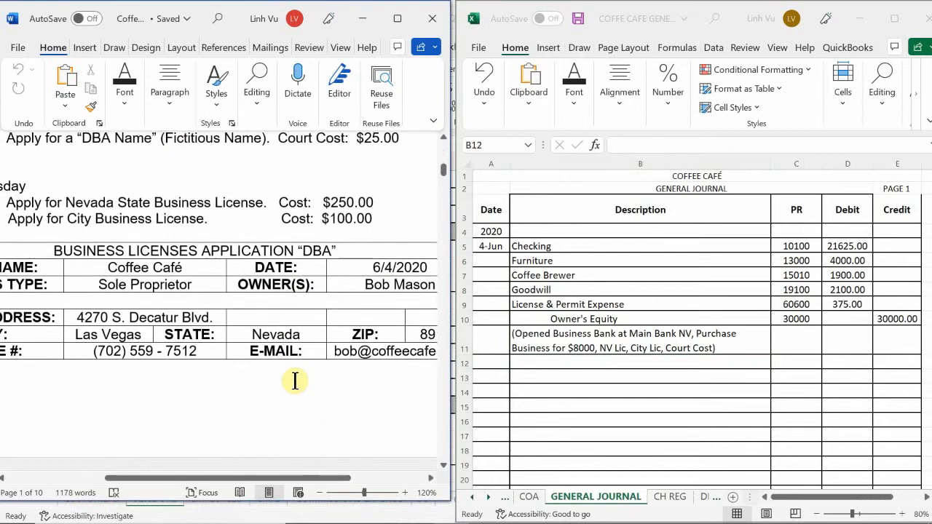
{"action": "scroll", "coordinate": [296, 380], "scroll_direction": "up", "scroll_amount": 2}
{"action": "scroll", "coordinate": [296, 381], "scroll_direction": "down", "scroll_amount": 10}
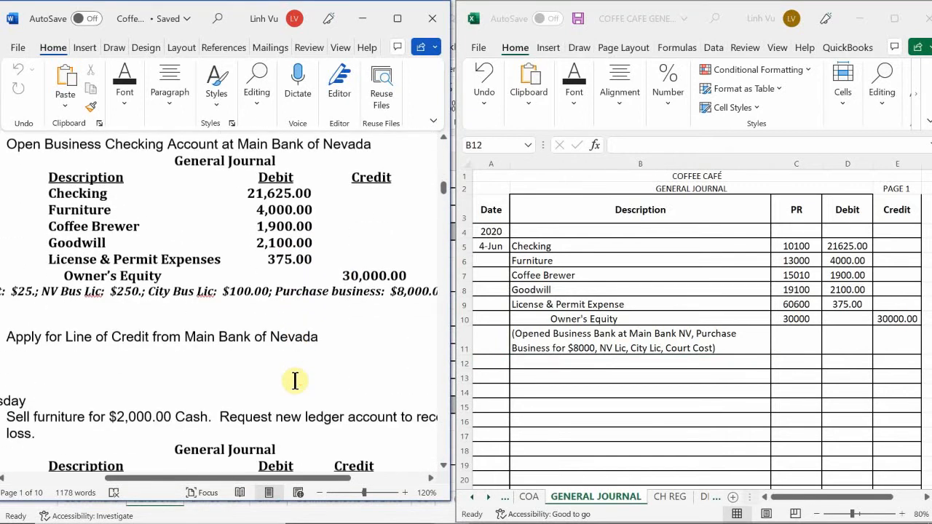
{"action": "scroll", "coordinate": [295, 381], "scroll_direction": "up", "scroll_amount": 4}
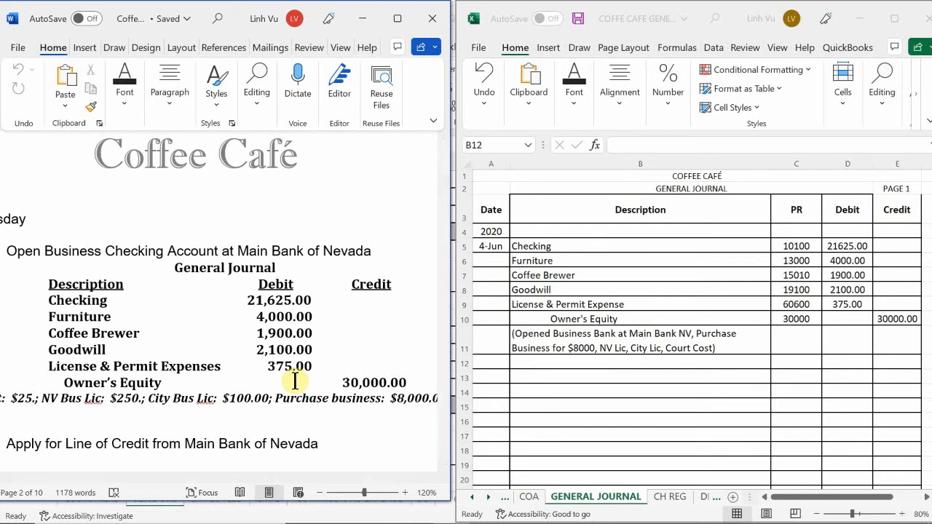
{"action": "scroll", "coordinate": [295, 380], "scroll_direction": "up", "scroll_amount": 1}
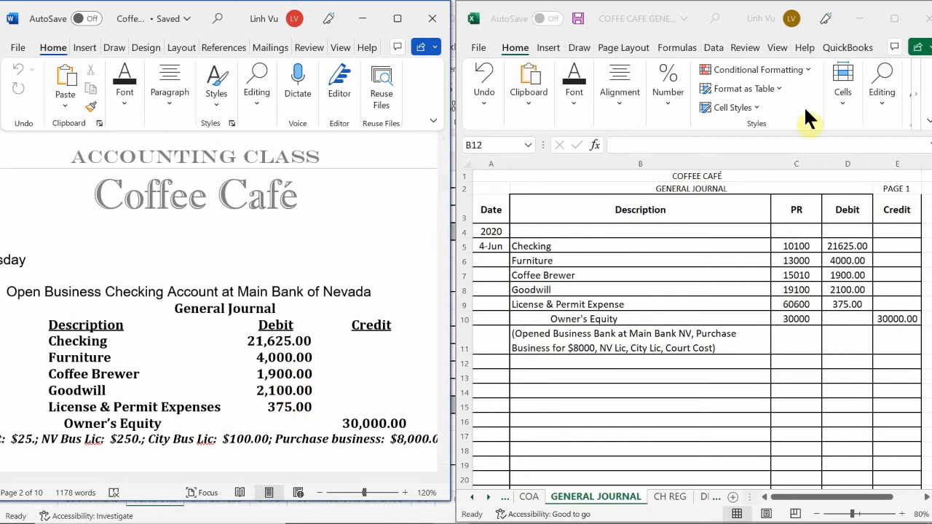
Step: Switch to the Coffee Cafe general ledger workbook in Excel and go to the first accounts on the ASSETS sheet
{"action": "mouse_move", "coordinate": [478, 503]}
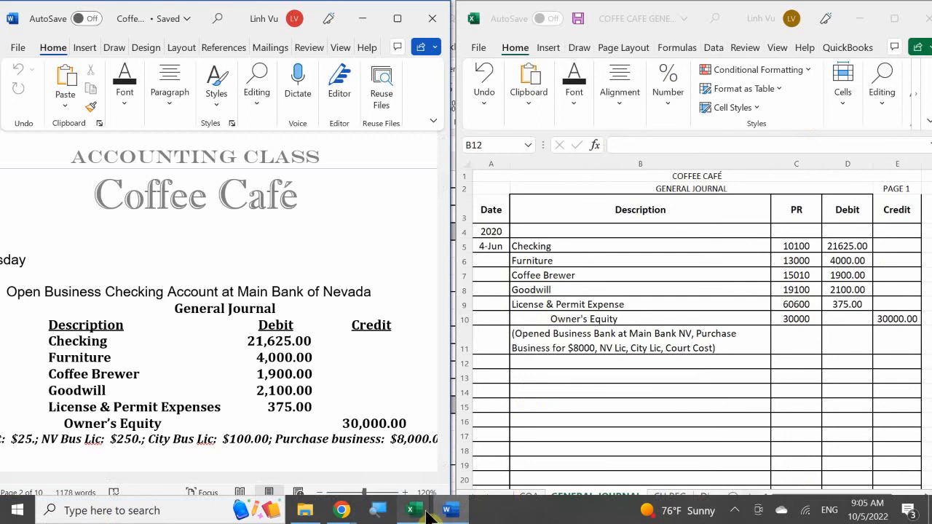
{"action": "mouse_move", "coordinate": [411, 510]}
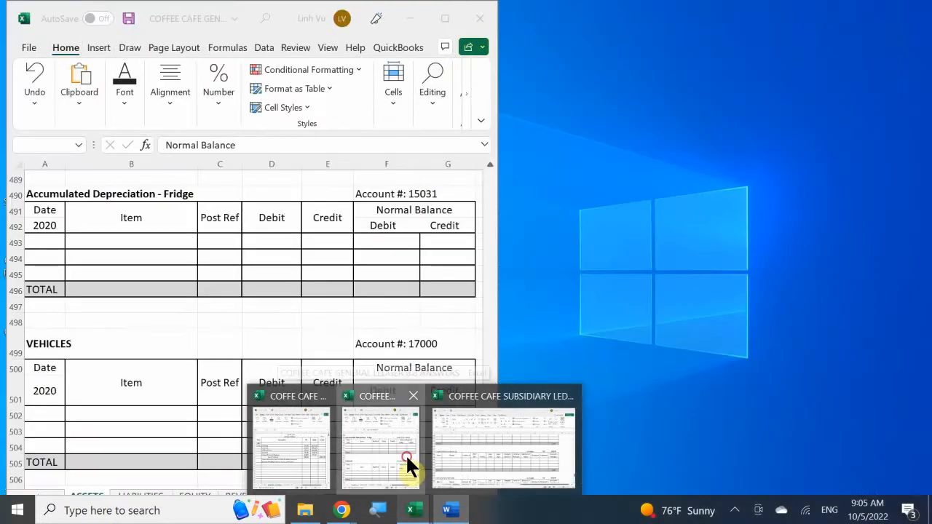
{"action": "left_click", "coordinate": [410, 466]}
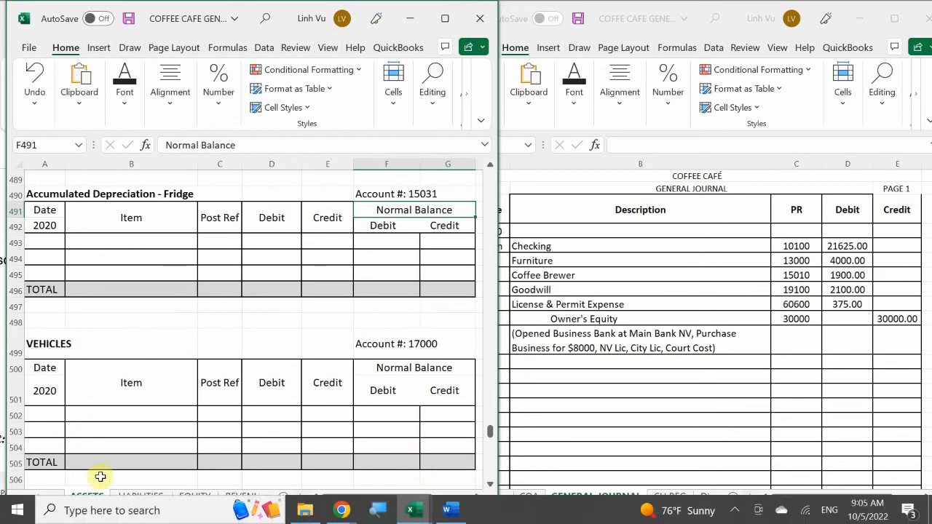
{"action": "left_click", "coordinate": [90, 438]}
{"action": "scroll", "coordinate": [91, 437], "scroll_direction": "up", "scroll_amount": 20}
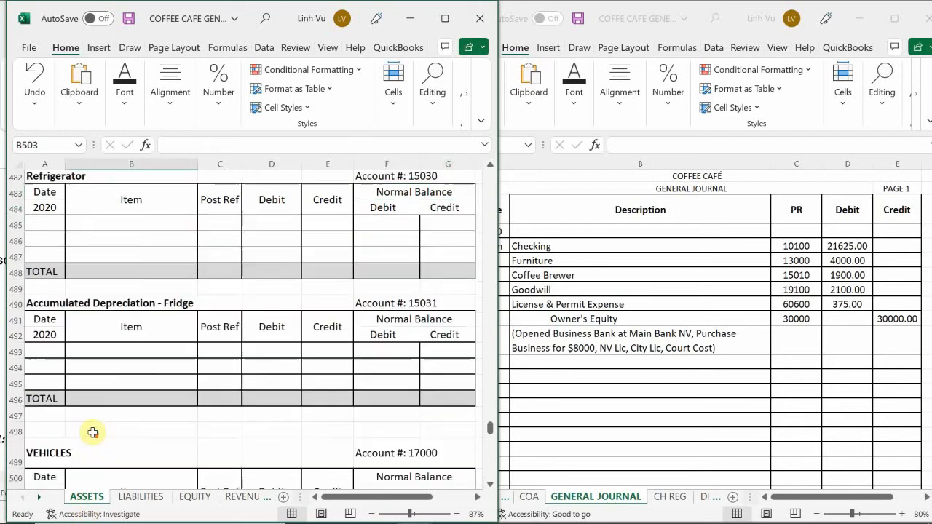
{"action": "scroll", "coordinate": [101, 429], "scroll_direction": "up", "scroll_amount": 20}
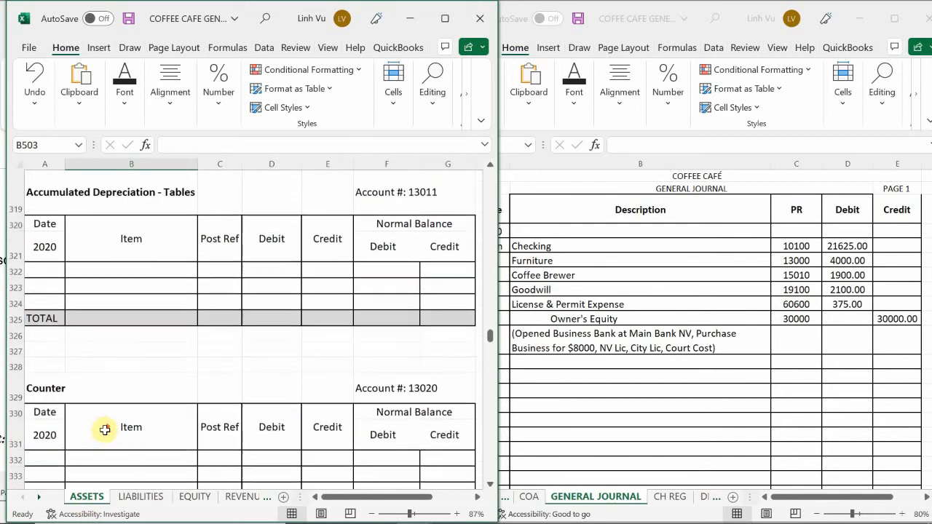
{"action": "scroll", "coordinate": [106, 430], "scroll_direction": "up", "scroll_amount": 20}
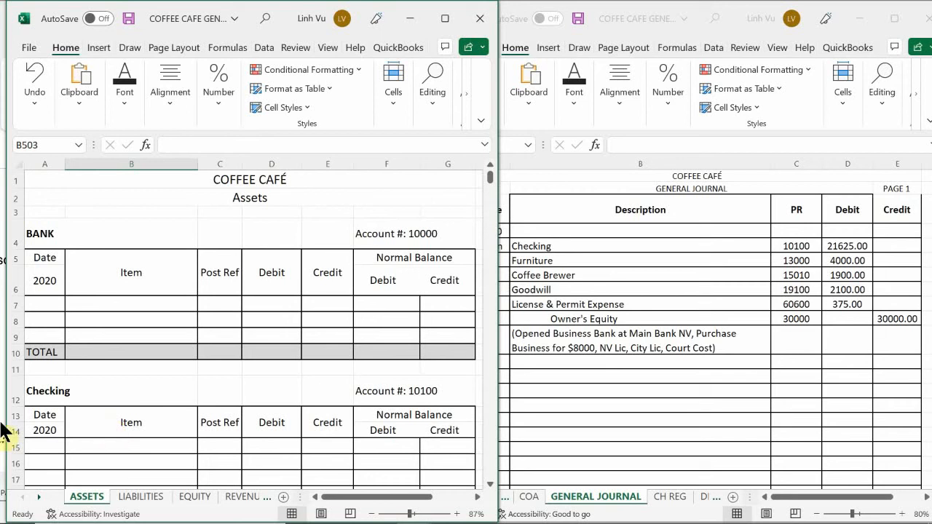
{"action": "left_click", "coordinate": [135, 335]}
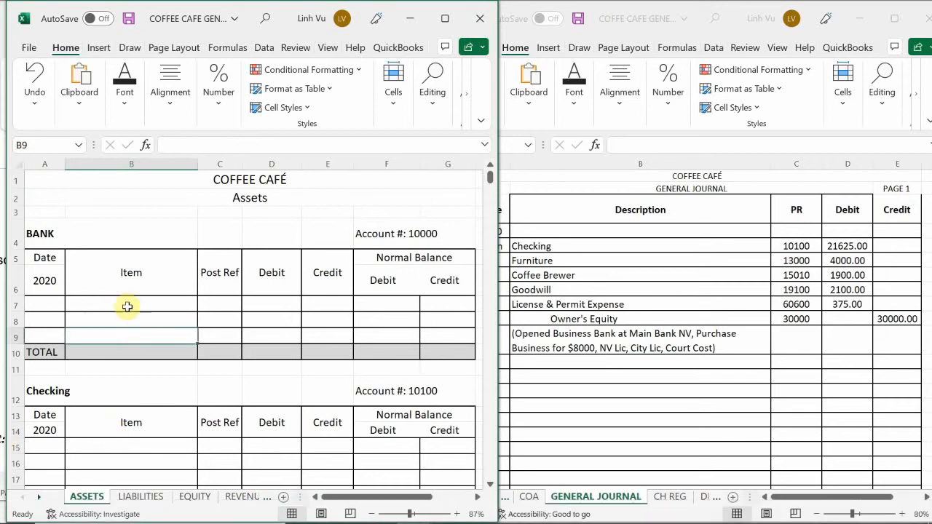
Step: Enter the date 6/4 in cell A15, the first row of the Checking ledger account
{"action": "scroll", "coordinate": [128, 306], "scroll_direction": "down", "scroll_amount": 3}
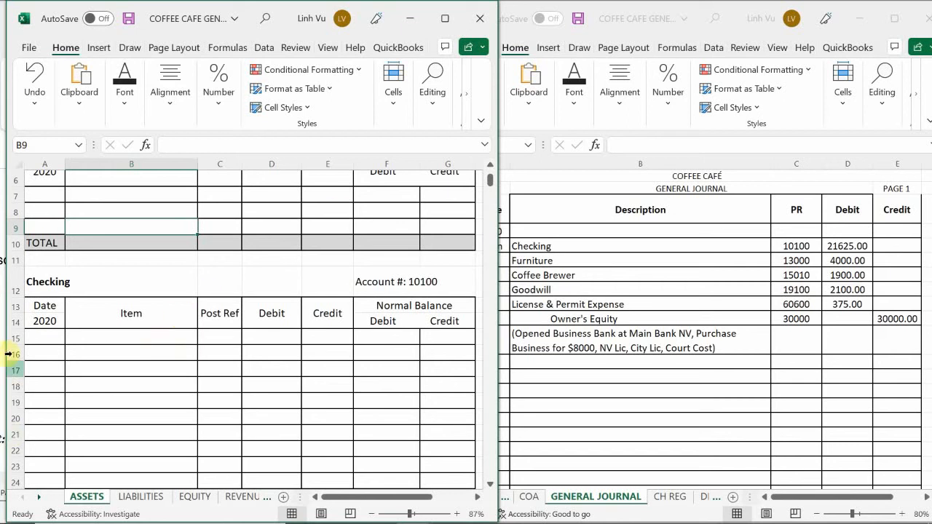
{"action": "left_click", "coordinate": [50, 338]}
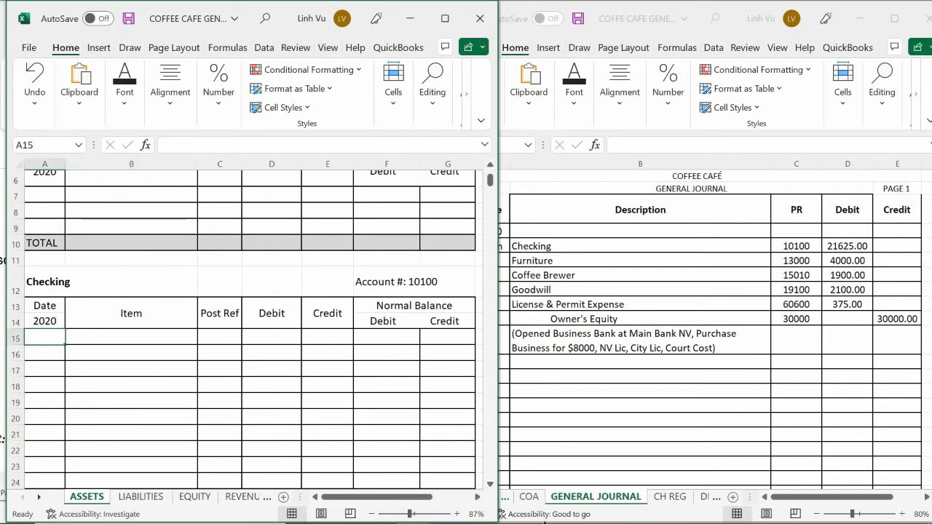
{"action": "type", "text": "6/4"}
{"action": "key", "text": "Return"}
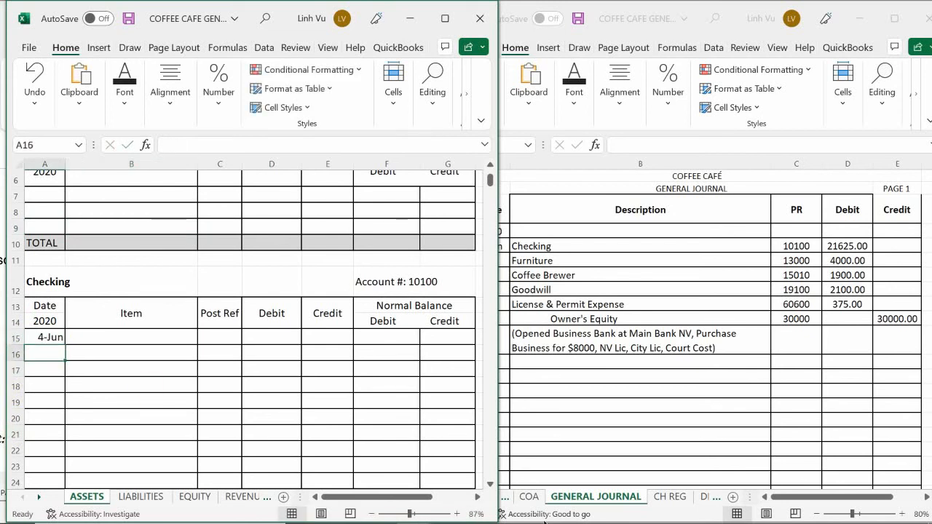
Step: Enter "Opening Bal in Checking" as the item in cell B15 of the Checking account
{"action": "key", "text": "Right"}
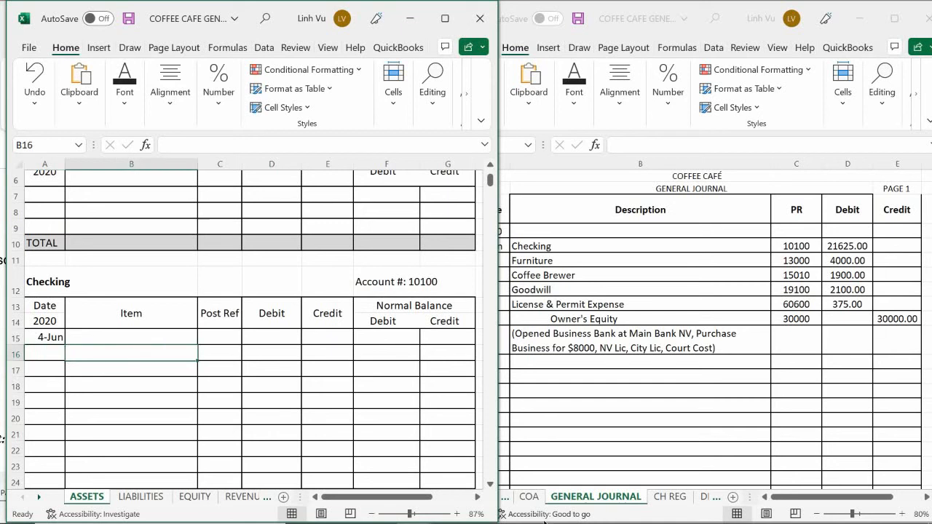
{"action": "key", "text": "Up"}
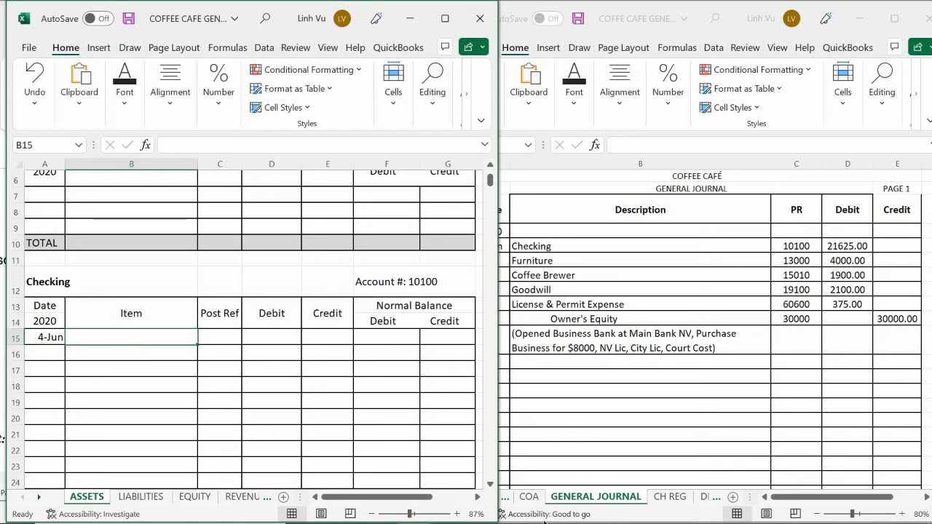
{"action": "type", "text": "oP"}
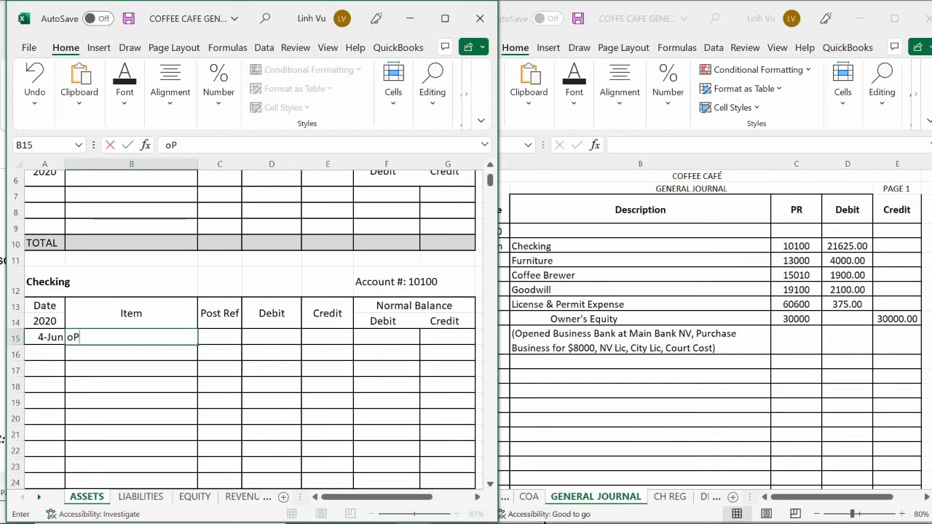
{"action": "key", "text": "BackSpace"}
{"action": "key", "text": "BackSpace"}
{"action": "type", "text": "op"}
{"action": "key", "text": "BackSpace"}
{"action": "key", "text": "BackSpace"}
{"action": "type", "text": "Open"}
{"action": "key", "text": "BackSpace"}
{"action": "type", "text": "ening Bal in "}
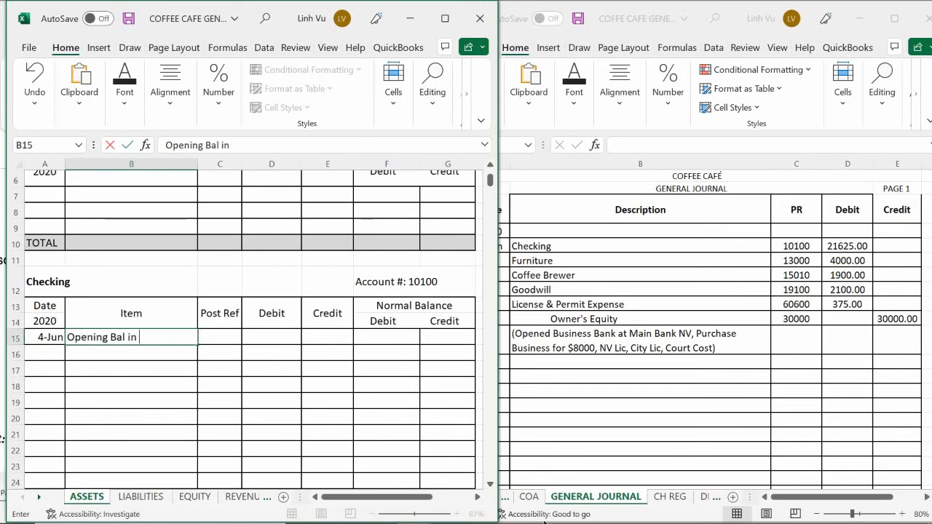
{"action": "type", "text": "Checking"}
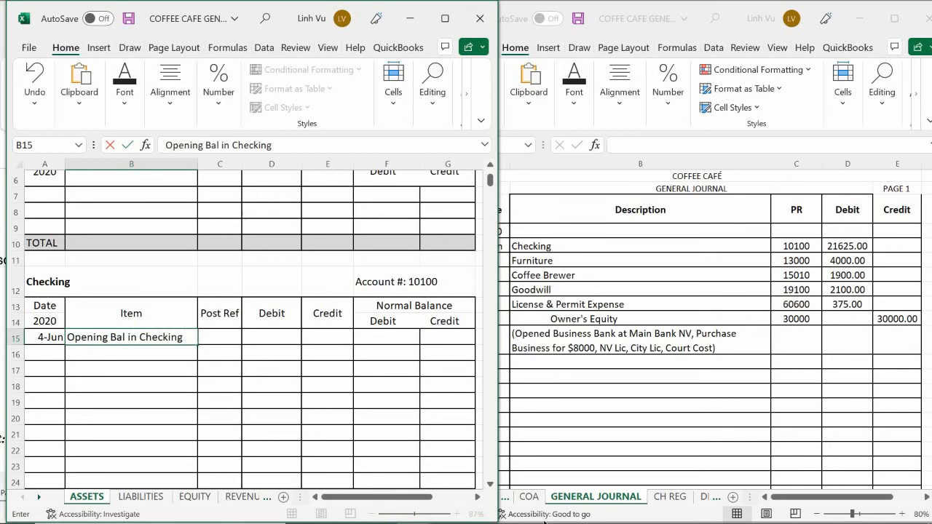
{"action": "key", "text": "Return"}
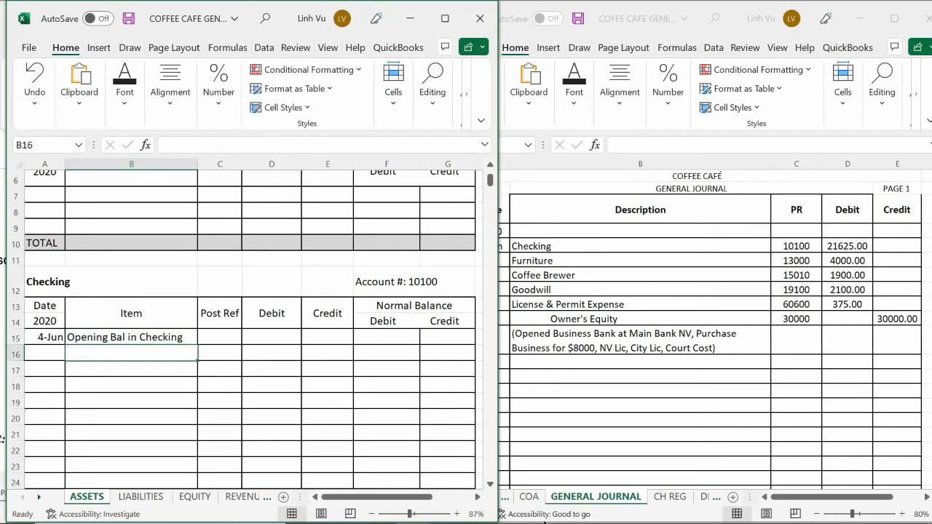
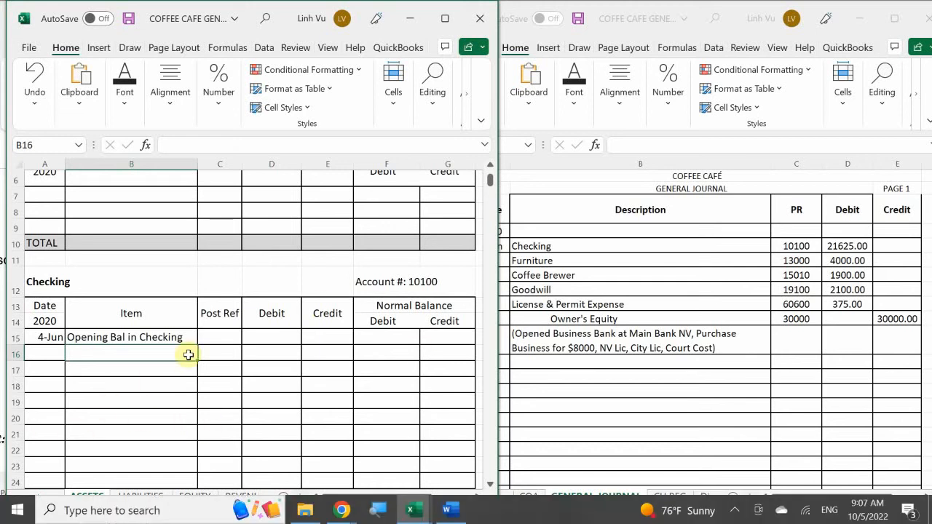
Step: Enter post reference GJ1 in C15 and a debit of 21625.00 in D15 for the Checking account's opening entry
{"action": "left_click", "coordinate": [232, 338]}
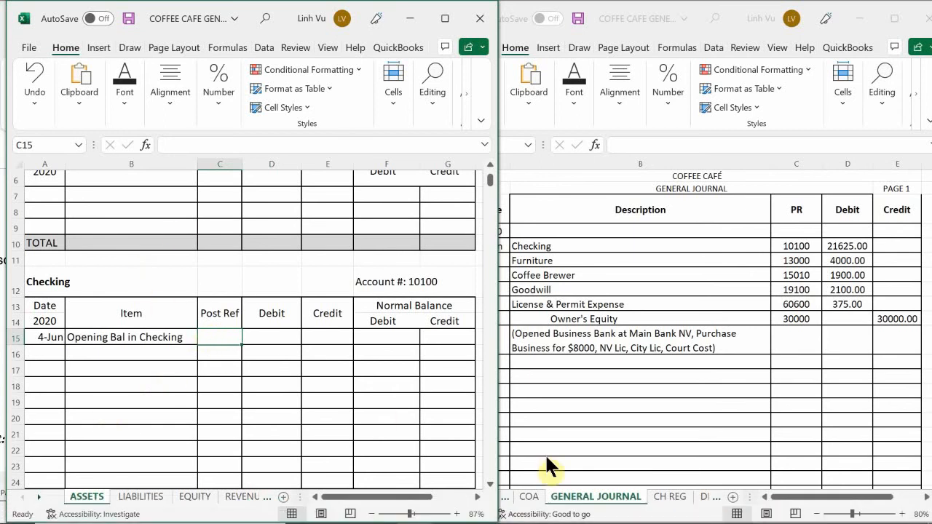
{"action": "type", "text": "G"}
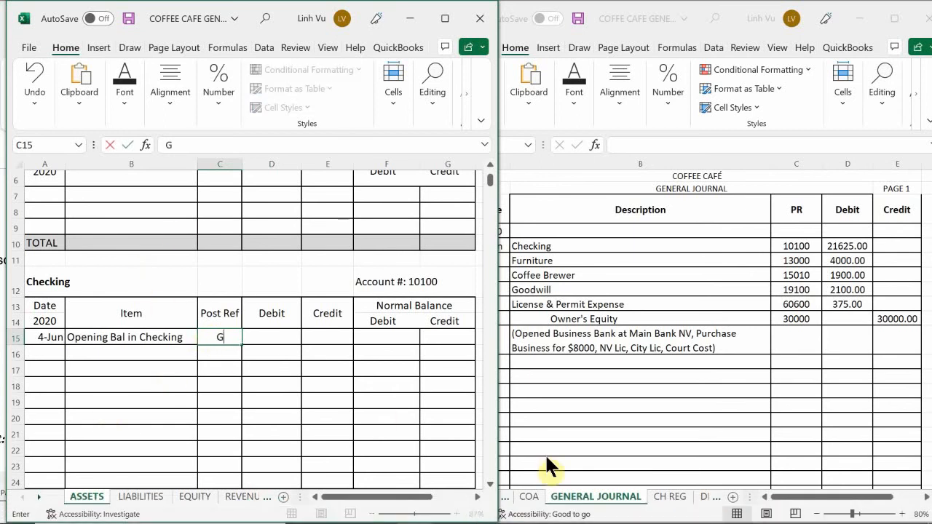
{"action": "type", "text": "J1"}
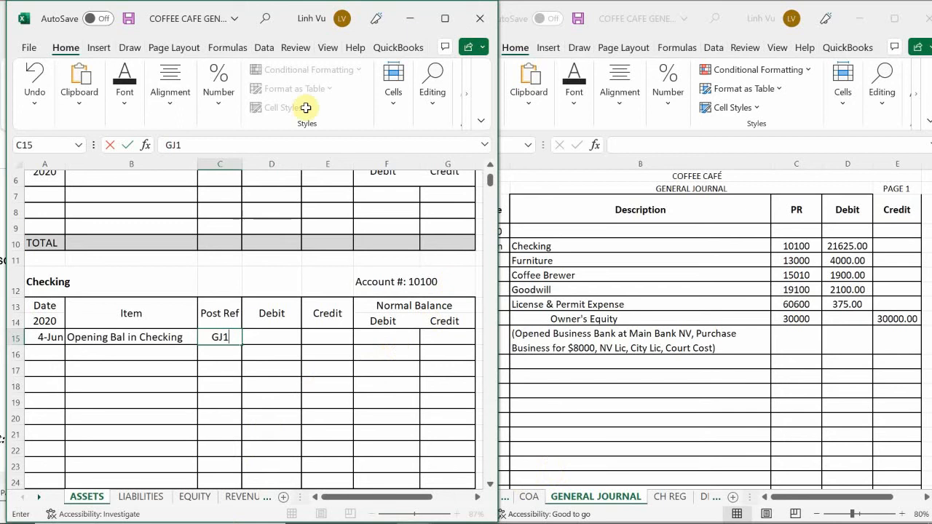
{"action": "left_click", "coordinate": [256, 335]}
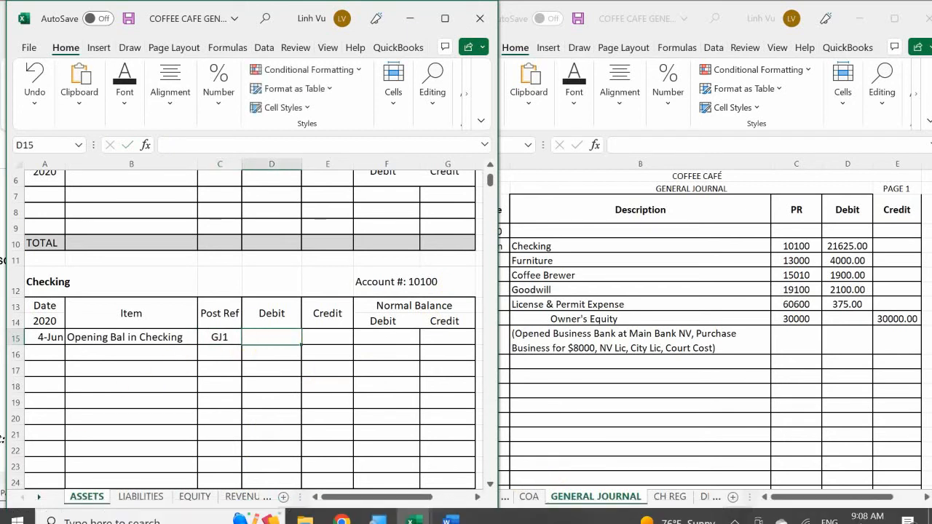
{"action": "type", "text": "21625.00"}
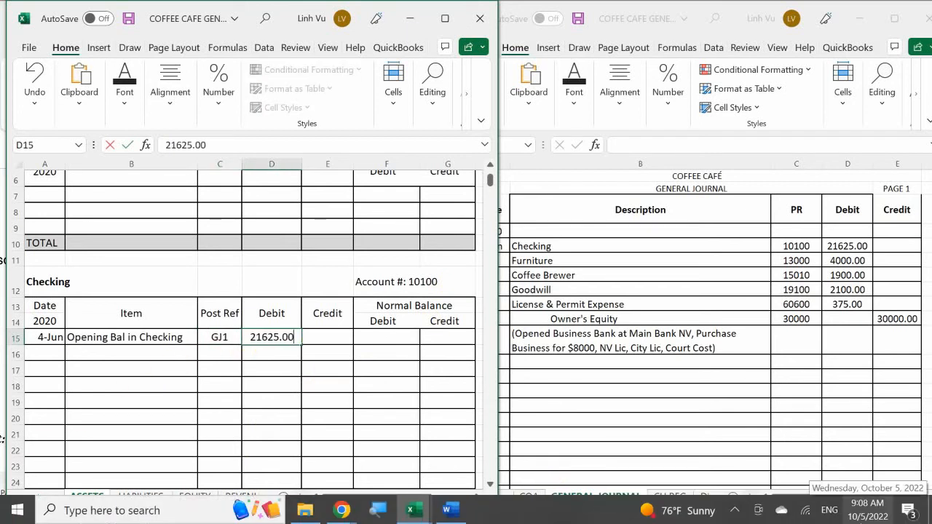
{"action": "key", "text": "Return"}
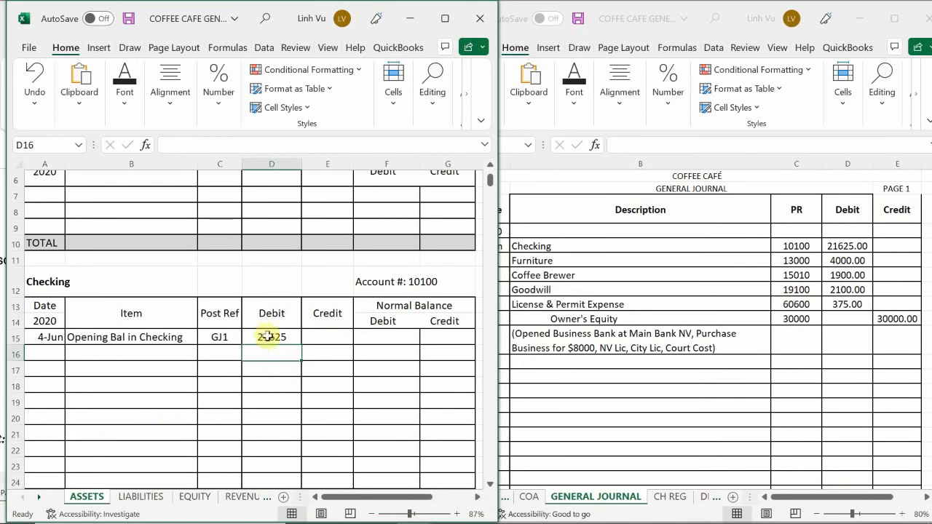
{"action": "left_click_drag", "start_coordinate": [270, 338], "coordinate": [429, 386]}
{"action": "scroll", "coordinate": [408, 349], "scroll_direction": "up", "scroll_amount": 3}
{"action": "scroll", "coordinate": [409, 349], "scroll_direction": "up", "scroll_amount": 3}
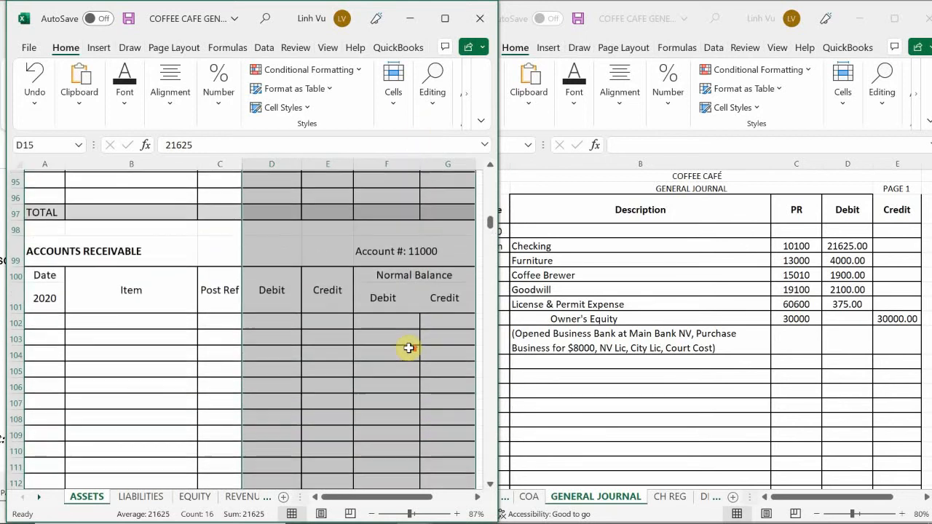
{"action": "scroll", "coordinate": [324, 273], "scroll_direction": "up", "scroll_amount": 2}
{"action": "scroll", "coordinate": [325, 273], "scroll_direction": "up", "scroll_amount": 7}
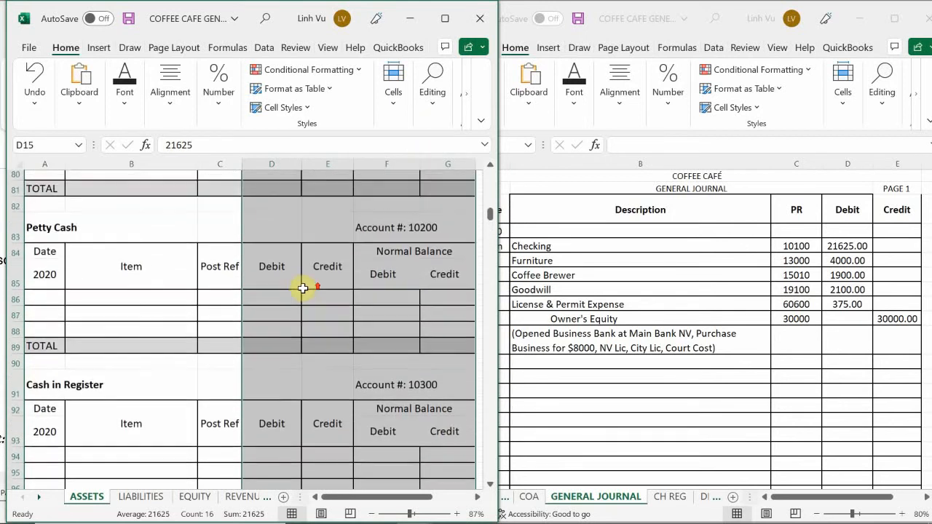
{"action": "scroll", "coordinate": [280, 292], "scroll_direction": "up", "scroll_amount": 8}
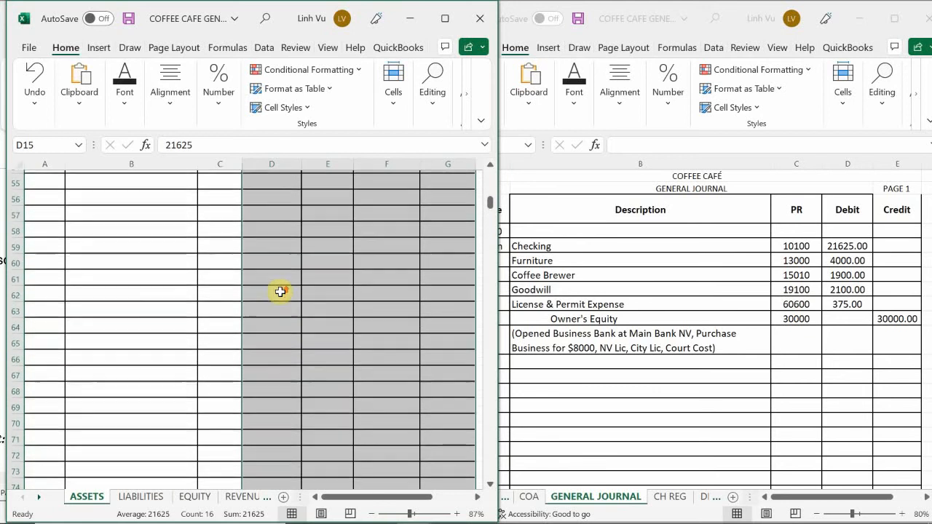
{"action": "scroll", "coordinate": [280, 292], "scroll_direction": "up", "scroll_amount": 9}
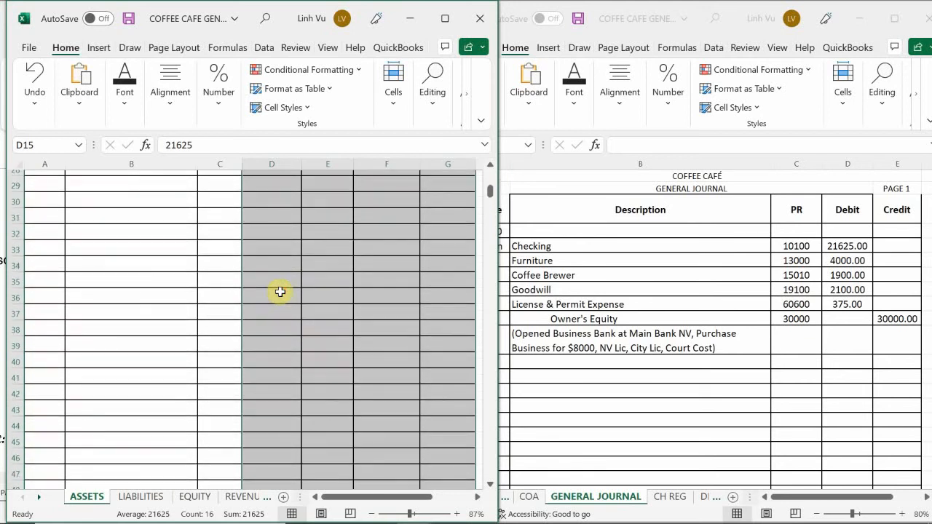
{"action": "left_click", "coordinate": [281, 291]}
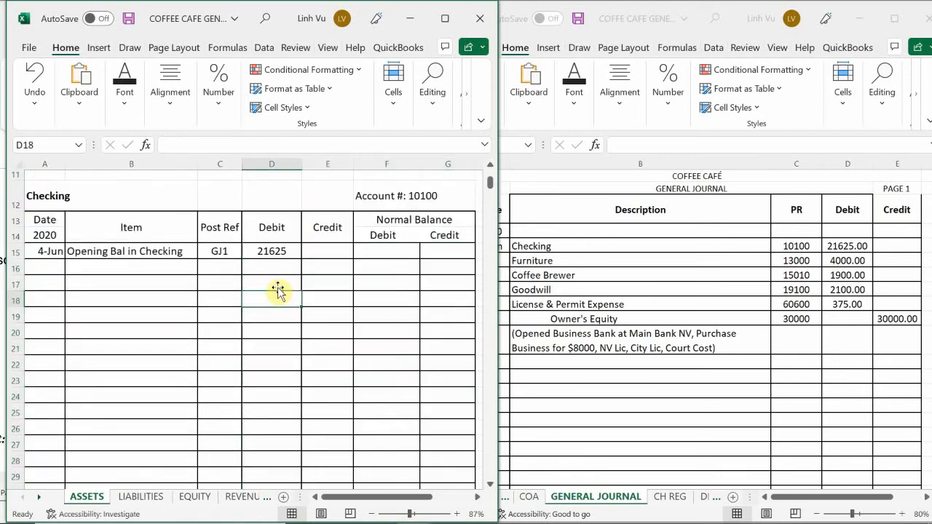
Step: Apply the comma number style to the Checking account's debit, credit and balance cells D15:G27
{"action": "left_click_drag", "start_coordinate": [266, 250], "coordinate": [454, 437]}
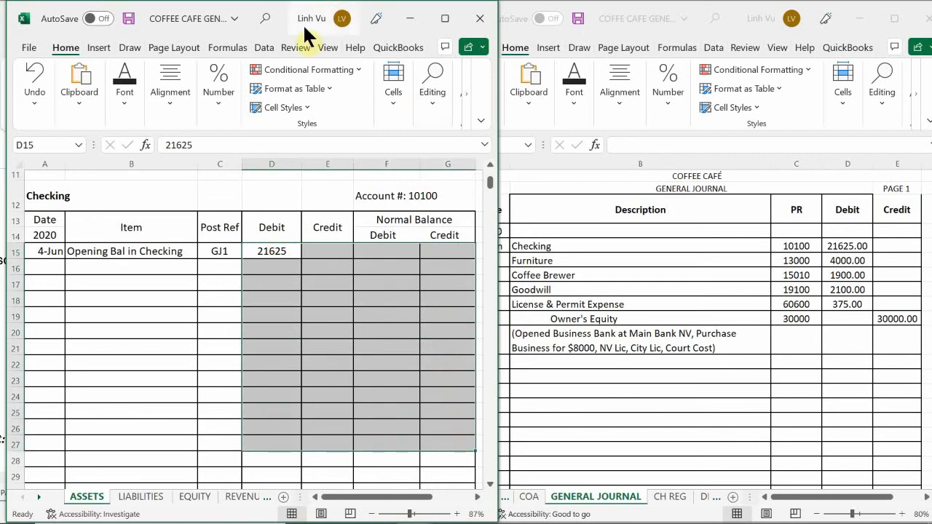
{"action": "left_click", "coordinate": [107, 47]}
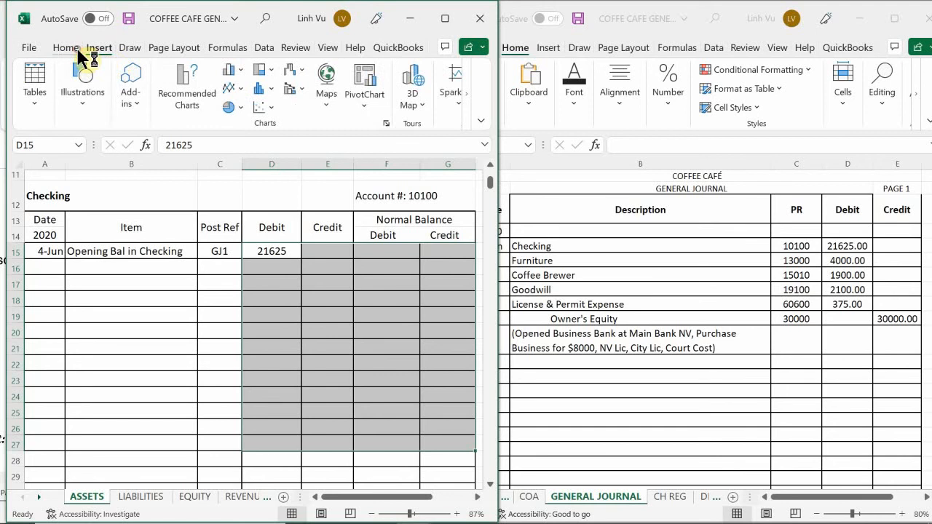
{"action": "left_click", "coordinate": [78, 49]}
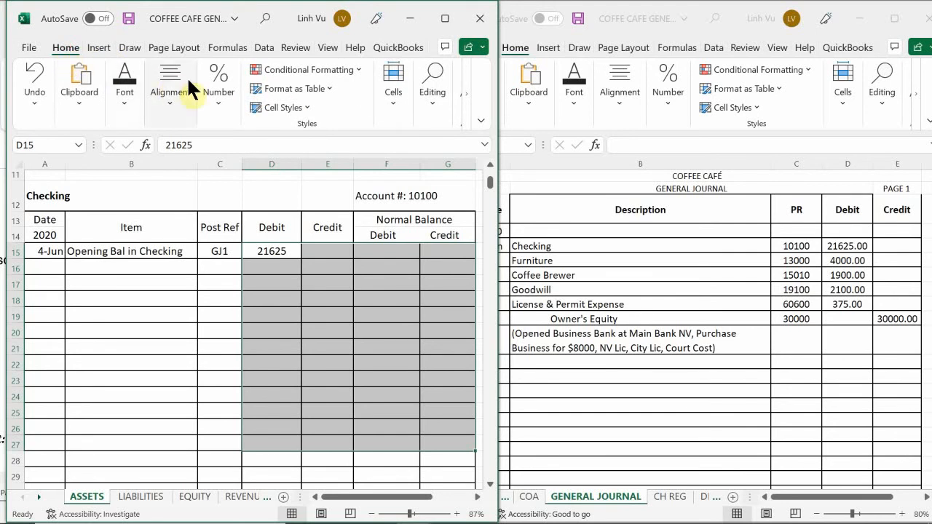
{"action": "left_click", "coordinate": [215, 86]}
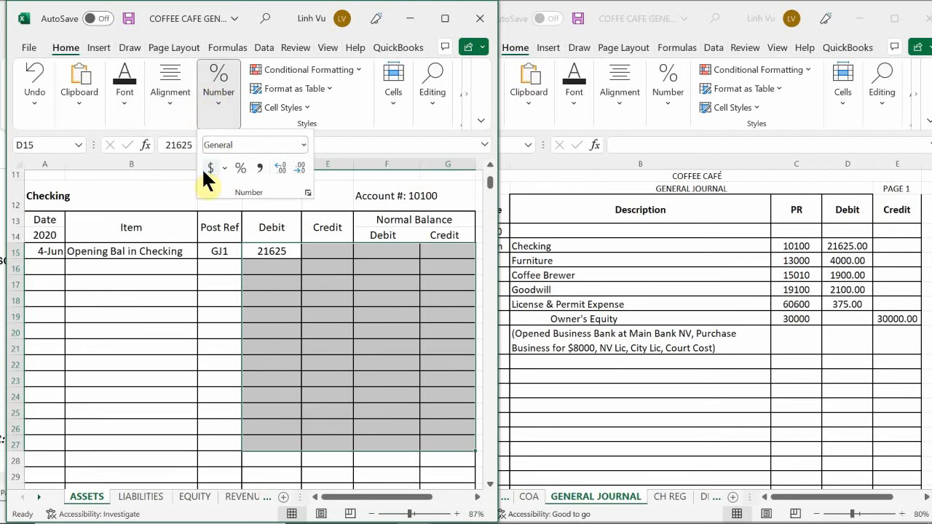
{"action": "left_click", "coordinate": [258, 168]}
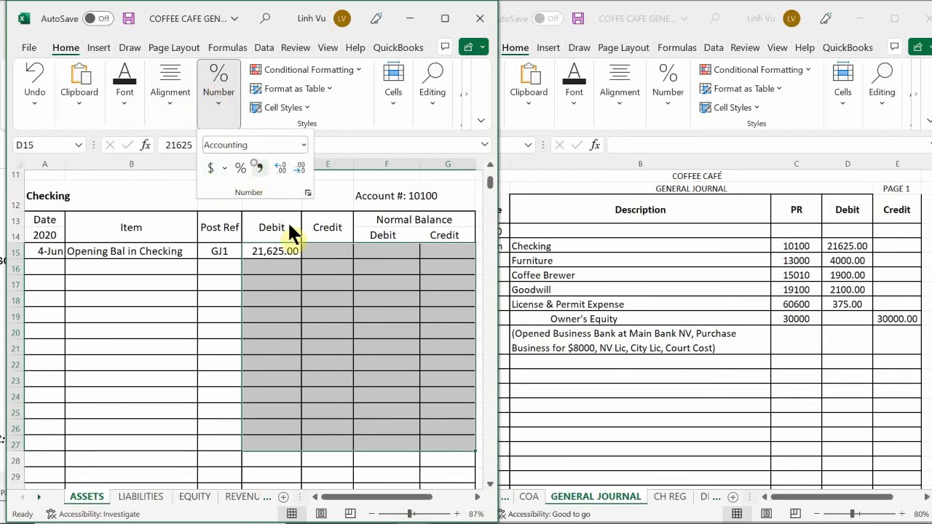
{"action": "left_click", "coordinate": [325, 291]}
Step: Enter the formula =D15 in F15 as the Checking account's debit normal balance
{"action": "left_click", "coordinate": [313, 250]}
{"action": "scroll", "coordinate": [285, 306], "scroll_direction": "up", "scroll_amount": 1}
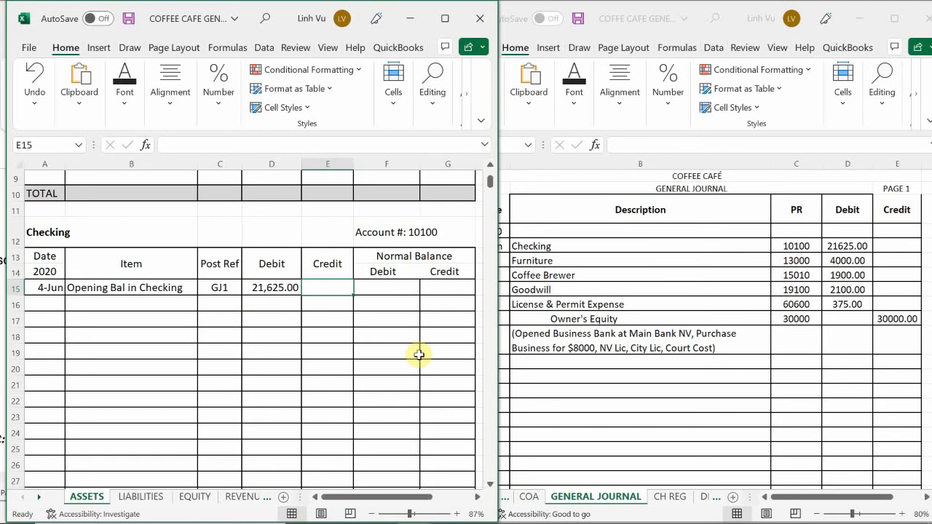
{"action": "left_click", "coordinate": [387, 288]}
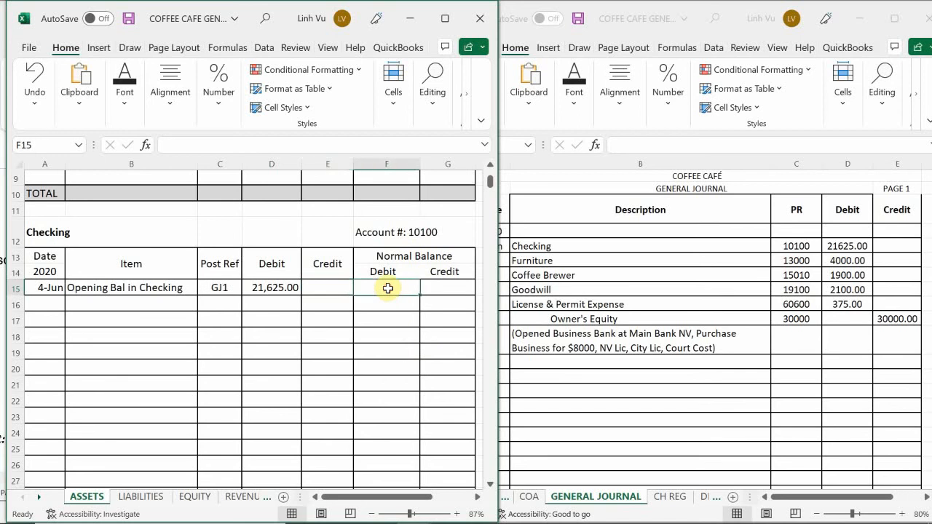
{"action": "mouse_move", "coordinate": [837, 523]}
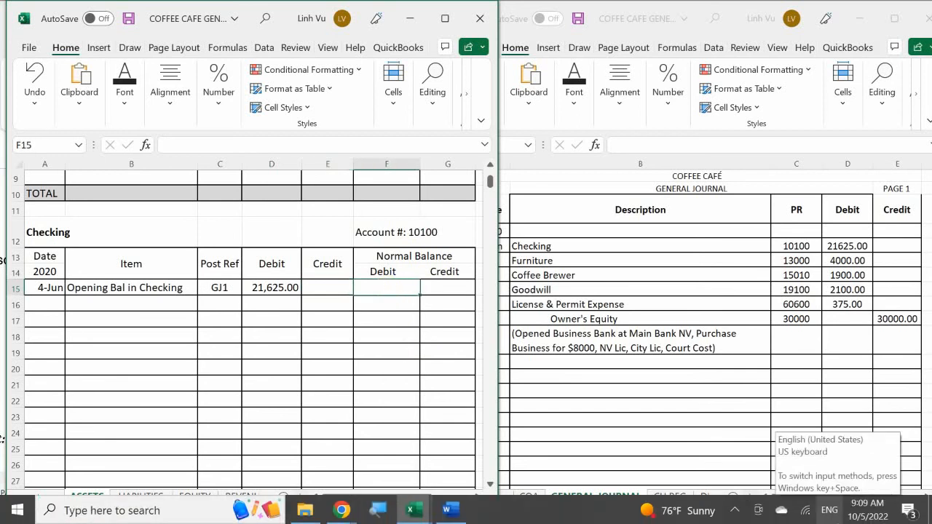
{"action": "type", "text": "="}
{"action": "key", "text": "Left"}
{"action": "key", "text": "Left"}
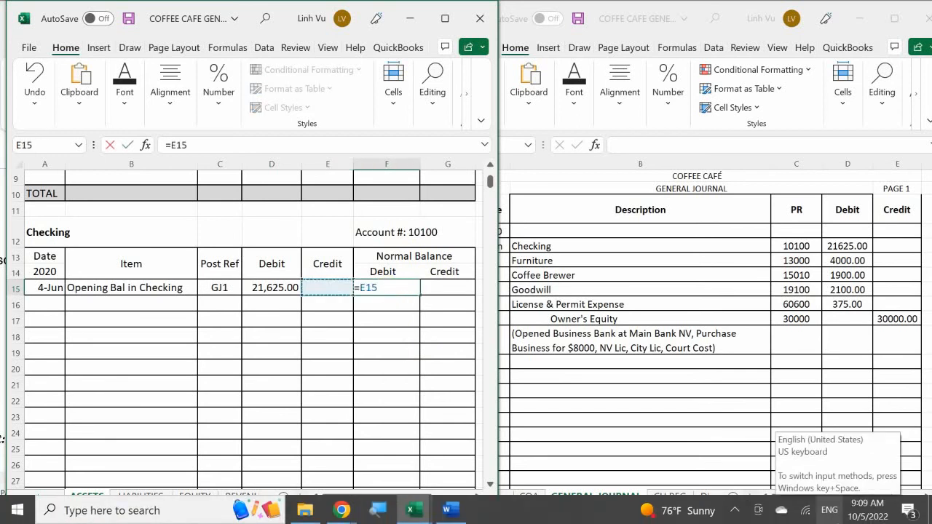
{"action": "key", "text": "Return"}
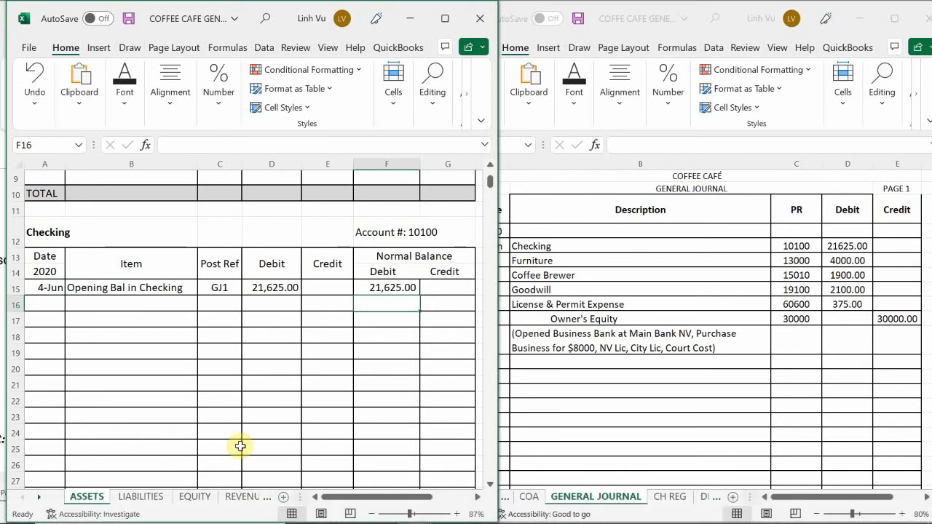
Step: Enter the date 6/4 in cell A306, the first row of the FURNITURE ledger account 13000
{"action": "left_click", "coordinate": [119, 320]}
{"action": "scroll", "coordinate": [119, 322], "scroll_direction": "down", "scroll_amount": 8}
{"action": "scroll", "coordinate": [119, 321], "scroll_direction": "down", "scroll_amount": 13}
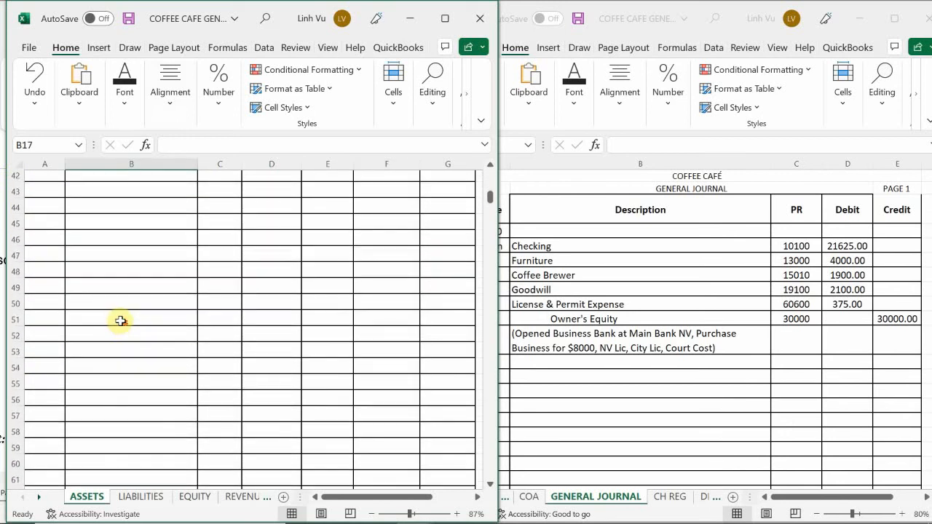
{"action": "scroll", "coordinate": [120, 321], "scroll_direction": "down", "scroll_amount": 9}
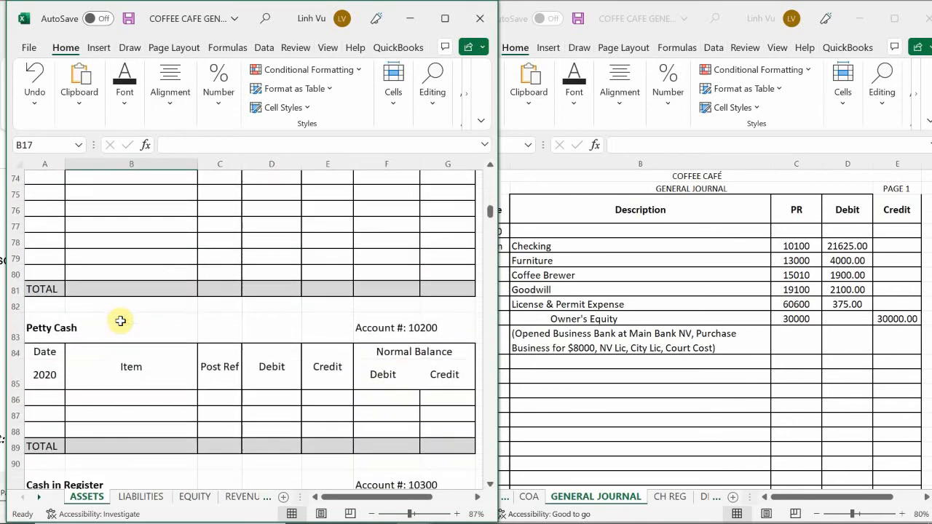
{"action": "scroll", "coordinate": [120, 320], "scroll_direction": "down", "scroll_amount": 9}
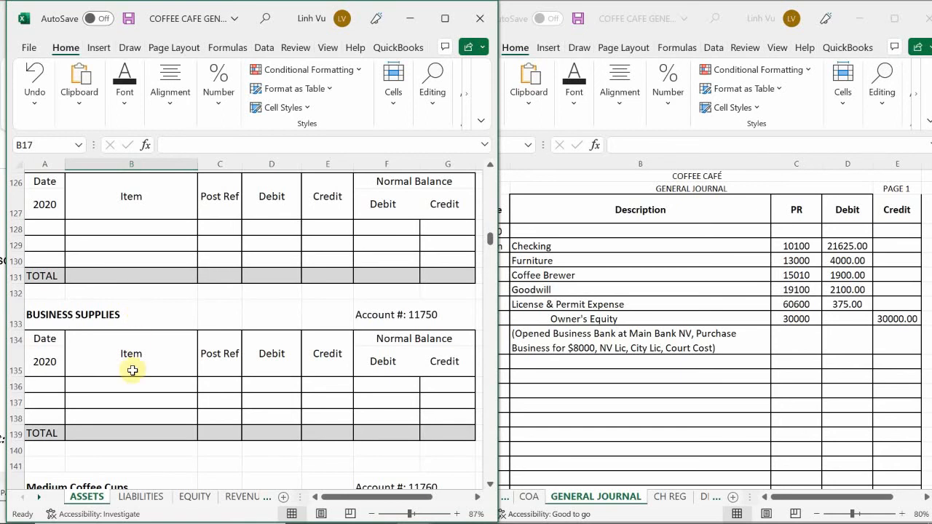
{"action": "scroll", "coordinate": [125, 366], "scroll_direction": "down", "scroll_amount": 3}
{"action": "scroll", "coordinate": [127, 366], "scroll_direction": "down", "scroll_amount": 4}
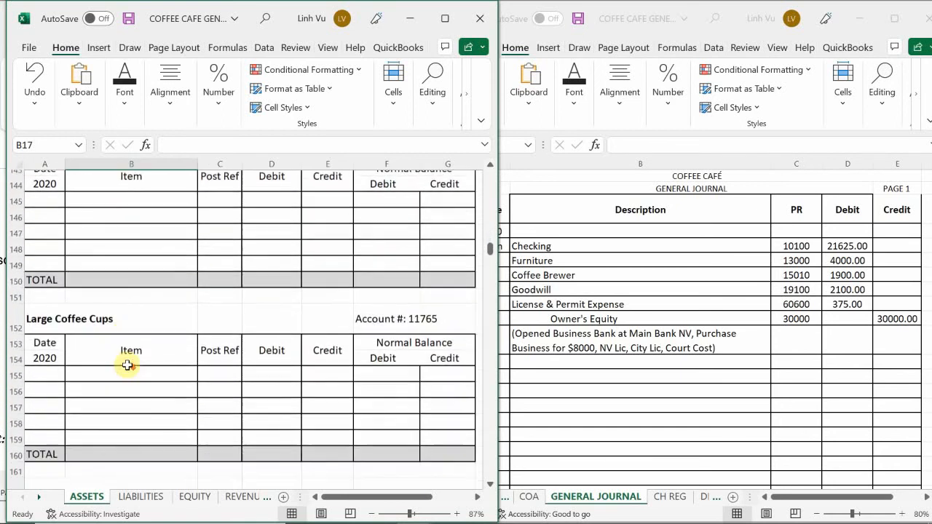
{"action": "scroll", "coordinate": [127, 366], "scroll_direction": "down", "scroll_amount": 5}
{"action": "scroll", "coordinate": [127, 365], "scroll_direction": "down", "scroll_amount": 8}
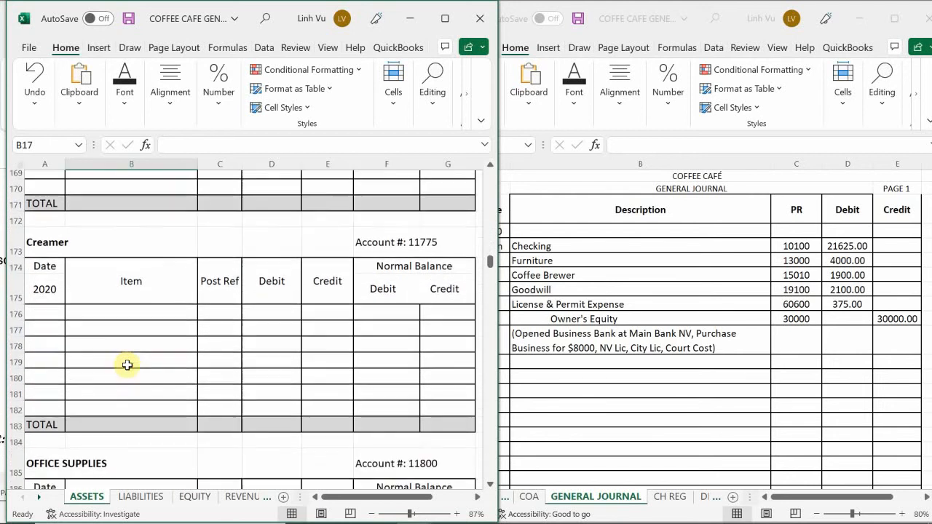
{"action": "scroll", "coordinate": [128, 366], "scroll_direction": "down", "scroll_amount": 9}
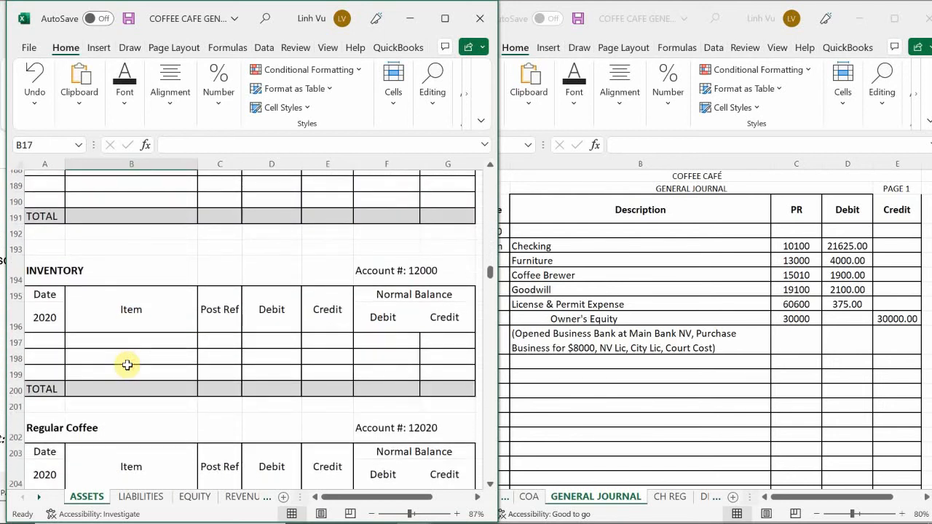
{"action": "scroll", "coordinate": [128, 366], "scroll_direction": "down", "scroll_amount": 12}
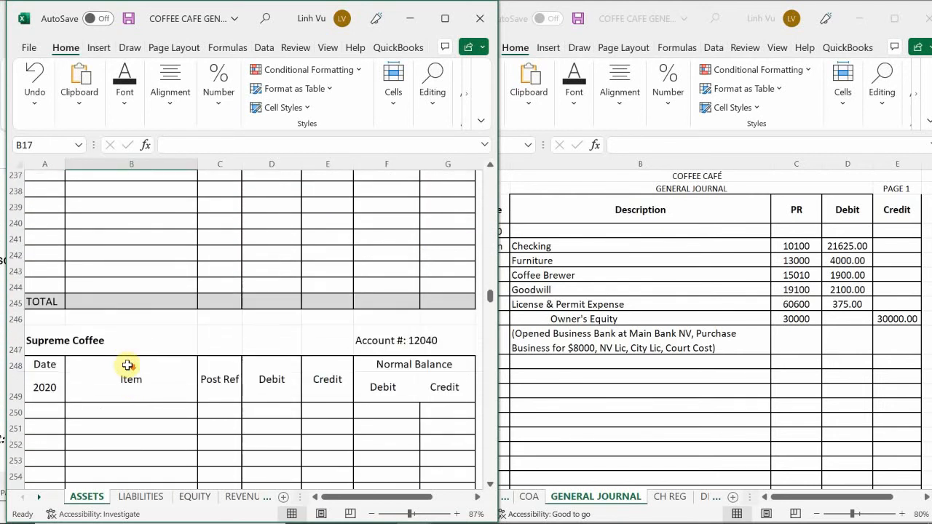
{"action": "scroll", "coordinate": [128, 365], "scroll_direction": "down", "scroll_amount": 13}
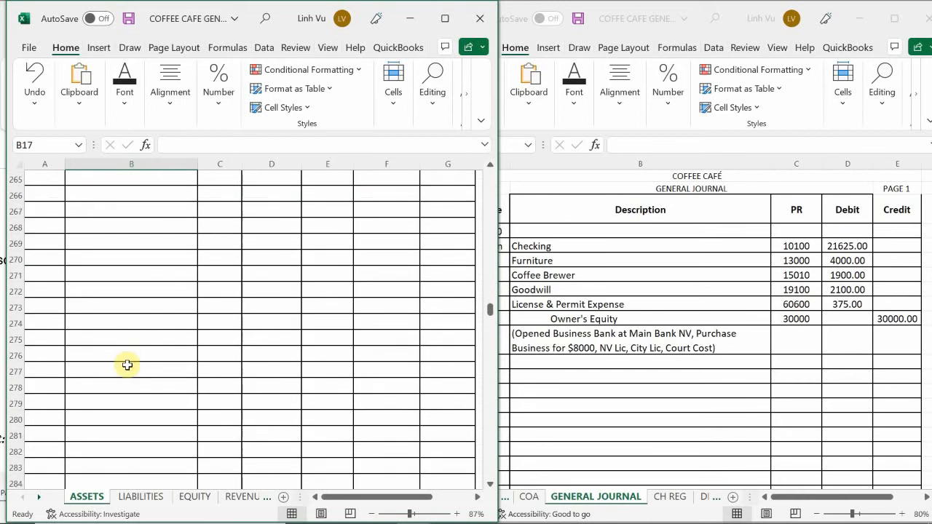
{"action": "scroll", "coordinate": [128, 365], "scroll_direction": "down", "scroll_amount": 3}
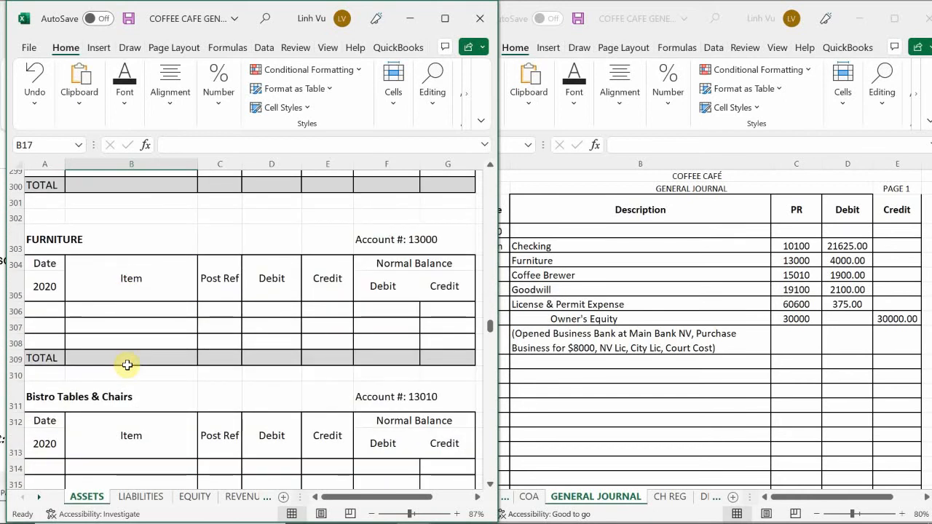
{"action": "left_click", "coordinate": [51, 314]}
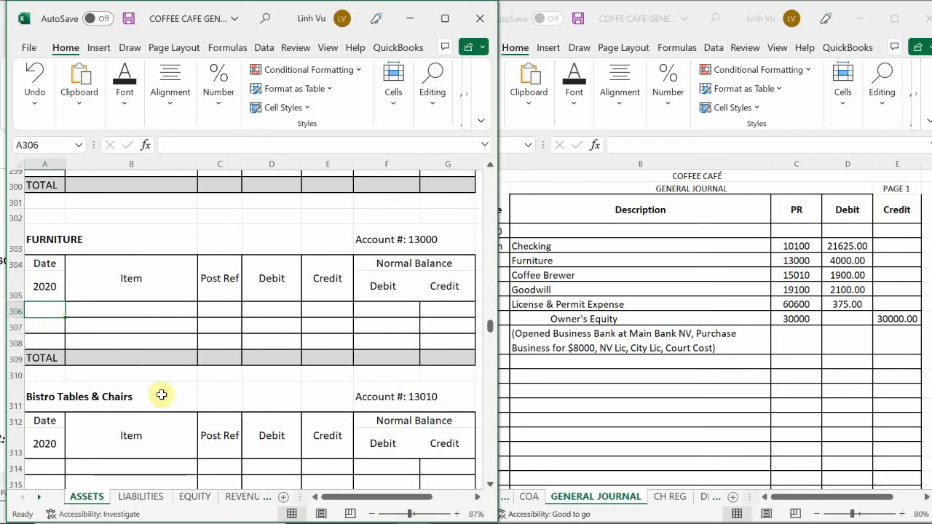
{"action": "type", "text": "6/4"}
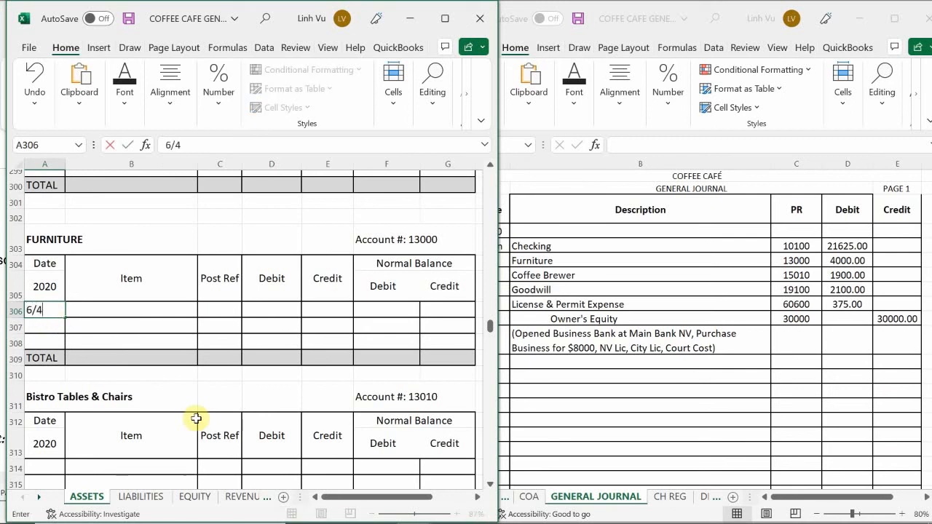
{"action": "key", "text": "Return"}
Step: Enter the item description "Purchased Furniture on 5/31" in B306 of the FURNITURE ledger account
{"action": "key", "text": "Up"}
{"action": "key", "text": "Right"}
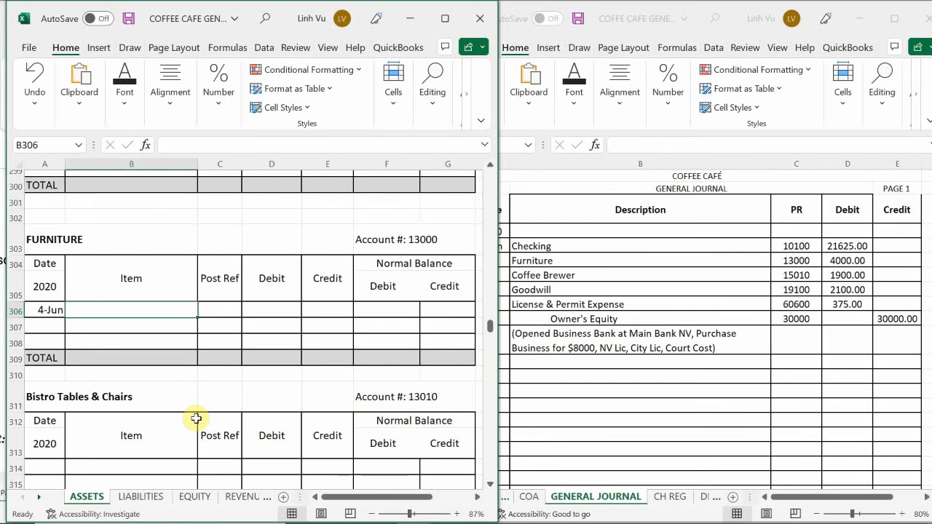
{"action": "type", "text": "Purchase"}
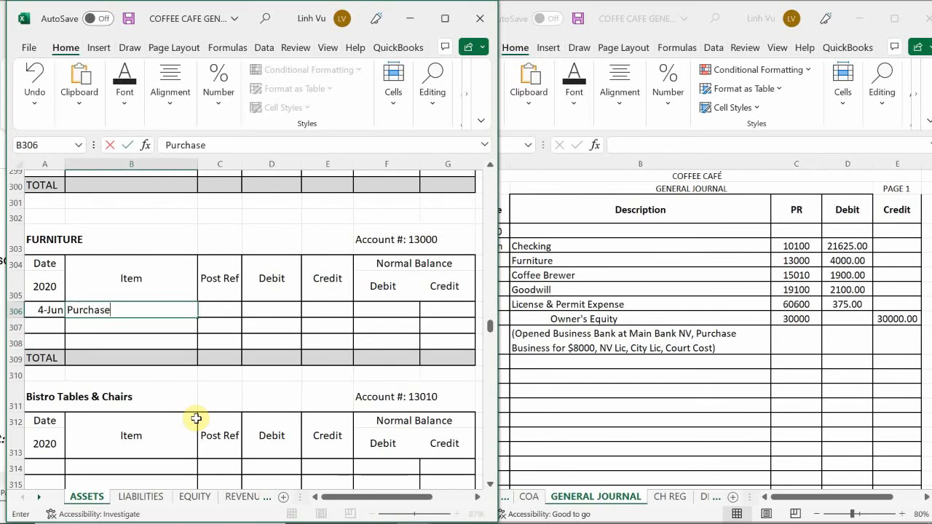
{"action": "type", "text": "d "}
{"action": "type", "text": "on"}
{"action": "key", "text": "BackSpace"}
{"action": "key", "text": "BackSpace"}
{"action": "type", "text": "Fur nity"}
{"action": "key", "text": "BackSpace"}
{"action": "key", "text": "BackSpace"}
{"action": "type", "text": "u"}
{"action": "key", "text": "BackSpace"}
{"action": "type", "text": "ture on 5/31"}
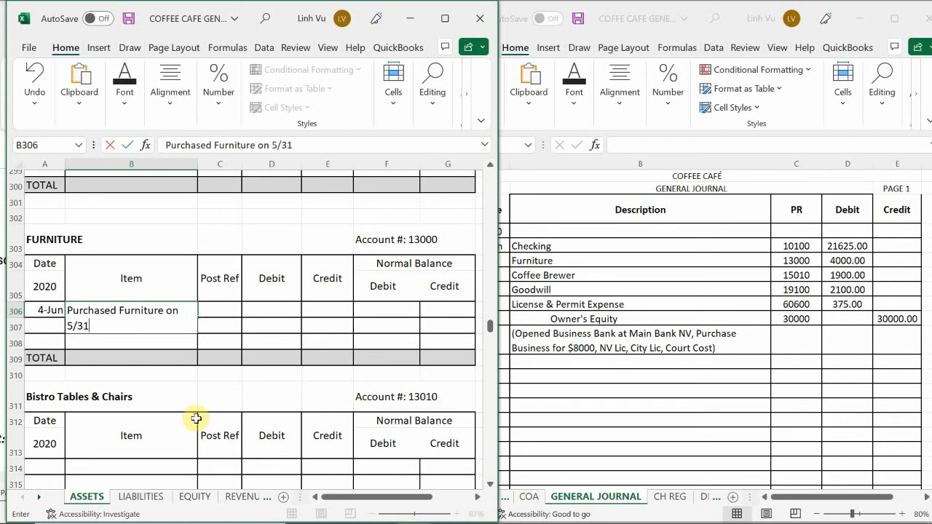
{"action": "key", "text": "Return"}
Step: Enter post reference GJ1 in C306 and a debit of 4000 in D306 for the Furniture entry
{"action": "key", "text": "Right"}
{"action": "key", "text": "Up"}
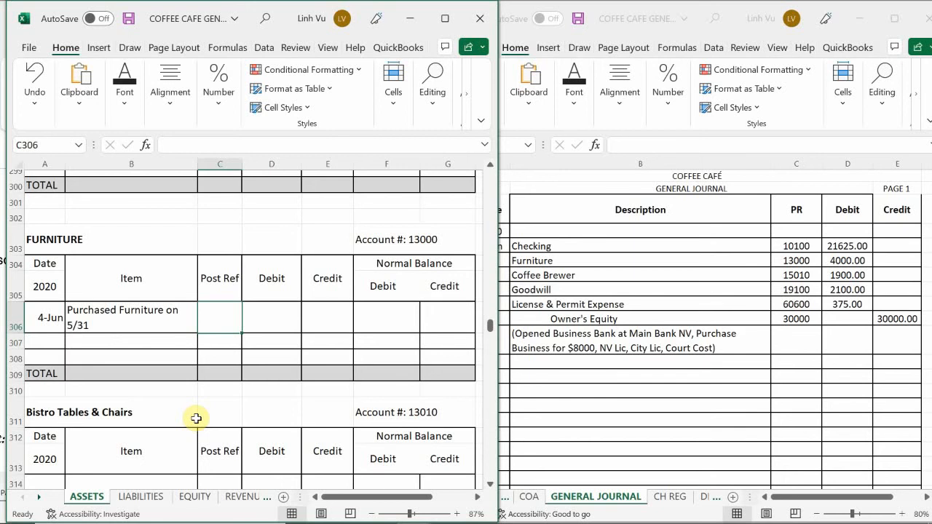
{"action": "type", "text": "GJ1"}
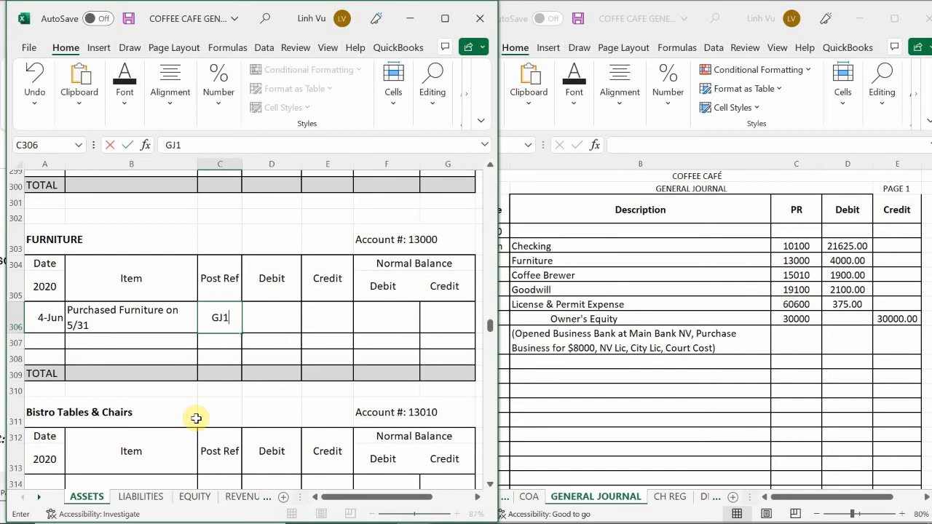
{"action": "key", "text": "Return"}
{"action": "key", "text": "Up"}
{"action": "key", "text": "Right"}
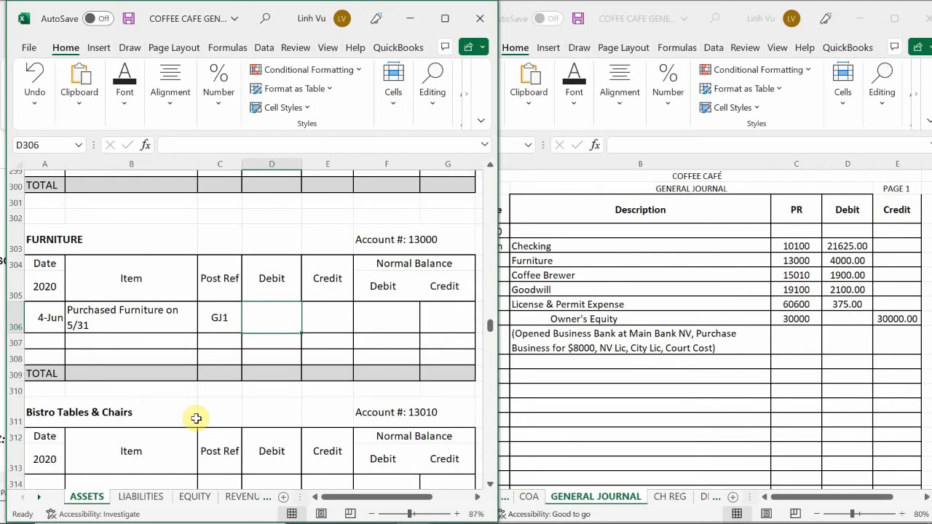
{"action": "type", "text": "4000"}
{"action": "key", "text": "Return"}
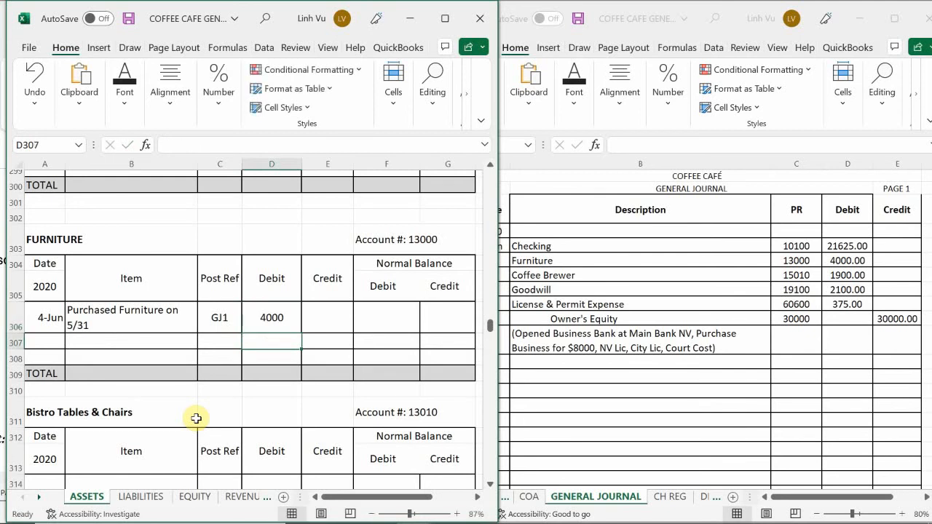
Step: Enter the formula =D306 in F306 as the Furniture account's debit normal balance
{"action": "key", "text": "Right"}
{"action": "key", "text": "Up"}
{"action": "key", "text": "Right"}
{"action": "type", "text": "="}
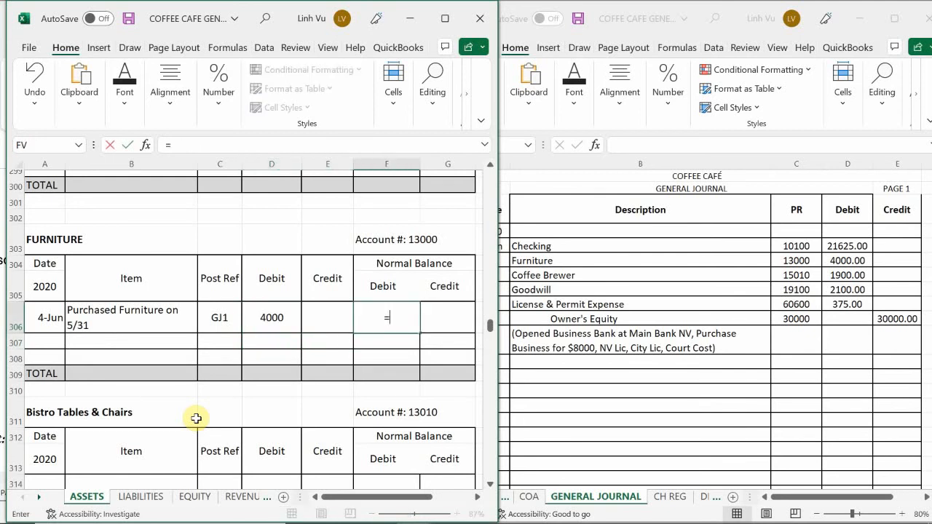
{"action": "key", "text": "Left"}
{"action": "key", "text": "Left"}
{"action": "key", "text": "Return"}
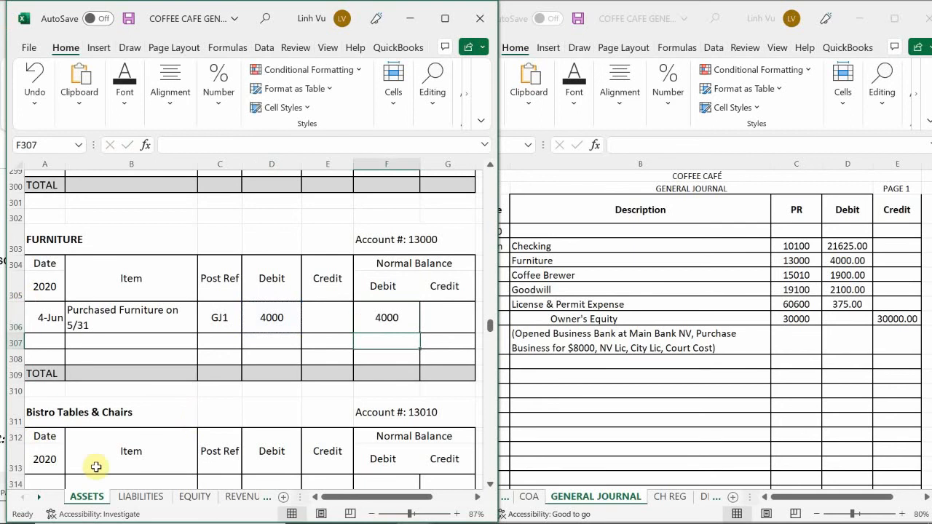
Step: Apply the comma number style to the Furniture account's debit, credit and balance cells D306:G309
{"action": "left_click_drag", "start_coordinate": [252, 317], "coordinate": [456, 374]}
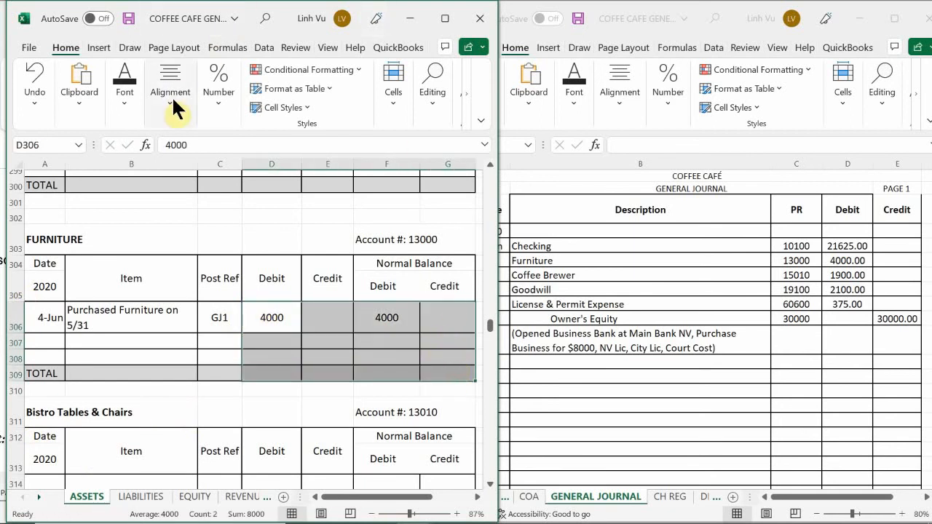
{"action": "left_click", "coordinate": [219, 99]}
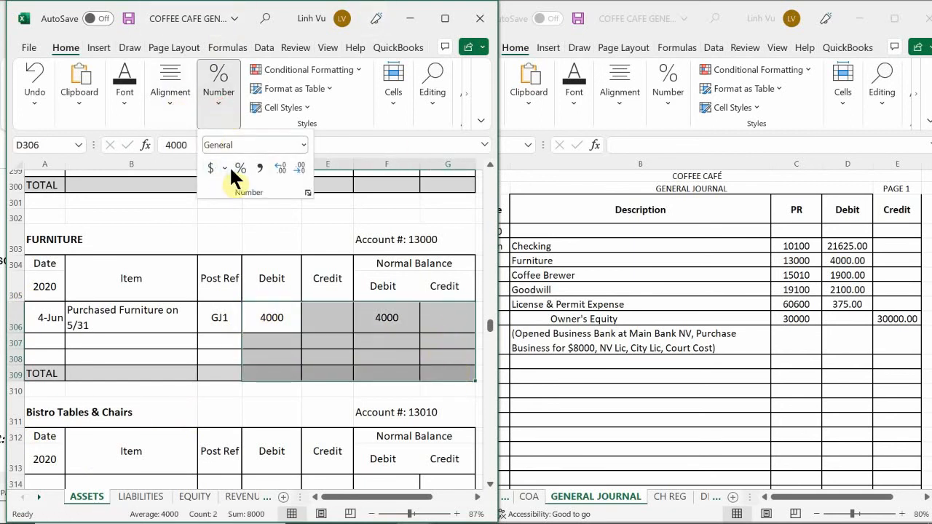
{"action": "left_click", "coordinate": [261, 167]}
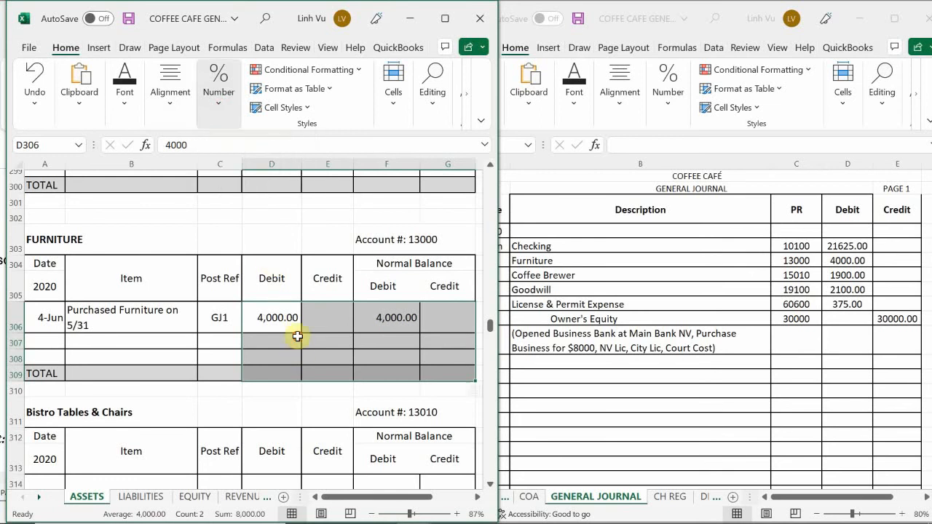
{"action": "left_click", "coordinate": [250, 355]}
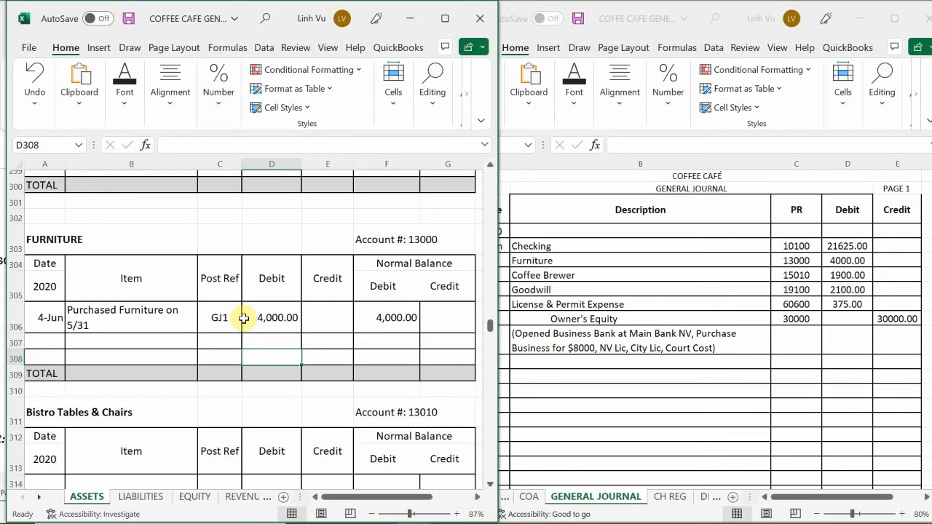
Step: Enter the date 6/4 in A450, the first row of the Coffee Brewer ledger account on the ASSETS sheet
{"action": "scroll", "coordinate": [92, 289], "scroll_direction": "down", "scroll_amount": 5}
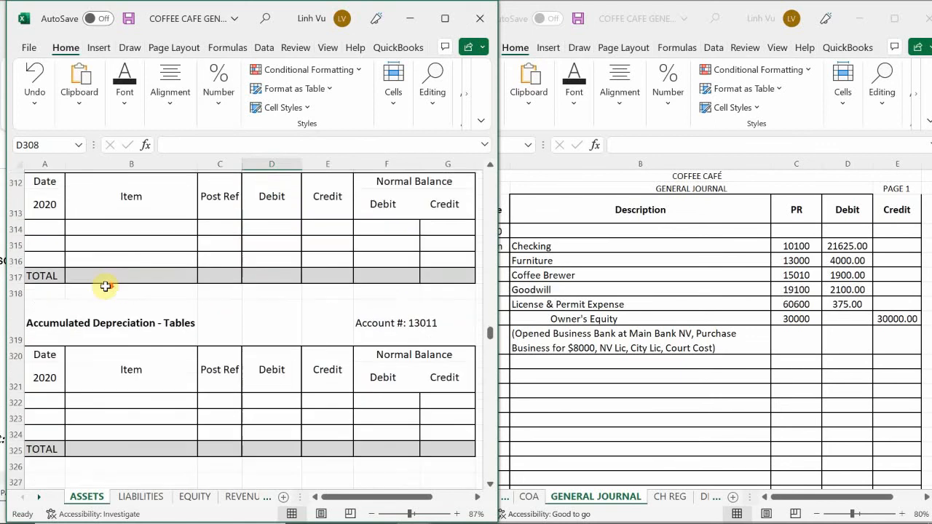
{"action": "scroll", "coordinate": [105, 286], "scroll_direction": "down", "scroll_amount": 3}
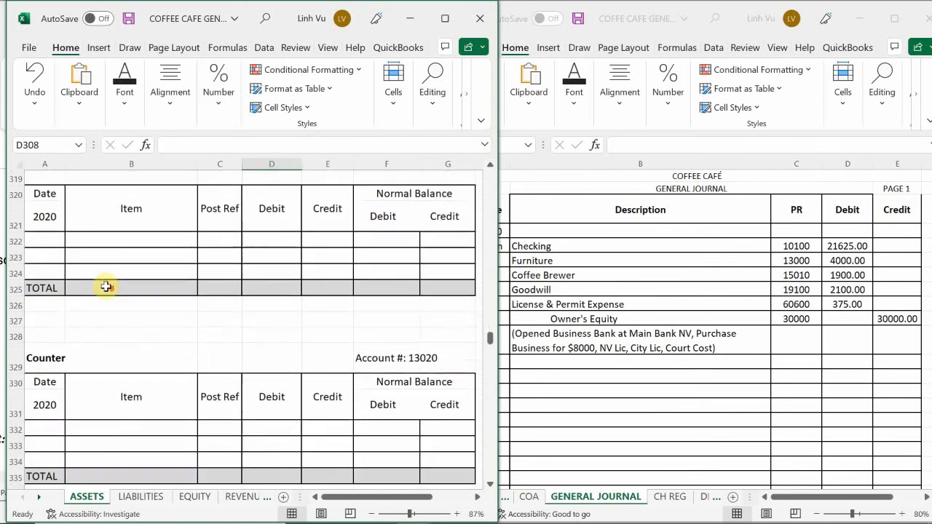
{"action": "scroll", "coordinate": [106, 286], "scroll_direction": "down", "scroll_amount": 6}
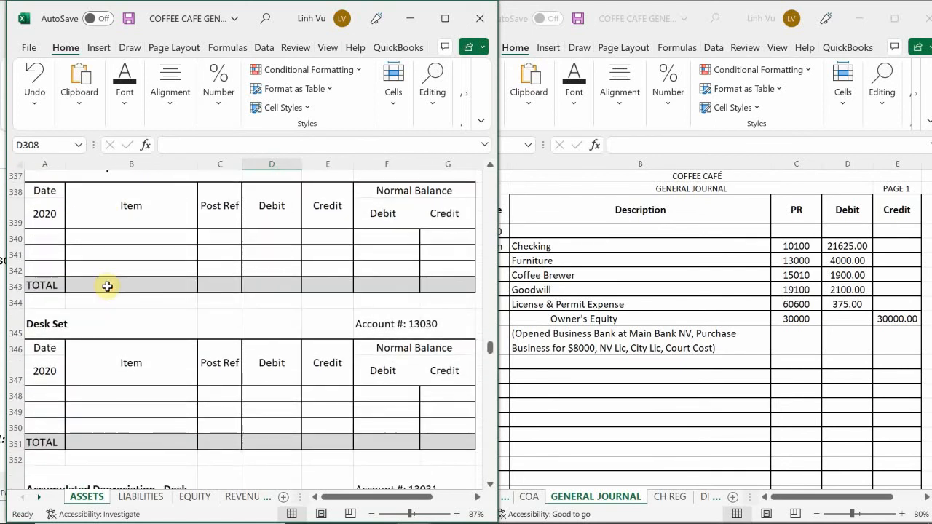
{"action": "scroll", "coordinate": [107, 286], "scroll_direction": "down", "scroll_amount": 7}
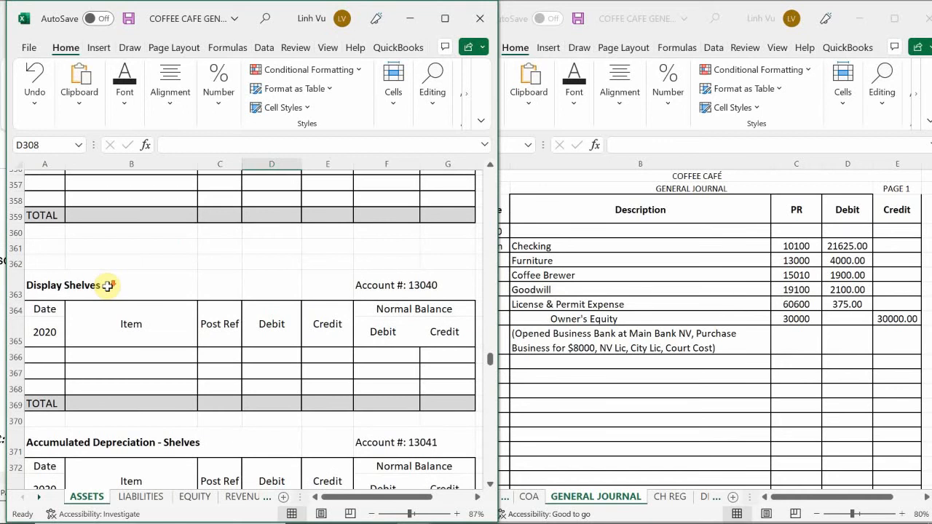
{"action": "scroll", "coordinate": [107, 286], "scroll_direction": "down", "scroll_amount": 6}
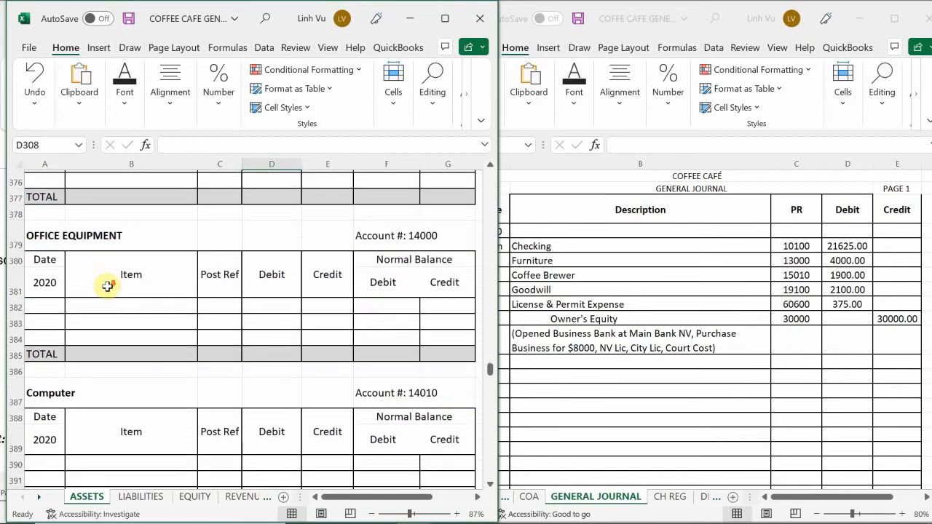
{"action": "scroll", "coordinate": [107, 286], "scroll_direction": "down", "scroll_amount": 6}
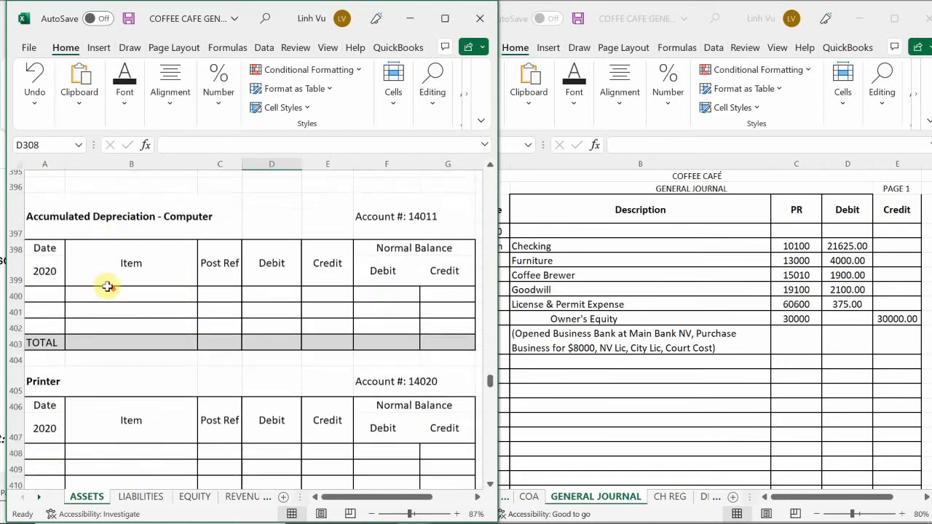
{"action": "scroll", "coordinate": [107, 286], "scroll_direction": "down", "scroll_amount": 1}
{"action": "scroll", "coordinate": [107, 286], "scroll_direction": "down", "scroll_amount": 3}
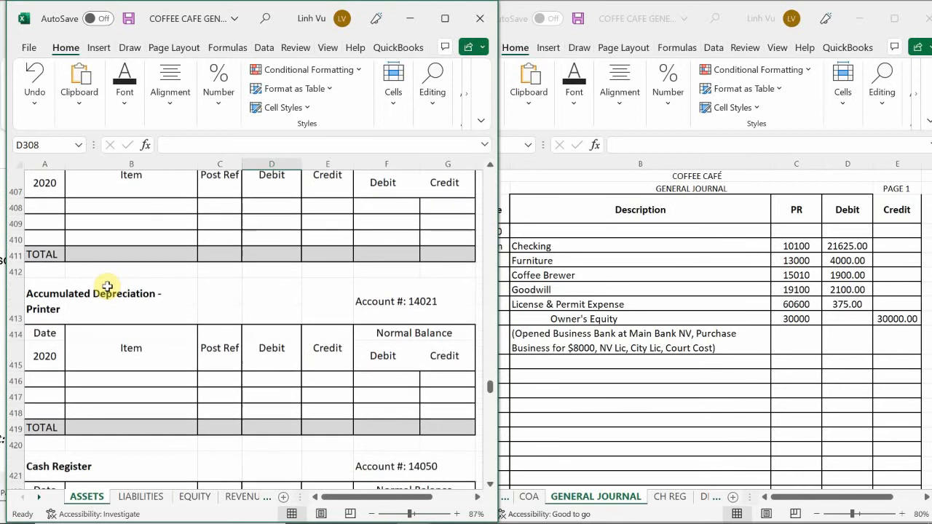
{"action": "scroll", "coordinate": [107, 286], "scroll_direction": "down", "scroll_amount": 3}
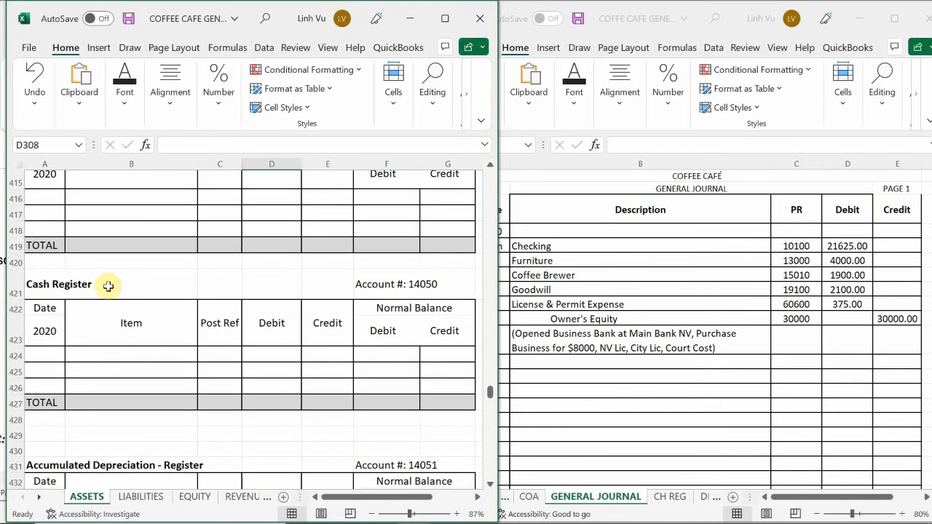
{"action": "scroll", "coordinate": [107, 287], "scroll_direction": "down", "scroll_amount": 3}
{"action": "scroll", "coordinate": [107, 286], "scroll_direction": "down", "scroll_amount": 3}
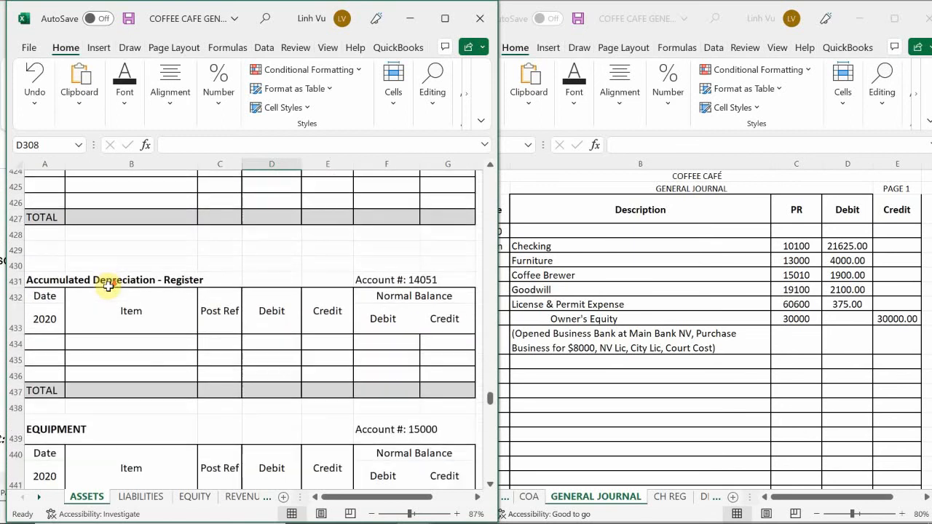
{"action": "scroll", "coordinate": [107, 287], "scroll_direction": "down", "scroll_amount": 4}
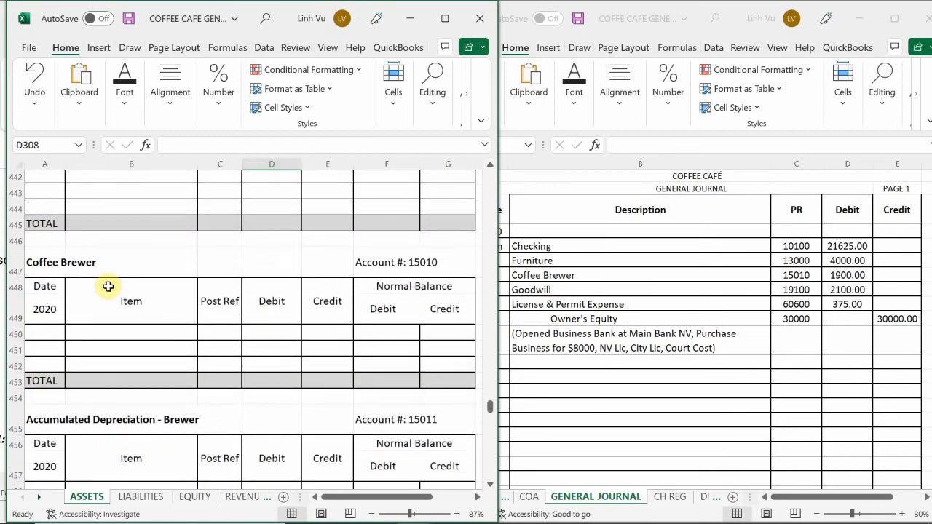
{"action": "left_click", "coordinate": [44, 334]}
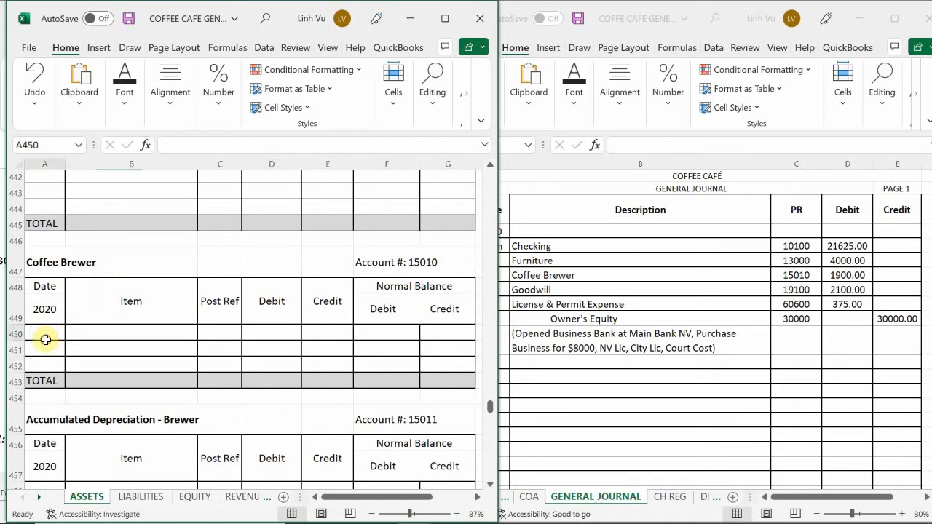
{"action": "type", "text": "6/4"}
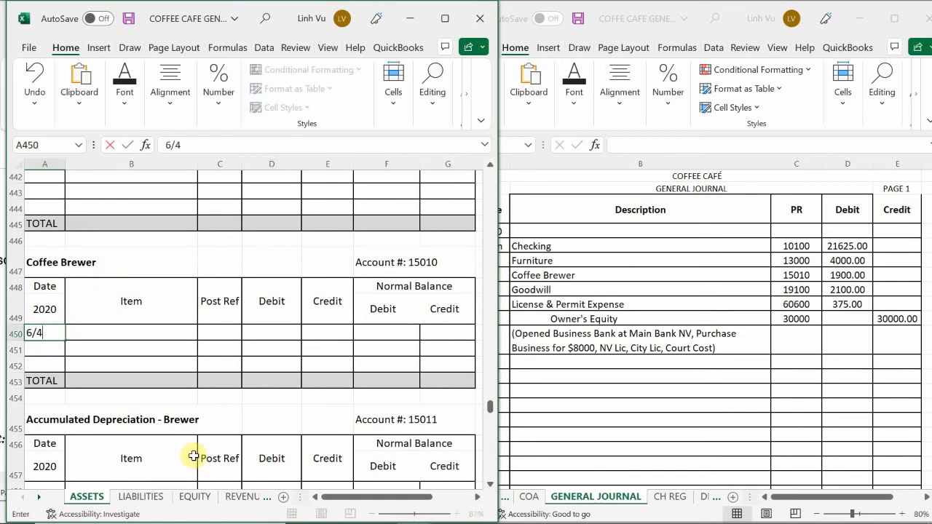
{"action": "key", "text": "Return"}
Step: Enter the item description "Purchased Coffee Brewer #1 on 5/31" in B450 of the Coffee Brewer account
{"action": "key", "text": "Up"}
{"action": "key", "text": "Right"}
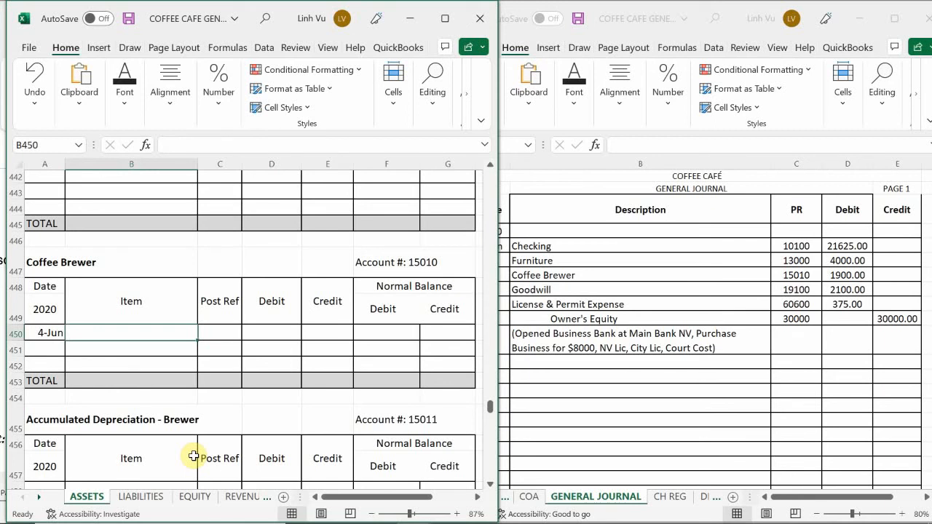
{"action": "type", "text": "Purchase"}
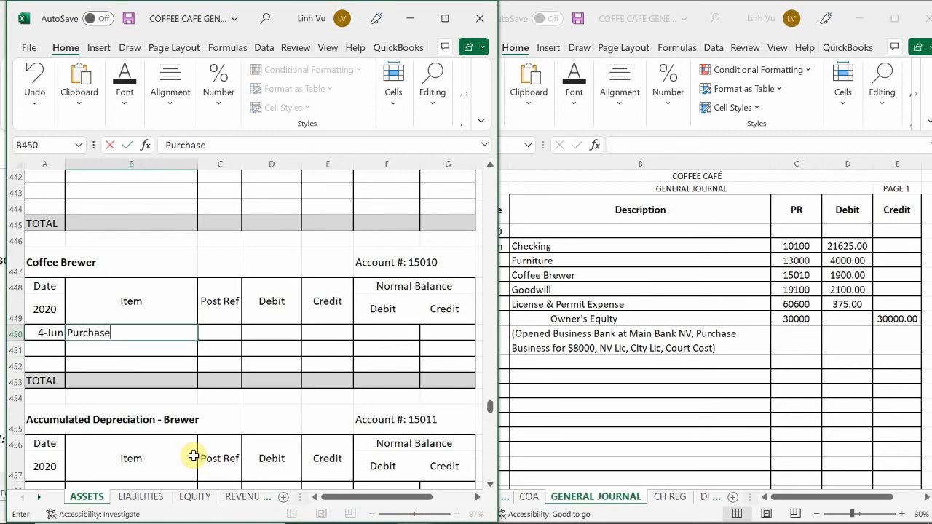
{"action": "type", "text": "d Coffee Brewer "}
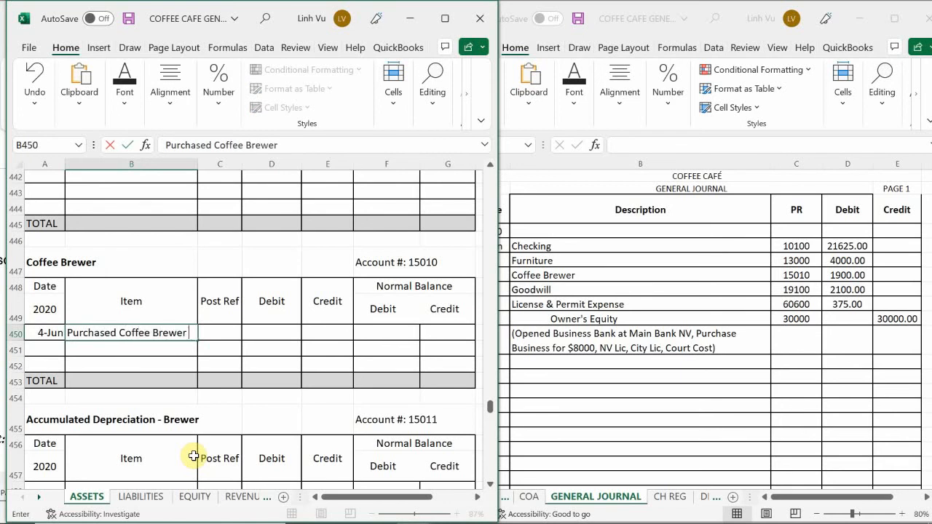
{"action": "type", "text": "#1"}
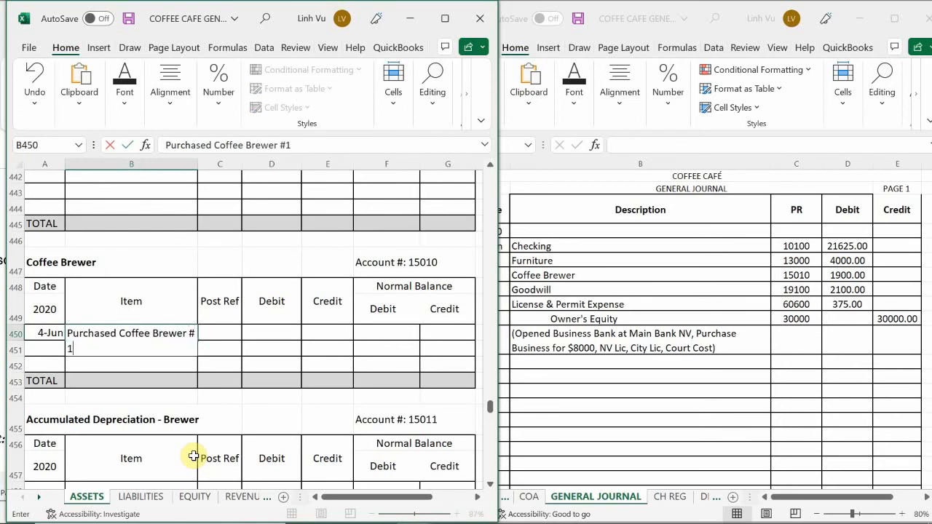
{"action": "type", "text": " on 5/31"}
{"action": "key", "text": "Return"}
Step: Enter post reference GJ1 in C450 and a debit of 1900 in D450 for the Coffee Brewer entry
{"action": "key", "text": "Right"}
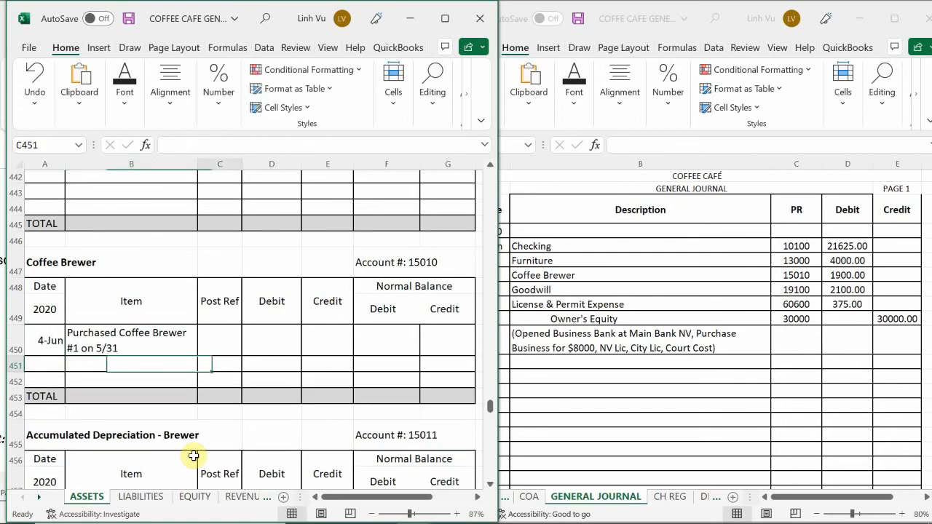
{"action": "key", "text": "Up"}
{"action": "key", "text": "Up"}
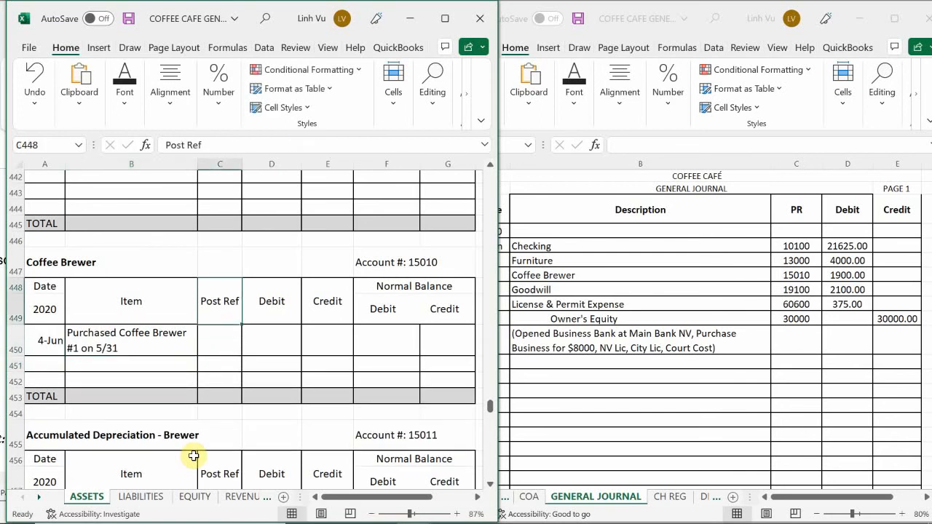
{"action": "key", "text": "Down"}
{"action": "type", "text": "GJ1"}
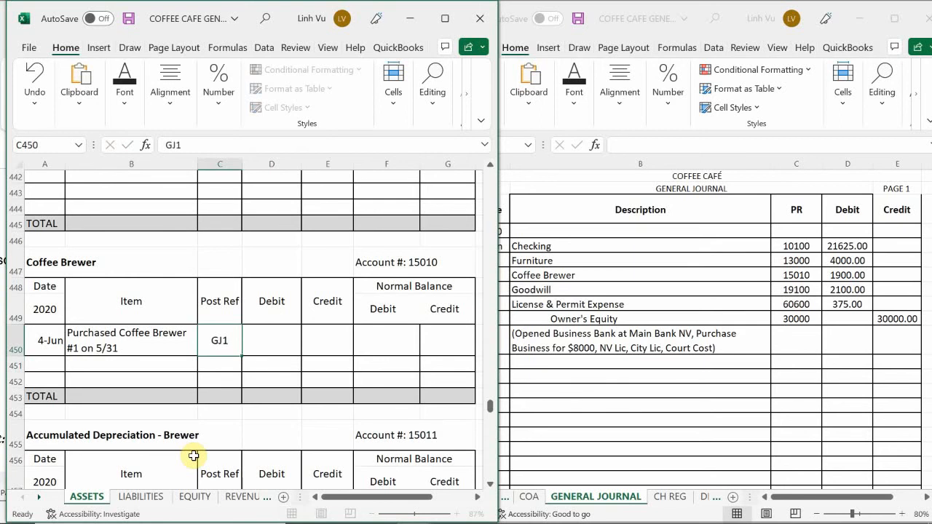
{"action": "key", "text": "Return"}
{"action": "key", "text": "Up"}
{"action": "key", "text": "Right"}
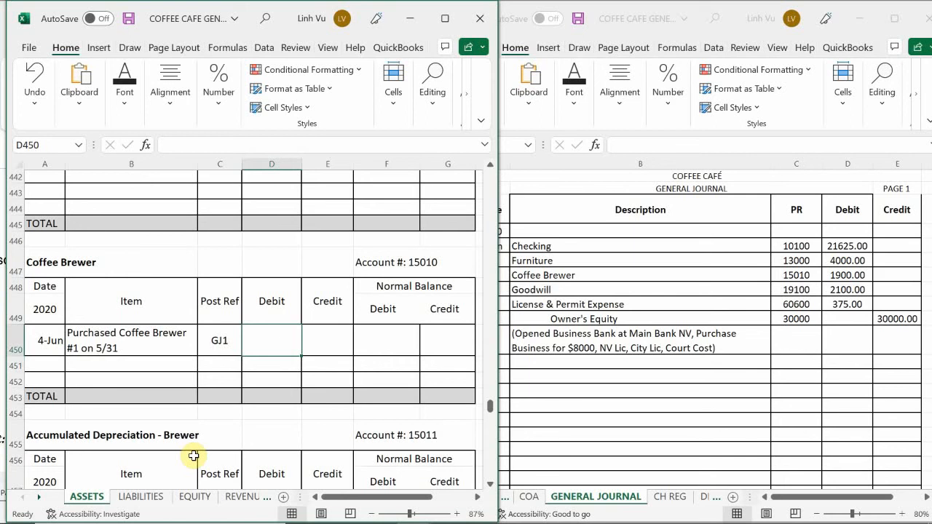
{"action": "type", "text": "1900"}
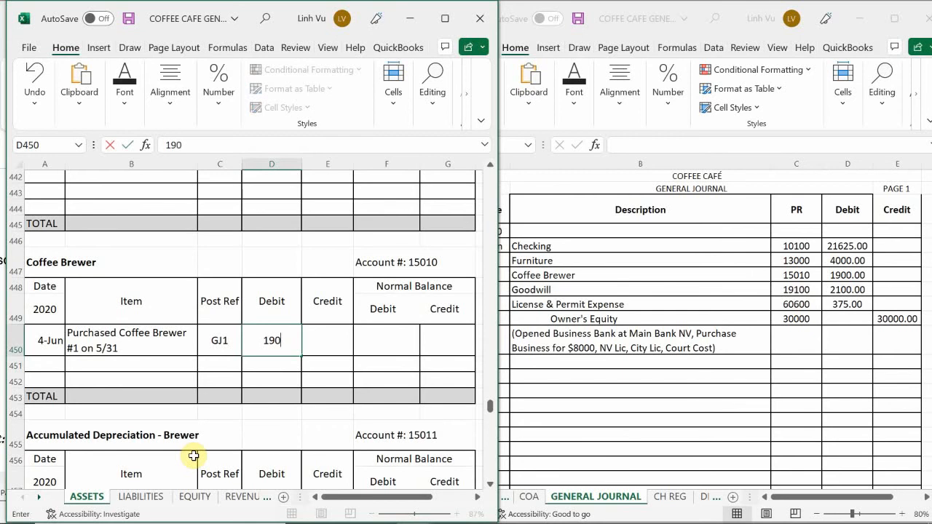
{"action": "key", "text": "Return"}
{"action": "key", "text": "Right"}
{"action": "key", "text": "Up"}
{"action": "key", "text": "Right"}
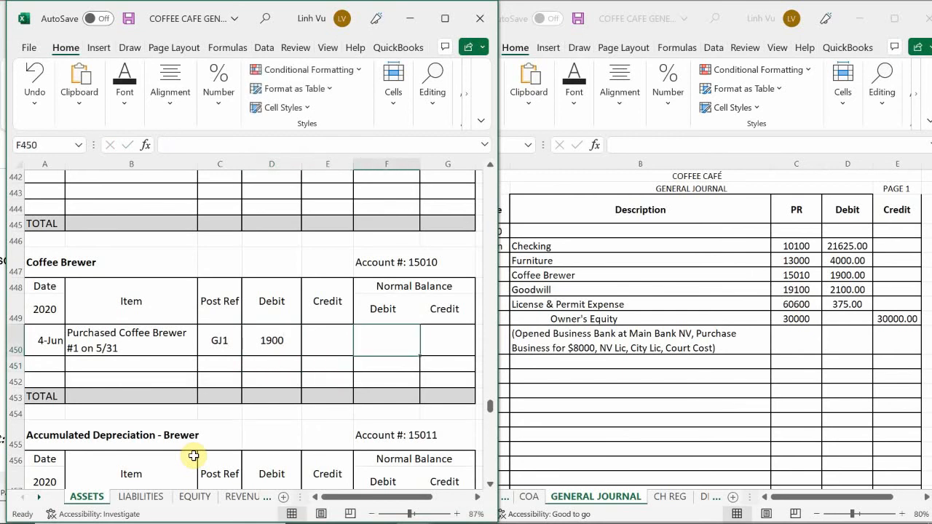
Step: Enter the formula =D450 in F450 to carry the Coffee Brewer debit into its debit balance
{"action": "type", "text": "="}
{"action": "key", "text": "Left"}
{"action": "key", "text": "Left"}
{"action": "key", "text": "Return"}
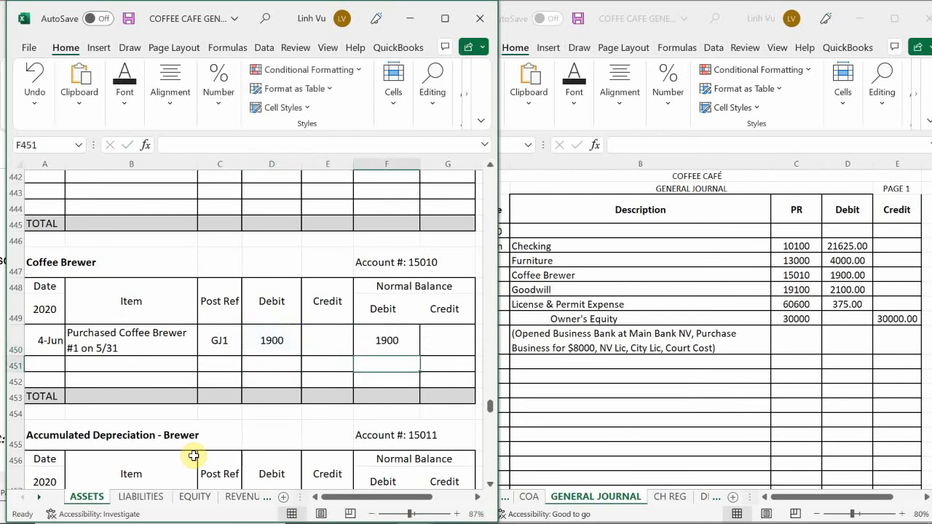
Step: Apply the comma number style to the Coffee Brewer account's debit, credit and balance cells D450:G453
{"action": "mouse_move", "coordinate": [9, 522]}
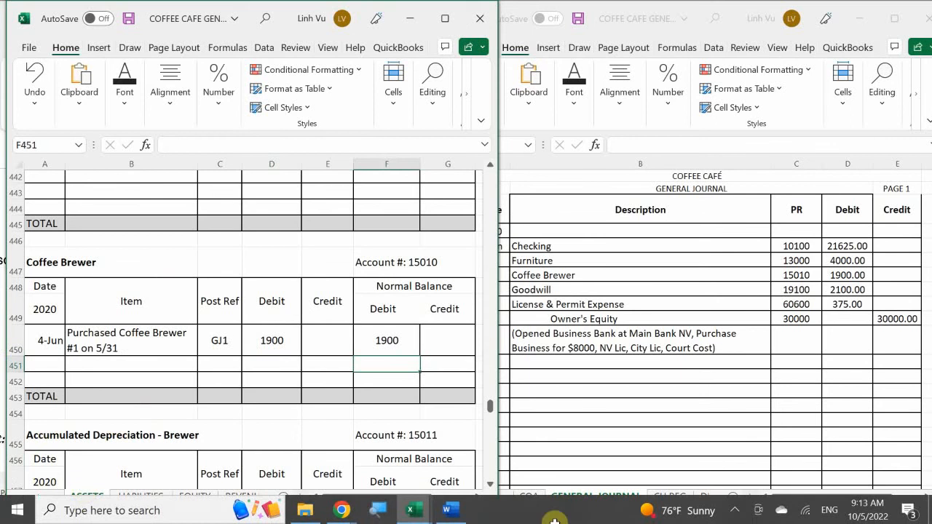
{"action": "left_click_drag", "start_coordinate": [270, 340], "coordinate": [454, 392]}
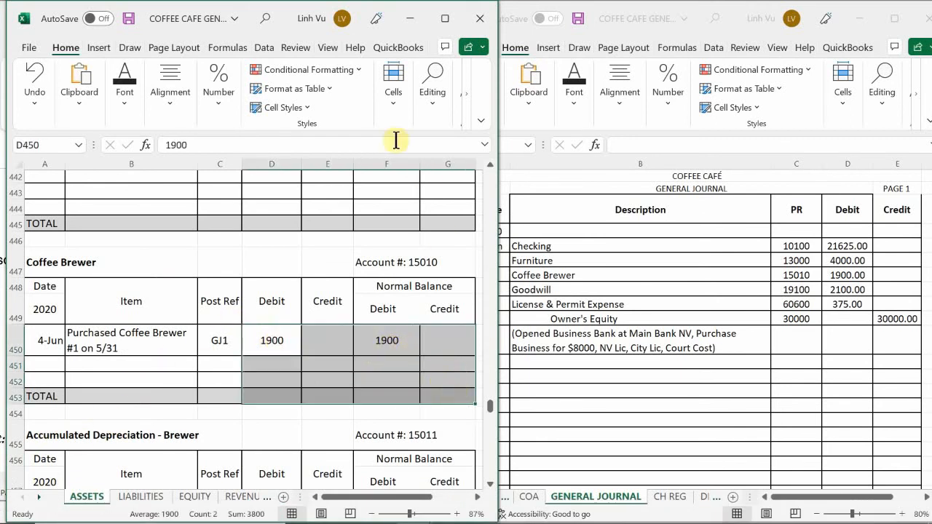
{"action": "left_click", "coordinate": [232, 100]}
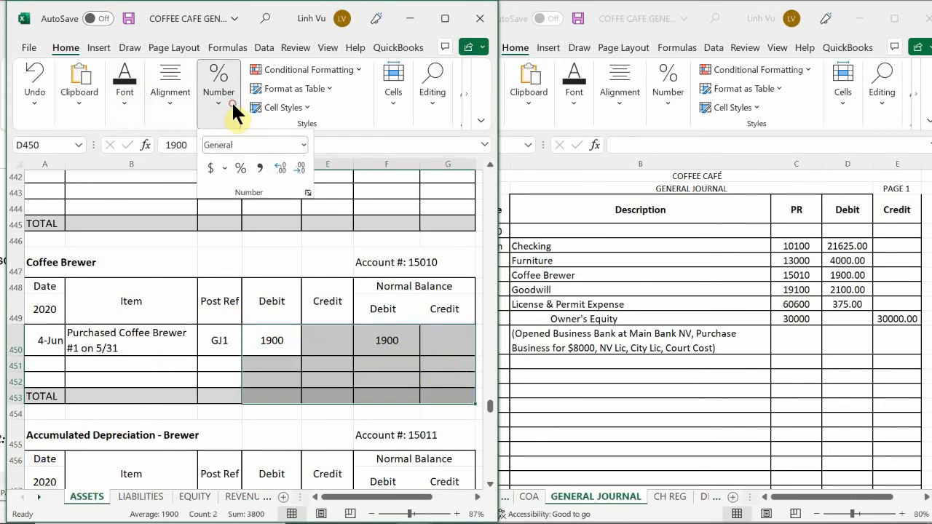
{"action": "left_click", "coordinate": [259, 169]}
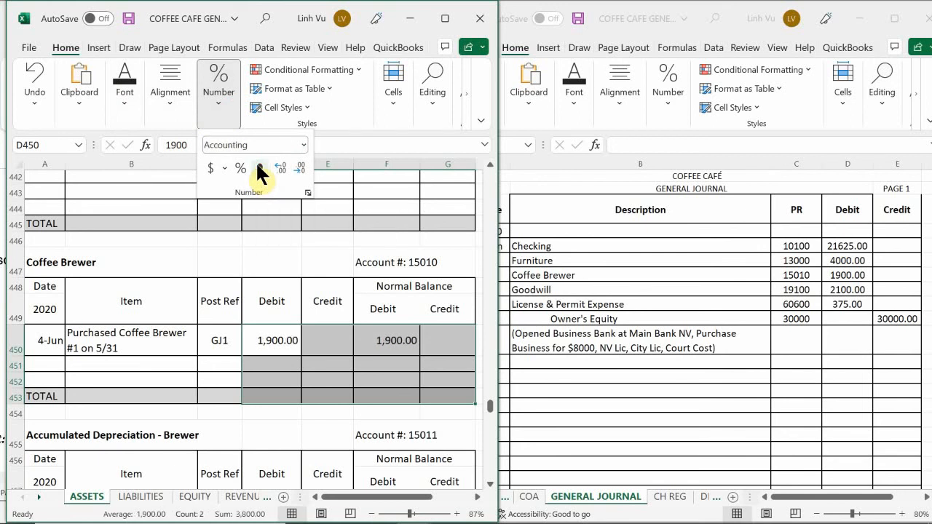
{"action": "left_click", "coordinate": [262, 367]}
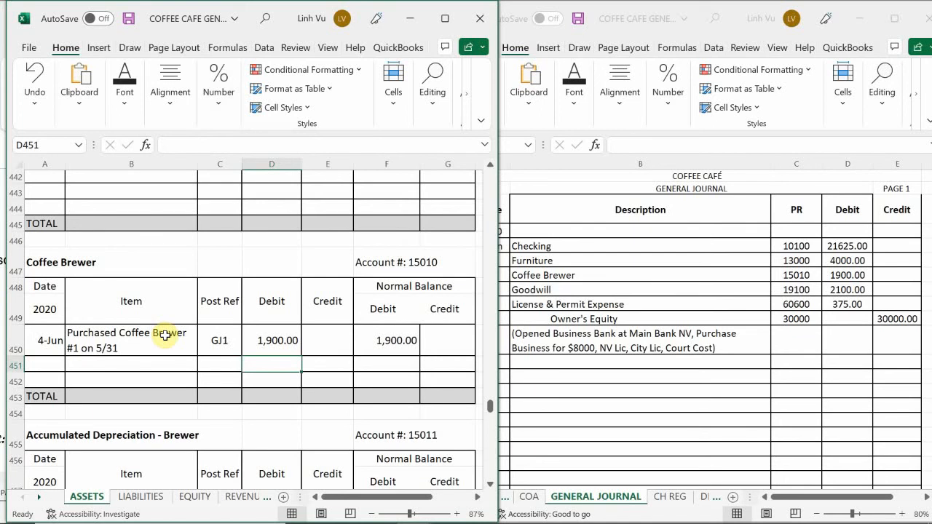
Step: Enter the date 6/4 in A554, the first row of the Goodwill ledger account on the ASSETS sheet
{"action": "scroll", "coordinate": [166, 334], "scroll_direction": "down", "scroll_amount": 1}
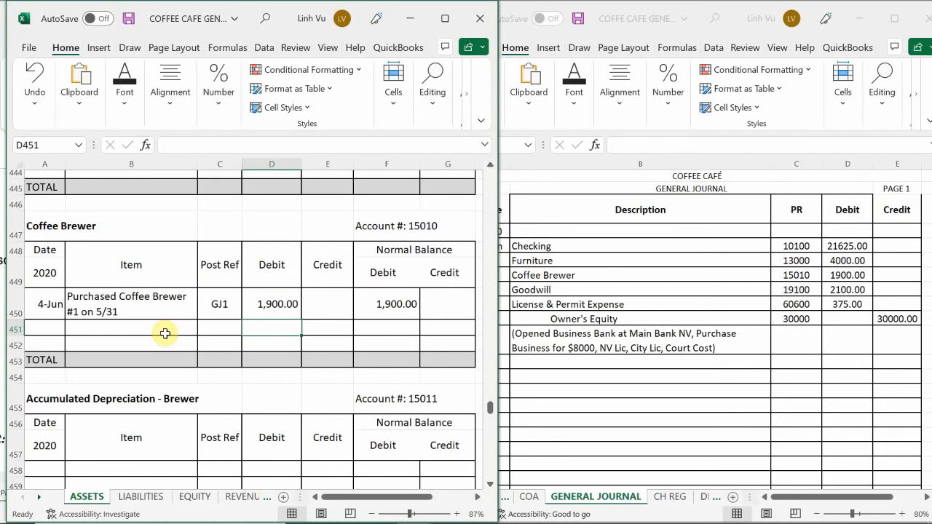
{"action": "scroll", "coordinate": [166, 334], "scroll_direction": "down", "scroll_amount": 5}
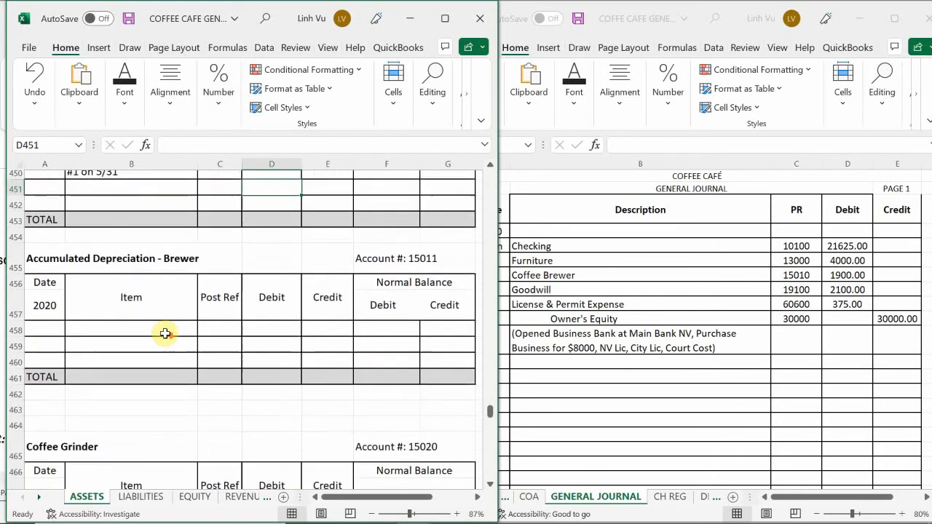
{"action": "scroll", "coordinate": [165, 334], "scroll_direction": "down", "scroll_amount": 8}
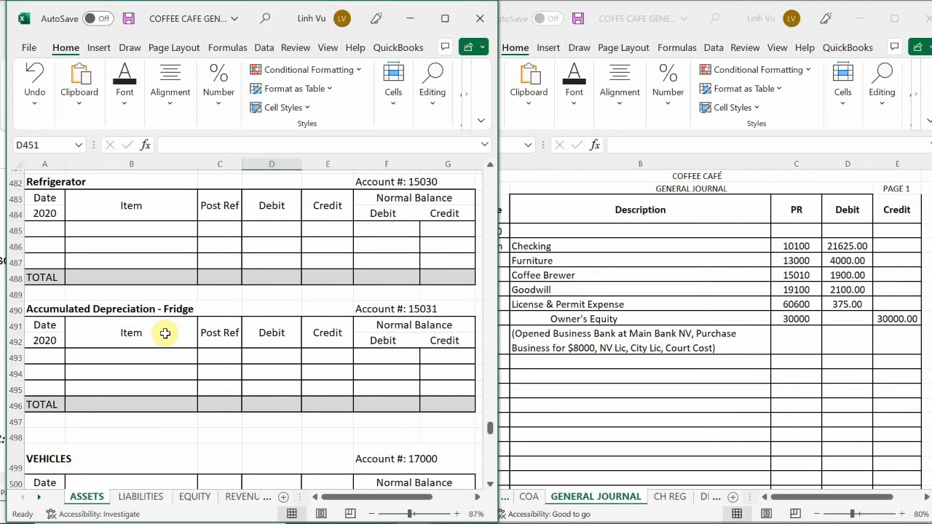
{"action": "scroll", "coordinate": [165, 333], "scroll_direction": "down", "scroll_amount": 11}
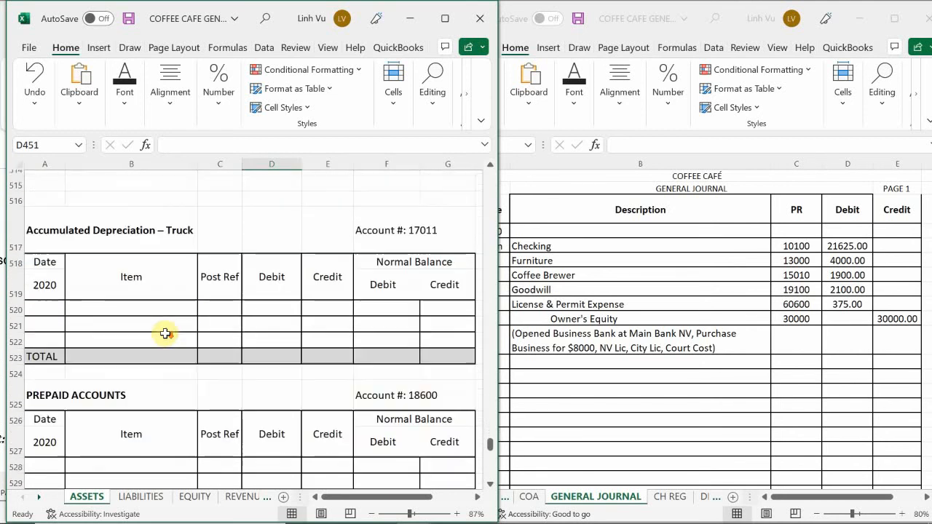
{"action": "scroll", "coordinate": [165, 334], "scroll_direction": "down", "scroll_amount": 8}
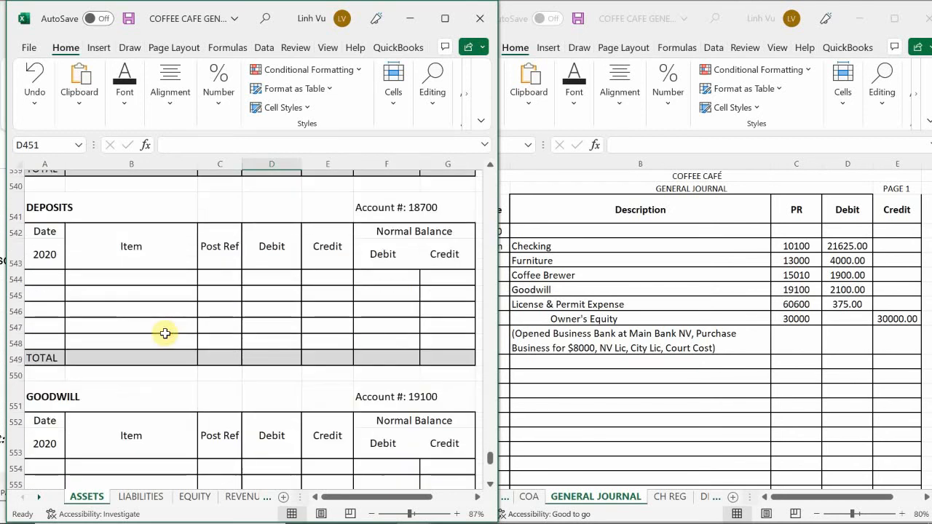
{"action": "scroll", "coordinate": [165, 334], "scroll_direction": "down", "scroll_amount": 7}
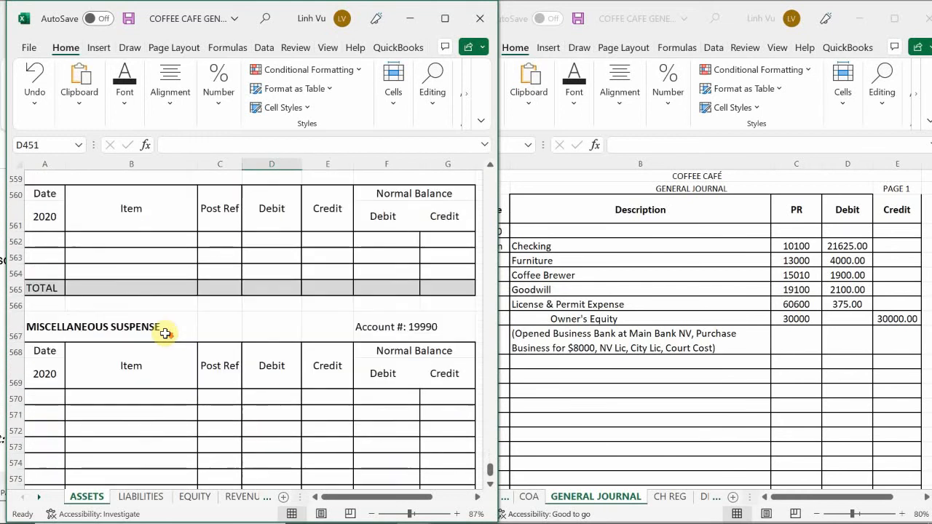
{"action": "scroll", "coordinate": [166, 334], "scroll_direction": "down", "scroll_amount": 5}
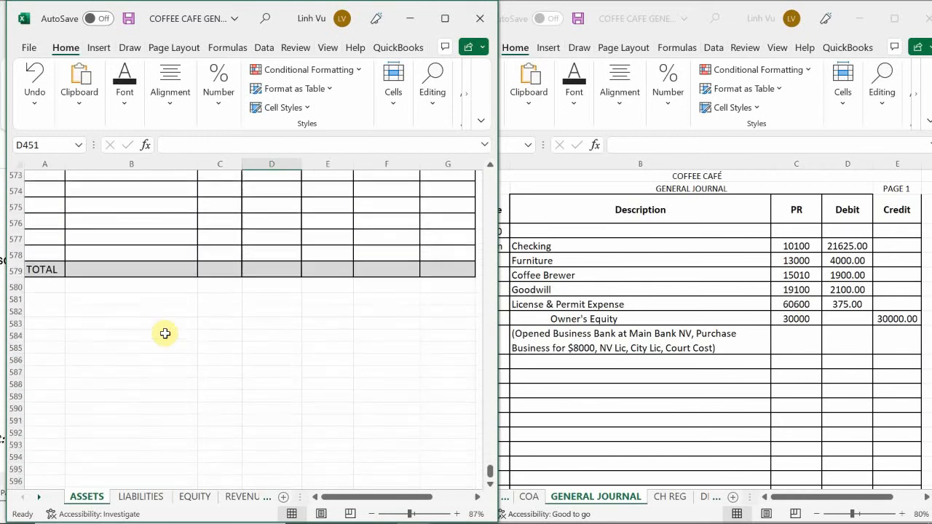
{"action": "scroll", "coordinate": [165, 334], "scroll_direction": "up", "scroll_amount": 2}
{"action": "scroll", "coordinate": [166, 334], "scroll_direction": "up", "scroll_amount": 7}
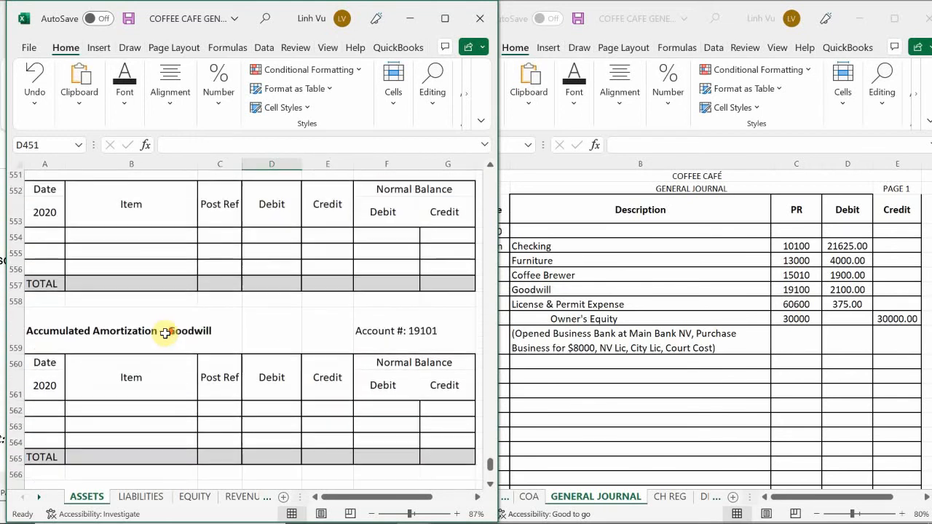
{"action": "scroll", "coordinate": [165, 333], "scroll_direction": "up", "scroll_amount": 1}
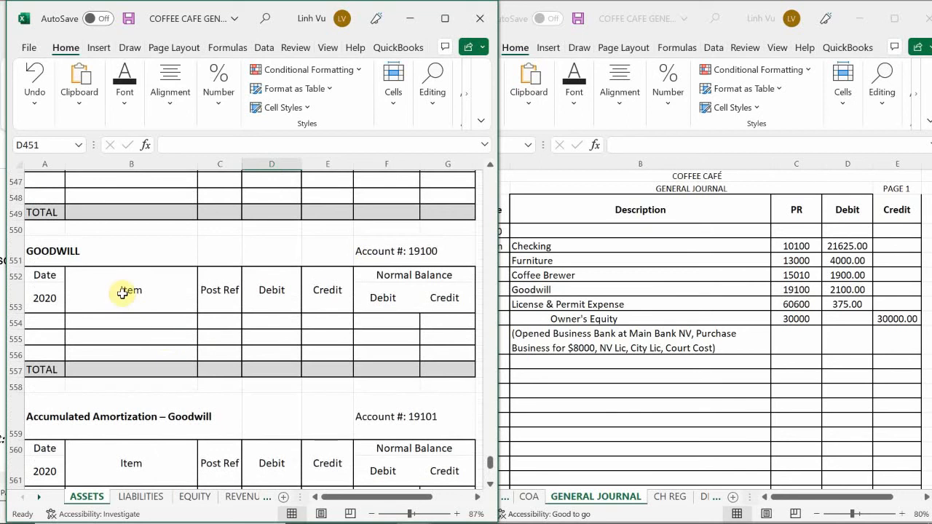
{"action": "left_click", "coordinate": [37, 323]}
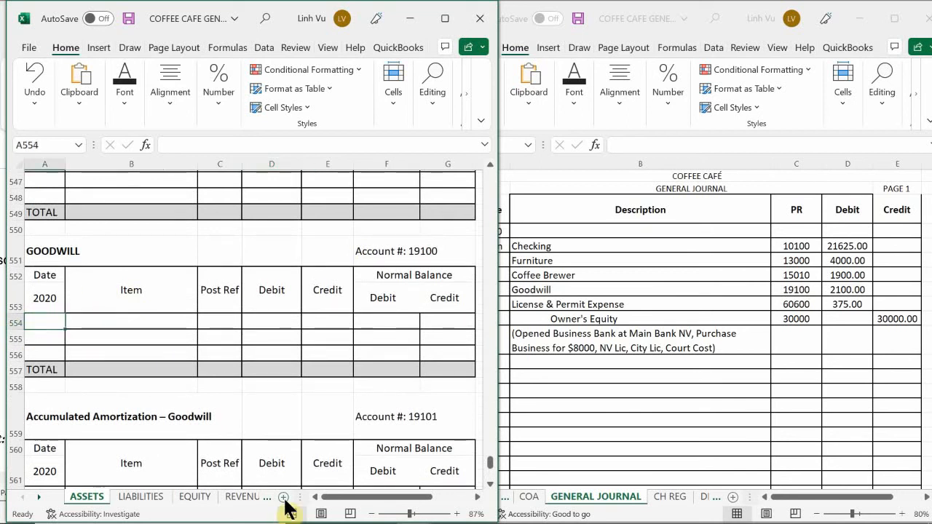
{"action": "type", "text": "6/4"}
{"action": "key", "text": "Return"}
Step: Enter the item description "Purchased Business Name on 5/31" in B554 of the Goodwill account
{"action": "key", "text": "Up"}
{"action": "key", "text": "Right"}
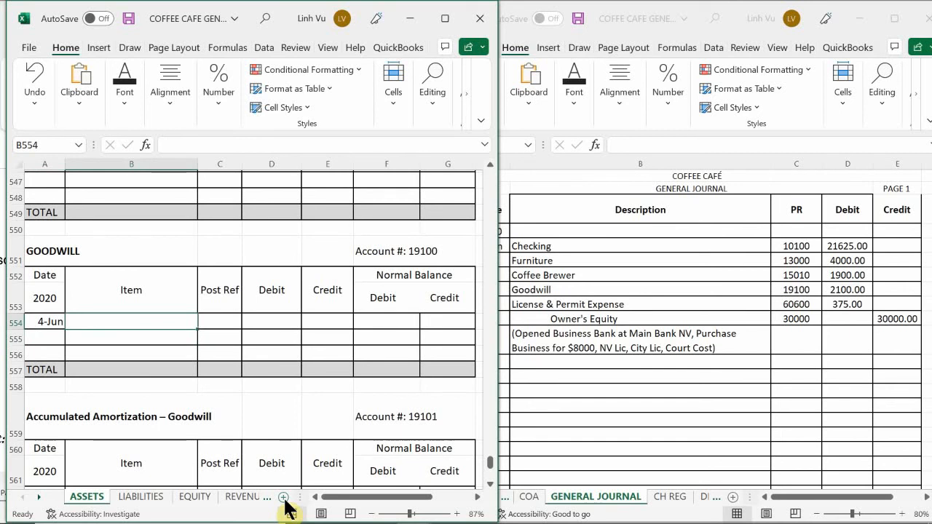
{"action": "type", "text": "P"}
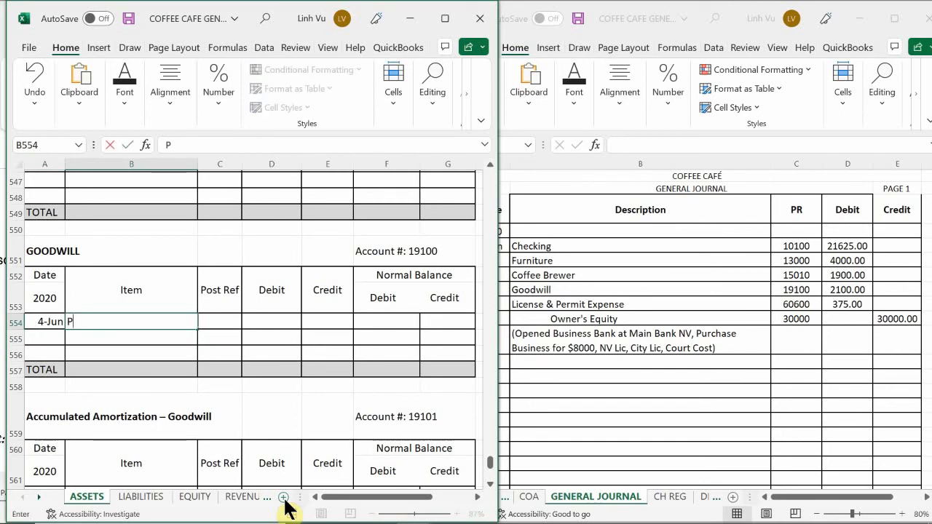
{"action": "type", "text": "urchased "}
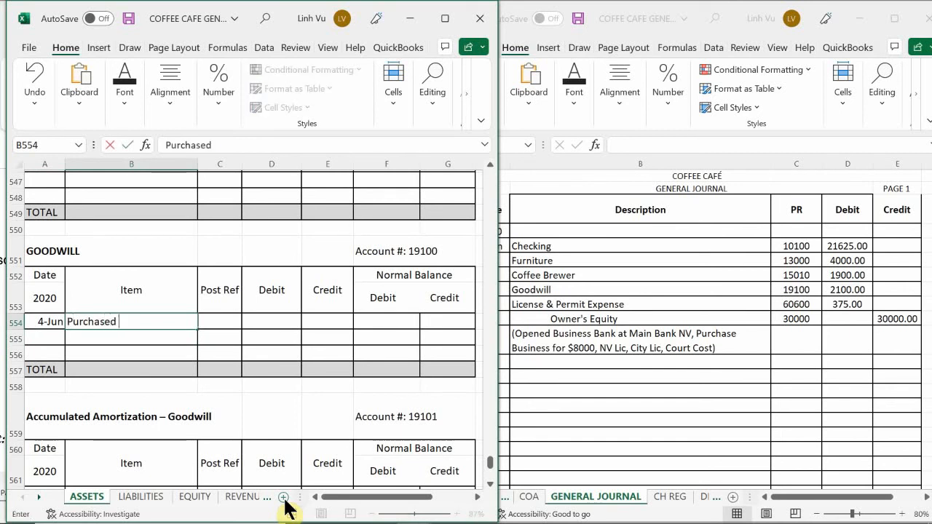
{"action": "type", "text": "Business"}
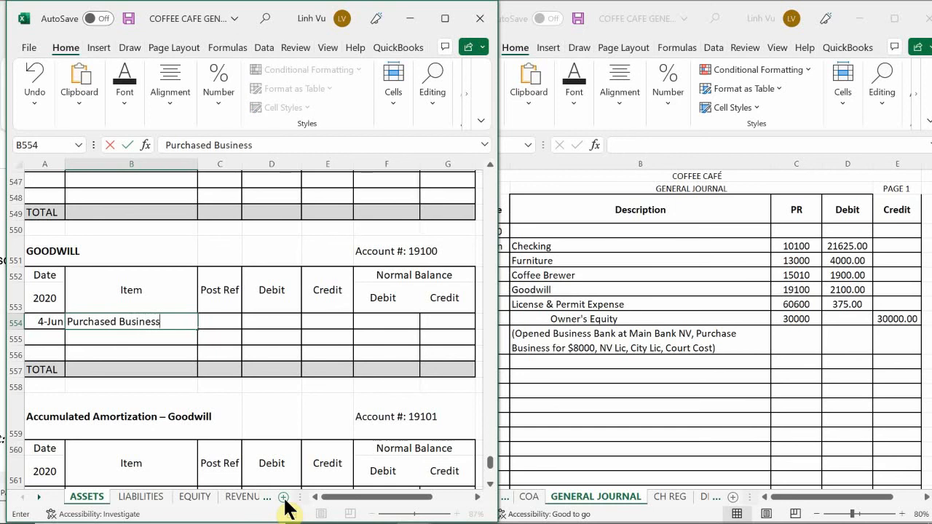
{"action": "type", "text": " Name on "}
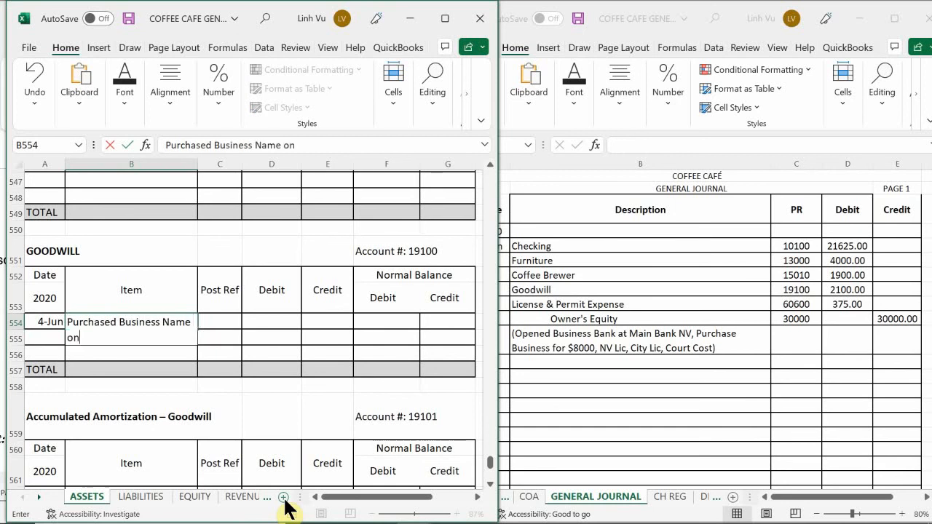
{"action": "type", "text": "5/31"}
{"action": "key", "text": "Return"}
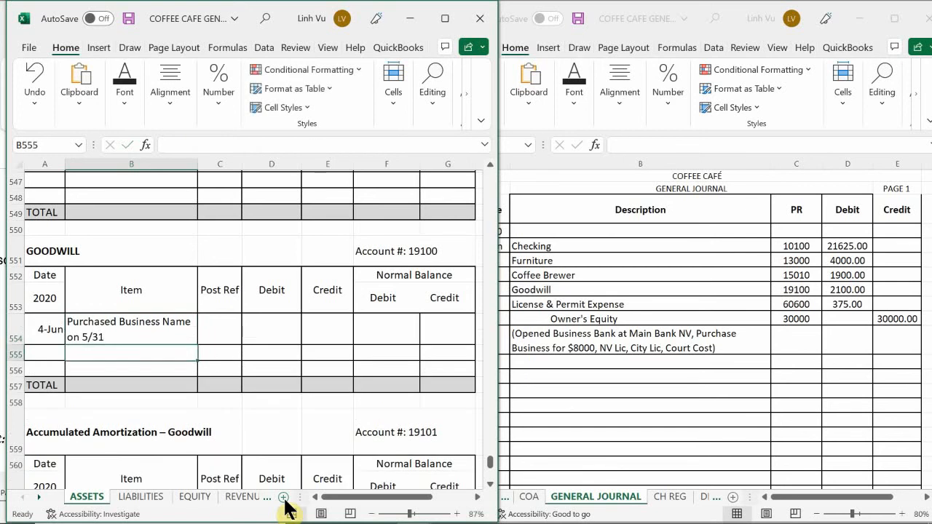
Step: Enter post reference GJ1 in C554 and a debit of 2100 in D554 for the Goodwill entry
{"action": "key", "text": "Tab"}
{"action": "key", "text": "Up"}
{"action": "type", "text": "GH"}
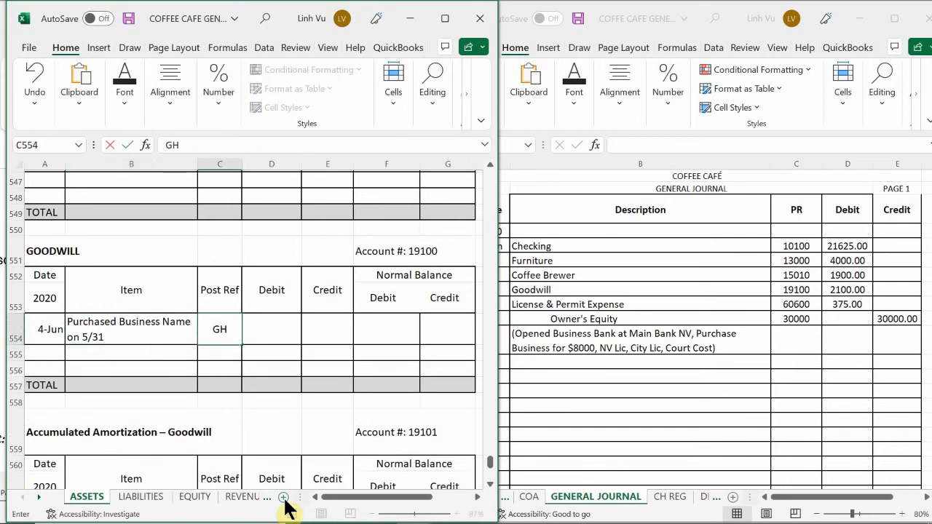
{"action": "key", "text": "BackSpace"}
{"action": "type", "text": "J1"}
{"action": "key", "text": "Return"}
{"action": "key", "text": "Tab"}
{"action": "key", "text": "Up"}
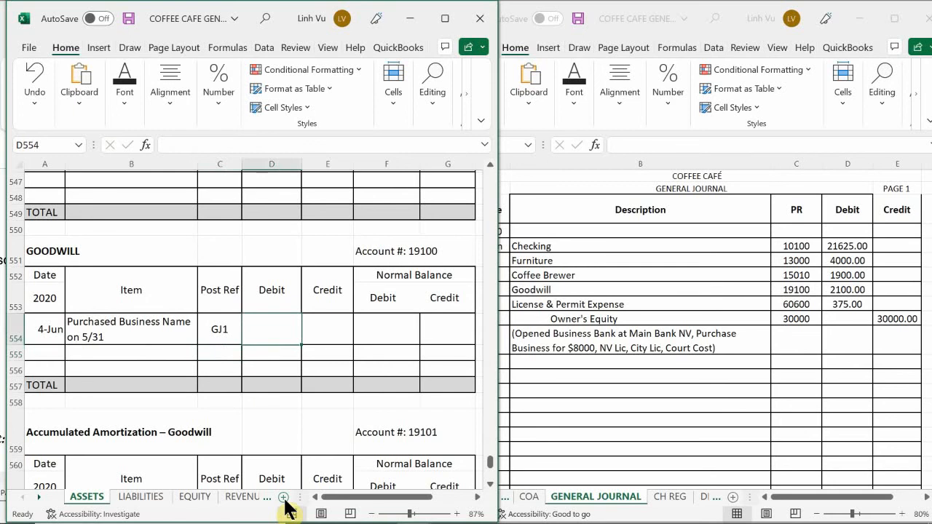
{"action": "type", "text": "2100"}
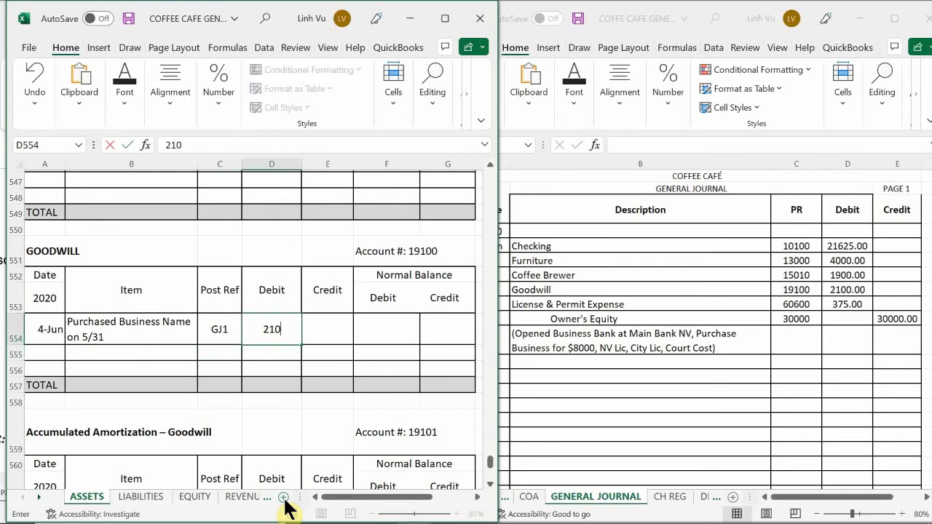
{"action": "key", "text": "Return"}
Step: Enter the formula =D554 in F554 to carry the Goodwill debit into its debit balance
{"action": "key", "text": "Tab"}
{"action": "key", "text": "Tab"}
{"action": "key", "text": "Up"}
{"action": "type", "text": "="}
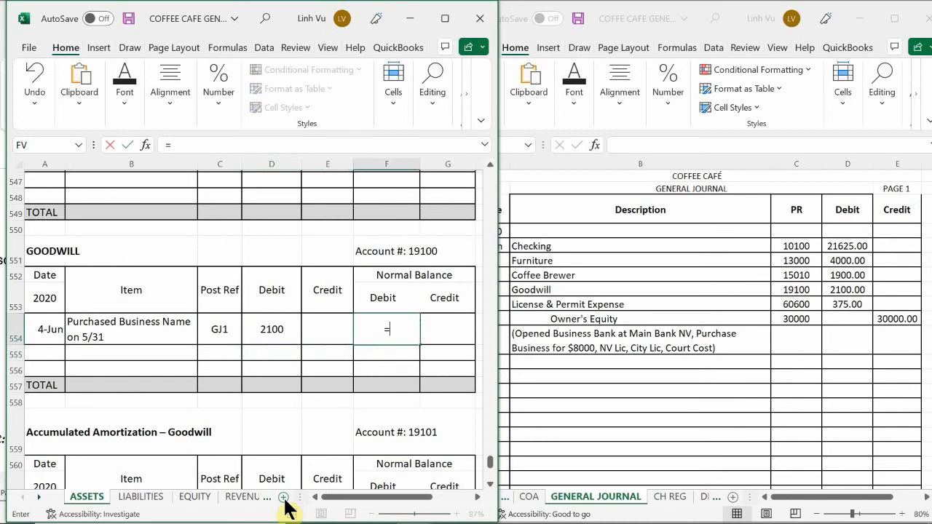
{"action": "key", "text": "Left"}
{"action": "key", "text": "Left"}
{"action": "key", "text": "Return"}
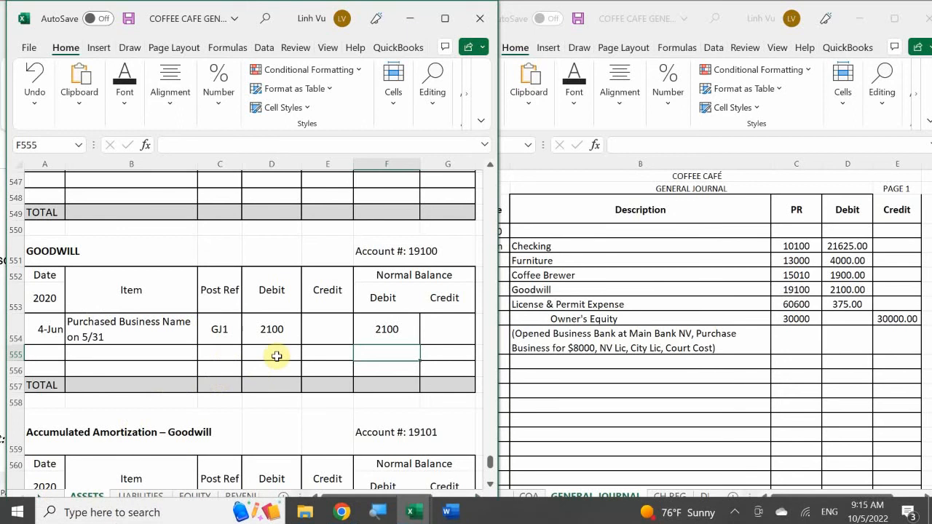
Step: Apply the comma number style to the Goodwill account's debit, credit and balance cells D554:G557
{"action": "left_click_drag", "start_coordinate": [273, 329], "coordinate": [444, 392]}
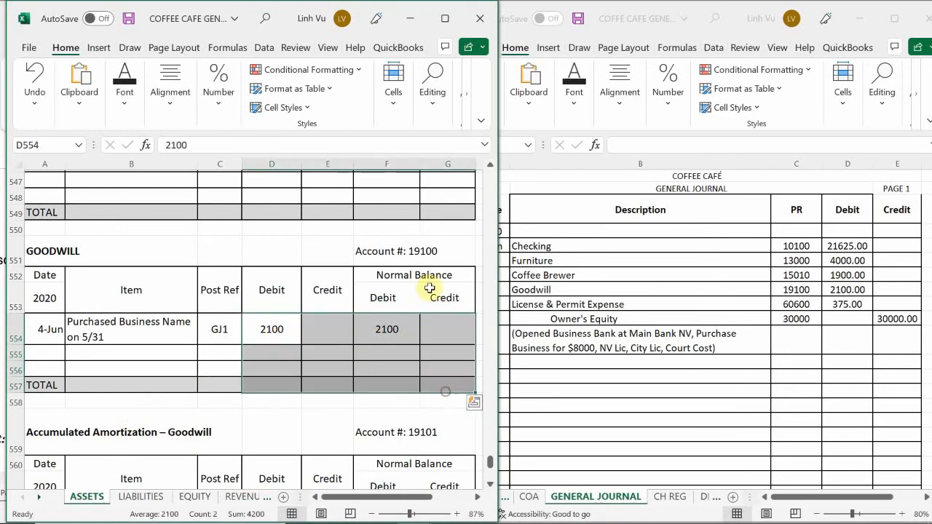
{"action": "left_click", "coordinate": [213, 106]}
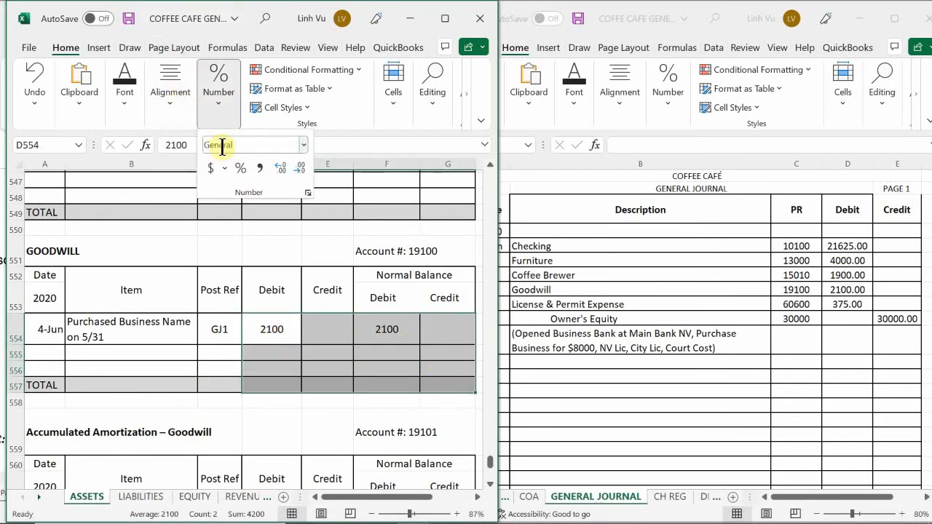
{"action": "left_click", "coordinate": [259, 168]}
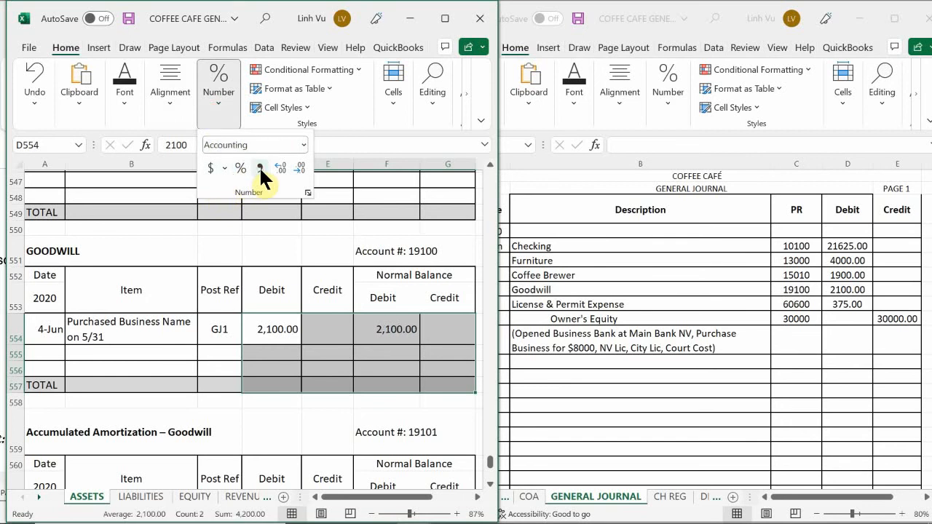
{"action": "left_click", "coordinate": [270, 361]}
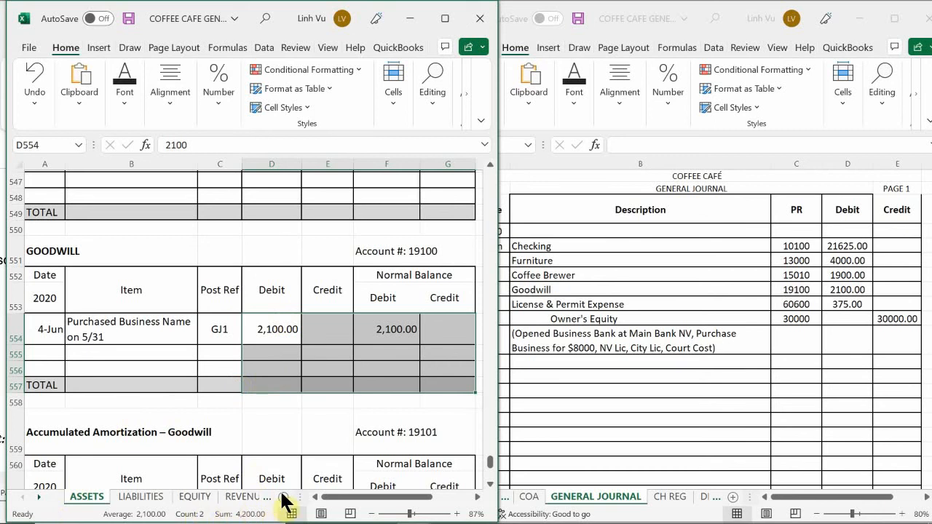
Step: On the EXPENSES - OP sheet, enter the date 6/4 in A91 of the License & Permit Expense account
{"action": "left_click", "coordinate": [247, 496]}
{"action": "left_click", "coordinate": [248, 498]}
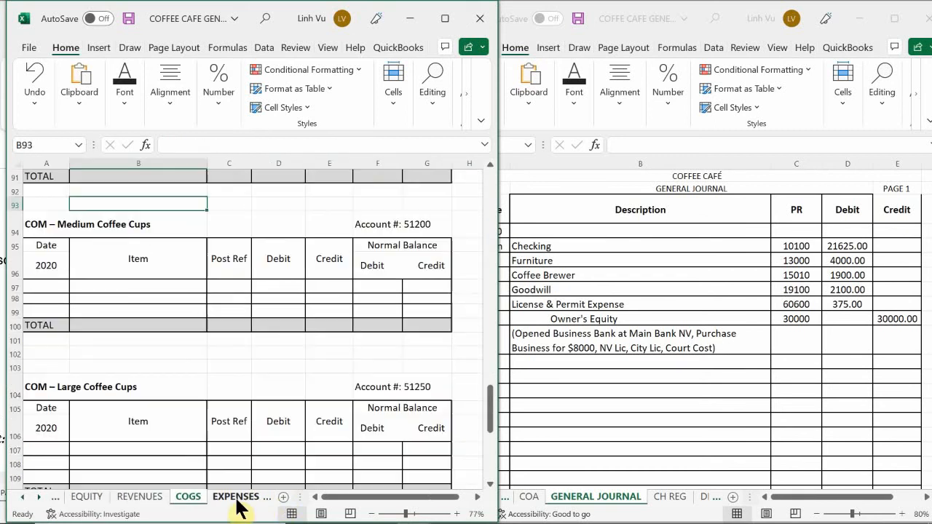
{"action": "left_click", "coordinate": [240, 501]}
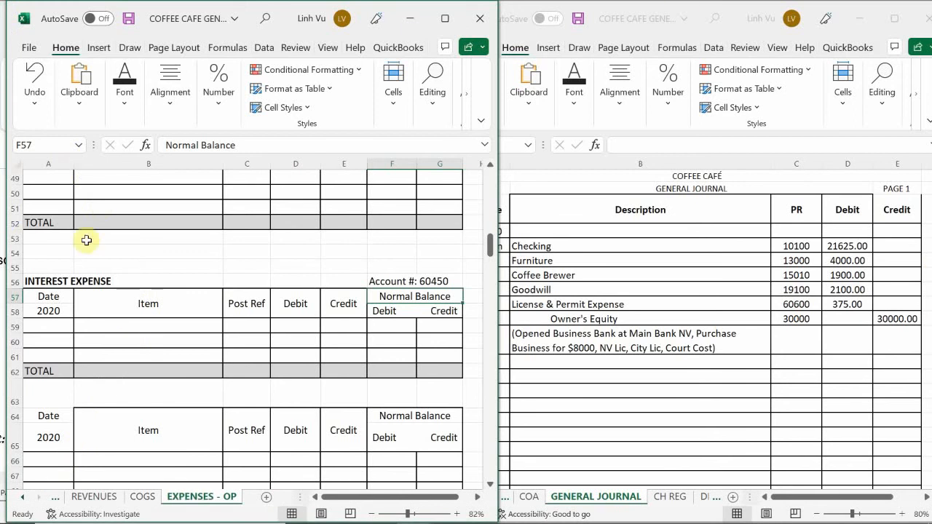
{"action": "left_click", "coordinate": [129, 251]}
{"action": "scroll", "coordinate": [127, 261], "scroll_direction": "down", "scroll_amount": 5}
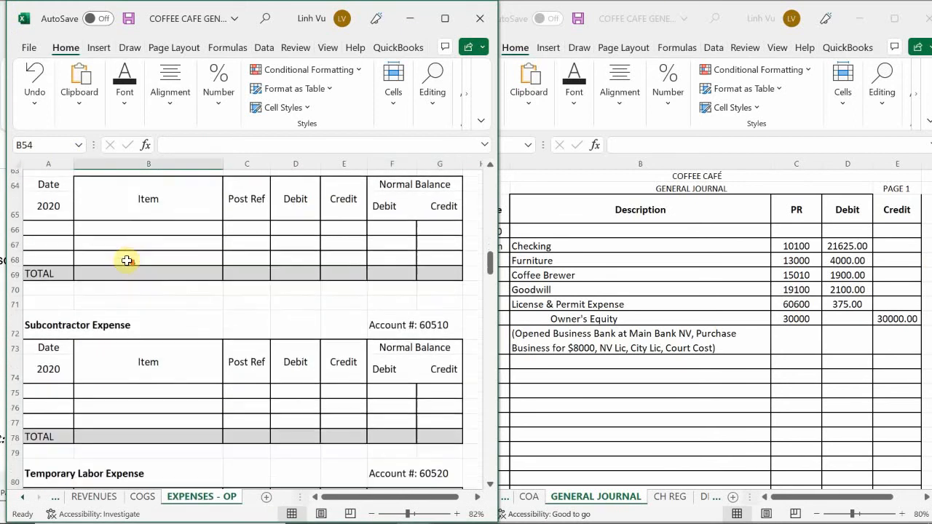
{"action": "scroll", "coordinate": [127, 260], "scroll_direction": "down", "scroll_amount": 5}
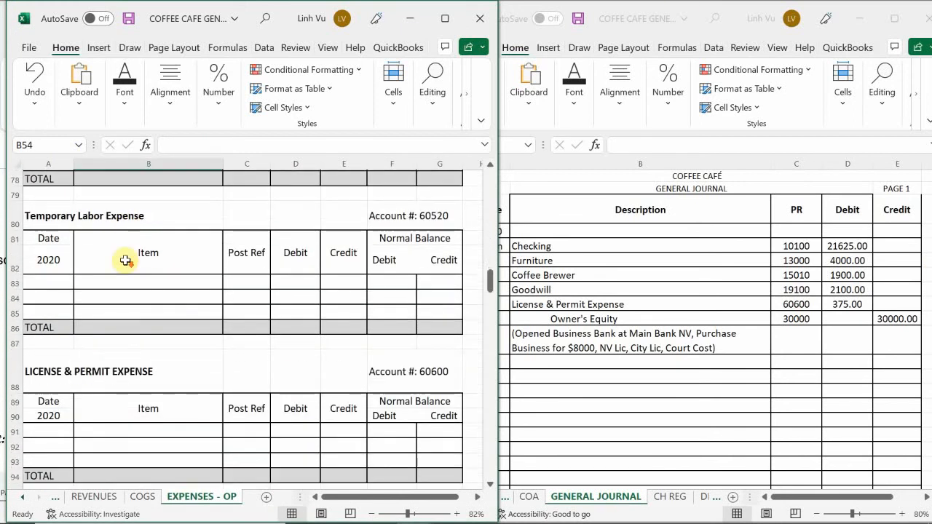
{"action": "scroll", "coordinate": [125, 261], "scroll_direction": "down", "scroll_amount": 1}
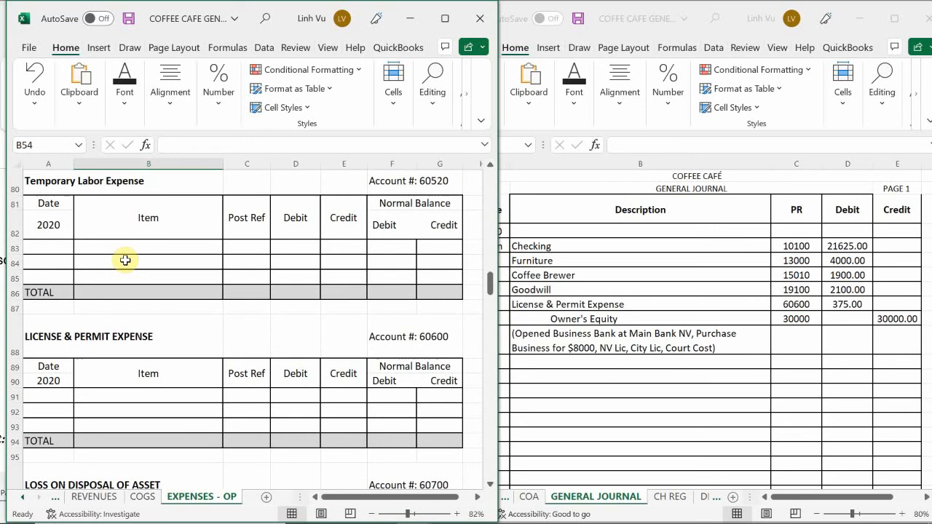
{"action": "scroll", "coordinate": [126, 260], "scroll_direction": "down", "scroll_amount": 1}
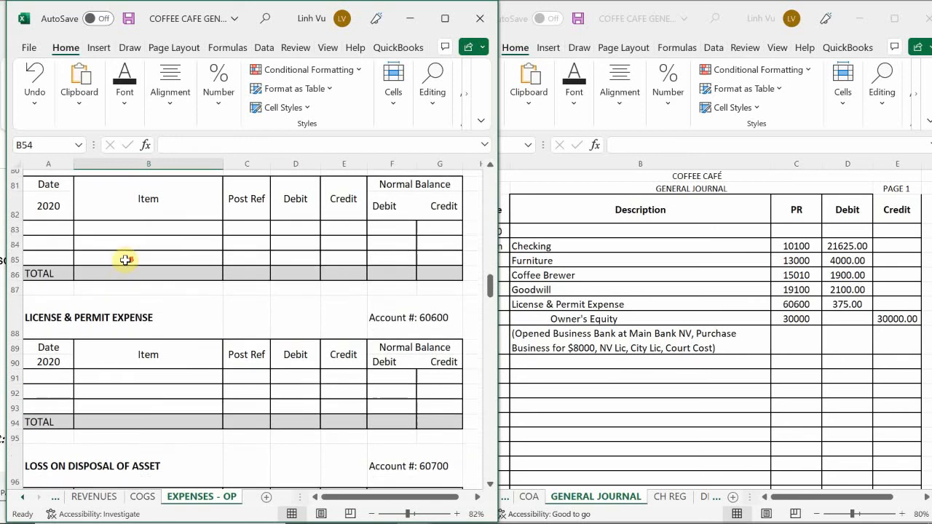
{"action": "scroll", "coordinate": [126, 261], "scroll_direction": "down", "scroll_amount": 1}
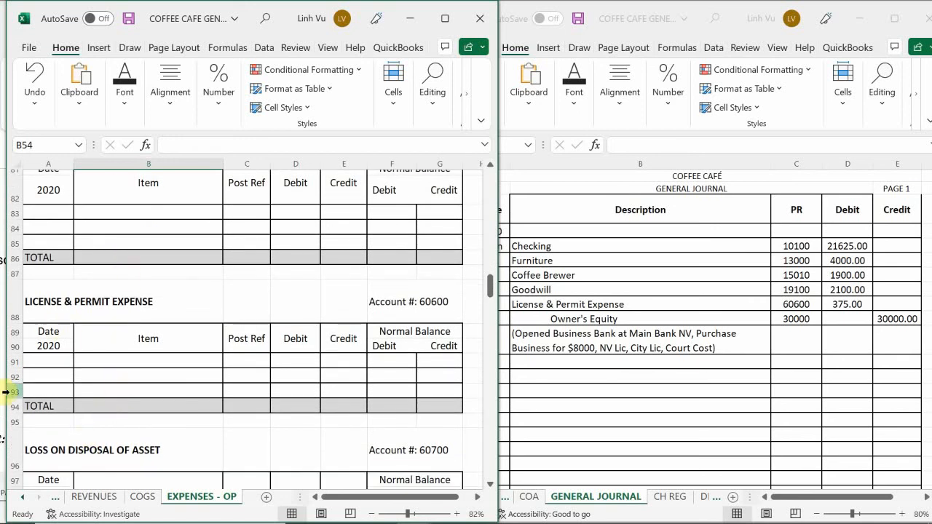
{"action": "scroll", "coordinate": [112, 371], "scroll_direction": "down", "scroll_amount": 1}
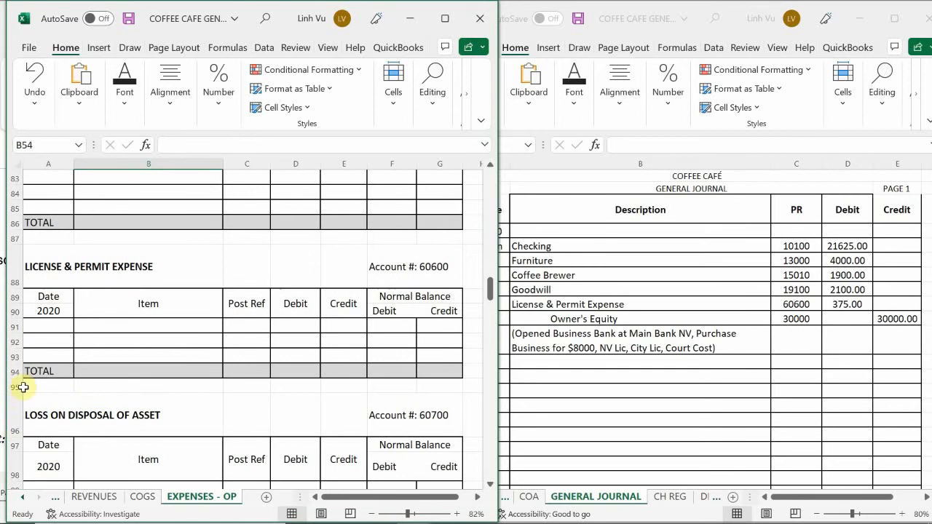
{"action": "left_click", "coordinate": [60, 326]}
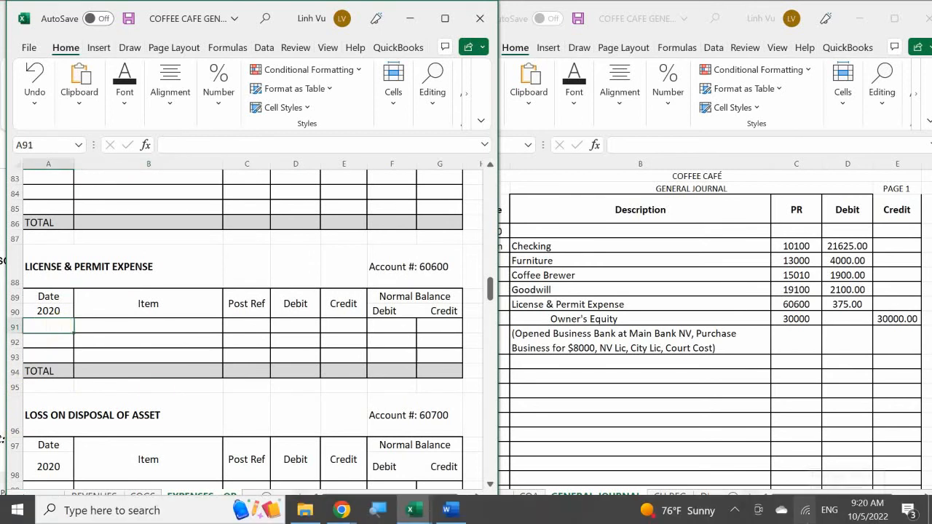
{"action": "type", "text": "6/4"}
{"action": "key", "text": "Return"}
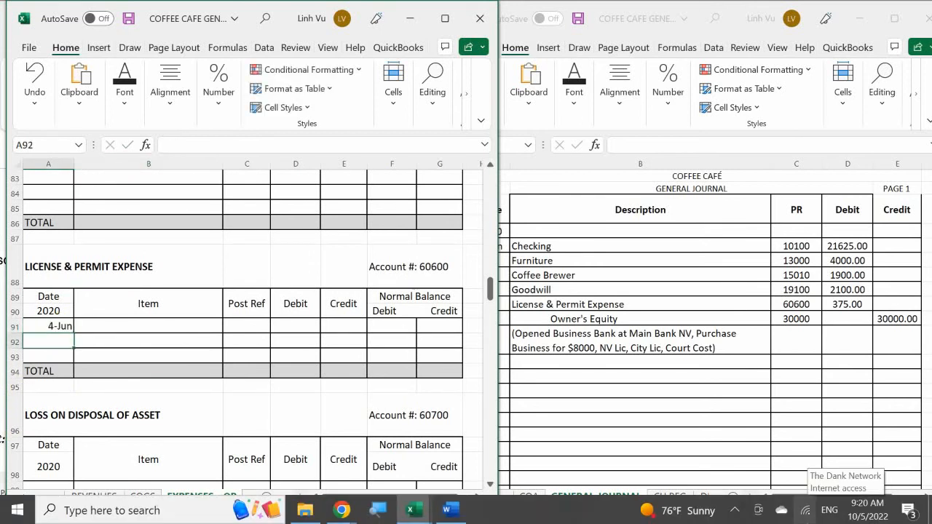
Step: Enter the item description "NV State Lic $250 + City Lic $100+ Court Cost $25" in B91 of the License & Permit Expense account
{"action": "key", "text": "Up"}
{"action": "key", "text": "Right"}
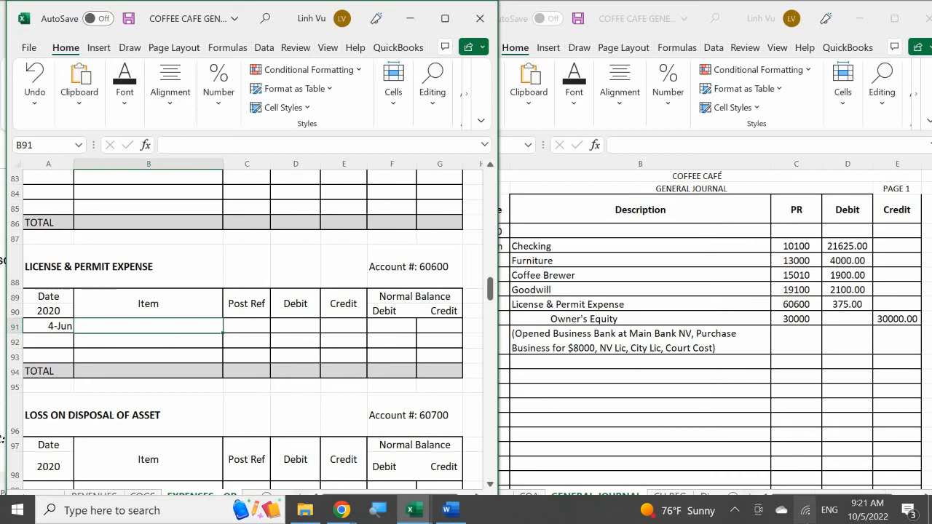
{"action": "type", "text": "S"}
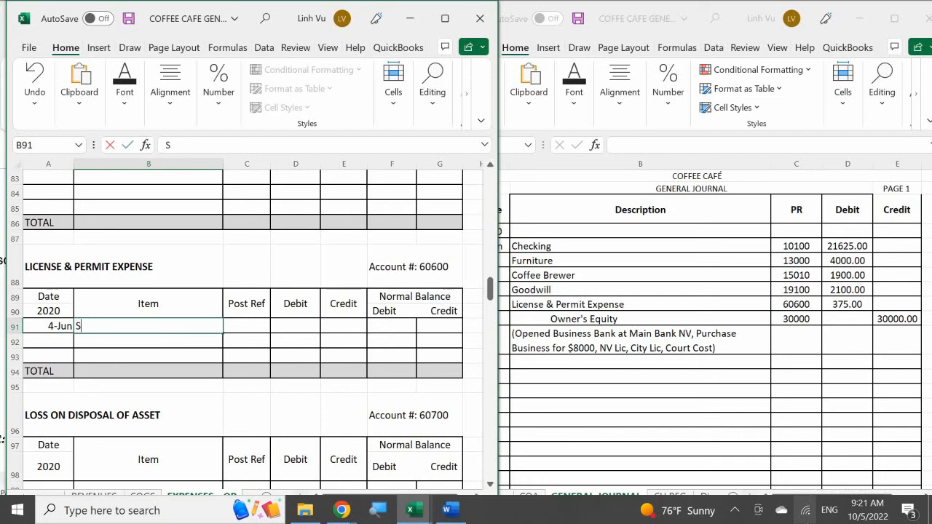
{"action": "key", "text": "BackSpace"}
{"action": "type", "text": "NV ST"}
{"action": "key", "text": "BackSpace"}
{"action": "type", "text": "tate"}
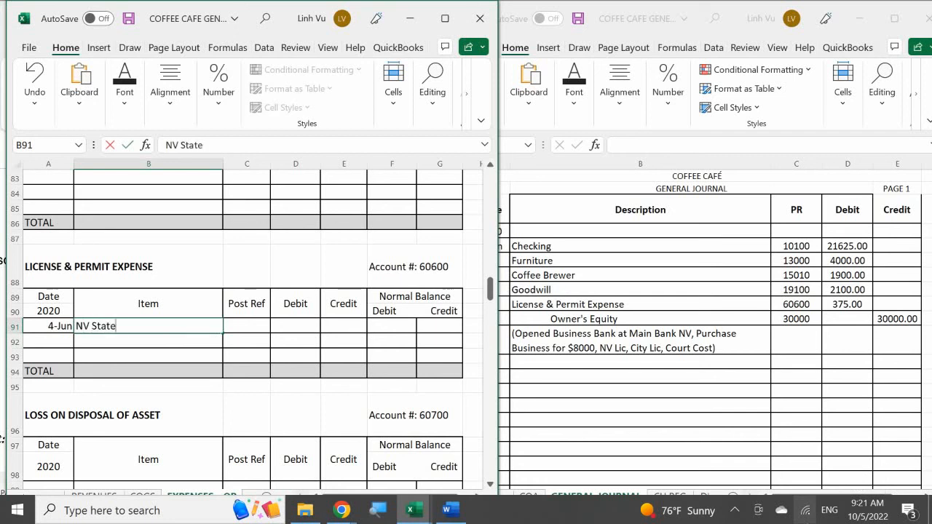
{"action": "type", "text": " Lic $250 City Lis"}
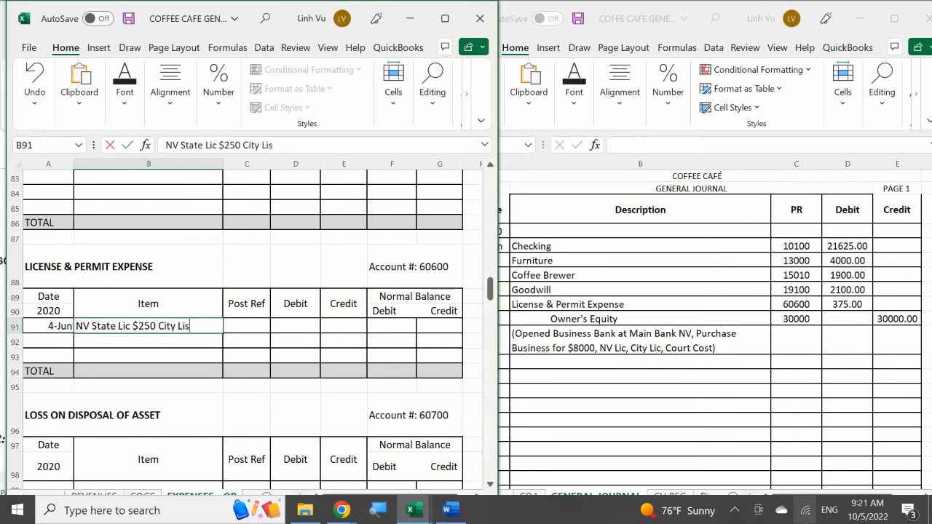
{"action": "type", "text": "c"}
{"action": "type", "text": " $100"}
{"action": "key", "text": "BackSpace"}
{"action": "key", "text": "BackSpace"}
{"action": "key", "text": "BackSpace"}
{"action": "key", "text": "BackSpace"}
{"action": "key", "text": "BackSpace"}
{"action": "key", "text": "BackSpace"}
{"action": "key", "text": "BackSpace"}
{"action": "key", "text": "BackSpace"}
{"action": "key", "text": "BackSpace"}
{"action": "key", "text": "BackSpace"}
{"action": "key", "text": "BackSpace"}
{"action": "key", "text": "BackSpace"}
{"action": "key", "text": "BackSpace"}
{"action": "type", "text": "+ Cu"}
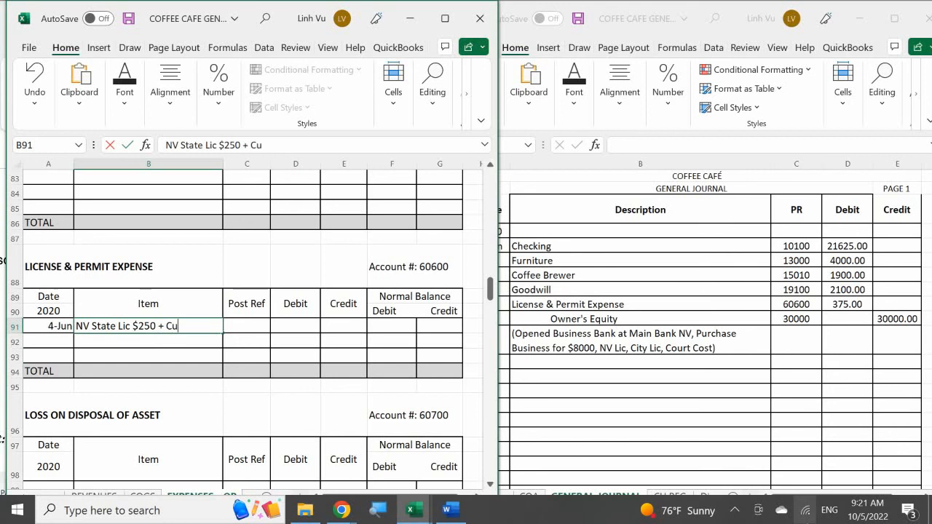
{"action": "key", "text": "BackSpace"}
{"action": "type", "text": "ity Lic $100"}
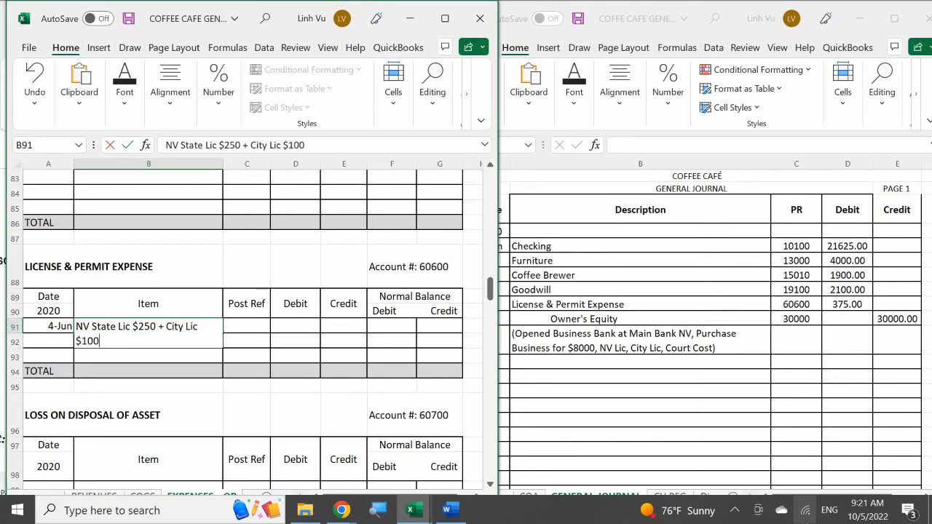
{"action": "type", "text": "+ Court Cost"}
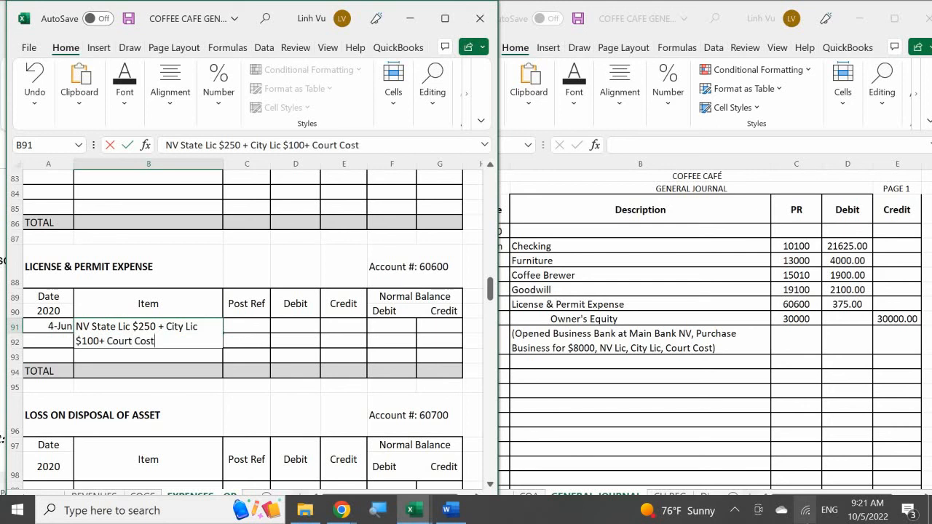
{"action": "type", "text": " $25"}
{"action": "key", "text": "Return"}
Step: Enter post reference GJ1 in C91 for the License & Permit Expense entry
{"action": "key", "text": "Right"}
{"action": "key", "text": "Up"}
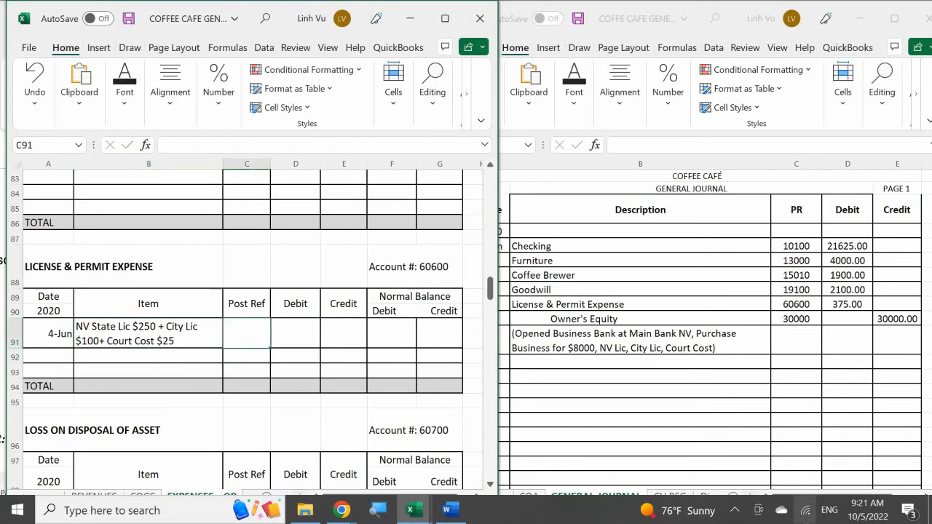
{"action": "type", "text": "GJ"}
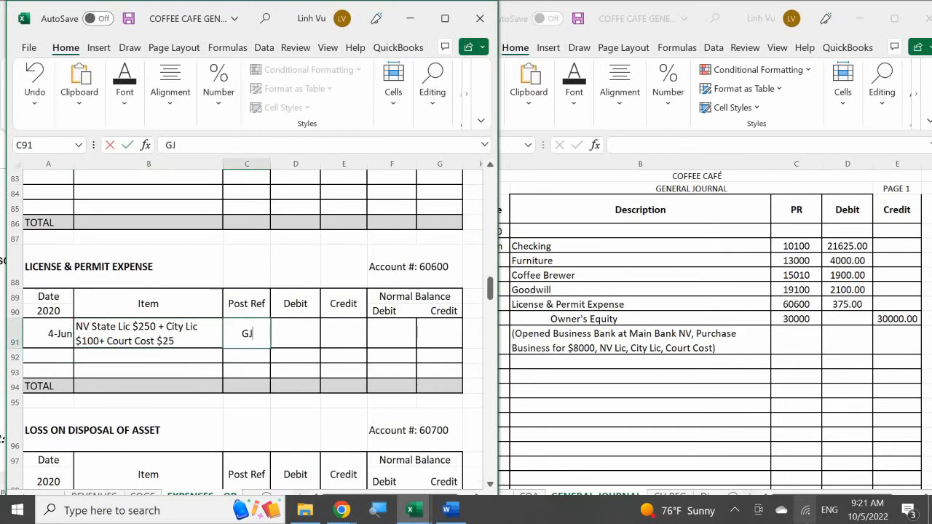
{"action": "key", "text": "BackSpace"}
{"action": "key", "text": "BackSpace"}
{"action": "type", "text": "GJ1"}
{"action": "key", "text": "Return"}
Step: Enter the formula =250+100+25 in D91 as the License & Permit Expense debit
{"action": "key", "text": "Right"}
{"action": "key", "text": "Up"}
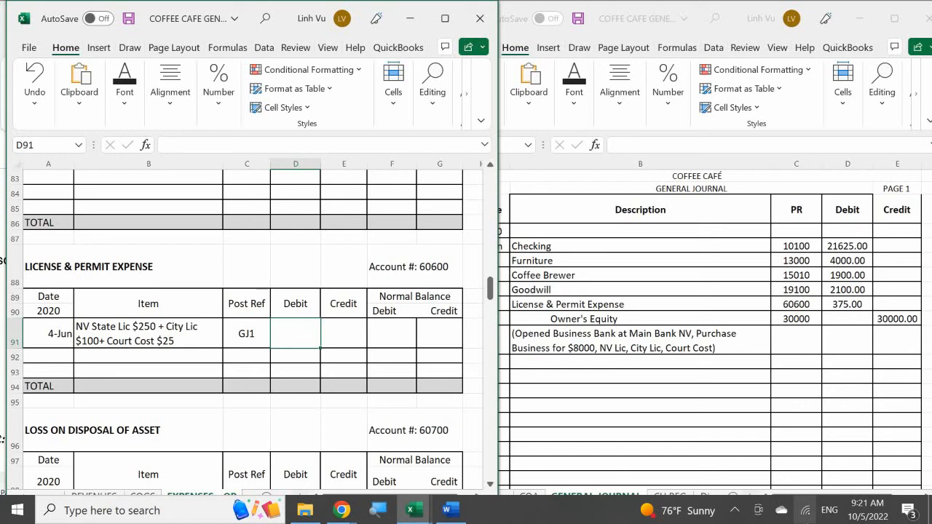
{"action": "type", "text": "="}
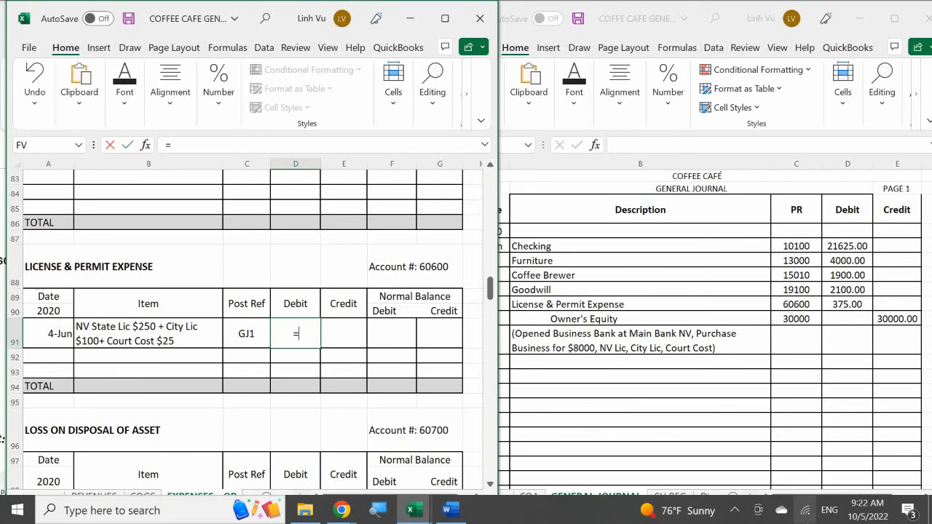
{"action": "type", "text": "250+100"}
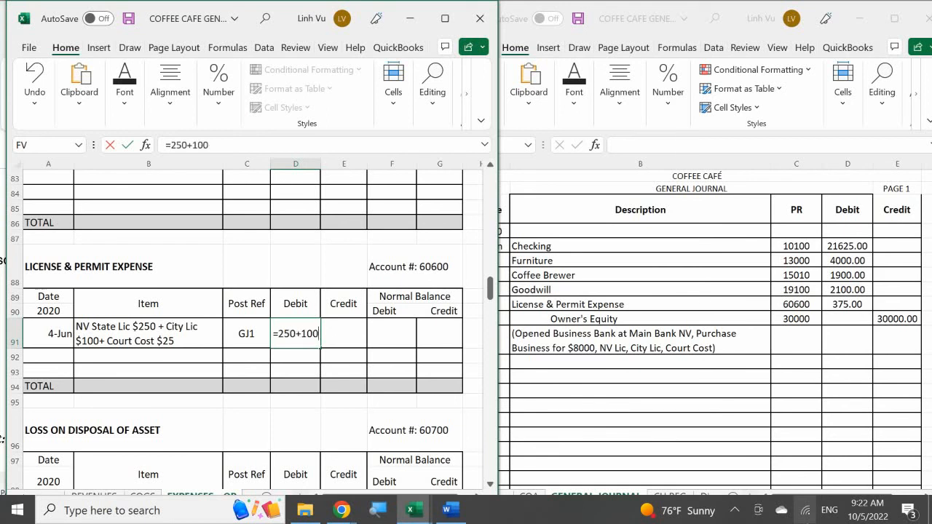
{"action": "type", "text": "+25"}
{"action": "key", "text": "Return"}
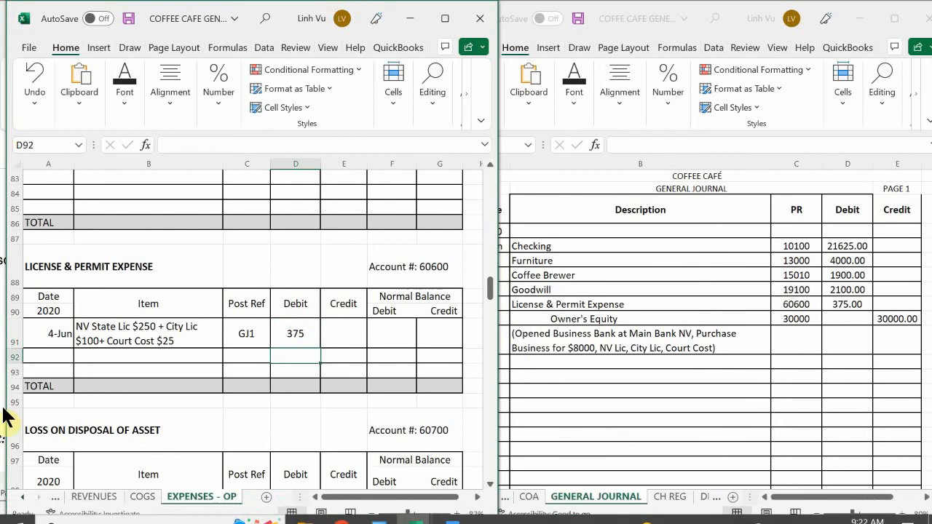
Step: Enter the formula =D91 in F91 to carry the License & Permit Expense debit into its debit balance
{"action": "left_click", "coordinate": [388, 332]}
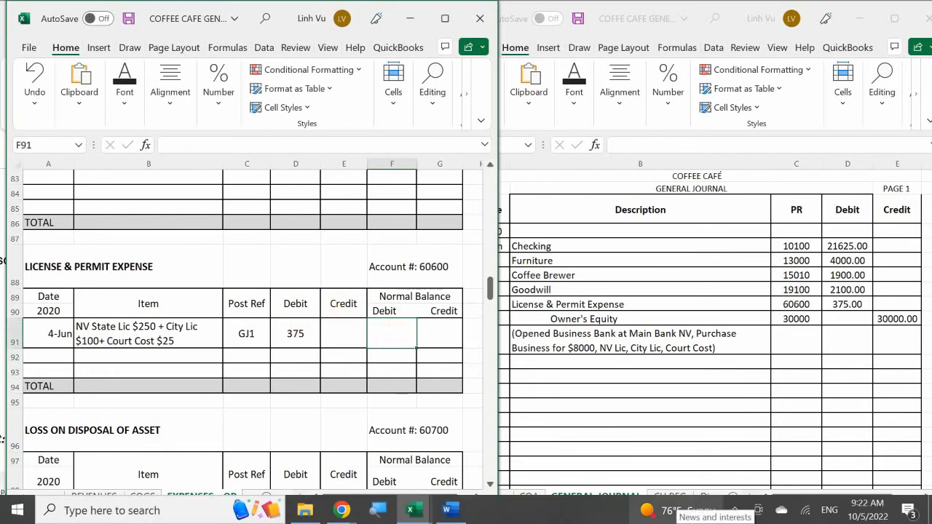
{"action": "type", "text": "="}
{"action": "key", "text": "Left"}
{"action": "key", "text": "Left"}
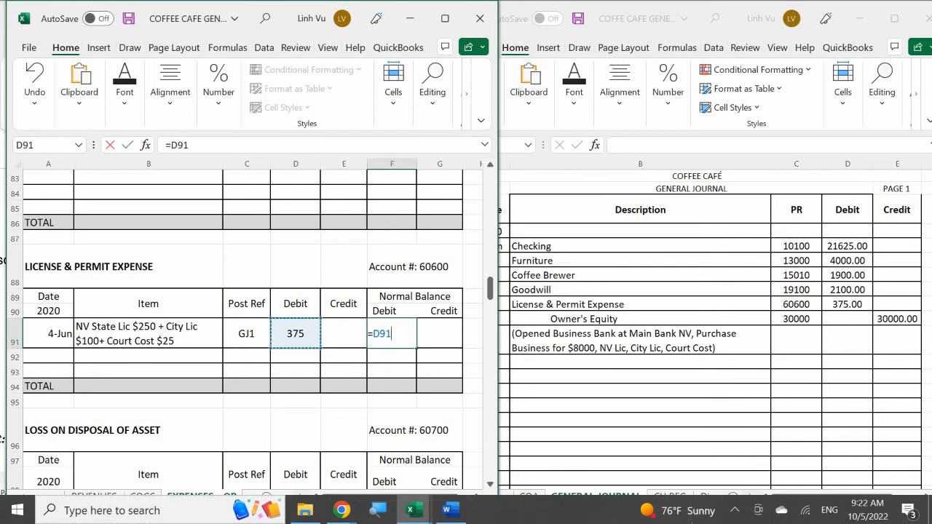
{"action": "key", "text": "Return"}
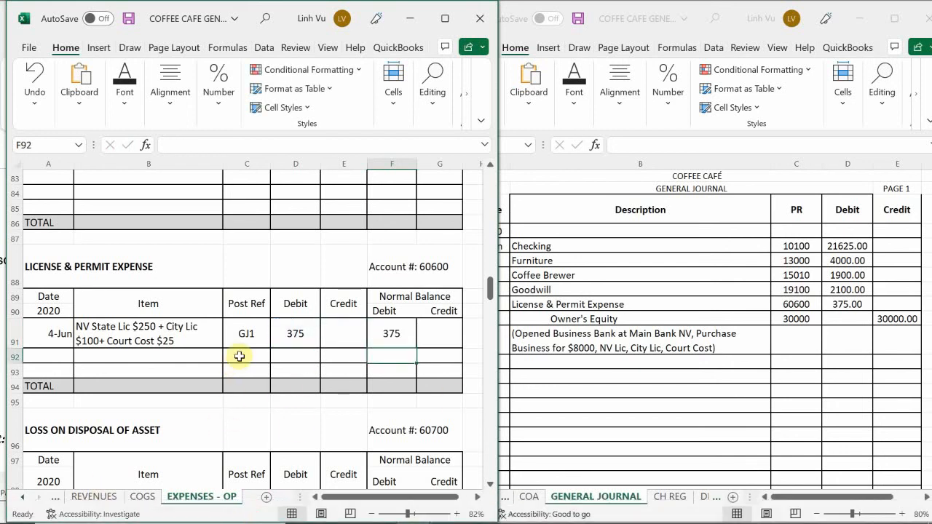
Step: Apply the comma number style to the License & Permit Expense account's debit, credit and balance cells D91:G94
{"action": "left_click_drag", "start_coordinate": [287, 333], "coordinate": [443, 385]}
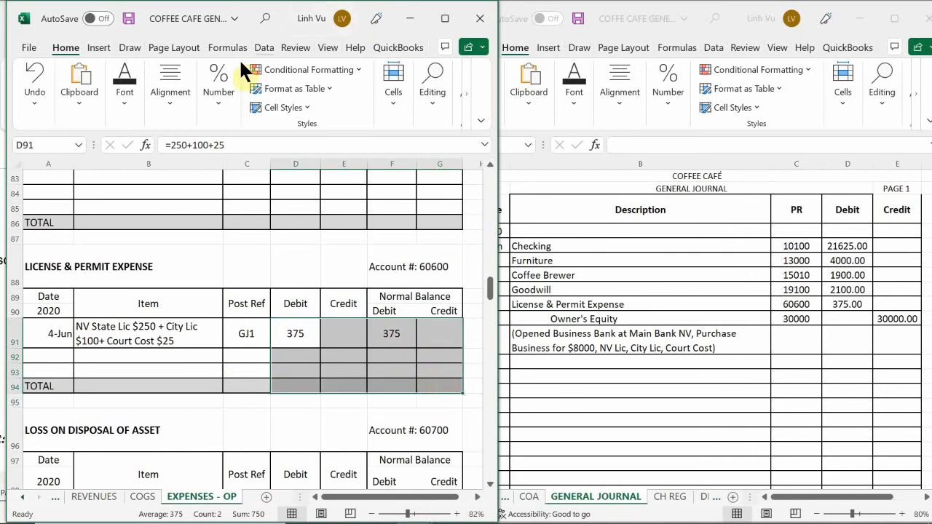
{"action": "left_click", "coordinate": [215, 82]}
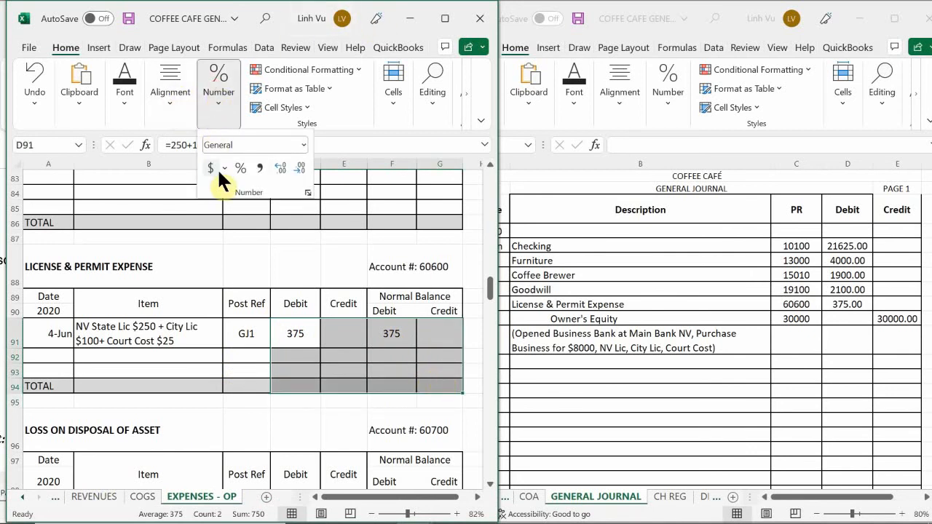
{"action": "left_click", "coordinate": [260, 168]}
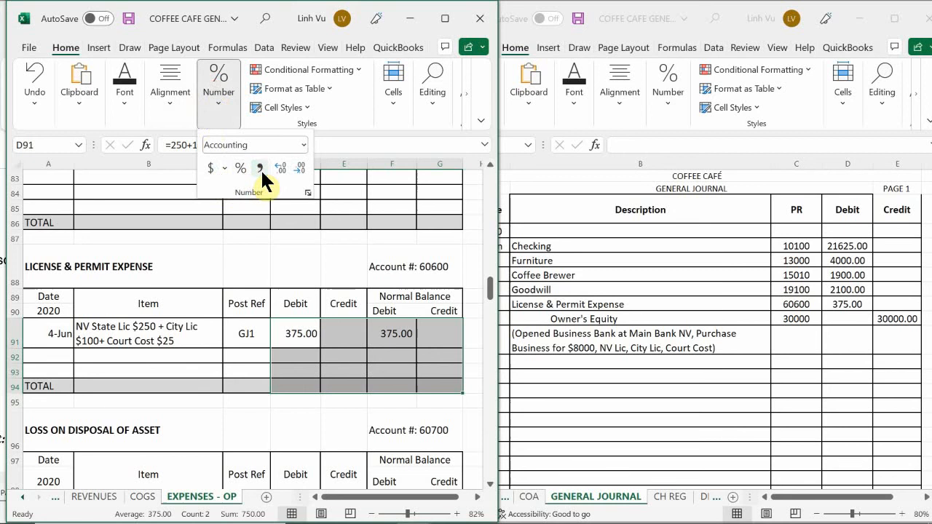
{"action": "left_click", "coordinate": [293, 362]}
{"action": "left_click", "coordinate": [289, 360]}
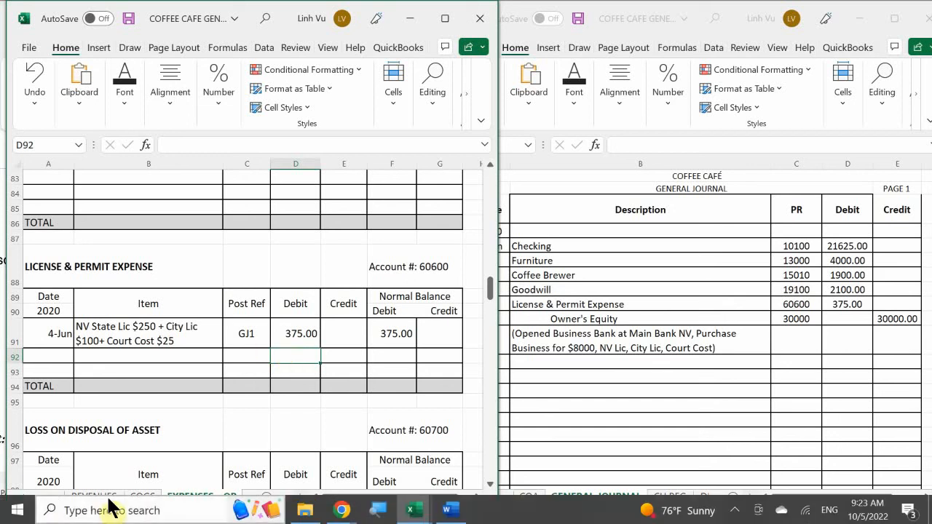
Step: Enter the date 6/4 in A7 of the Owner's Equity account on the EQUITY sheet
{"action": "left_click", "coordinate": [23, 497]}
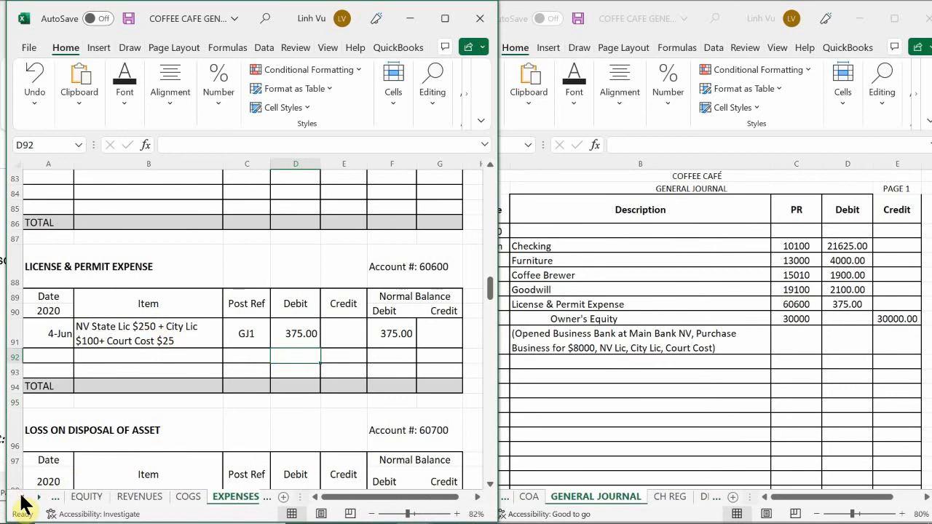
{"action": "left_click", "coordinate": [23, 498]}
{"action": "left_click", "coordinate": [147, 498]}
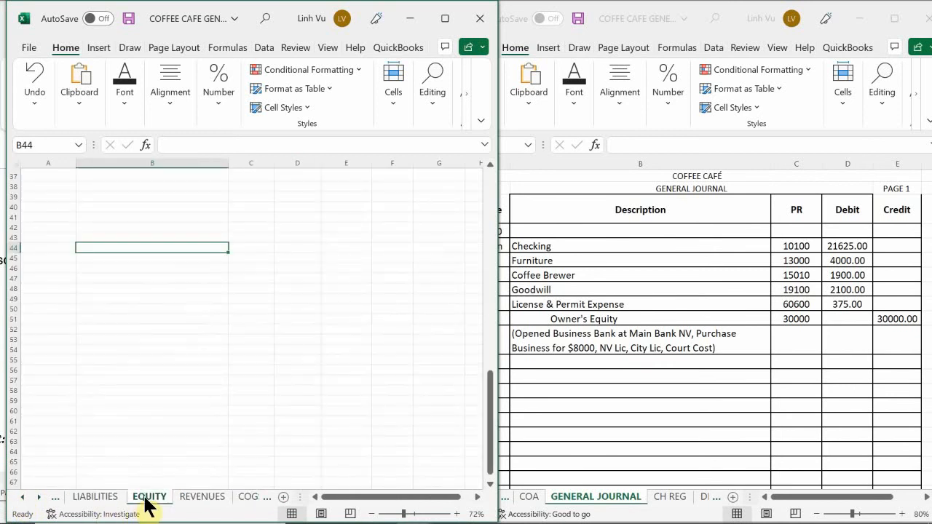
{"action": "left_click", "coordinate": [94, 393]}
{"action": "scroll", "coordinate": [138, 364], "scroll_direction": "up", "scroll_amount": 12}
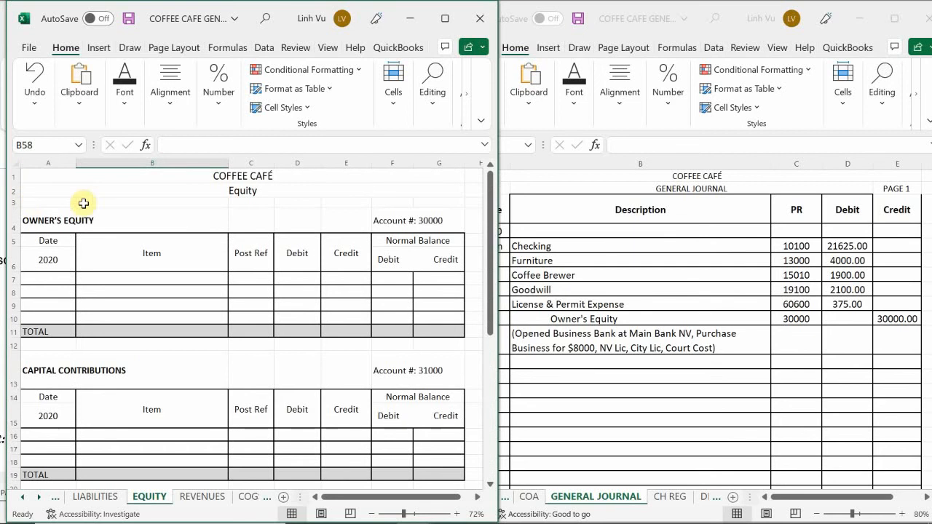
{"action": "left_click", "coordinate": [51, 281]}
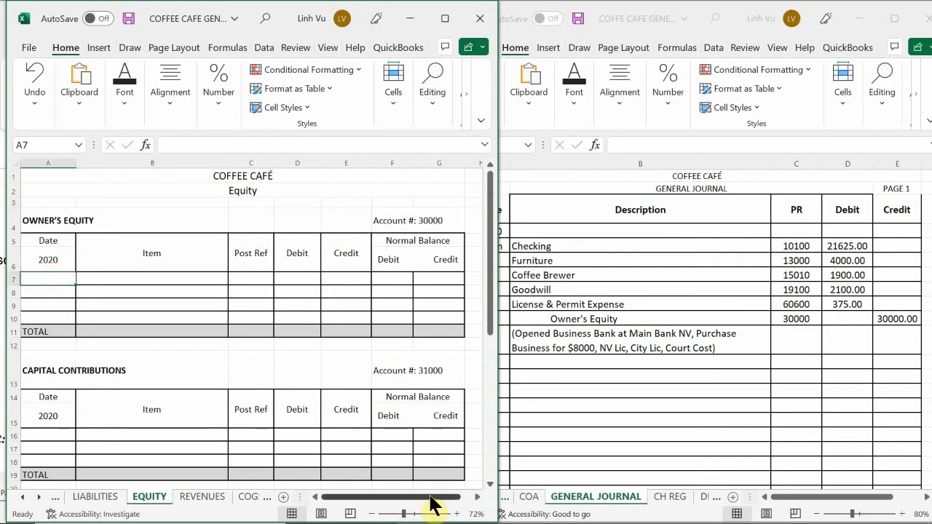
{"action": "type", "text": "6/4"}
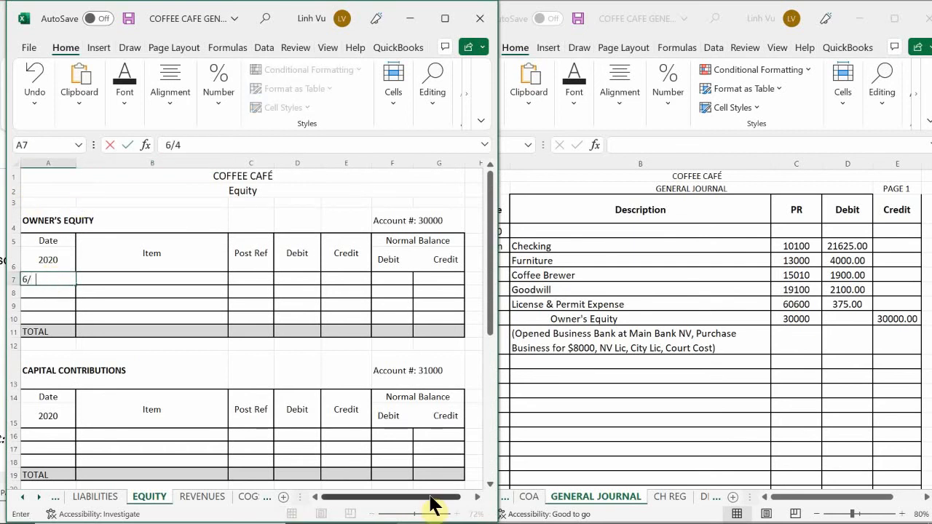
{"action": "key", "text": "Return"}
Step: Enter the item description Original Investment in B7 for the Owner's Equity entry
{"action": "key", "text": "Right"}
{"action": "key", "text": "Up"}
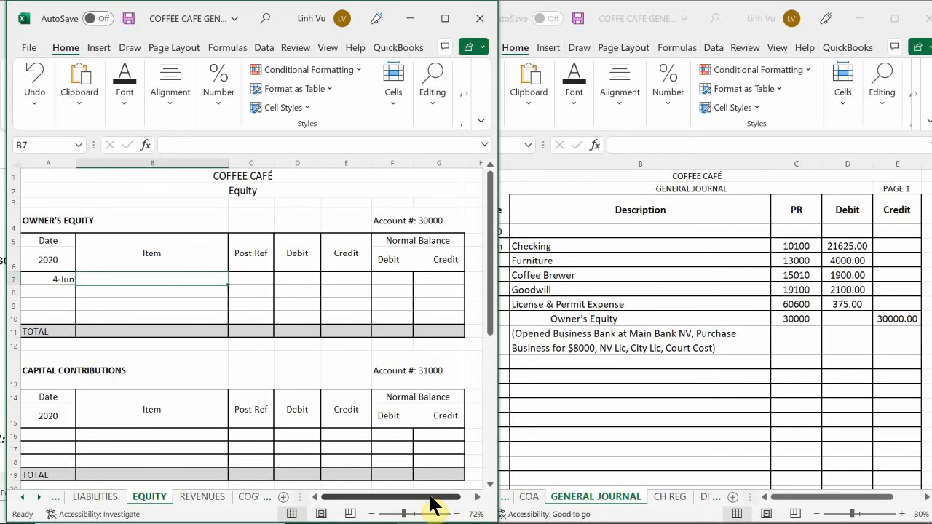
{"action": "type", "text": "O"}
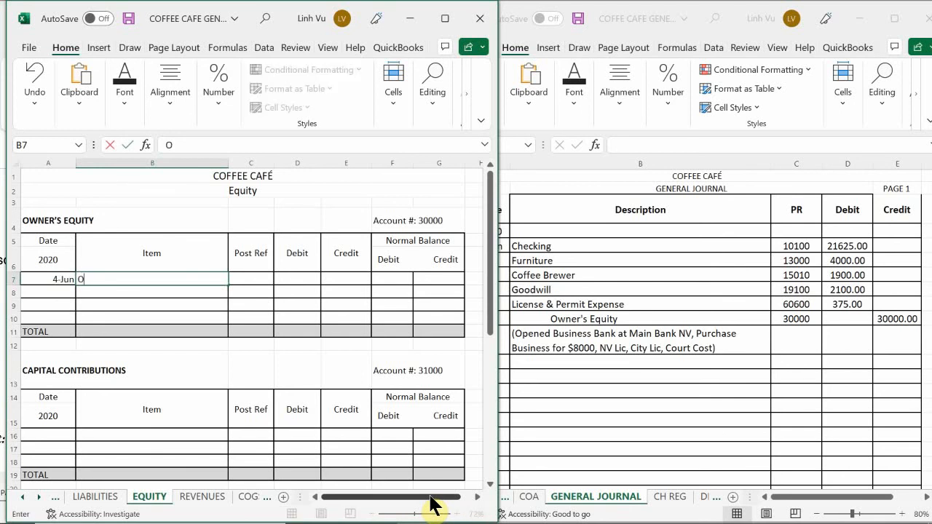
{"action": "type", "text": "riginal Investment"}
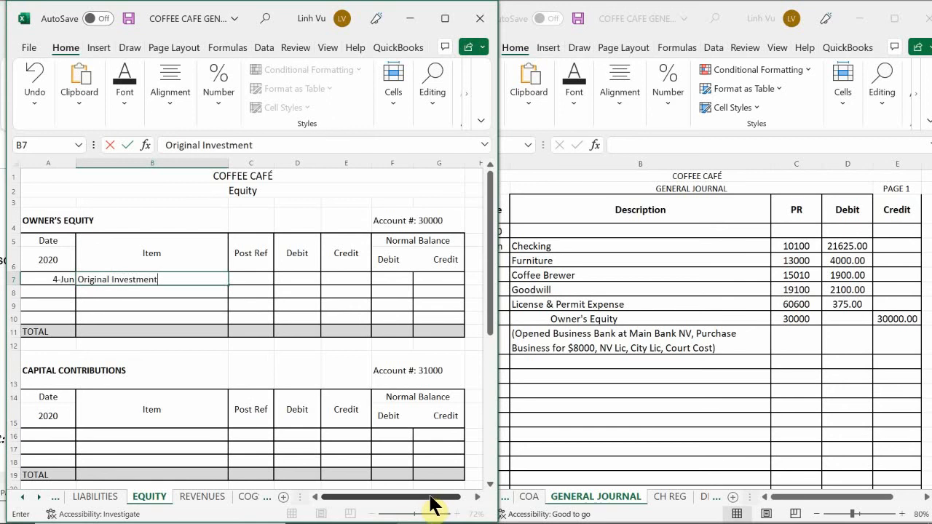
{"action": "key", "text": "Return"}
Step: Enter post reference GJ1 in C7 for the Owner's Equity entry
{"action": "key", "text": "Right"}
{"action": "key", "text": "Up"}
{"action": "type", "text": "GJ"}
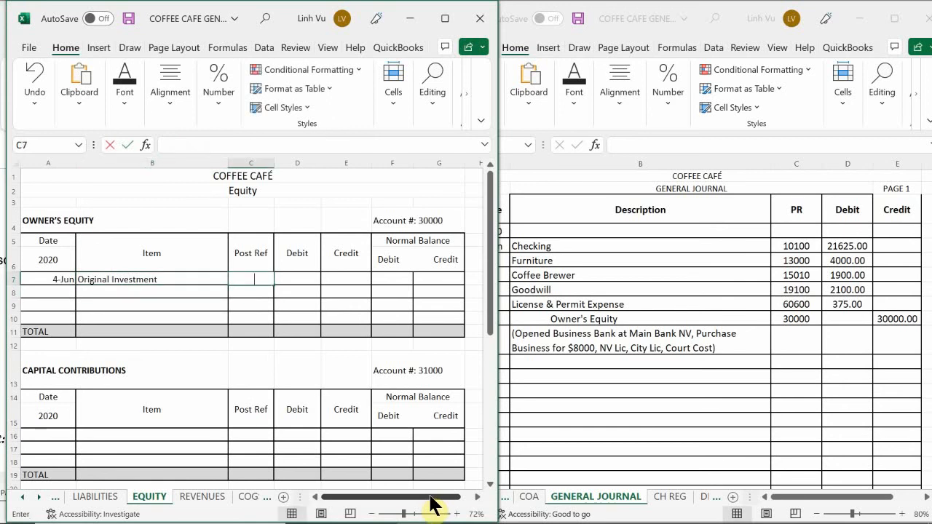
{"action": "type", "text": "1"}
{"action": "key", "text": "Return"}
Step: Enter 30000 in E7 as the Owner's Equity credit
{"action": "key", "text": "Right"}
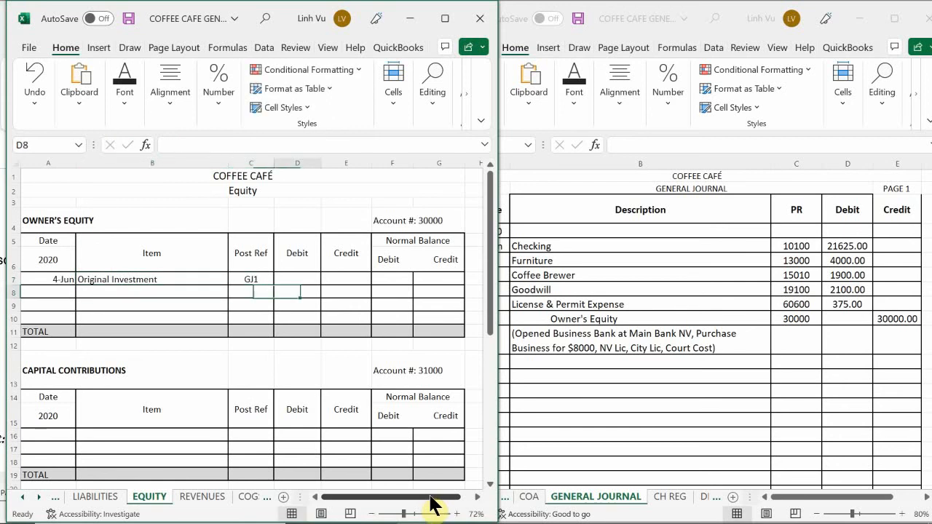
{"action": "key", "text": "Up"}
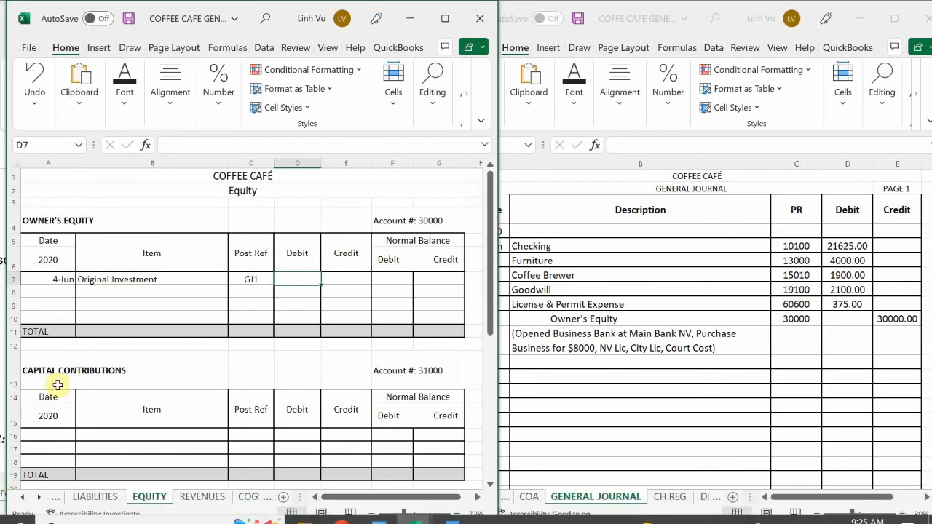
{"action": "left_click", "coordinate": [344, 277]}
{"action": "type", "text": "30000"}
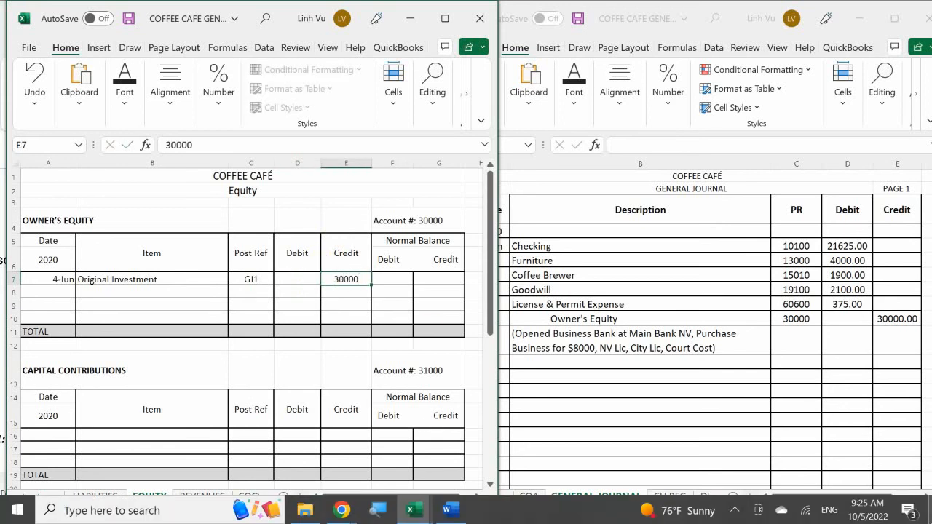
{"action": "key", "text": "Return"}
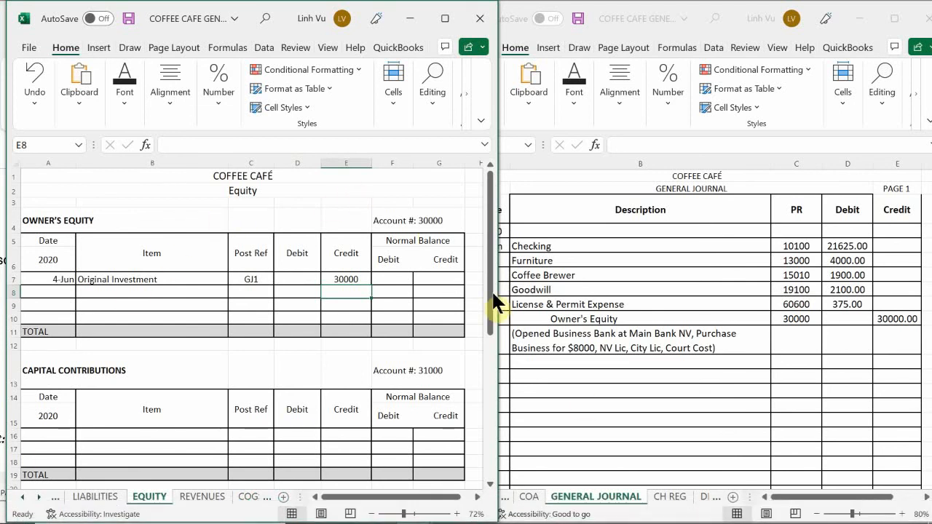
Step: Enter the formula =E7 in G7 to carry the Owner's Equity credit into its credit balance
{"action": "left_click", "coordinate": [427, 278]}
{"action": "type", "text": "="}
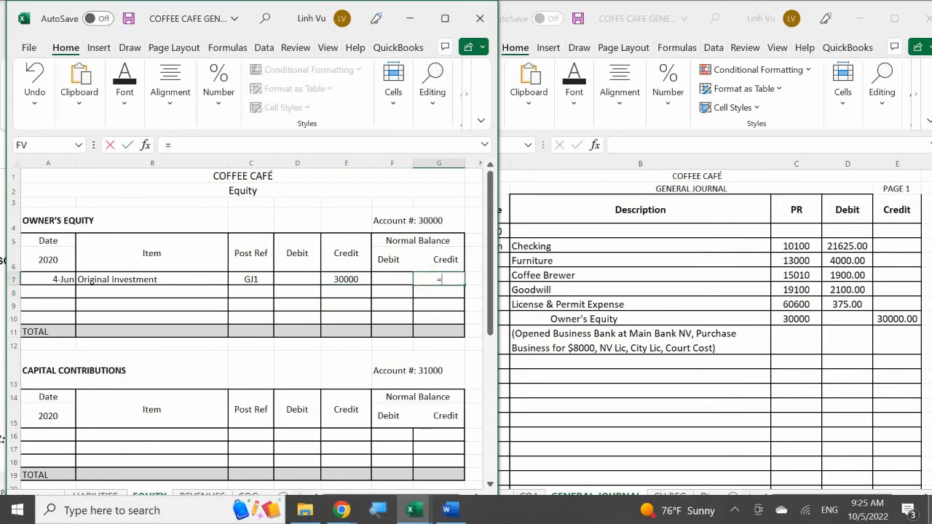
{"action": "left_click", "coordinate": [346, 279]}
{"action": "key", "text": "Return"}
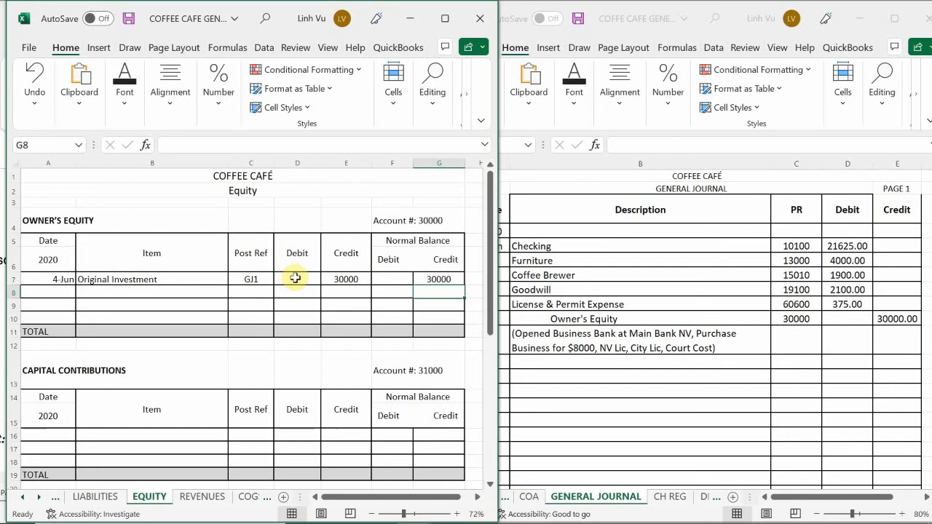
Step: Apply the comma number style to the Owner's Equity account's debit, credit and balance cells D7:G11
{"action": "left_click_drag", "start_coordinate": [295, 278], "coordinate": [448, 327]}
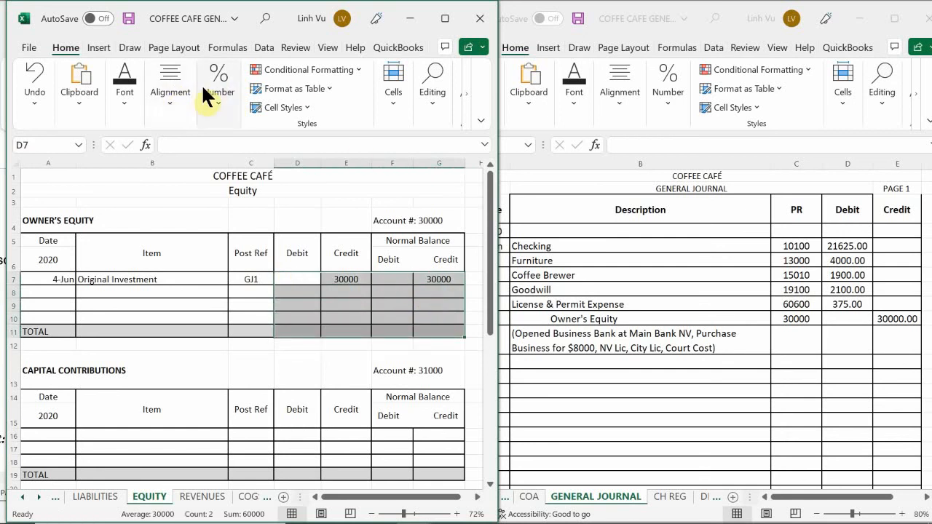
{"action": "left_click", "coordinate": [219, 94]}
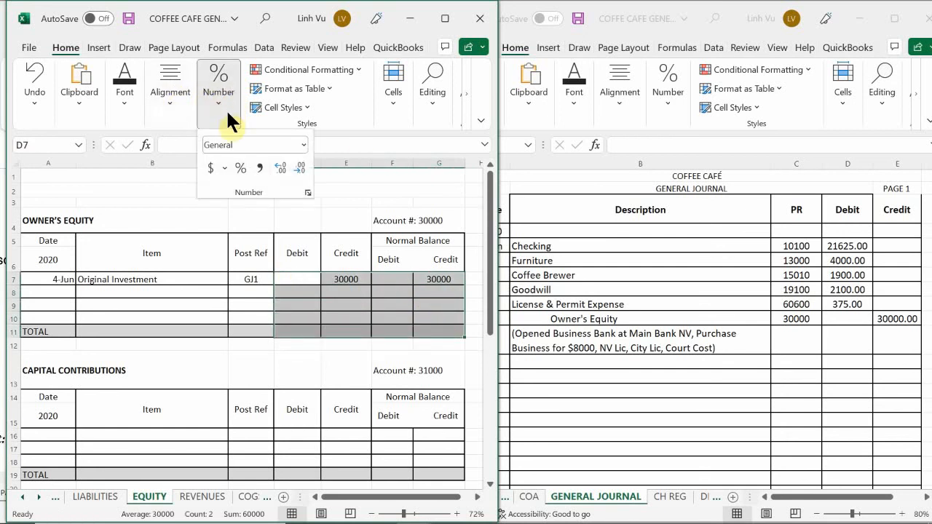
{"action": "left_click", "coordinate": [259, 168]}
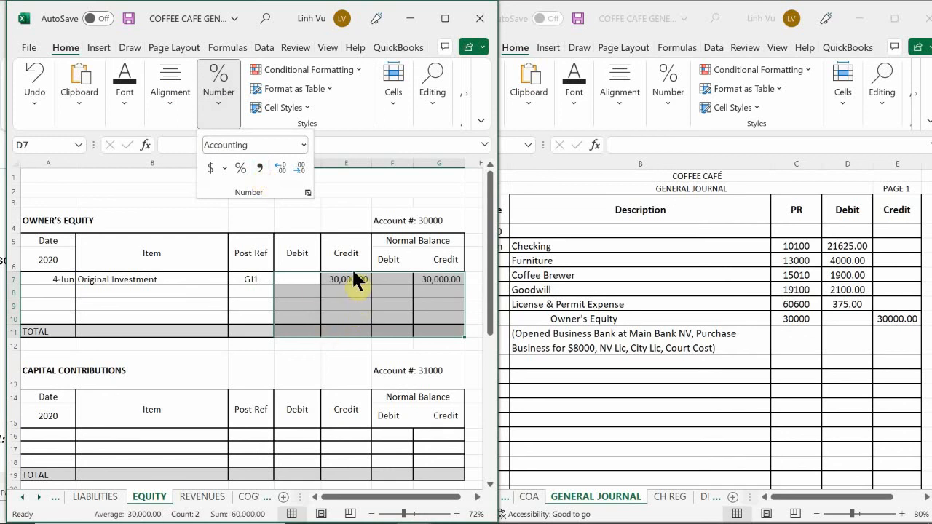
{"action": "left_click", "coordinate": [364, 298]}
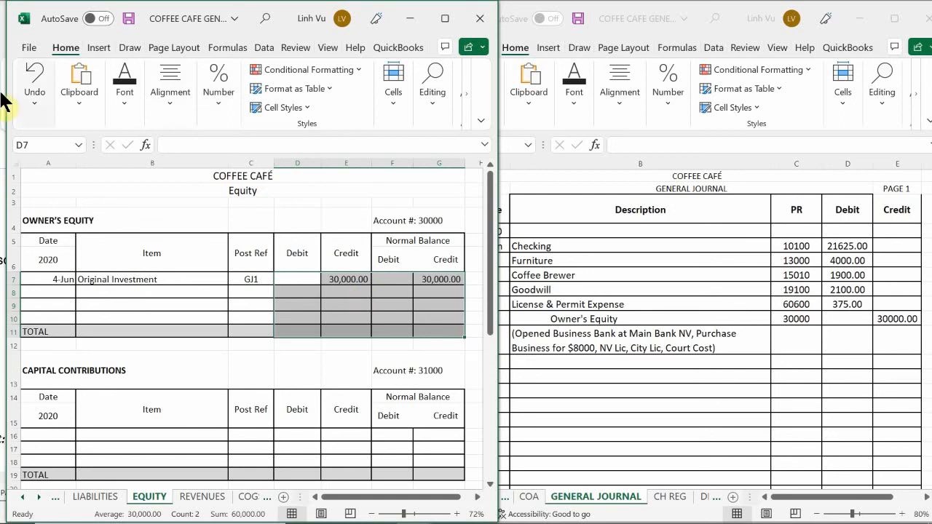
{"action": "left_click", "coordinate": [112, 316]}
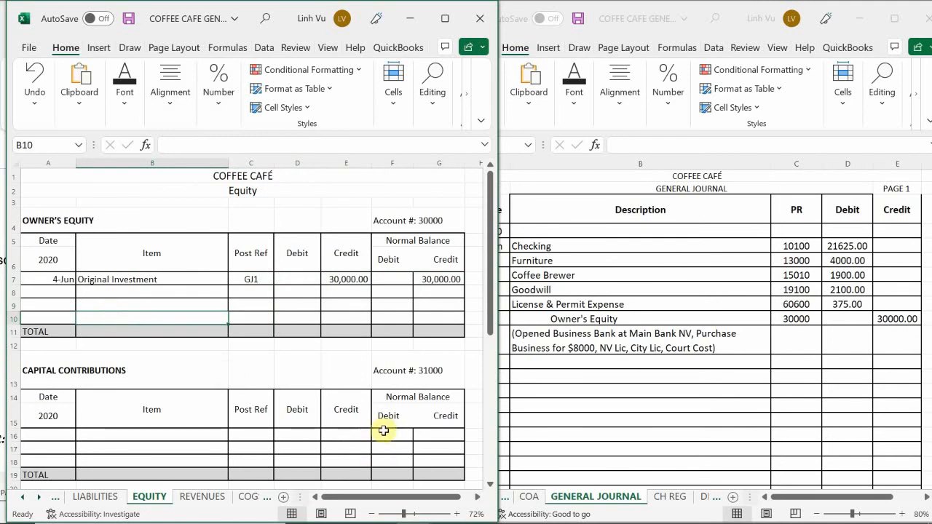
Step: Switch to the Coffee Café Word document and review the 4 June transactions following the opening entry, including the line of credit application and furniture sale
{"action": "mouse_move", "coordinate": [379, 515]}
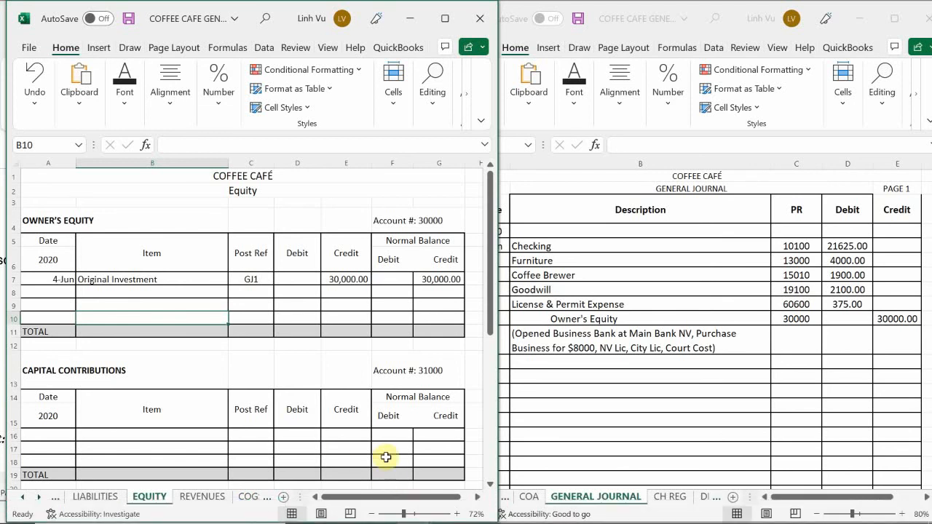
{"action": "left_click", "coordinate": [449, 510]}
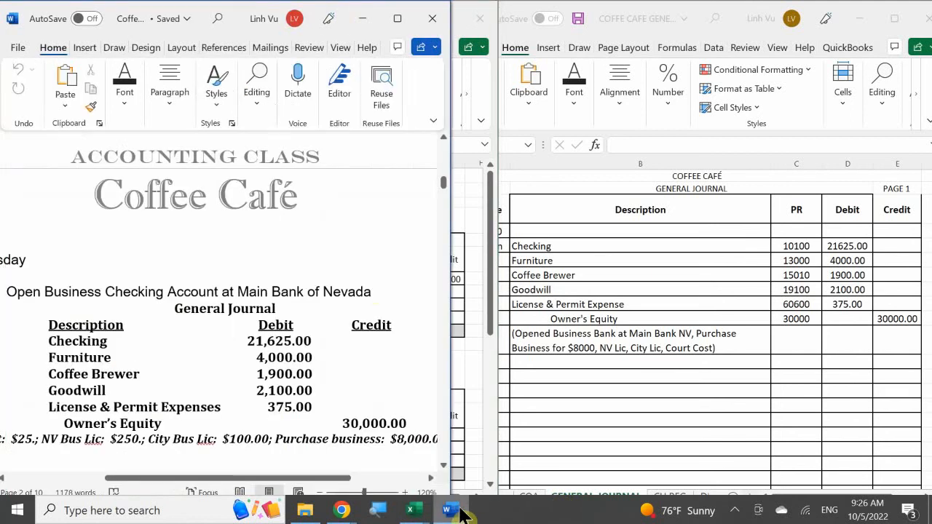
{"action": "scroll", "coordinate": [371, 292], "scroll_direction": "down", "scroll_amount": 4}
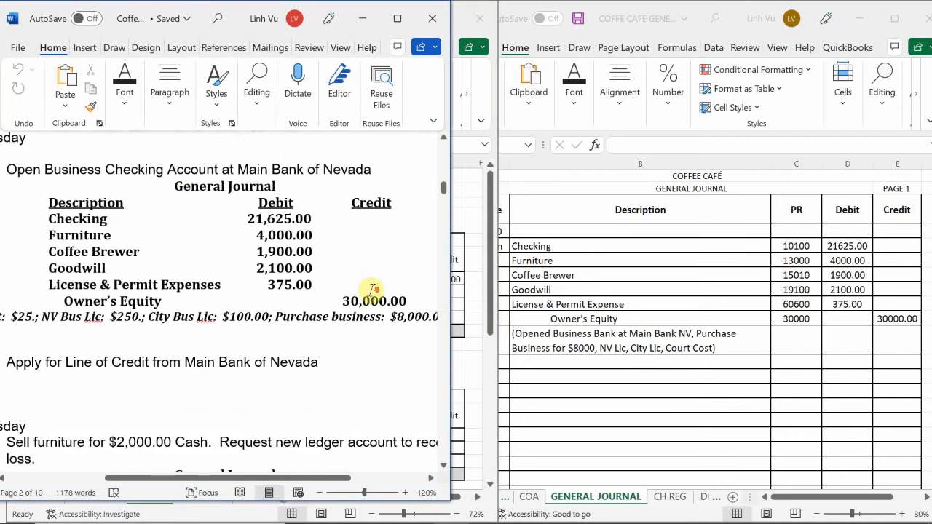
{"action": "scroll", "coordinate": [371, 291], "scroll_direction": "down", "scroll_amount": 1}
{"action": "scroll", "coordinate": [370, 290], "scroll_direction": "up", "scroll_amount": 2}
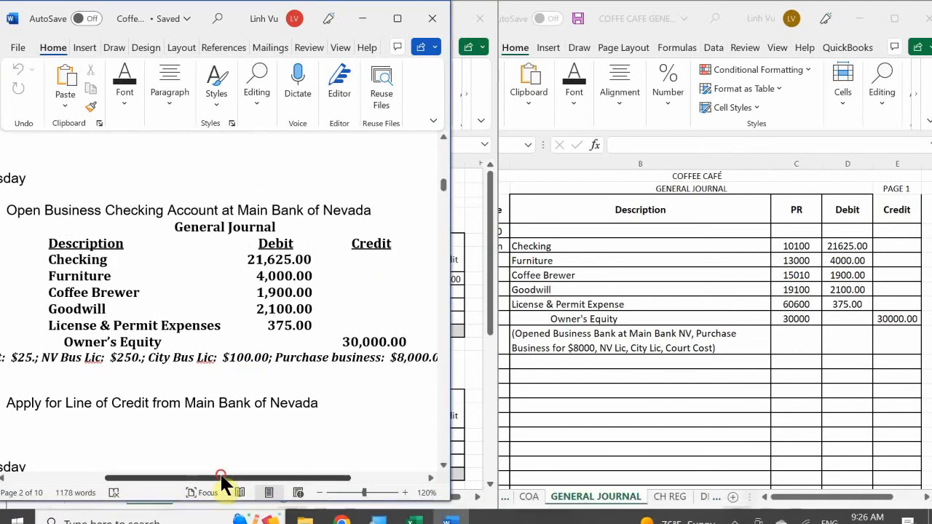
{"action": "left_click_drag", "start_coordinate": [220, 475], "coordinate": [167, 477]}
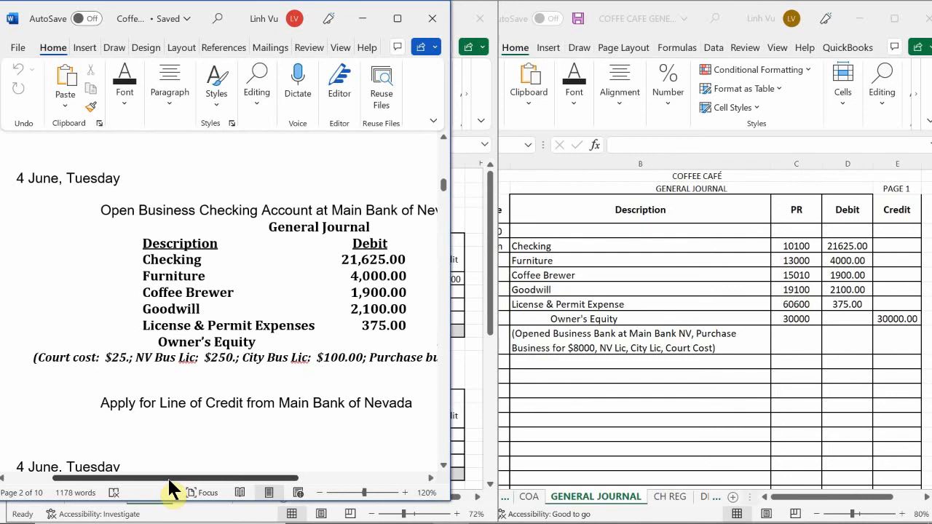
{"action": "left_click_drag", "start_coordinate": [169, 477], "coordinate": [204, 495]}
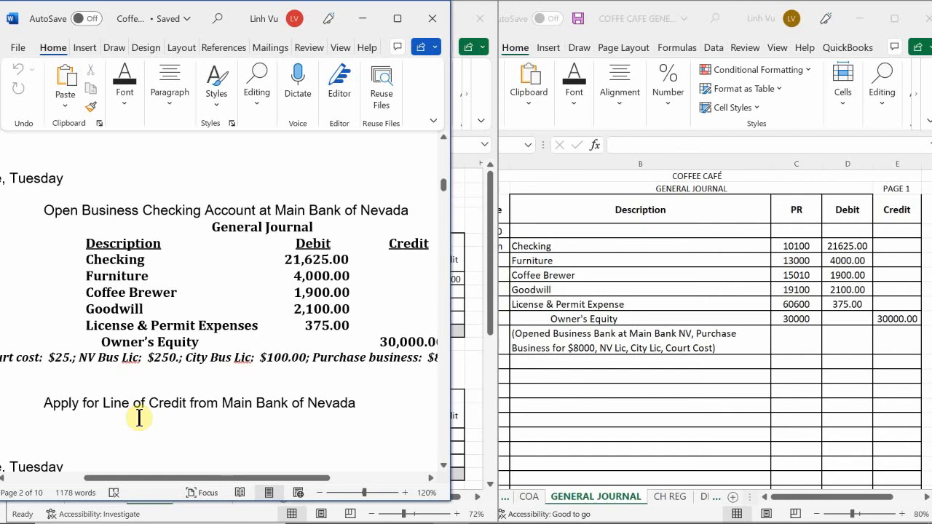
{"action": "scroll", "coordinate": [138, 418], "scroll_direction": "down", "scroll_amount": 3}
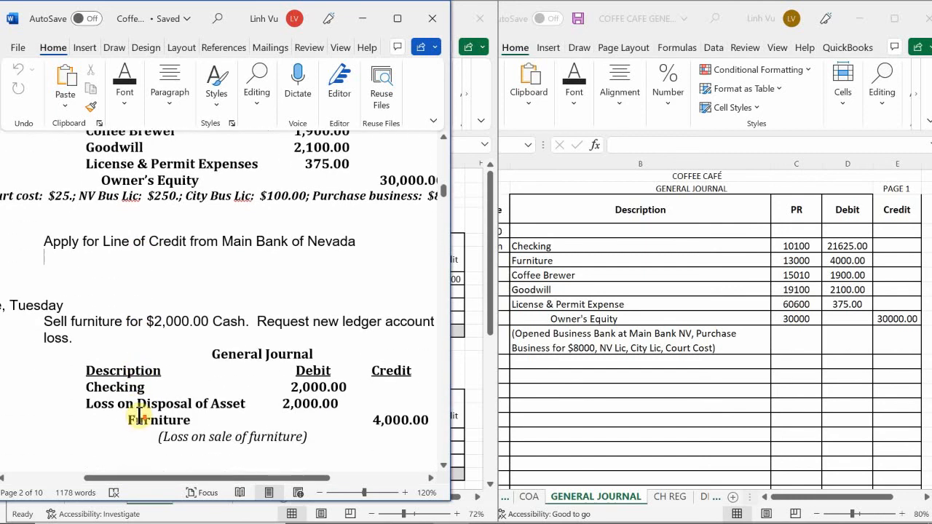
{"action": "scroll", "coordinate": [138, 417], "scroll_direction": "up", "scroll_amount": 1}
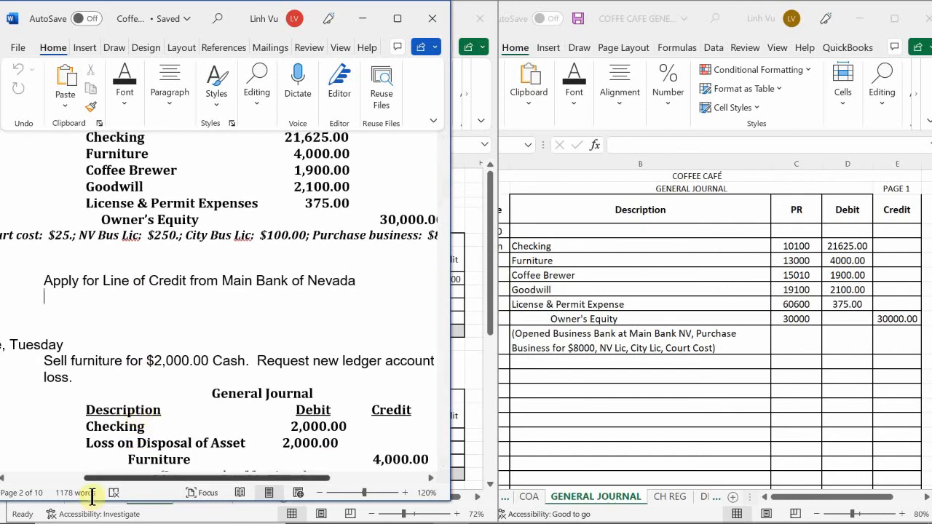
{"action": "left_click_drag", "start_coordinate": [143, 478], "coordinate": [129, 505]}
{"action": "scroll", "coordinate": [159, 429], "scroll_direction": "up", "scroll_amount": 1}
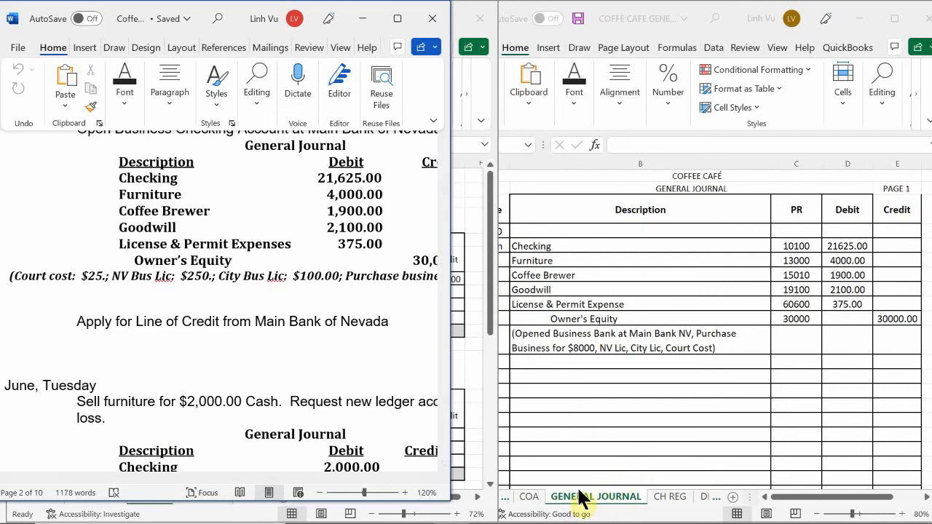
Step: Switch to the journal workbook in Excel and examine the chart of accounts on the COA sheet, returning to its beginning at A1
{"action": "left_click", "coordinate": [527, 499]}
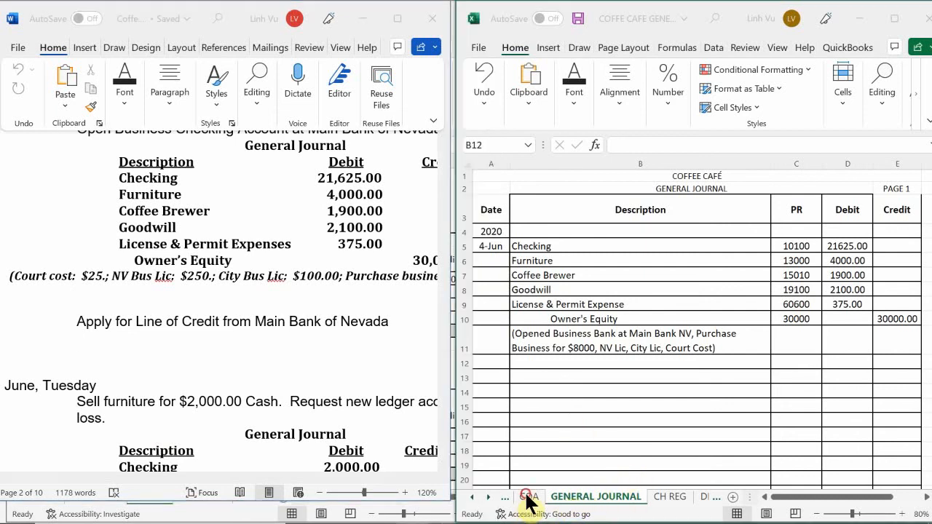
{"action": "left_click", "coordinate": [526, 499]}
{"action": "left_click", "coordinate": [604, 302]}
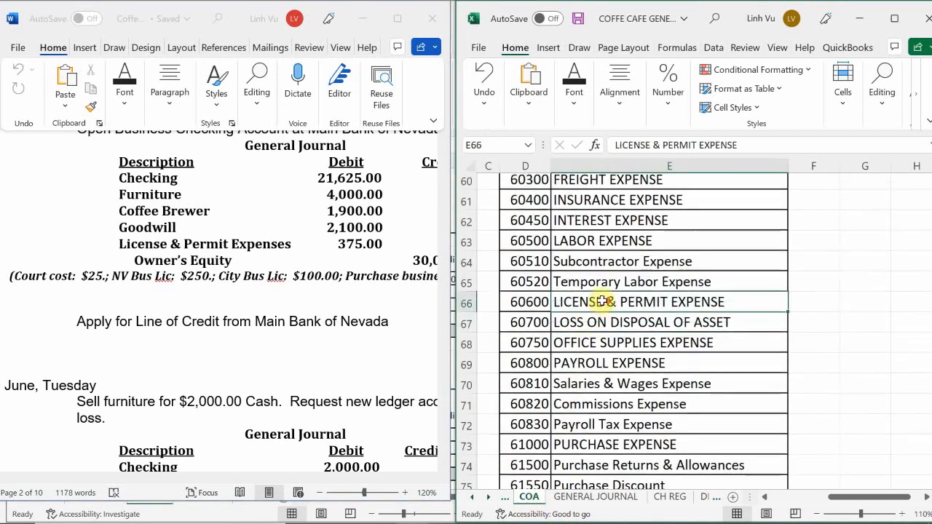
{"action": "scroll", "coordinate": [604, 301], "scroll_direction": "up", "scroll_amount": 20}
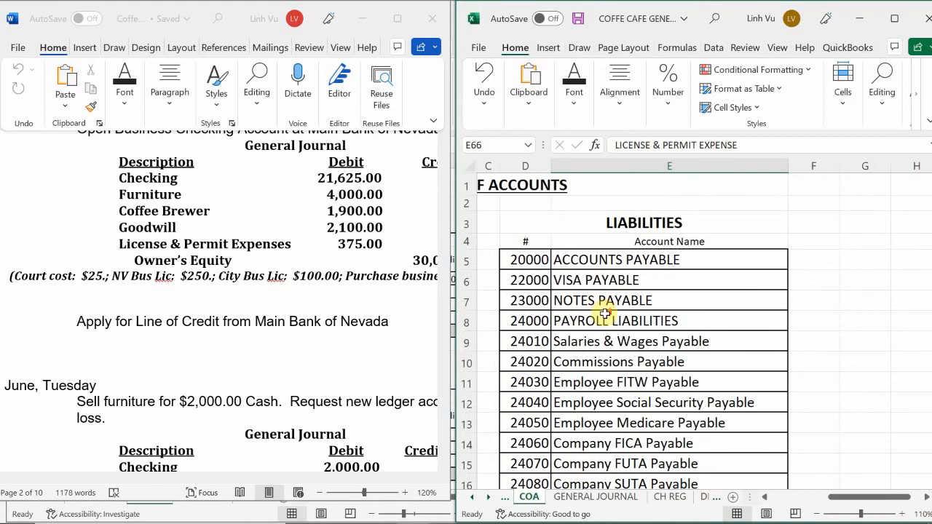
{"action": "key", "text": "Left"}
{"action": "key", "text": "Left"}
{"action": "key", "text": "Left"}
{"action": "key", "text": "Left"}
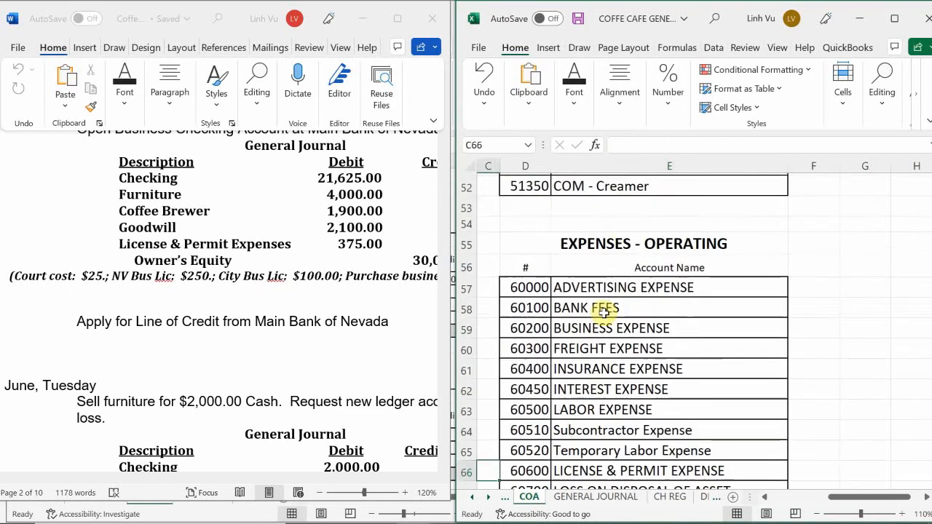
{"action": "key", "text": "Up"}
{"action": "key", "text": "Up"}
{"action": "key", "text": "Up"}
{"action": "key", "text": "Up"}
{"action": "key", "text": "Up"}
{"action": "key", "text": "Up"}
{"action": "key", "text": "Up"}
{"action": "key", "text": "Up"}
{"action": "key", "text": "Up"}
{"action": "key", "text": "Up"}
{"action": "key", "text": "Up"}
{"action": "key", "text": "Up"}
{"action": "key", "text": "Up"}
{"action": "key", "text": "Up"}
{"action": "key", "text": "Up"}
{"action": "key", "text": "Up"}
{"action": "key", "text": "Up"}
{"action": "key", "text": "Up"}
{"action": "key", "text": "Up"}
{"action": "key", "text": "Up"}
{"action": "key", "text": "Up"}
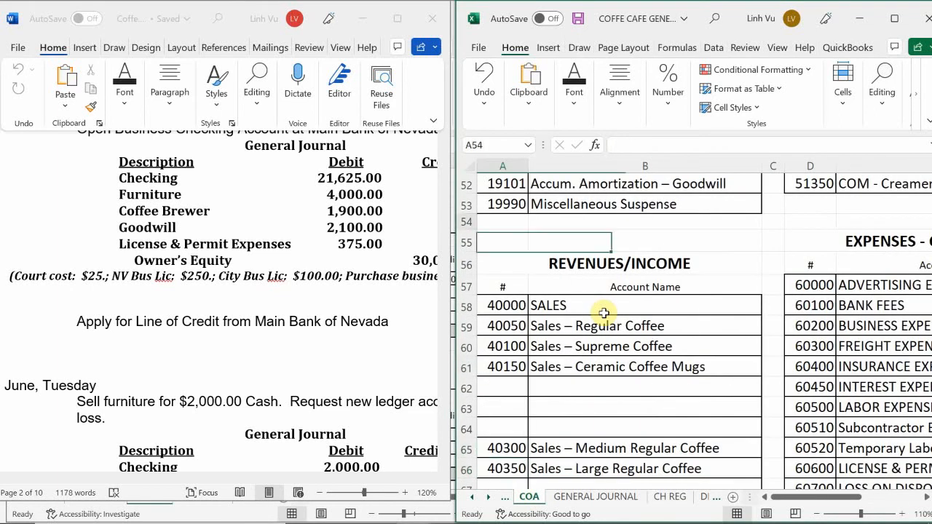
{"action": "key", "text": "Up"}
{"action": "key", "text": "Up"}
{"action": "key", "text": "Up"}
{"action": "key", "text": "Up"}
{"action": "key", "text": "Up"}
{"action": "key", "text": "Up"}
{"action": "key", "text": "Up"}
{"action": "key", "text": "Up"}
{"action": "key", "text": "Up"}
{"action": "key", "text": "Up"}
{"action": "key", "text": "Up"}
{"action": "key", "text": "Up"}
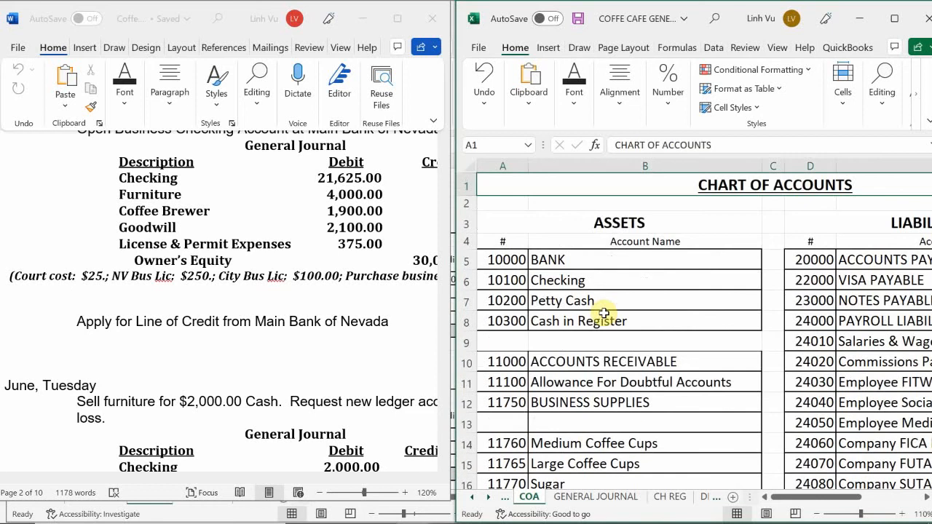
Step: Examine the chart of accounts on the COA sheet, from the asset accounts through equity and cost of goods sold to operating expenses
{"action": "key", "text": "Down"}
{"action": "key", "text": "Down"}
{"action": "key", "text": "Down"}
{"action": "key", "text": "Down"}
{"action": "key", "text": "Down"}
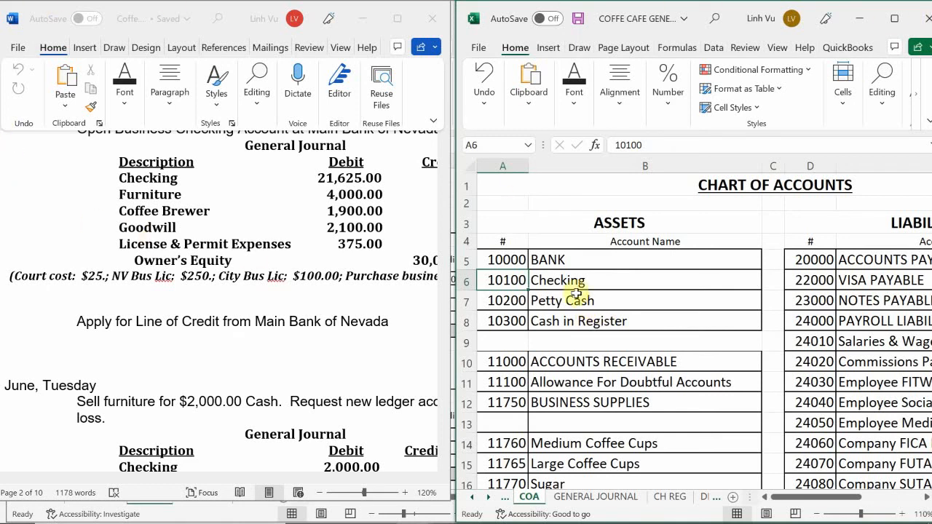
{"action": "scroll", "coordinate": [576, 293], "scroll_direction": "down", "scroll_amount": 5}
{"action": "scroll", "coordinate": [576, 292], "scroll_direction": "down", "scroll_amount": 1}
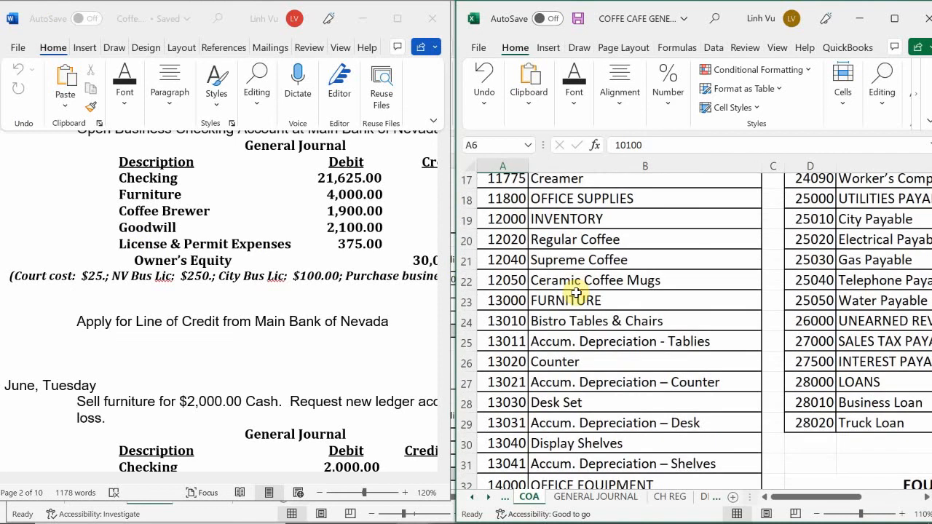
{"action": "scroll", "coordinate": [716, 401], "scroll_direction": "down", "scroll_amount": 2}
{"action": "scroll", "coordinate": [715, 401], "scroll_direction": "down", "scroll_amount": 1}
{"action": "left_click", "coordinate": [683, 339]}
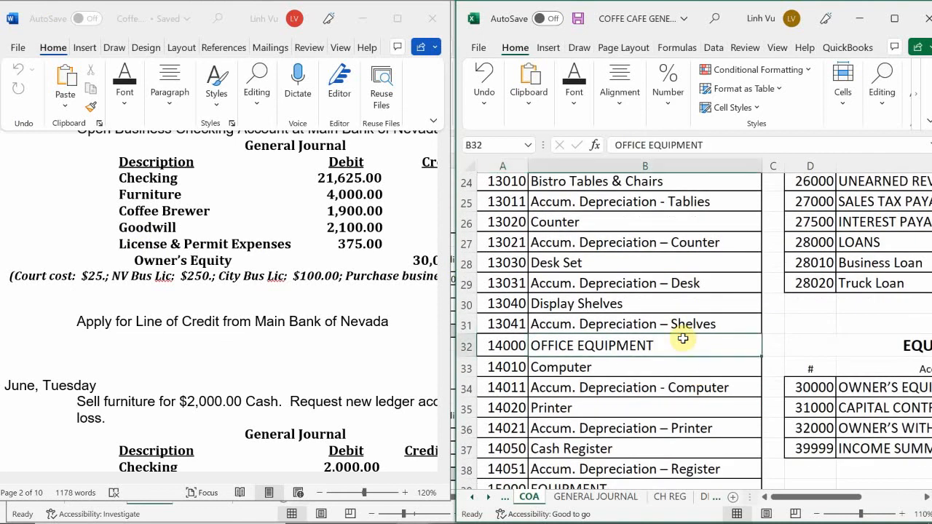
{"action": "key", "text": "Right"}
{"action": "key", "text": "Right"}
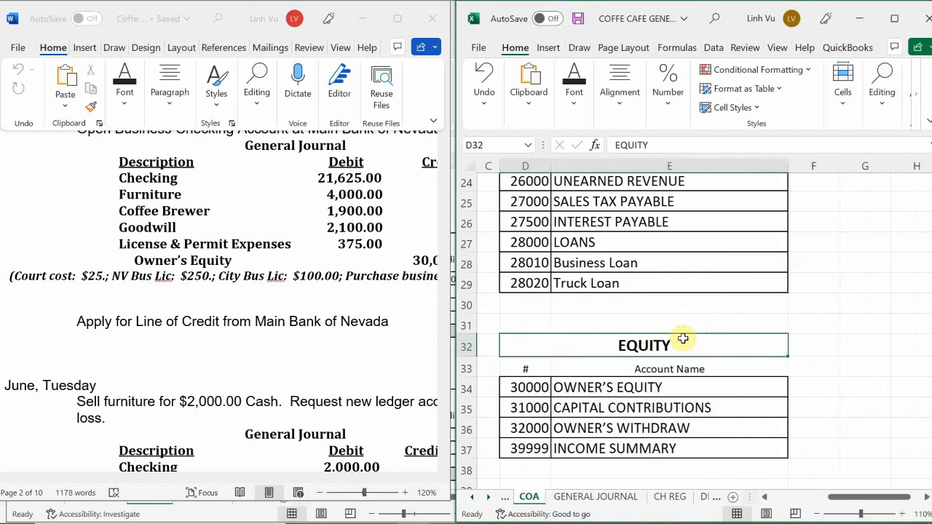
{"action": "key", "text": "Down"}
{"action": "key", "text": "Down"}
{"action": "key", "text": "Down"}
{"action": "key", "text": "Down"}
{"action": "key", "text": "Down"}
{"action": "key", "text": "Down"}
{"action": "key", "text": "Down"}
{"action": "key", "text": "Down"}
{"action": "key", "text": "Down"}
{"action": "key", "text": "Down"}
{"action": "key", "text": "Down"}
{"action": "key", "text": "Down"}
{"action": "key", "text": "Down"}
{"action": "key", "text": "Down"}
{"action": "key", "text": "Down"}
{"action": "key", "text": "Down"}
{"action": "key", "text": "Down"}
{"action": "key", "text": "Down"}
{"action": "key", "text": "Down"}
{"action": "key", "text": "Down"}
{"action": "key", "text": "Down"}
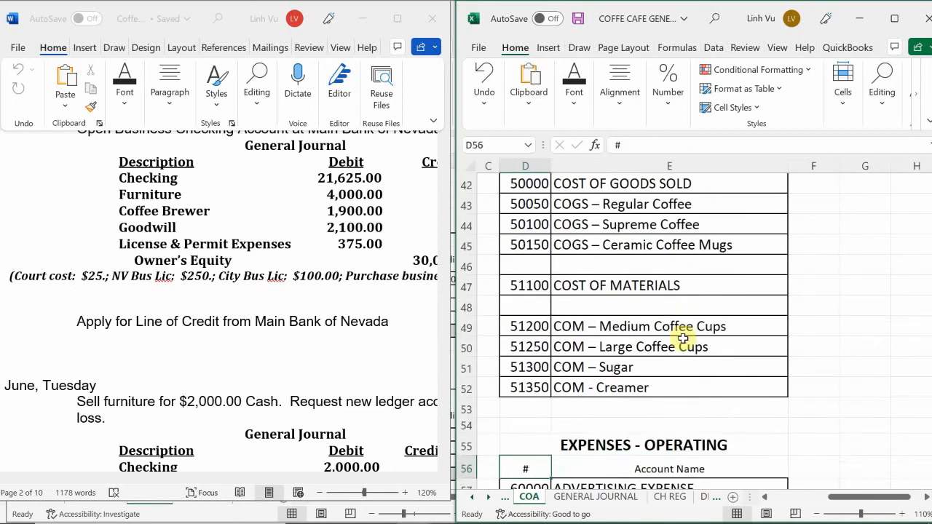
{"action": "key", "text": "Down"}
{"action": "key", "text": "Down"}
{"action": "key", "text": "Down"}
{"action": "key", "text": "Down"}
{"action": "key", "text": "Down"}
{"action": "key", "text": "Down"}
{"action": "key", "text": "Down"}
{"action": "key", "text": "Down"}
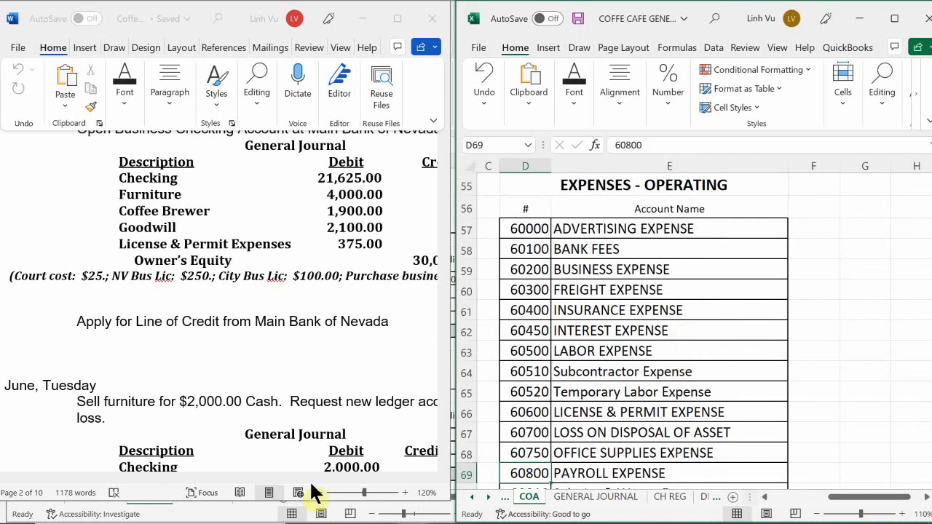
Step: Go to the GENERAL JOURNAL sheet and enter the date 6/4 in A13 for the furniture sale entry
{"action": "left_click", "coordinate": [574, 496]}
{"action": "left_click", "coordinate": [494, 377]}
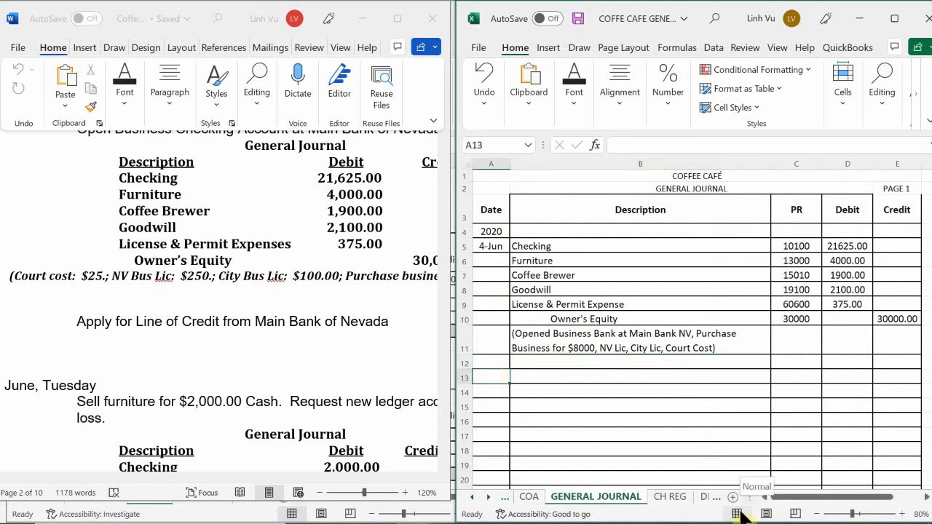
{"action": "type", "text": "6/"}
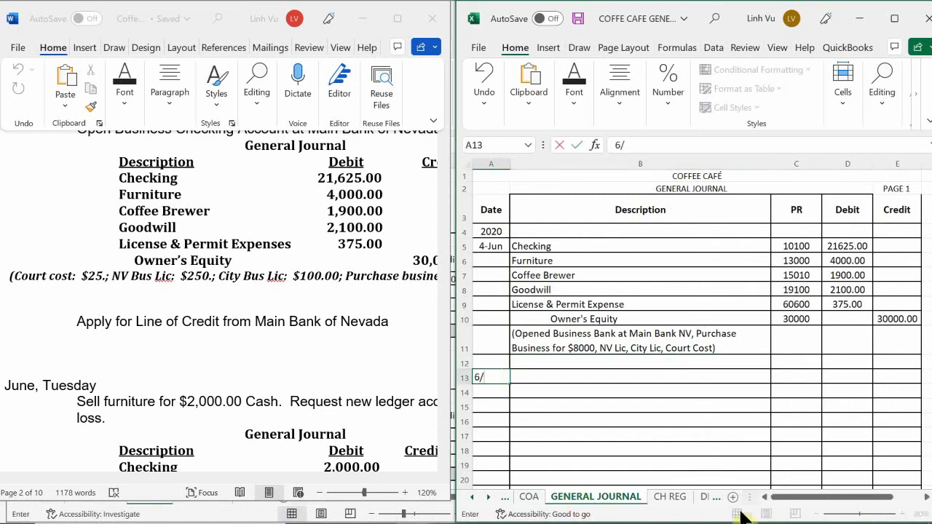
{"action": "type", "text": "4"}
{"action": "key", "text": "Return"}
Step: Fill in row 13 of the journal with the description Checking, posting reference 10100 and a debit of 2000
{"action": "key", "text": "Right"}
{"action": "key", "text": "Up"}
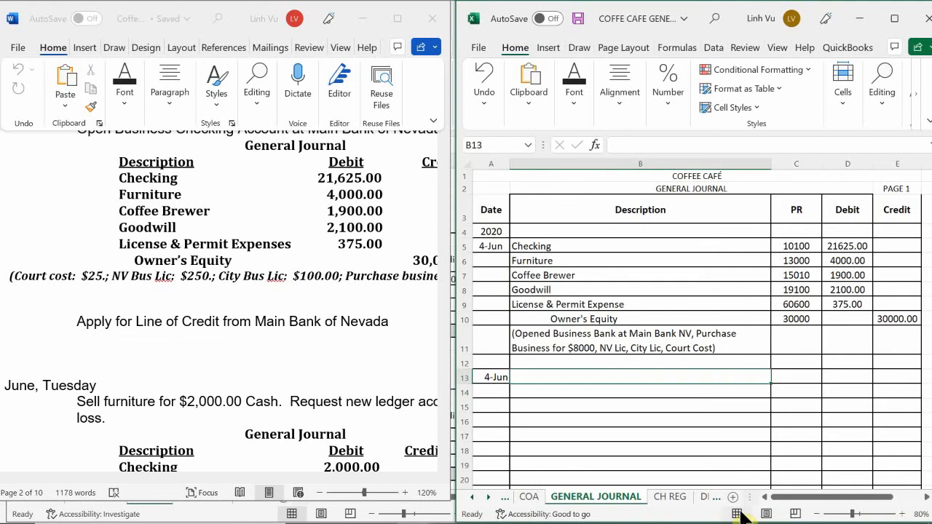
{"action": "type", "text": "Checking"}
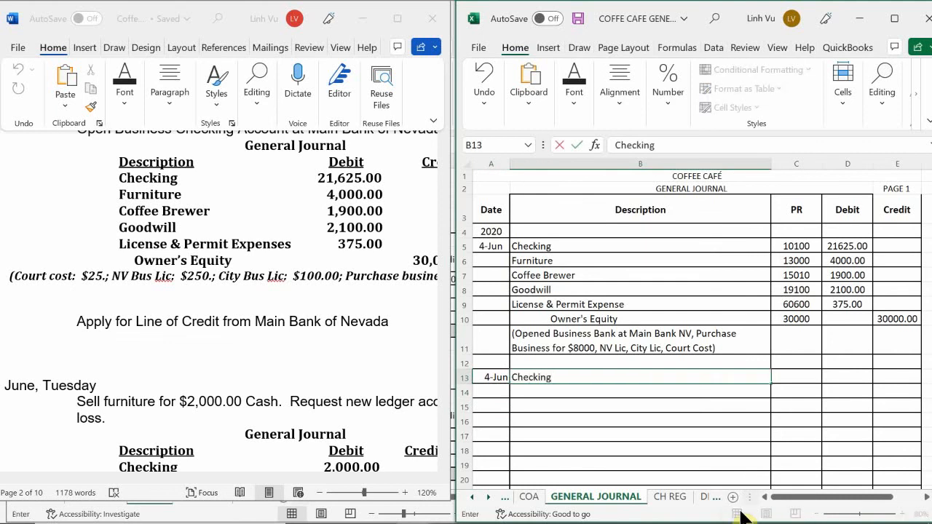
{"action": "key", "text": "Tab"}
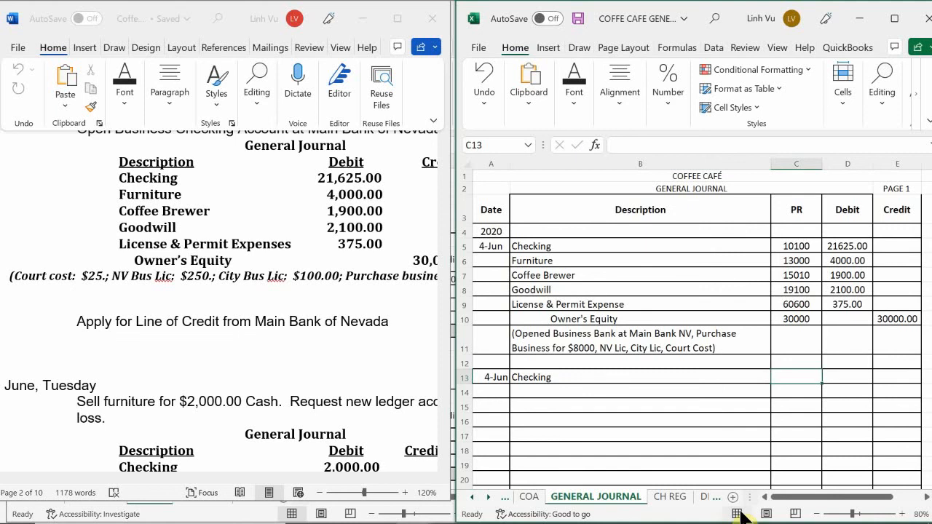
{"action": "type", "text": "10100"}
{"action": "key", "text": "Return"}
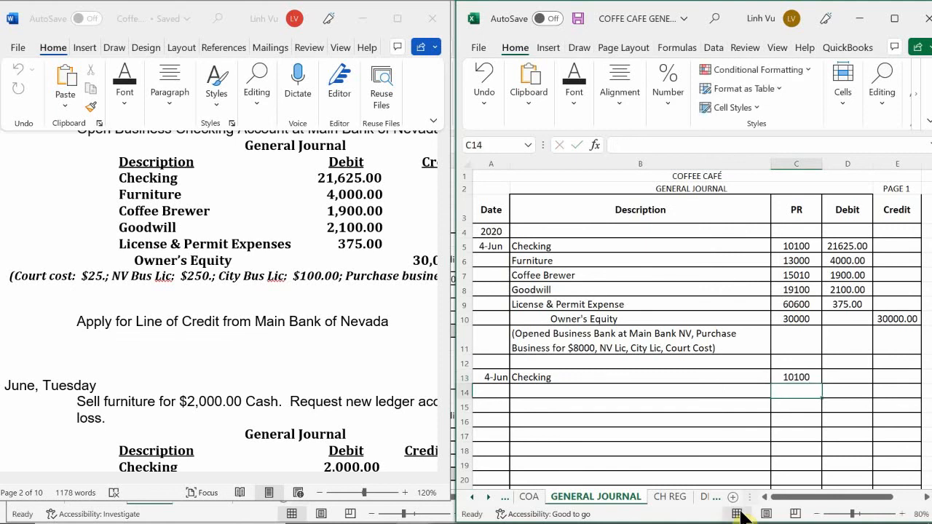
{"action": "key", "text": "Right"}
{"action": "key", "text": "Up"}
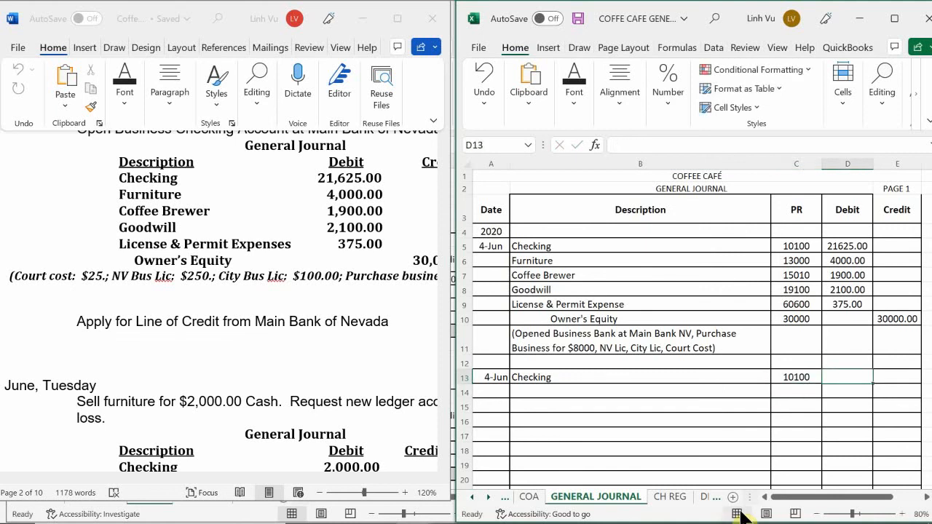
{"action": "type", "text": "2000"}
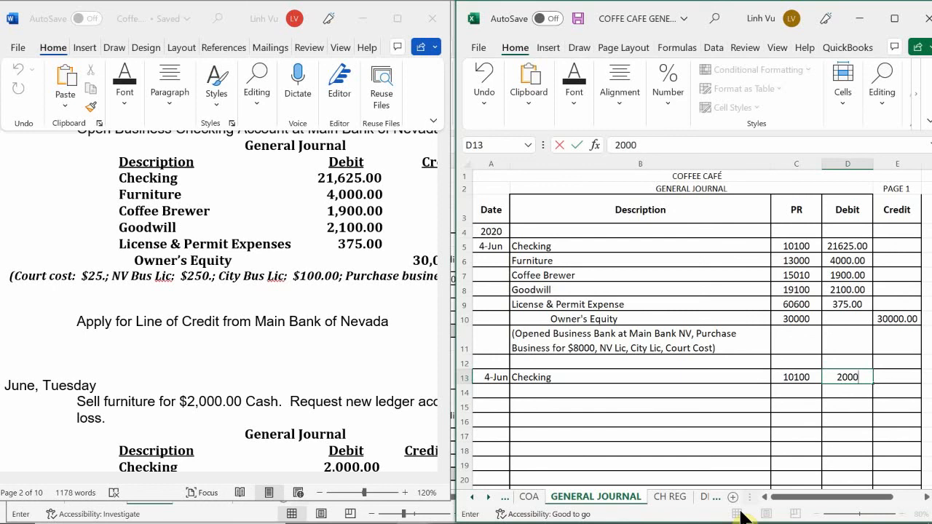
{"action": "key", "text": "Return"}
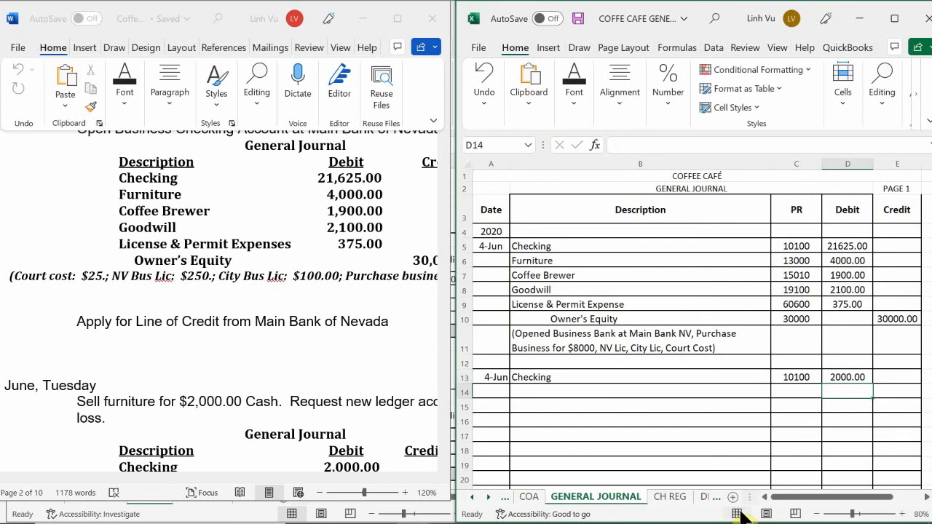
Step: Enter Loss on Disposal of Asset as the description in B14 with posting reference 60700 in C14
{"action": "key", "text": "Left"}
{"action": "key", "text": "Left"}
{"action": "key", "text": "Left"}
{"action": "key", "text": "Down"}
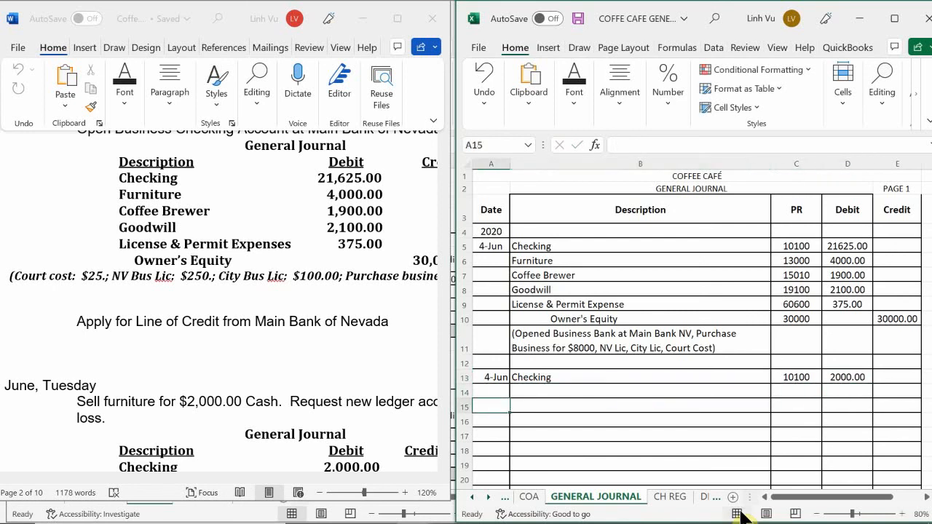
{"action": "key", "text": "Right"}
{"action": "key", "text": "Up"}
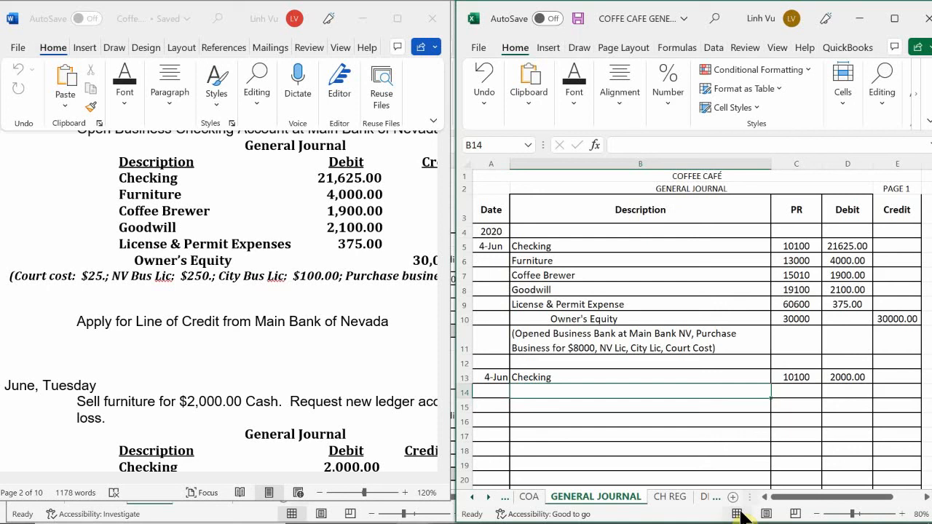
{"action": "type", "text": "K"}
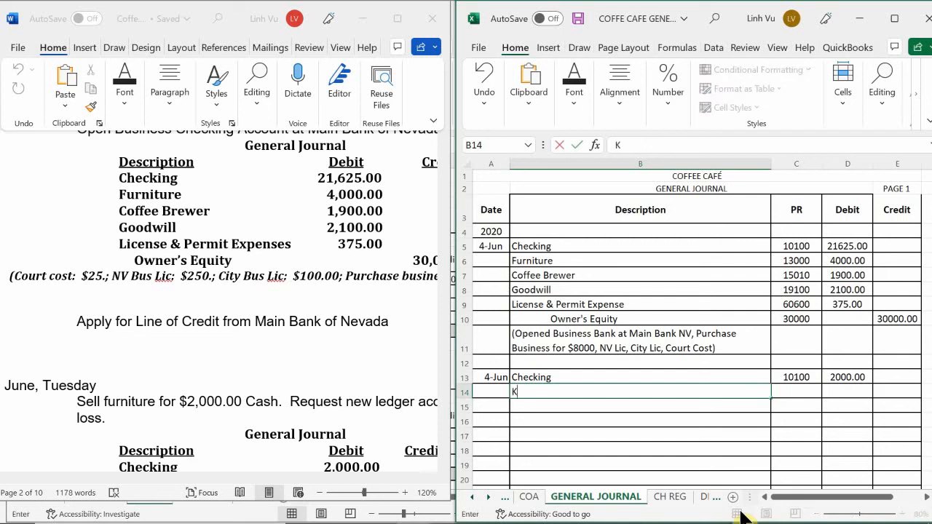
{"action": "key", "text": "BackSpace"}
{"action": "type", "text": "K"}
{"action": "key", "text": "BackSpace"}
{"action": "type", "text": "Loss on Dispo"}
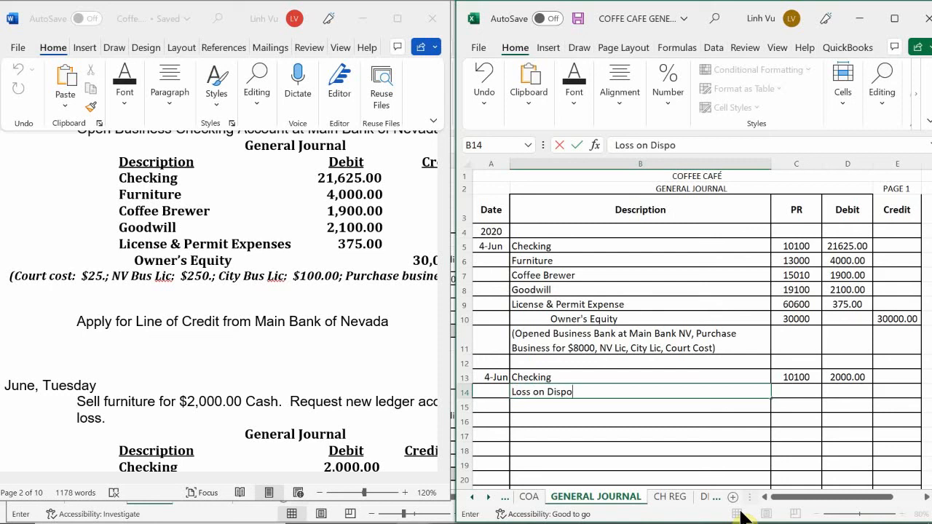
{"action": "type", "text": "sak if"}
{"action": "key", "text": "BackSpace"}
{"action": "key", "text": "BackSpace"}
{"action": "key", "text": "BackSpace"}
{"action": "key", "text": "BackSpace"}
{"action": "type", "text": "l of"}
{"action": "key", "text": "BackSpace"}
{"action": "type", "text": "of Asset"}
{"action": "key", "text": "Tab"}
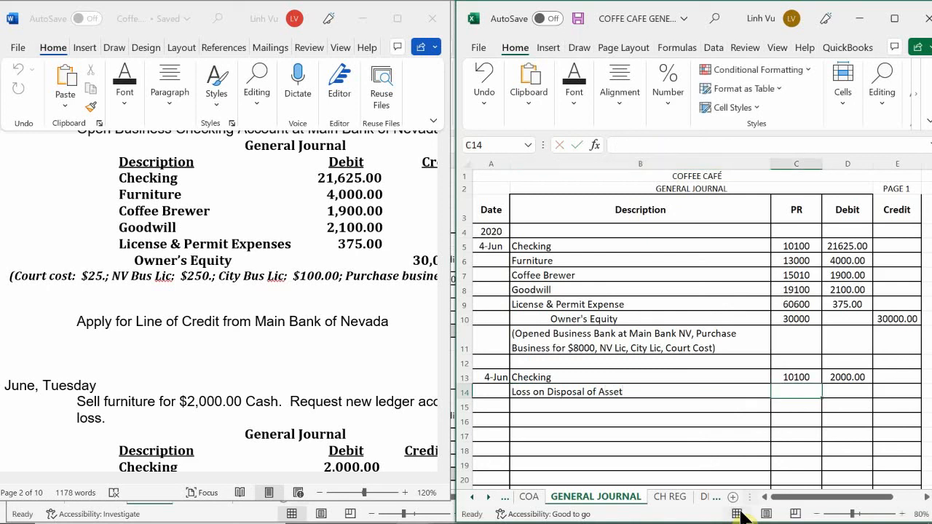
{"action": "type", "text": "60700"}
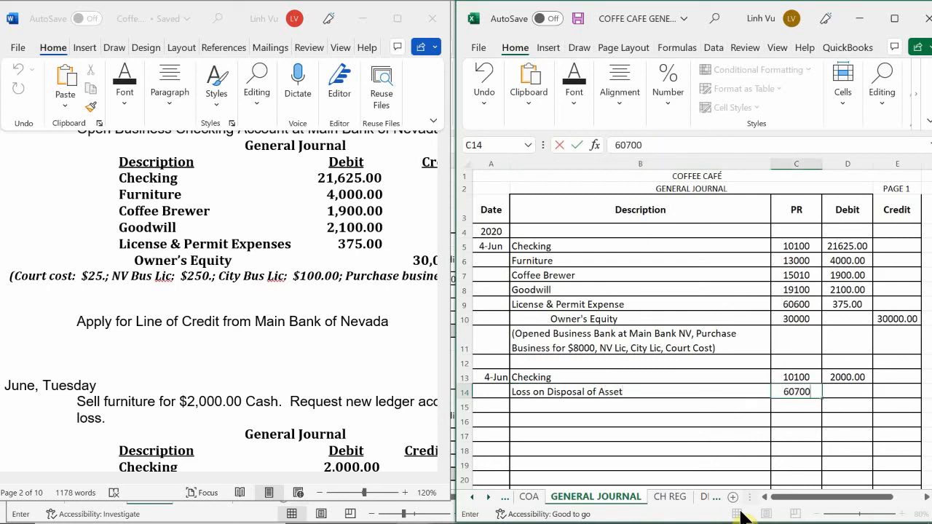
{"action": "key", "text": "Return"}
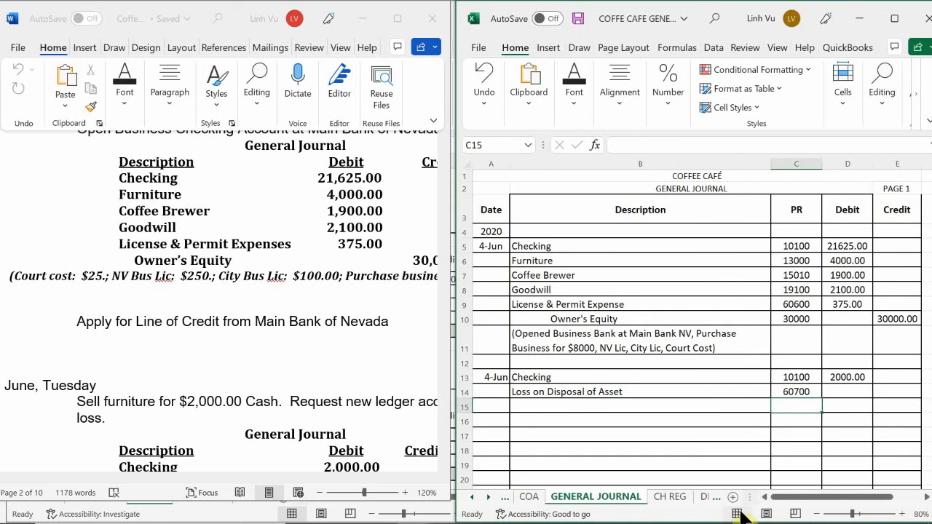
{"action": "key", "text": "Return"}
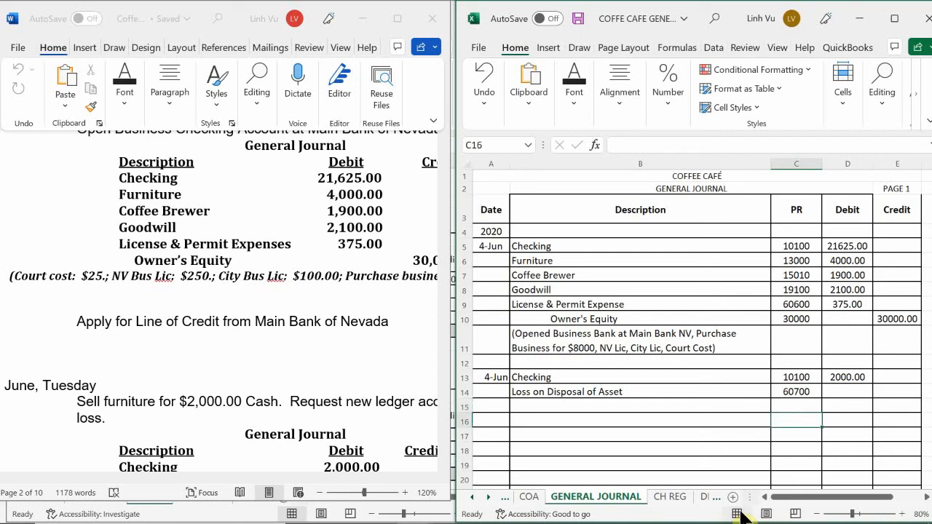
{"action": "left_click", "coordinate": [539, 304]}
{"action": "scroll", "coordinate": [538, 304], "scroll_direction": "down", "scroll_amount": 1}
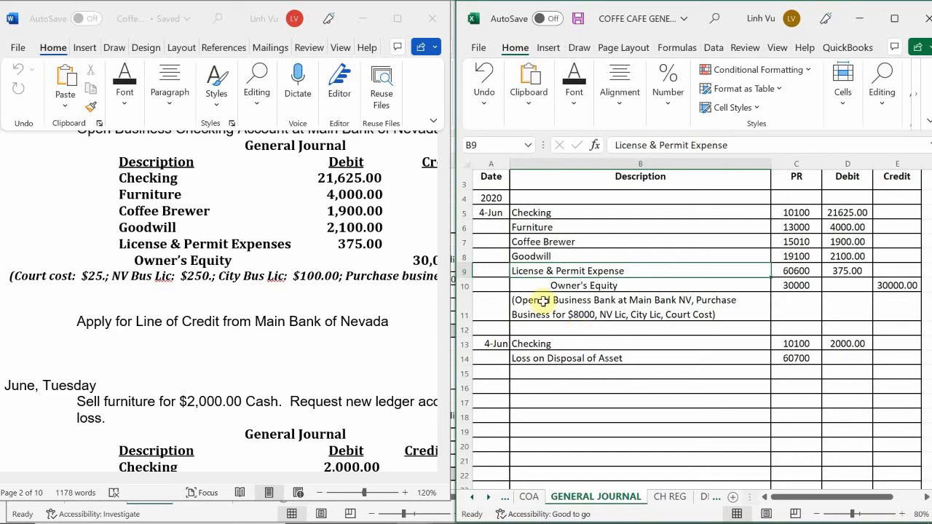
Step: Enter Furniture as an indented credit description in B15 of the general journal
{"action": "left_click", "coordinate": [557, 372]}
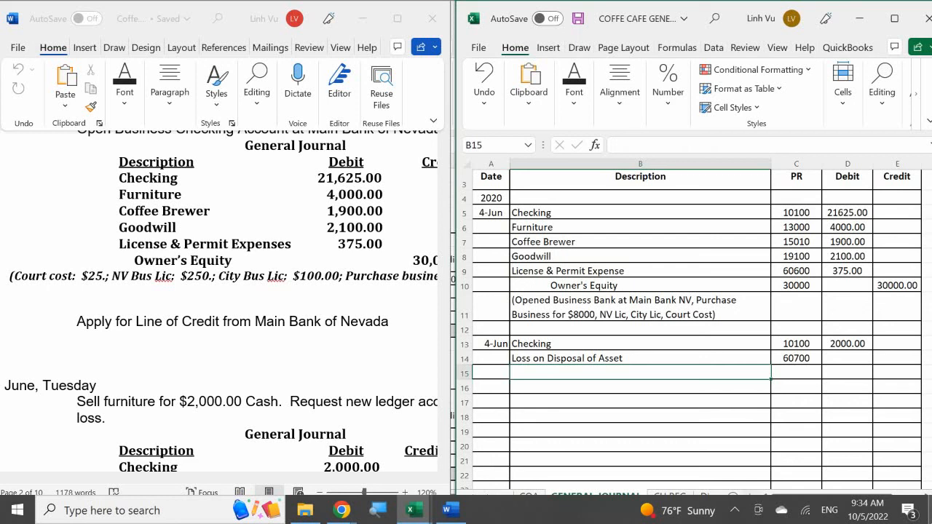
{"action": "type", "text": "F"}
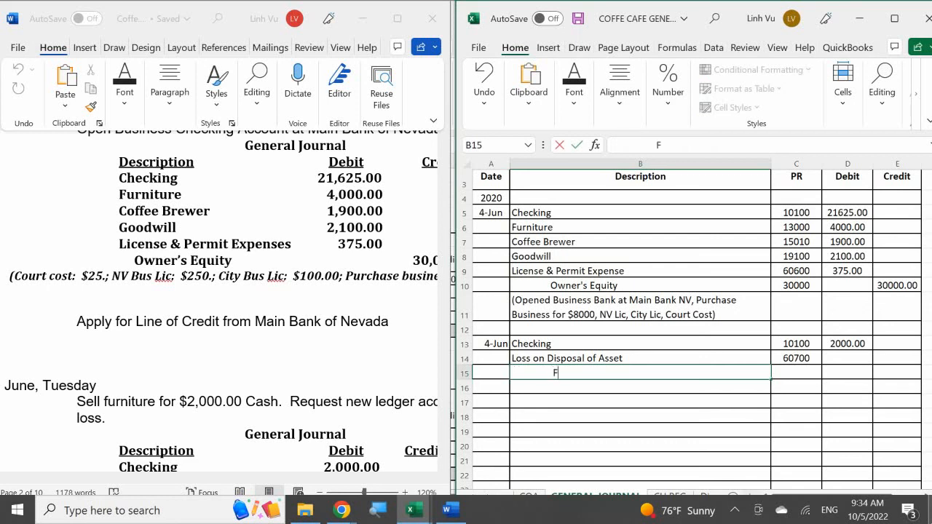
{"action": "type", "text": "urniture"}
{"action": "key", "text": "Return"}
Step: Enter posting reference 13000 for the Furniture line in C15
{"action": "key", "text": "Right"}
{"action": "key", "text": "Up"}
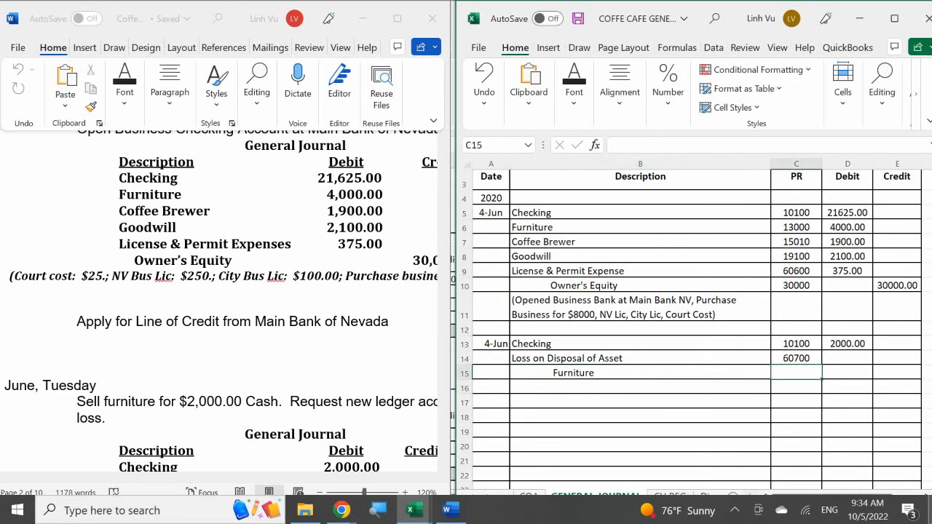
{"action": "type", "text": "13"}
{"action": "key", "text": "BackSpace"}
{"action": "key", "text": "BackSpace"}
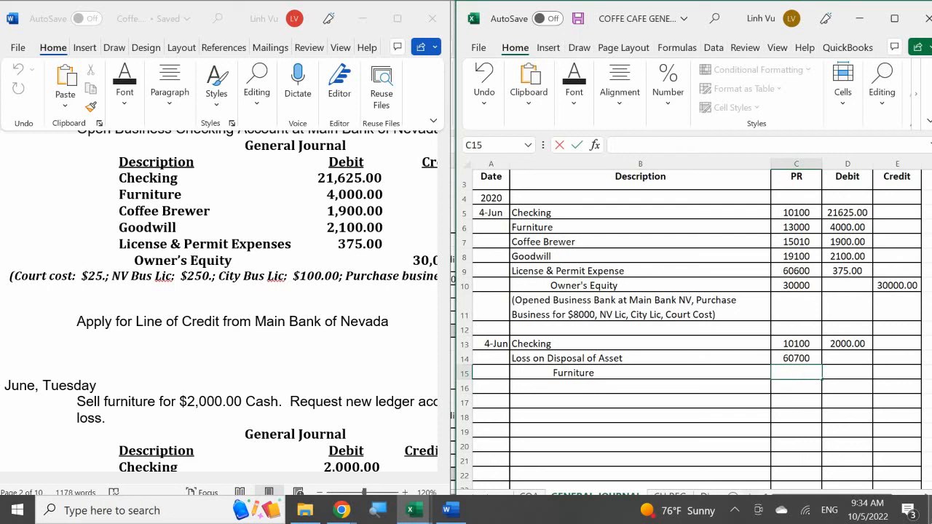
{"action": "type", "text": "13000"}
{"action": "key", "text": "Return"}
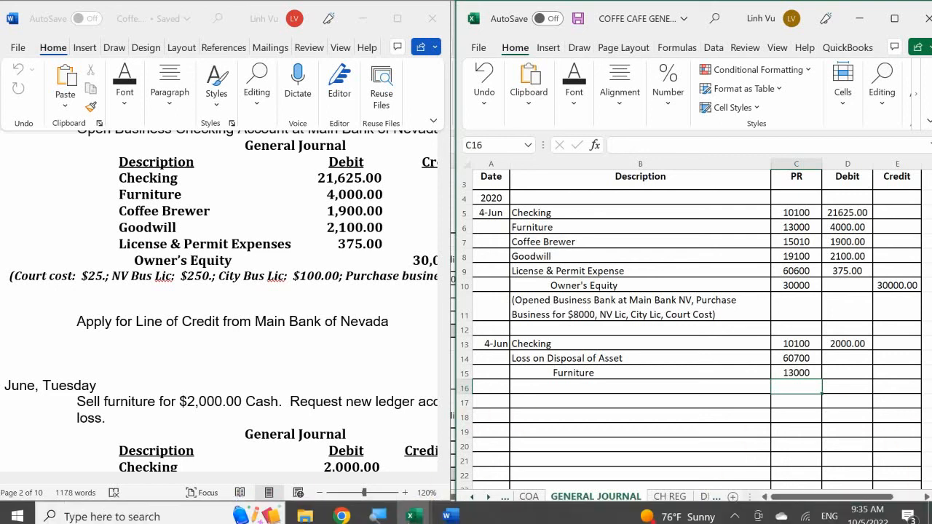
Step: Switch to the general ledger workbook and examine the Furniture account, 13000, on the ASSETS sheet
{"action": "left_click", "coordinate": [413, 510]}
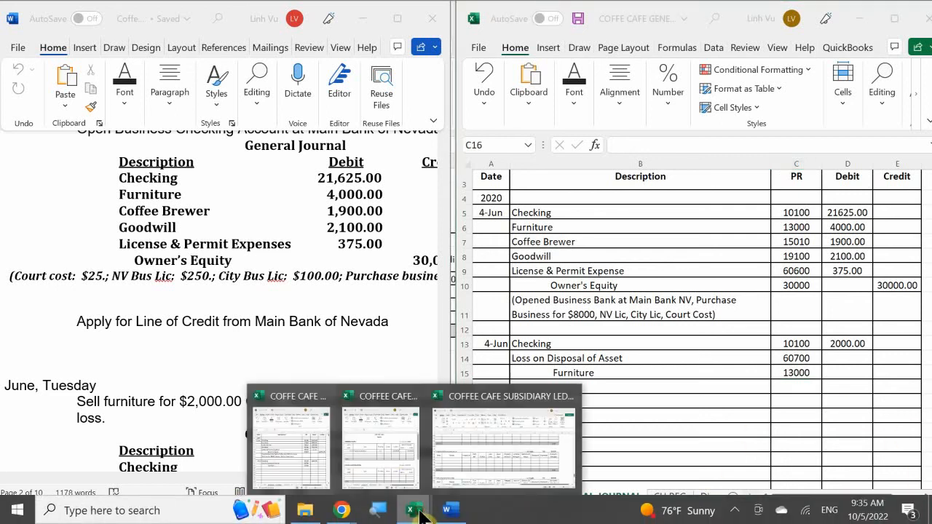
{"action": "left_click", "coordinate": [388, 440]}
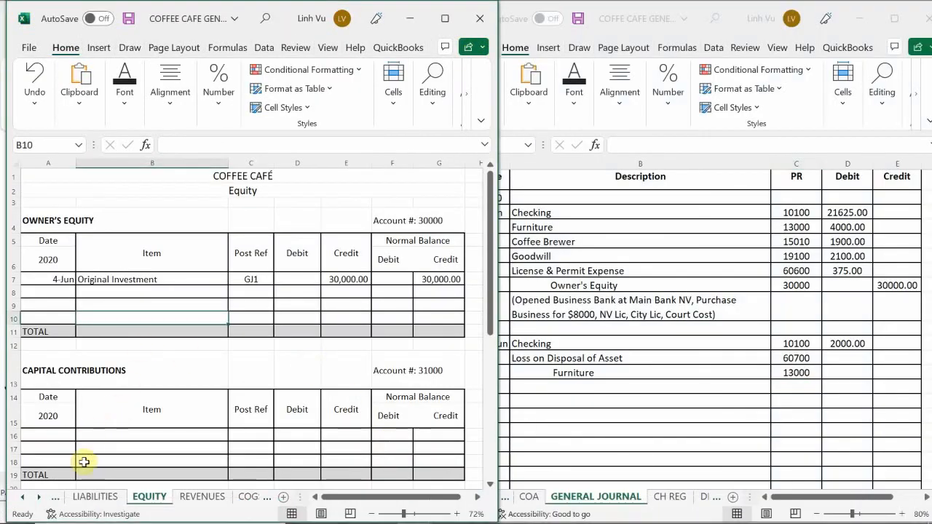
{"action": "left_click", "coordinate": [20, 498]}
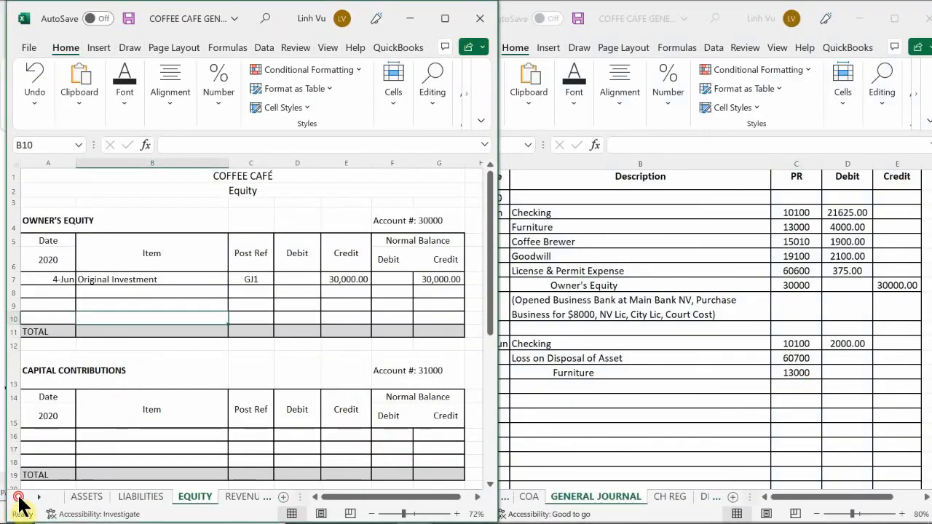
{"action": "left_click", "coordinate": [80, 498]}
{"action": "left_click", "coordinate": [129, 364]}
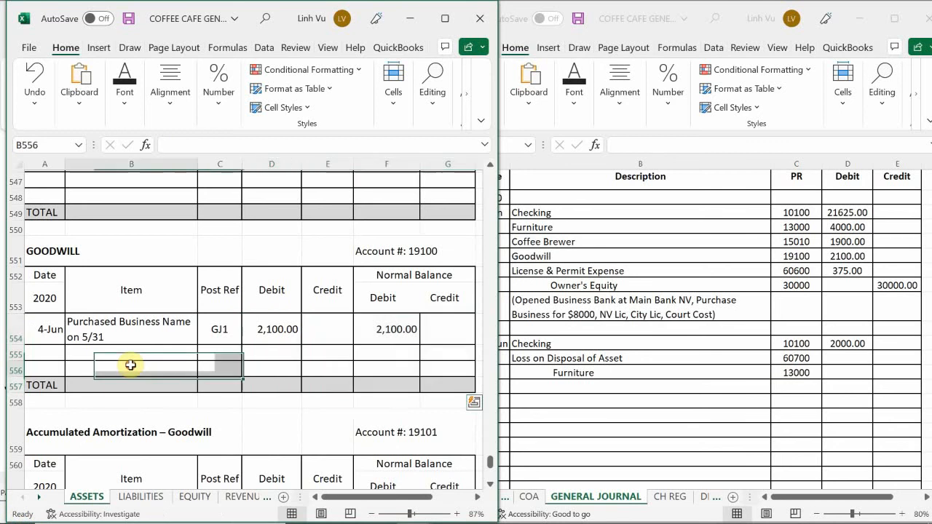
{"action": "scroll", "coordinate": [129, 366], "scroll_direction": "up", "scroll_amount": 8}
{"action": "scroll", "coordinate": [129, 366], "scroll_direction": "up", "scroll_amount": 20}
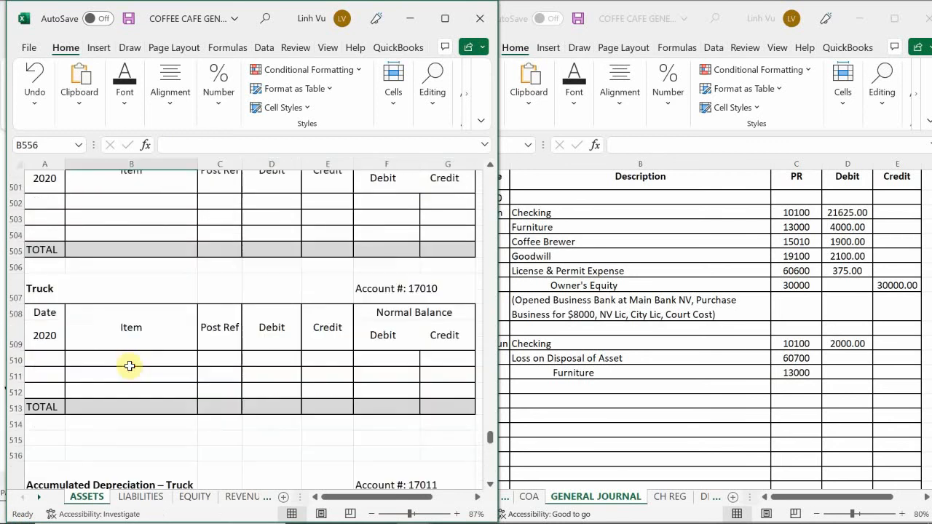
{"action": "scroll", "coordinate": [135, 370], "scroll_direction": "up", "scroll_amount": 20}
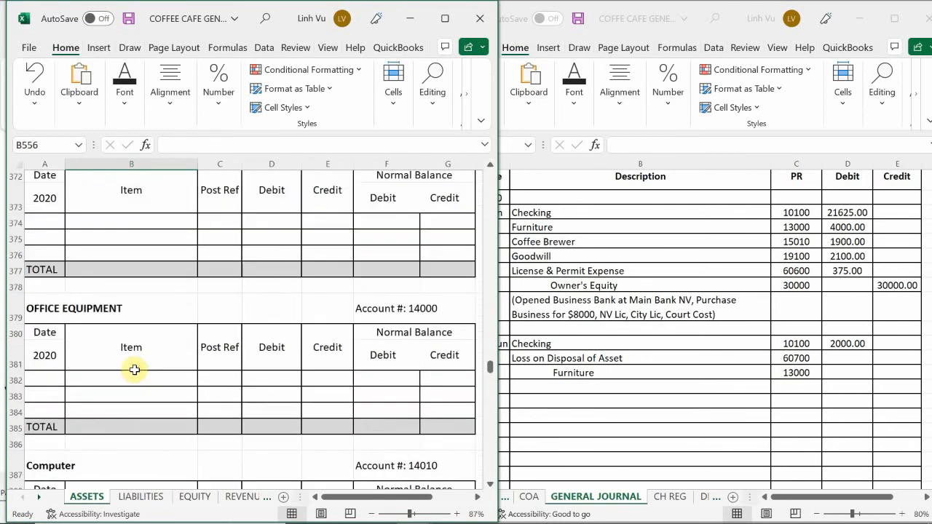
{"action": "scroll", "coordinate": [134, 370], "scroll_direction": "up", "scroll_amount": 19}
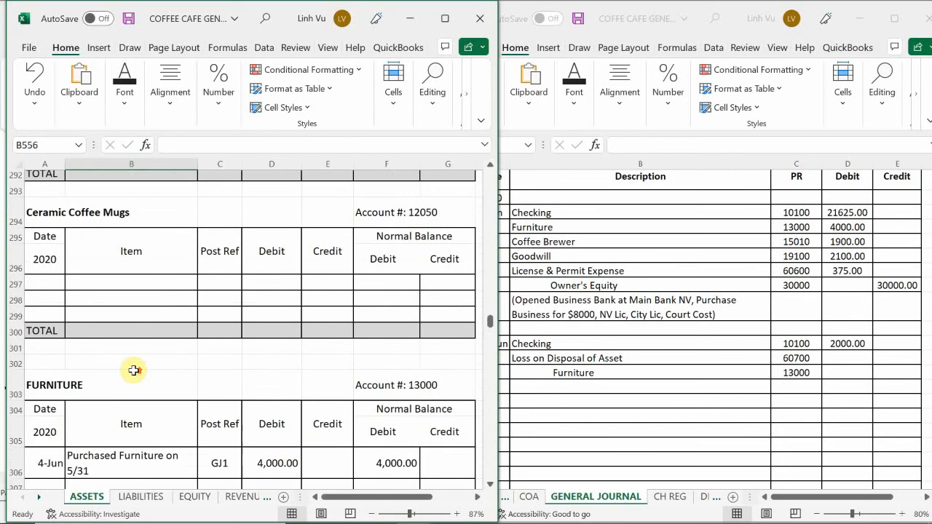
{"action": "scroll", "coordinate": [134, 370], "scroll_direction": "up", "scroll_amount": 3}
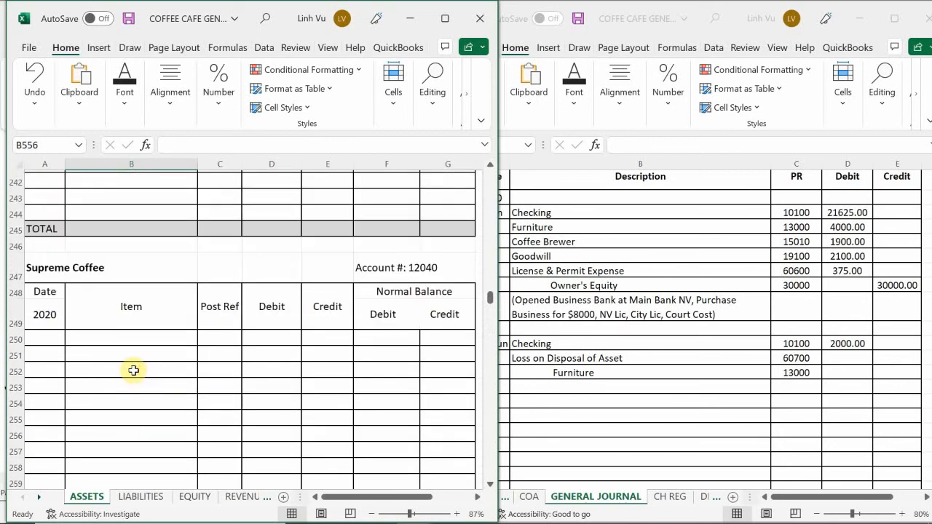
{"action": "scroll", "coordinate": [134, 370], "scroll_direction": "down", "scroll_amount": 17}
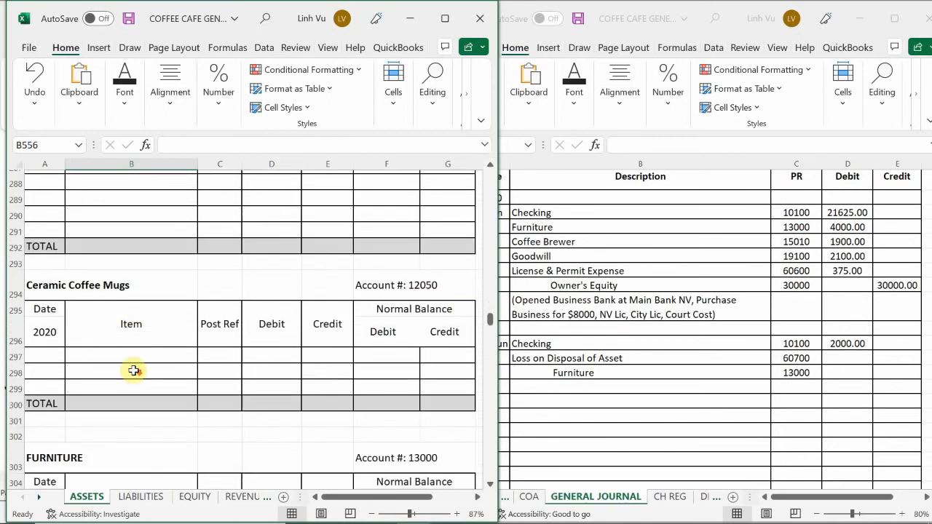
{"action": "scroll", "coordinate": [134, 370], "scroll_direction": "up", "scroll_amount": 3}
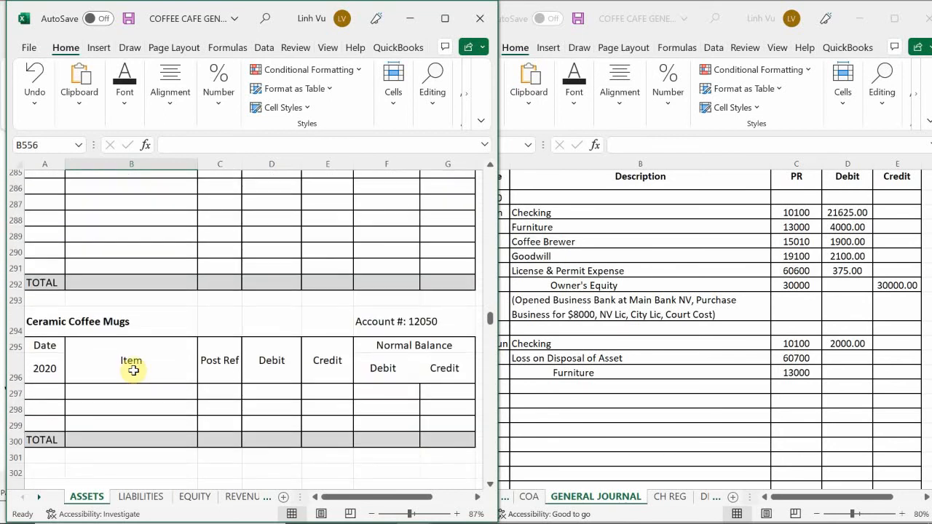
{"action": "scroll", "coordinate": [134, 370], "scroll_direction": "up", "scroll_amount": 1}
{"action": "scroll", "coordinate": [134, 370], "scroll_direction": "down", "scroll_amount": 5}
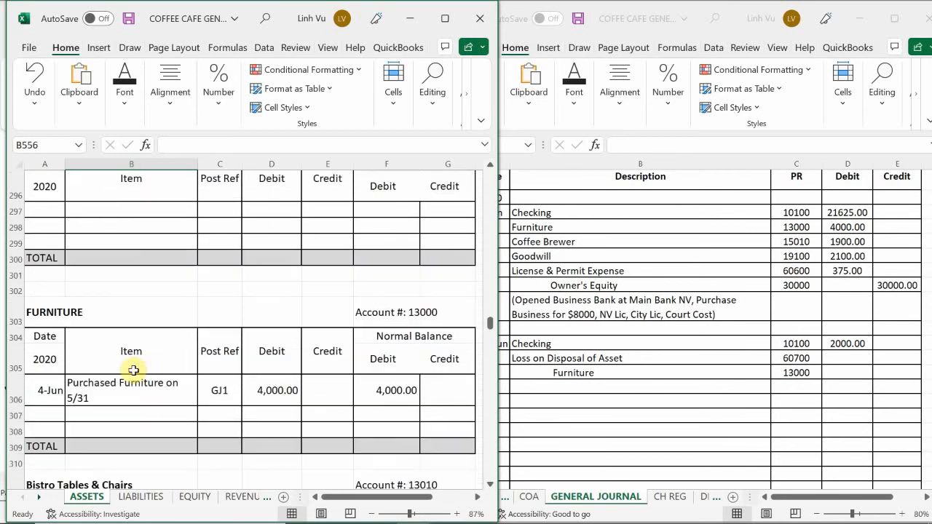
{"action": "scroll", "coordinate": [134, 370], "scroll_direction": "down", "scroll_amount": 1}
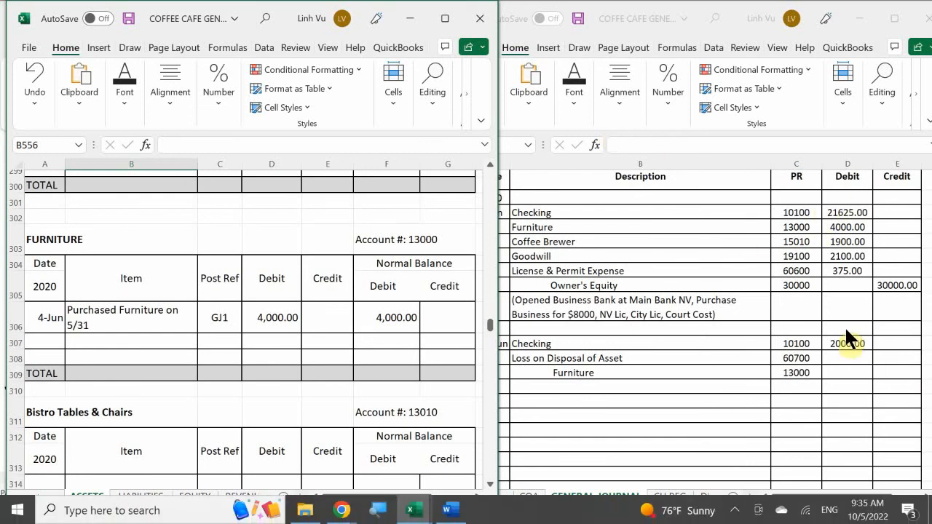
Step: Enter a debit of 2000 for Loss on Disposal of Asset in D14 of the general journal
{"action": "left_click", "coordinate": [845, 357]}
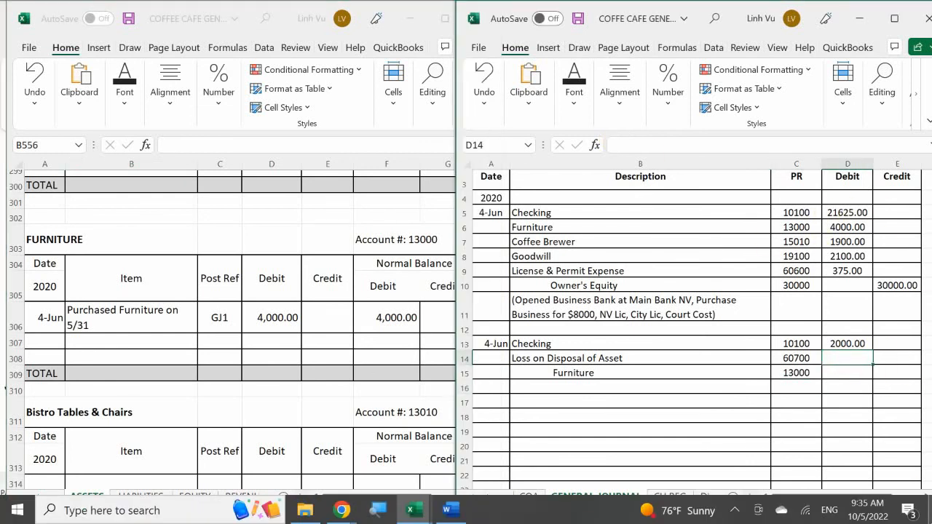
{"action": "type", "text": "2000"}
{"action": "key", "text": "Return"}
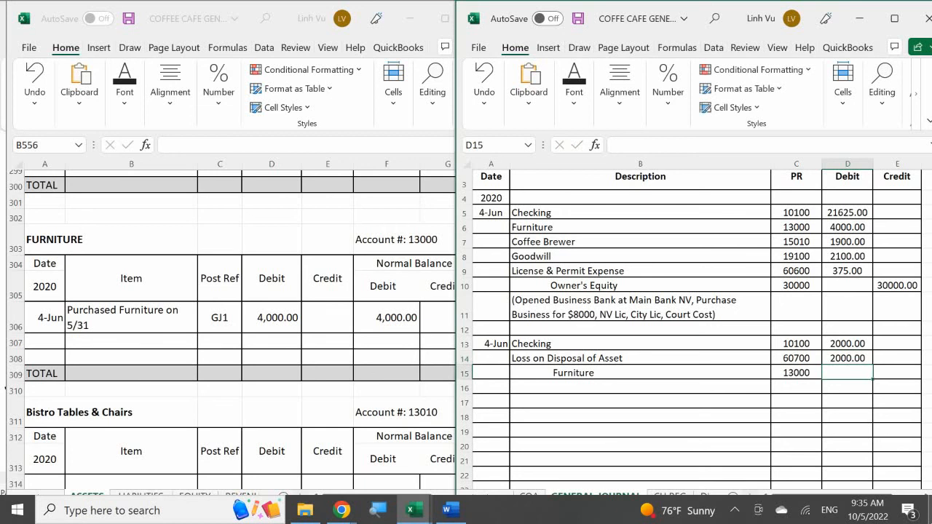
Step: Enter the Furniture credit in E15 as a formula adding the two debits, =D13+D14
{"action": "key", "text": "Right"}
{"action": "type", "text": "="}
{"action": "key", "text": "Left"}
{"action": "key", "text": "Up"}
{"action": "key", "text": "Up"}
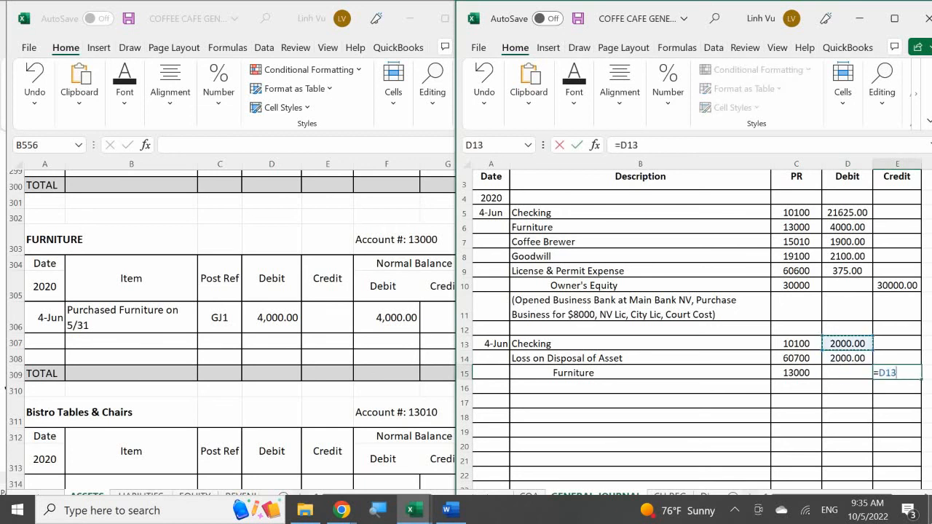
{"action": "type", "text": "+"}
{"action": "key", "text": "Left"}
{"action": "key", "text": "Up"}
{"action": "key", "text": "Return"}
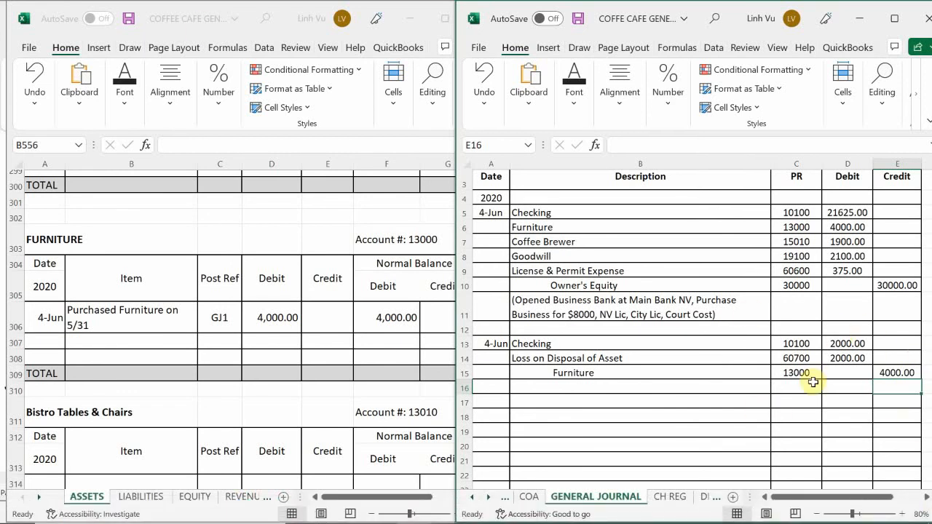
Step: Enter the explanation (Loss on sale of furniture) in B16 below the journal entry
{"action": "left_click", "coordinate": [550, 388]}
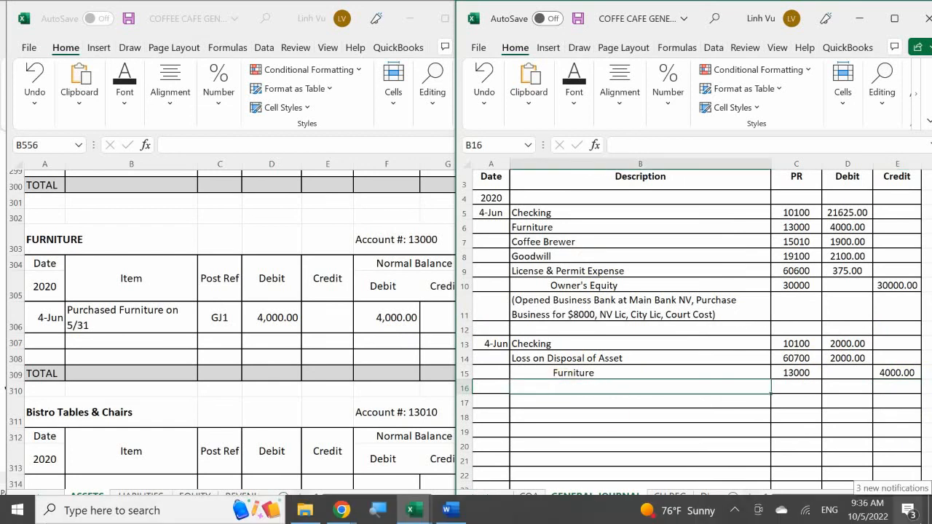
{"action": "type", "text": "("}
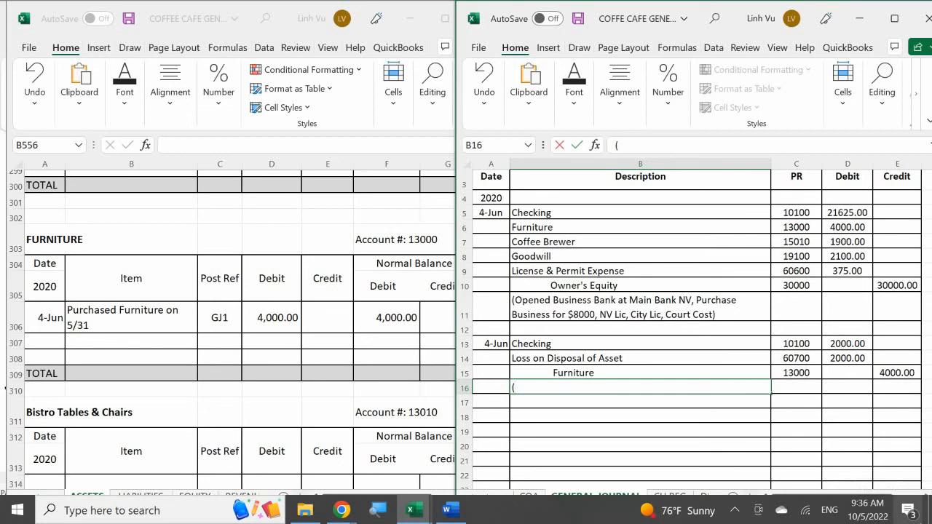
{"action": "type", "text": "Loss on sale of fur"}
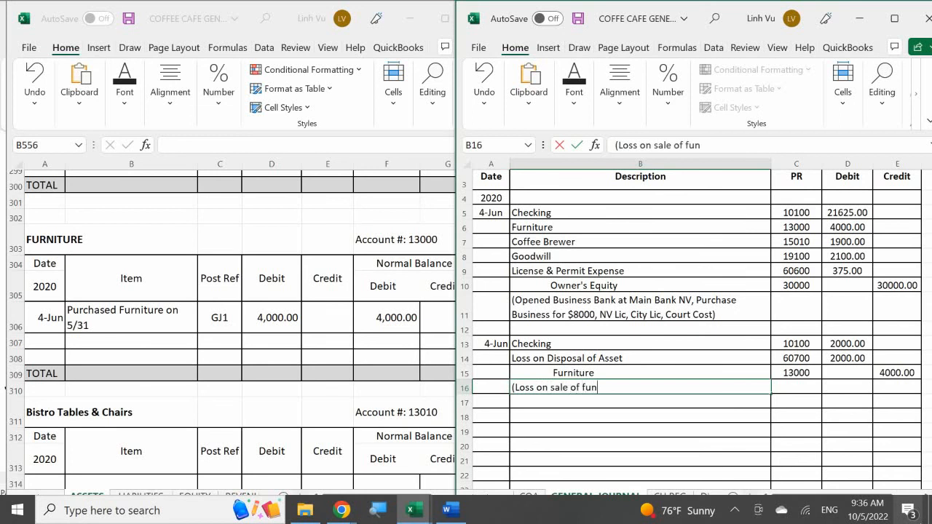
{"action": "key", "text": "BackSpace"}
{"action": "type", "text": "rniture)"}
{"action": "key", "text": "Return"}
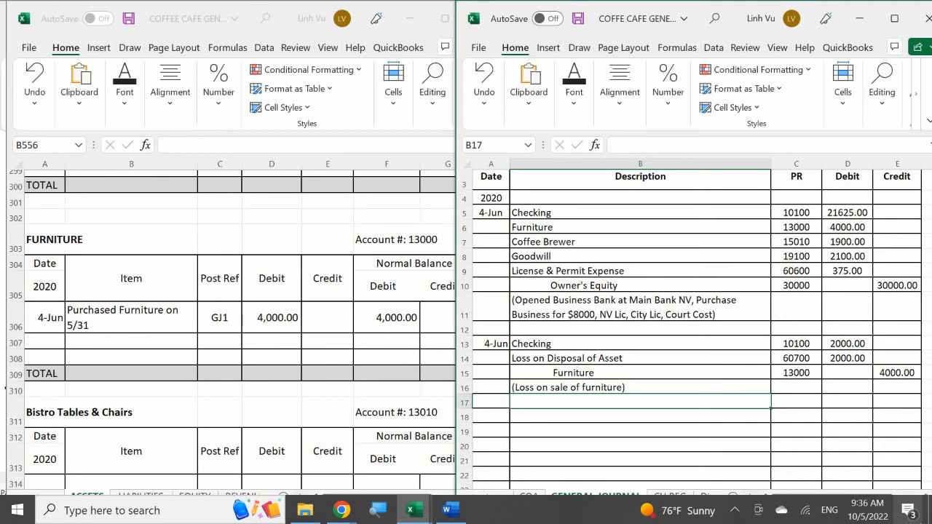
Step: Return to the ledger's ASSETS sheet and enter the date 6/4 in A16 of the Checking account
{"action": "left_click", "coordinate": [122, 324]}
{"action": "scroll", "coordinate": [122, 324], "scroll_direction": "down", "scroll_amount": 1}
{"action": "scroll", "coordinate": [121, 324], "scroll_direction": "up", "scroll_amount": 20}
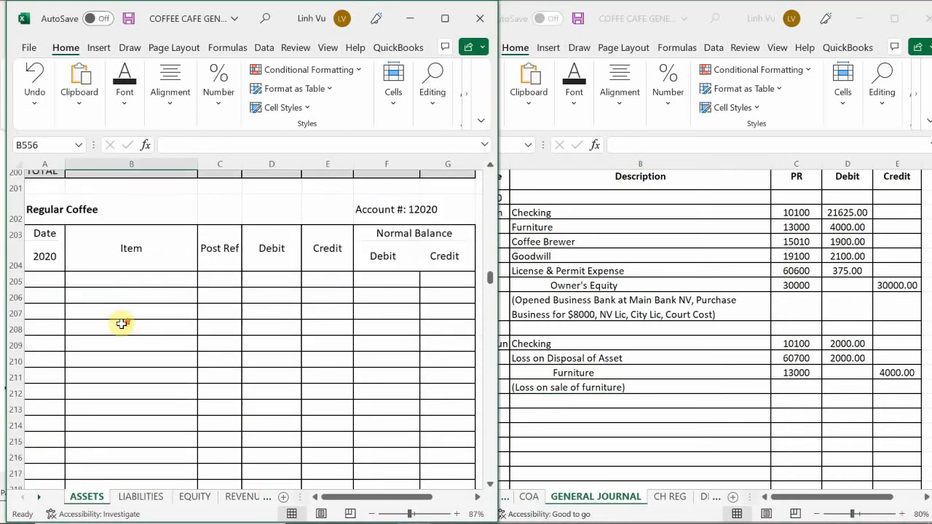
{"action": "scroll", "coordinate": [122, 324], "scroll_direction": "up", "scroll_amount": 20}
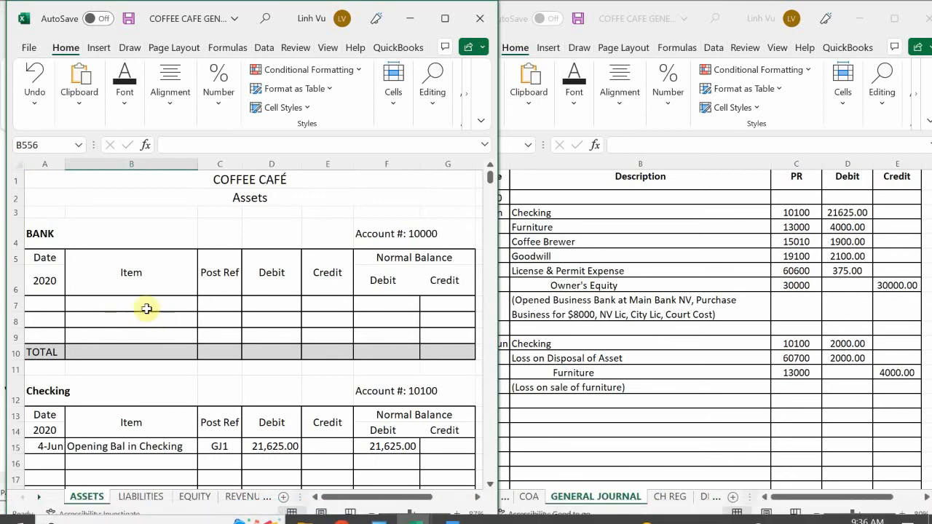
{"action": "scroll", "coordinate": [73, 299], "scroll_direction": "down", "scroll_amount": 1}
{"action": "scroll", "coordinate": [69, 298], "scroll_direction": "down", "scroll_amount": 2}
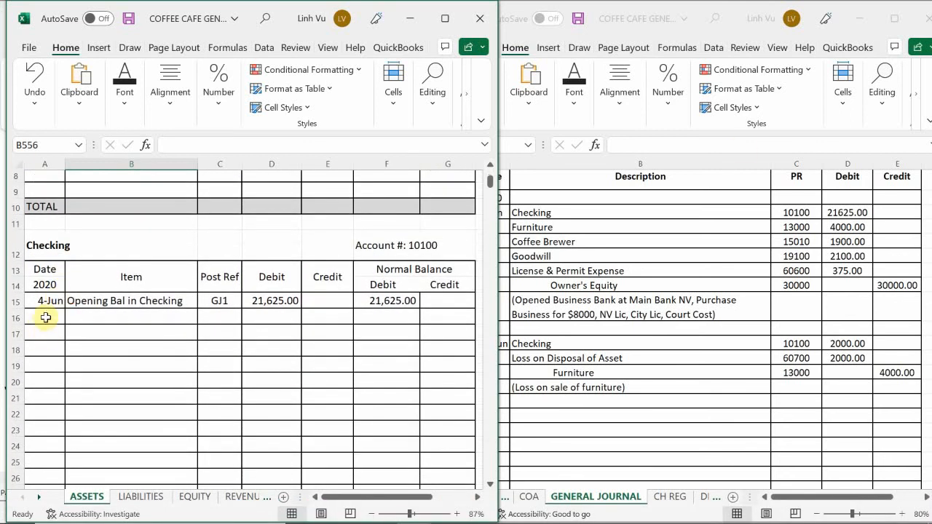
{"action": "left_click", "coordinate": [43, 322]}
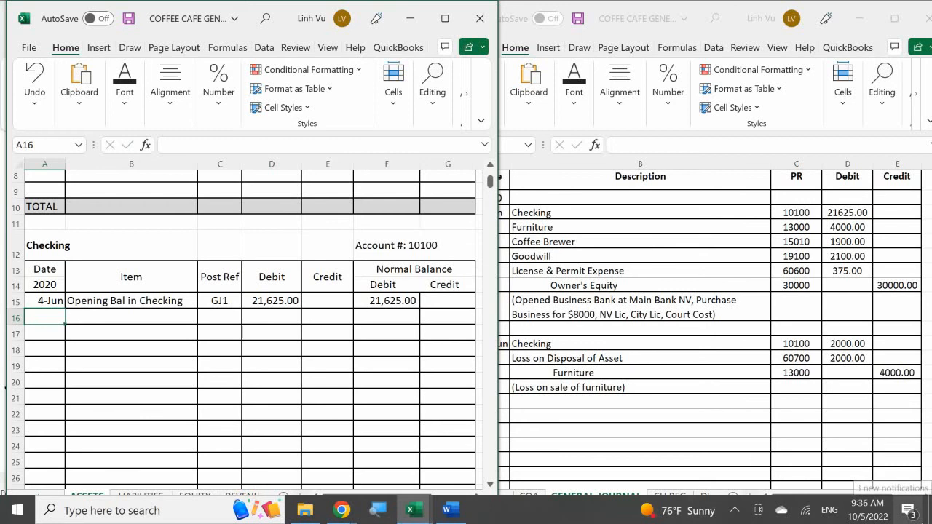
{"action": "type", "text": "6/4"}
{"action": "key", "text": "Return"}
Step: Enter Sale on Furniture as the item in B16 of the Checking account
{"action": "key", "text": "Right"}
{"action": "key", "text": "Up"}
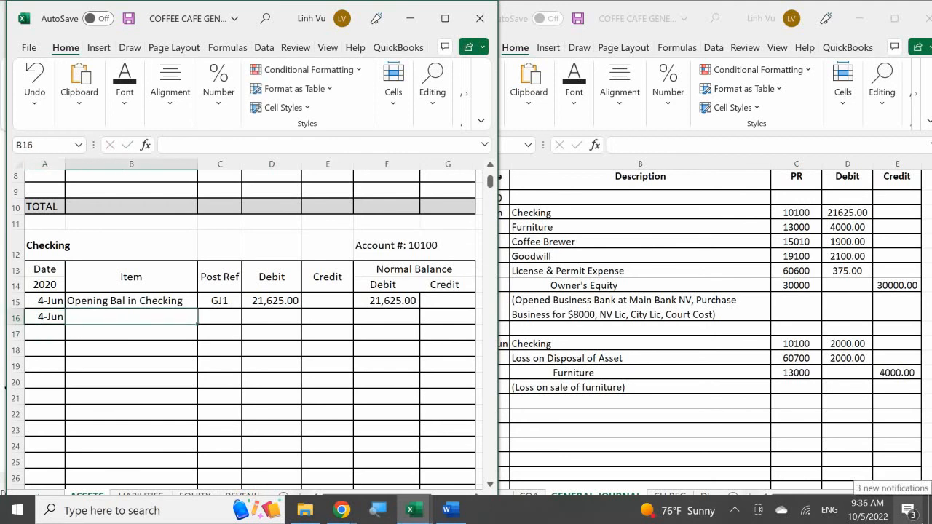
{"action": "type", "text": "Sale"}
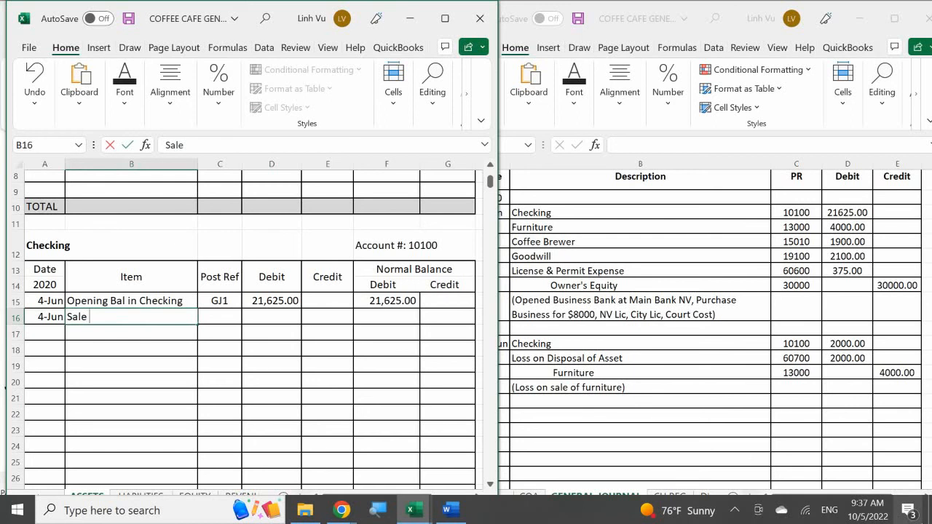
{"action": "type", "text": " on F"}
{"action": "type", "text": "urnitye"}
{"action": "key", "text": "BackSpace"}
{"action": "key", "text": "BackSpace"}
{"action": "type", "text": "ure"}
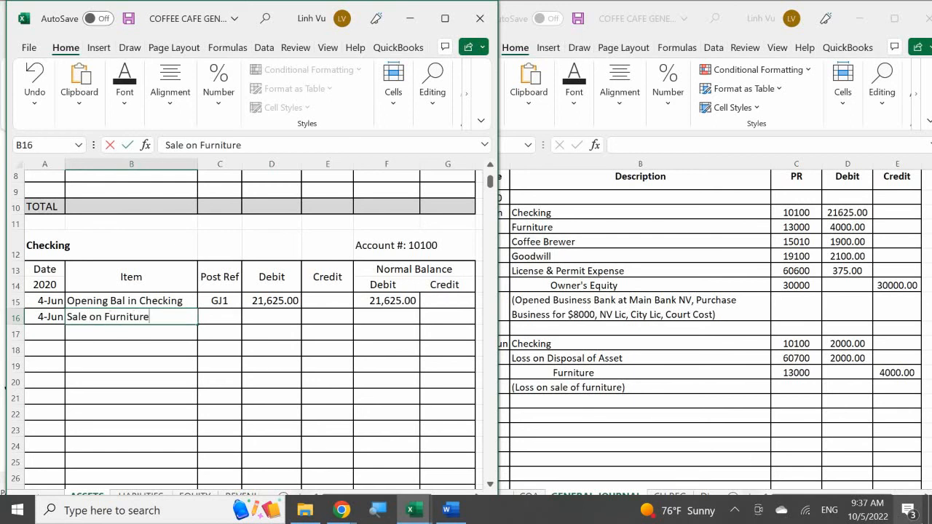
{"action": "key", "text": "Return"}
Step: Enter GJ1 as the post reference in C16 for the Sale on Furniture line
{"action": "key", "text": "Right"}
{"action": "key", "text": "Up"}
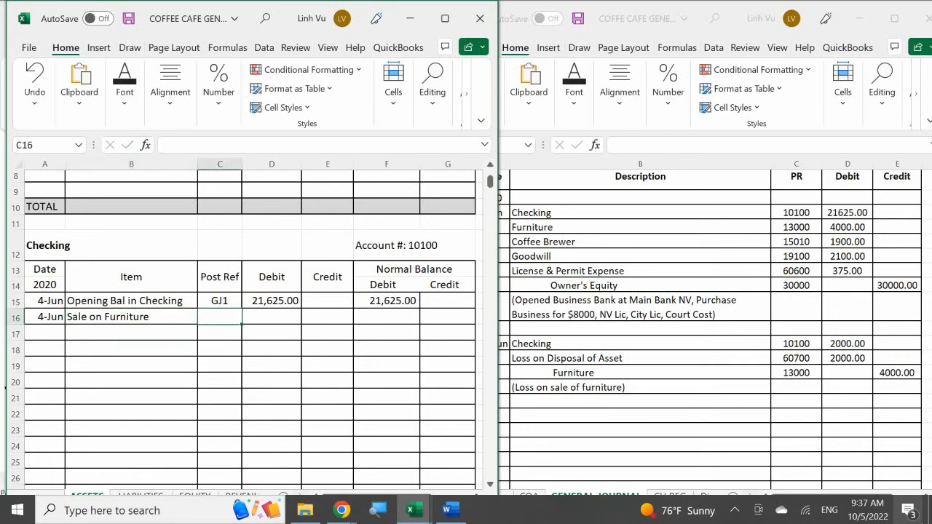
{"action": "type", "text": "GJ1"}
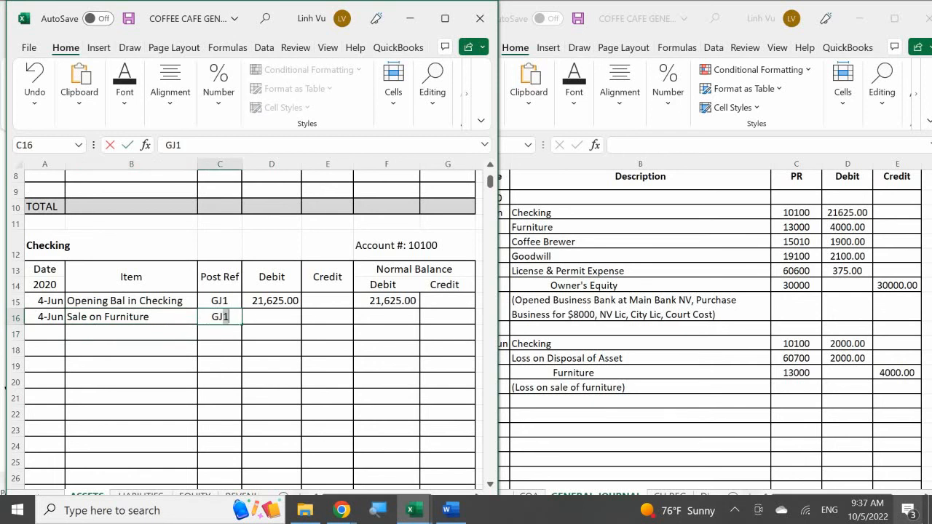
{"action": "key", "text": "Return"}
{"action": "key", "text": "Right"}
{"action": "key", "text": "Up"}
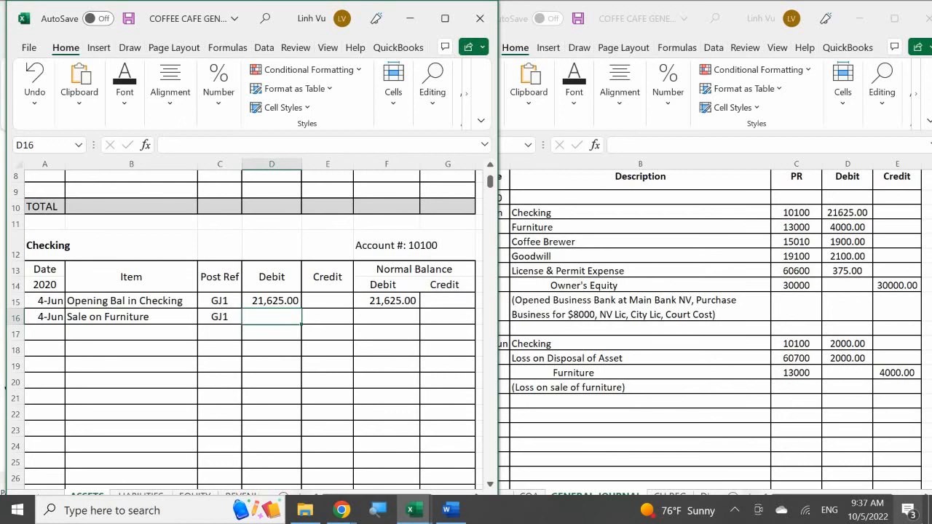
Step: Enter the 2,000 debit in D16 of the Checking account and calculate its running balance in F16 with =F15+D16-E16
{"action": "type", "text": "2000"}
{"action": "key", "text": "Return"}
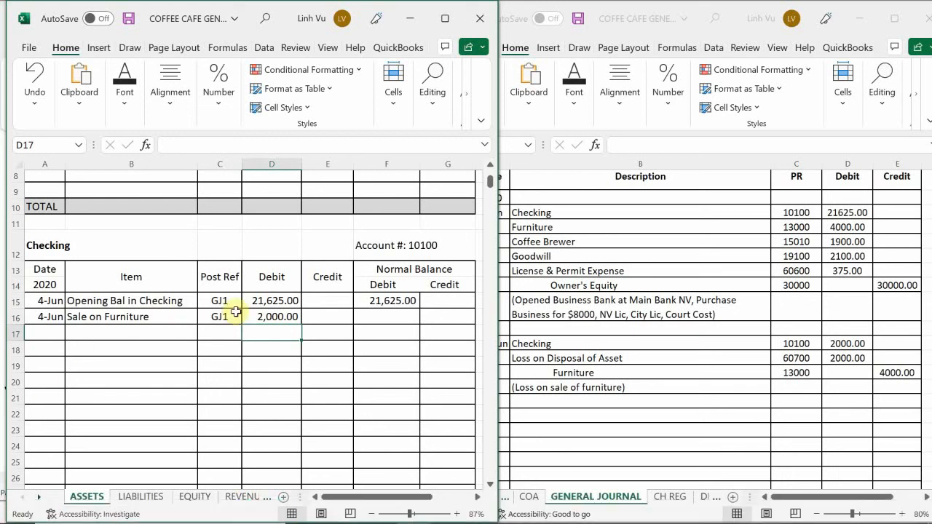
{"action": "left_click", "coordinate": [373, 321]}
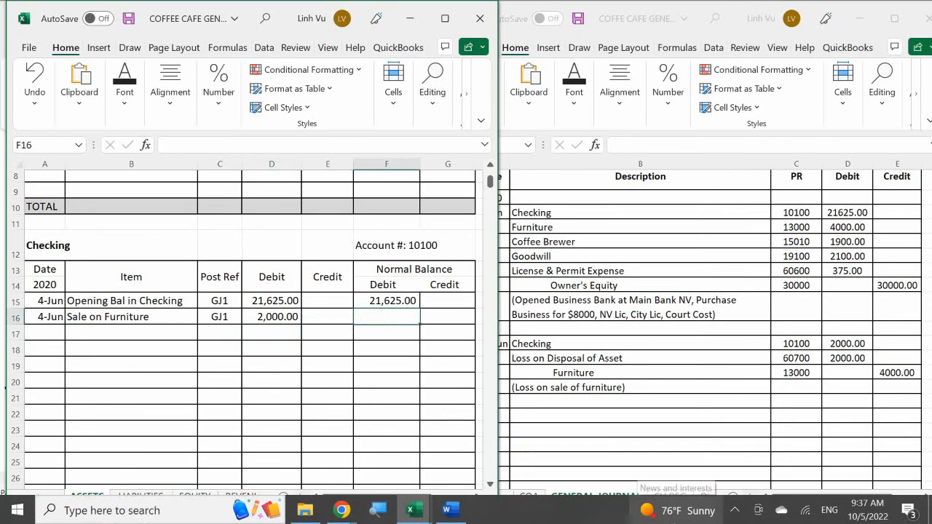
{"action": "type", "text": "="}
{"action": "key", "text": "Up"}
{"action": "type", "text": "+"}
{"action": "key", "text": "Left"}
{"action": "key", "text": "Left"}
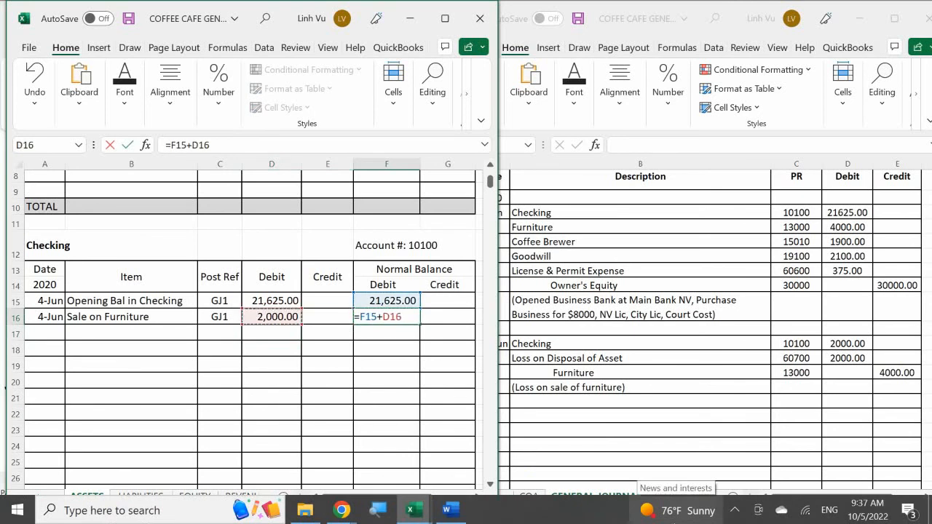
{"action": "type", "text": "-"}
{"action": "key", "text": "Left"}
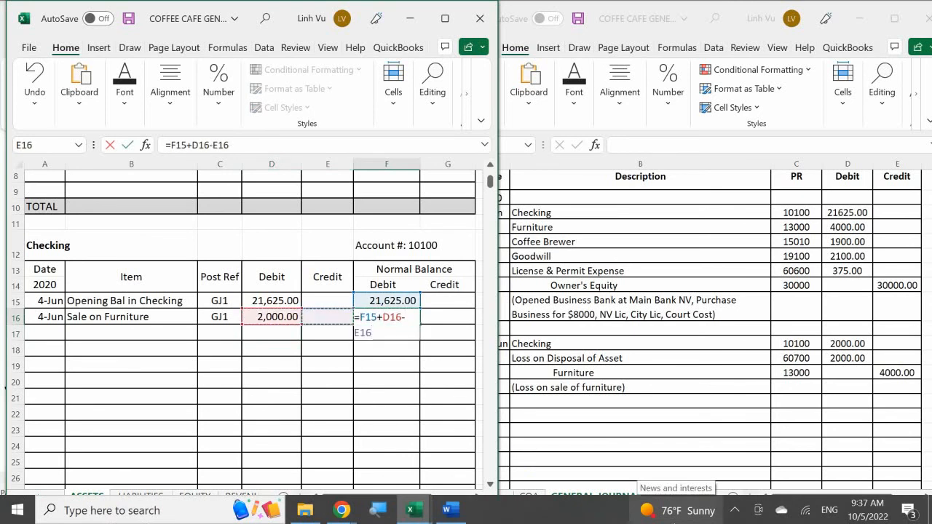
{"action": "key", "text": "Return"}
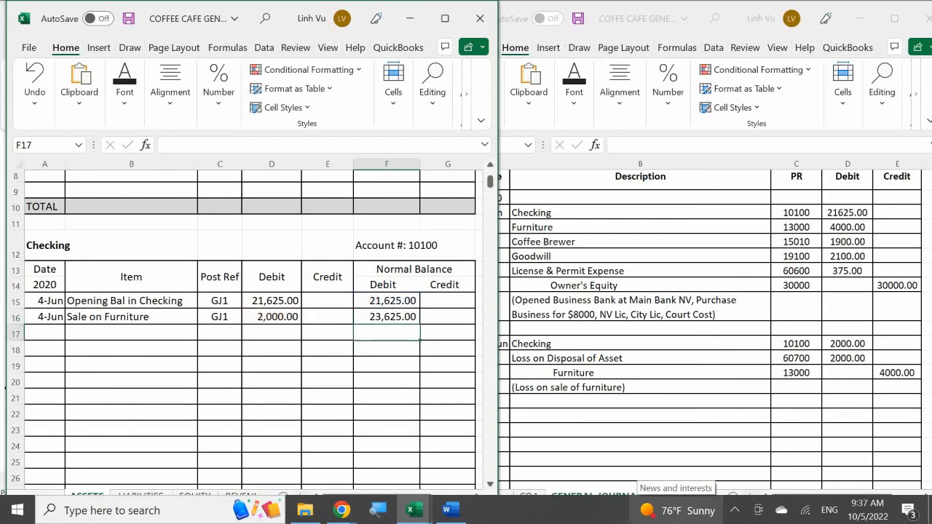
Step: Re-enter the Checking balance formula =F15+D16-E16 in F16
{"action": "key", "text": "Up"}
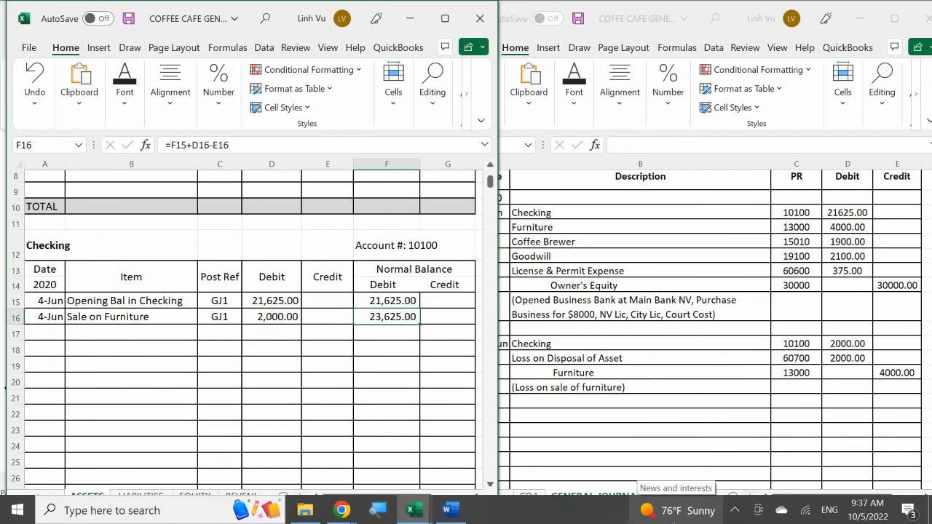
{"action": "key", "text": "F2"}
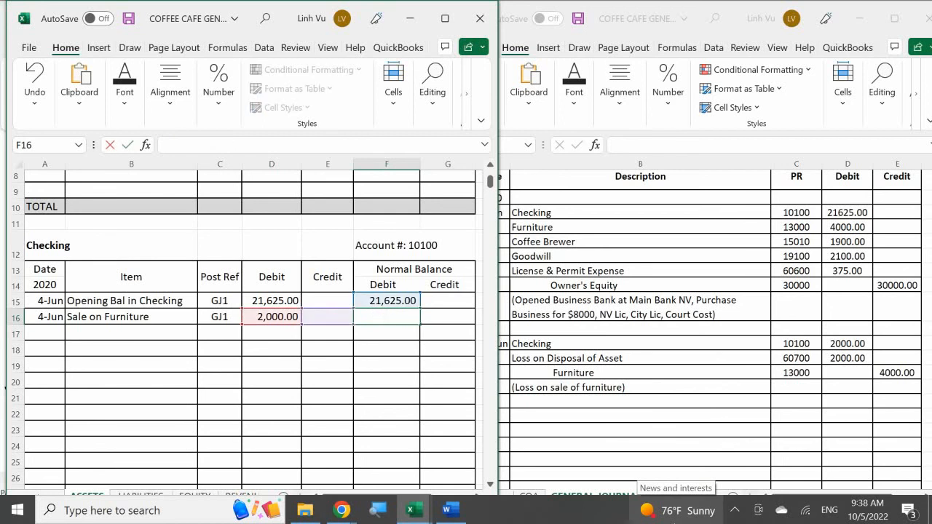
{"action": "type", "text": "="}
{"action": "key", "text": "Up"}
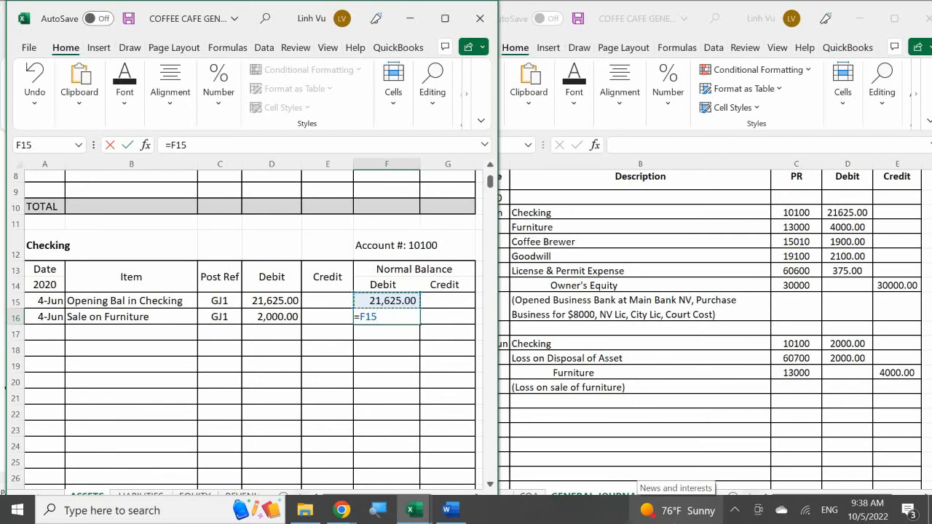
{"action": "type", "text": "+"}
{"action": "key", "text": "Left"}
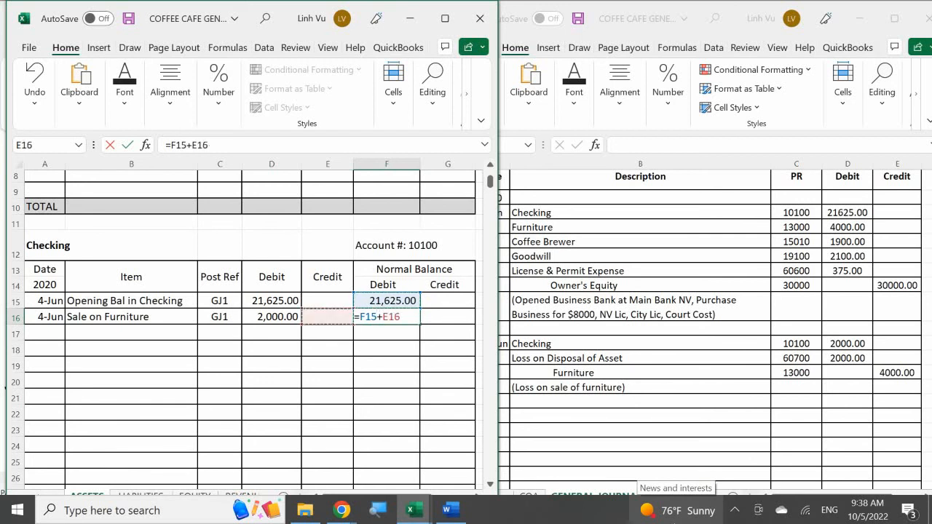
{"action": "key", "text": "Left"}
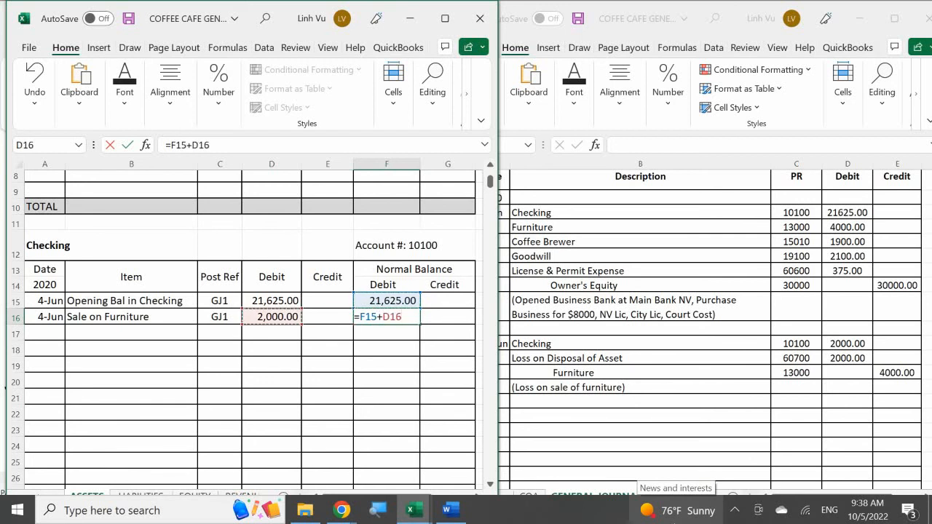
{"action": "type", "text": "-"}
{"action": "key", "text": "Left"}
{"action": "key", "text": "Return"}
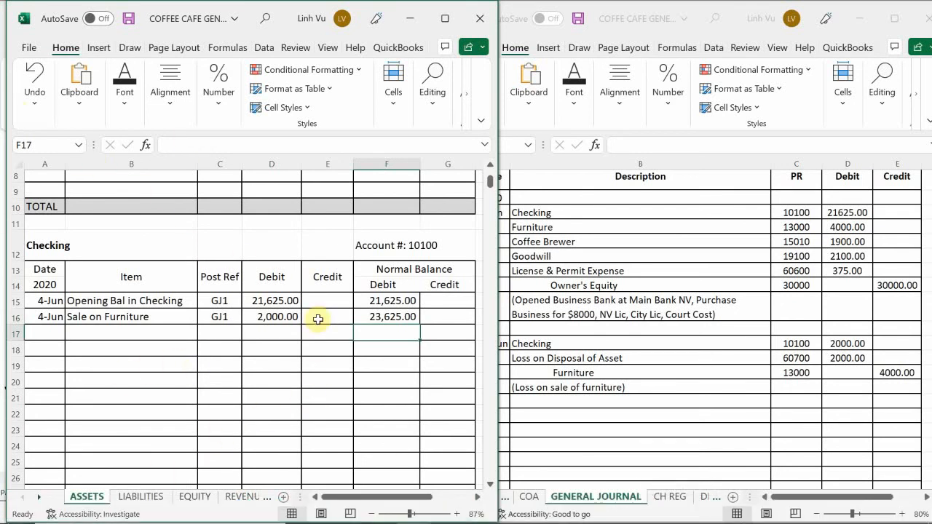
Step: Rebuild F16 once more as previous balance plus debit minus credit, =F15+D16-E16
{"action": "left_click", "coordinate": [385, 321]}
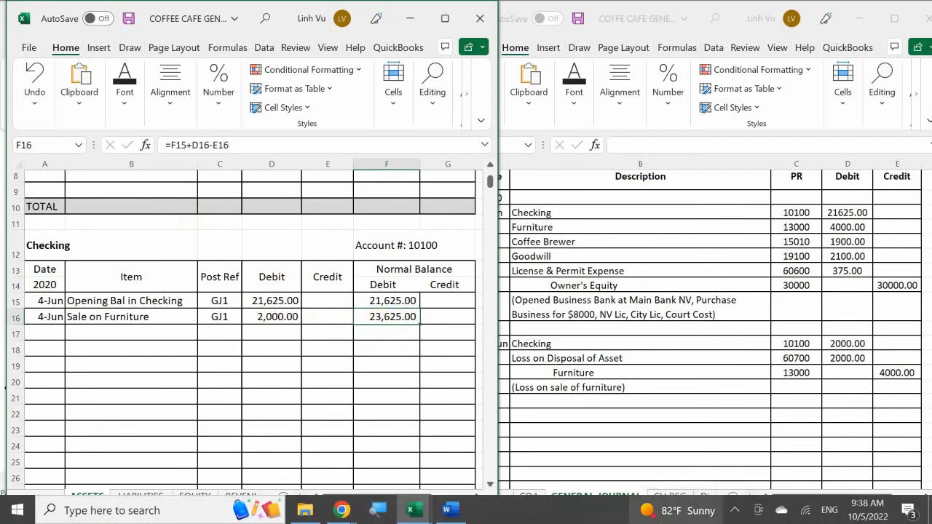
{"action": "type", "text": "="}
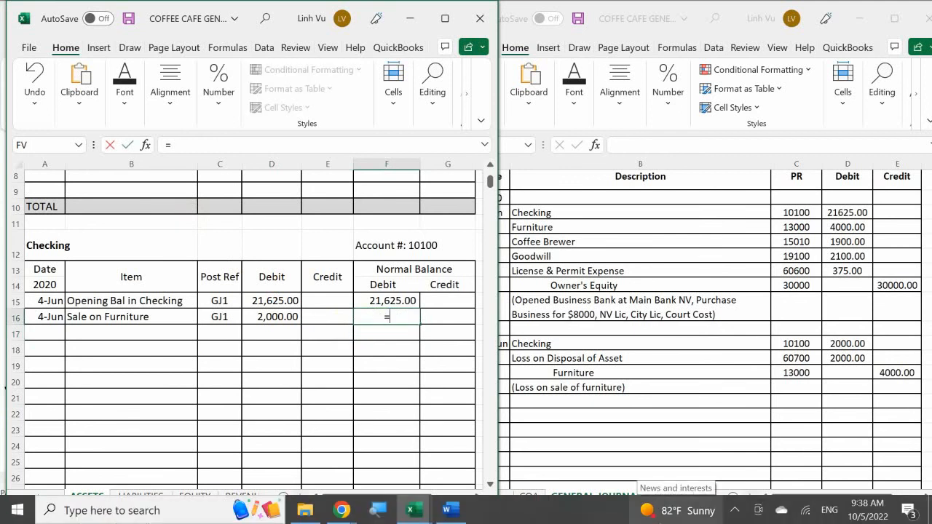
{"action": "key", "text": "Up"}
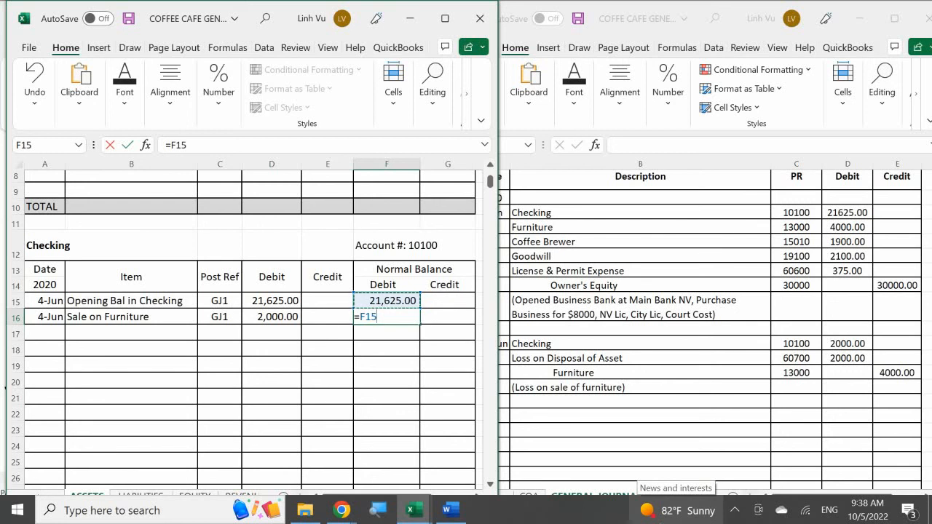
{"action": "type", "text": "+"}
{"action": "key", "text": "Left"}
{"action": "key", "text": "Left"}
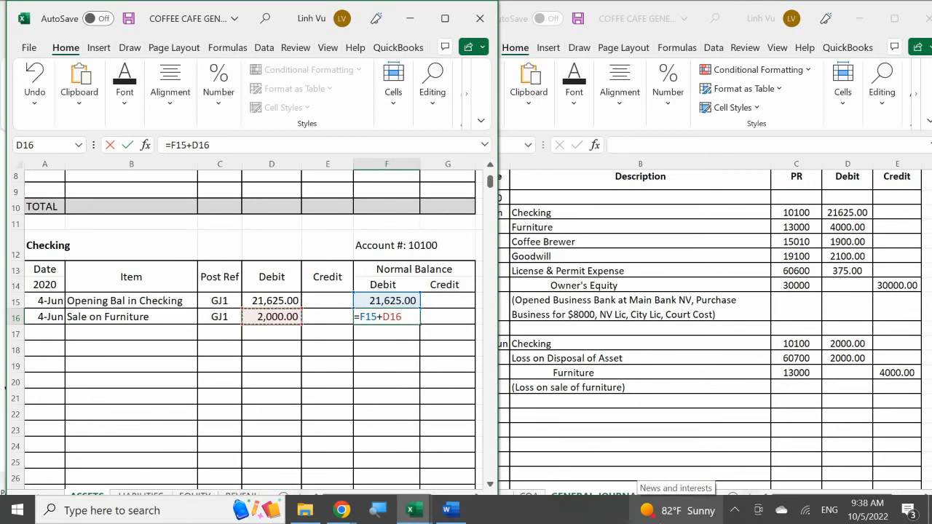
{"action": "type", "text": "-"}
{"action": "key", "text": "Left"}
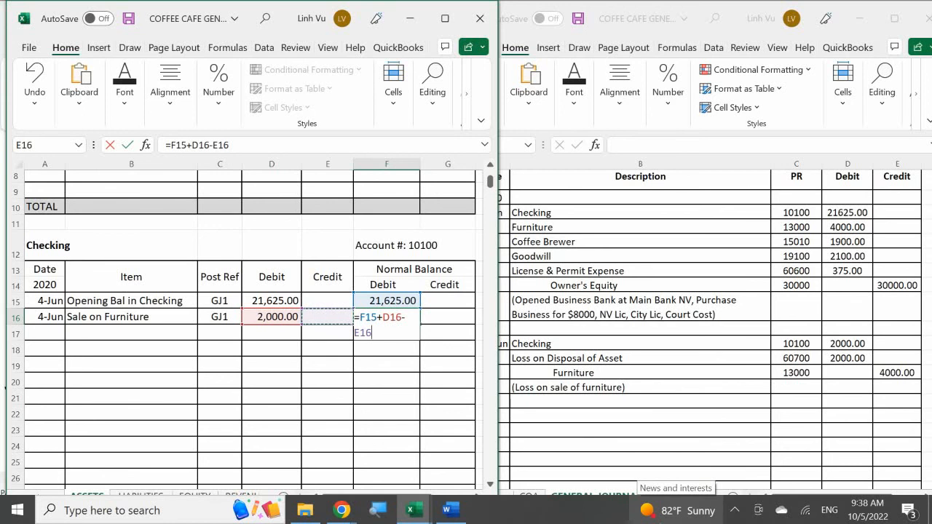
{"action": "key", "text": "Return"}
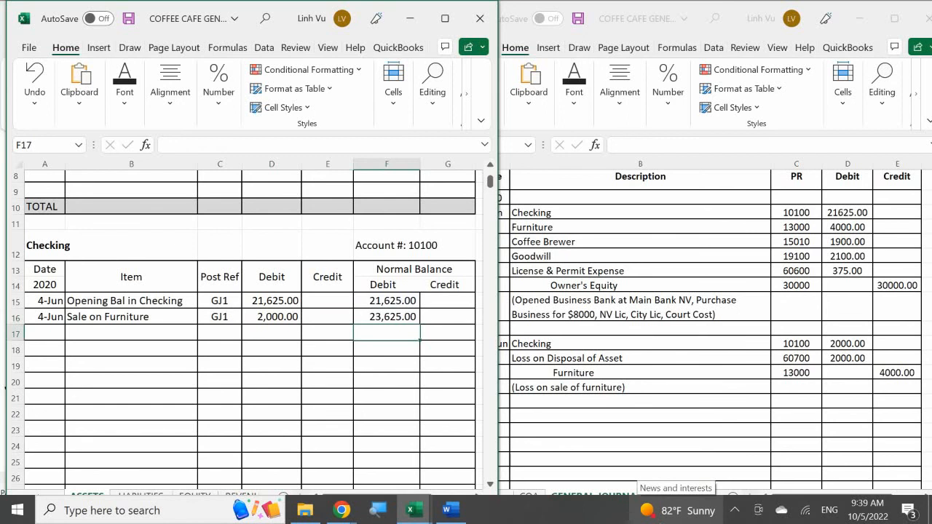
Step: Test the balance formula with a 1,500 credit in E17 by filling F16 down to F19, and clear the trial credit
{"action": "key", "text": "Left"}
{"action": "type", "text": "1500"}
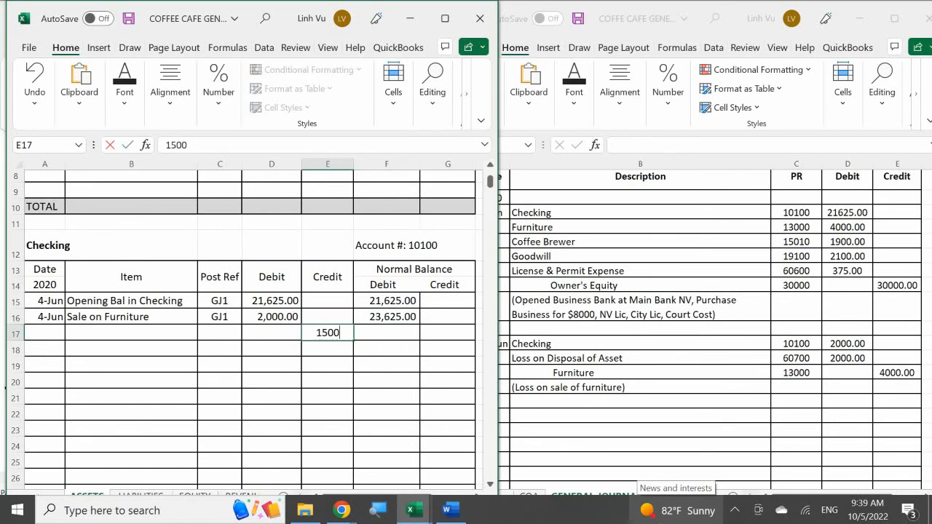
{"action": "key", "text": "Return"}
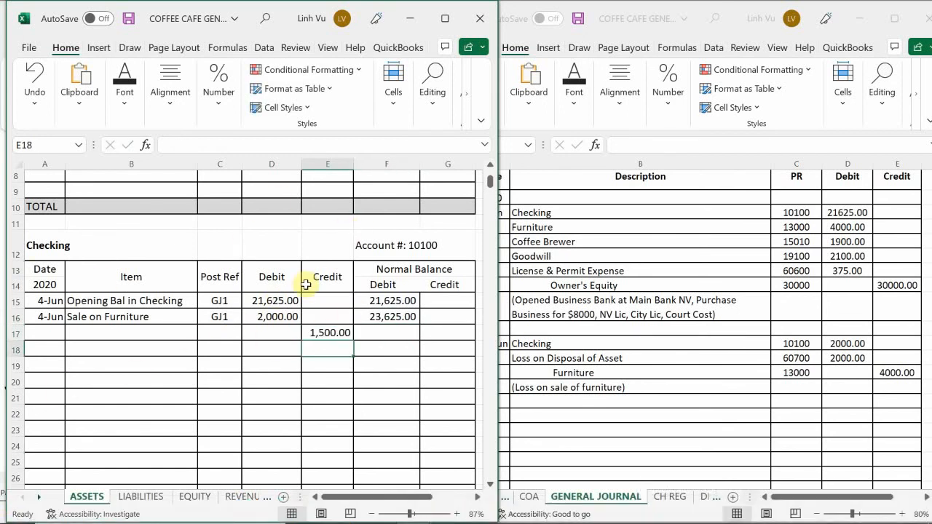
{"action": "left_click", "coordinate": [394, 317]}
{"action": "left_click_drag", "start_coordinate": [420, 326], "coordinate": [420, 375]}
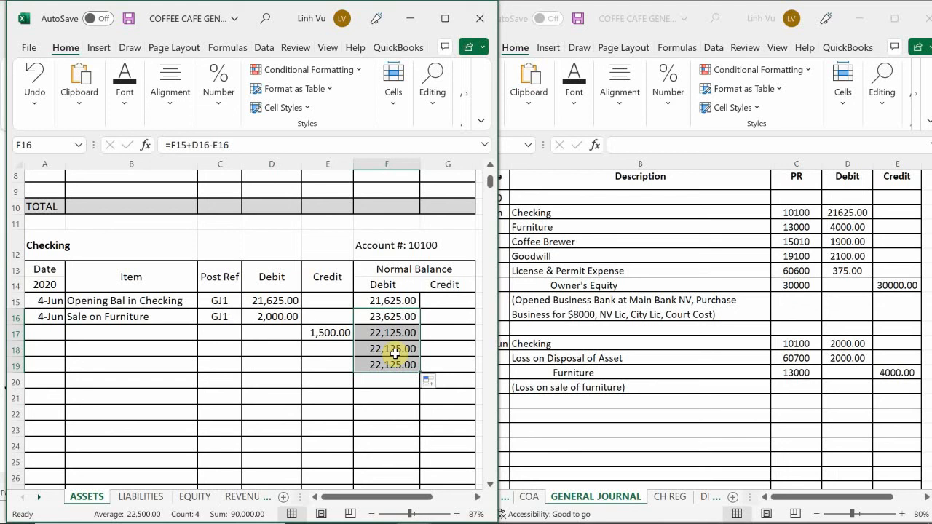
{"action": "left_click", "coordinate": [331, 336]}
{"action": "key", "text": "Delete"}
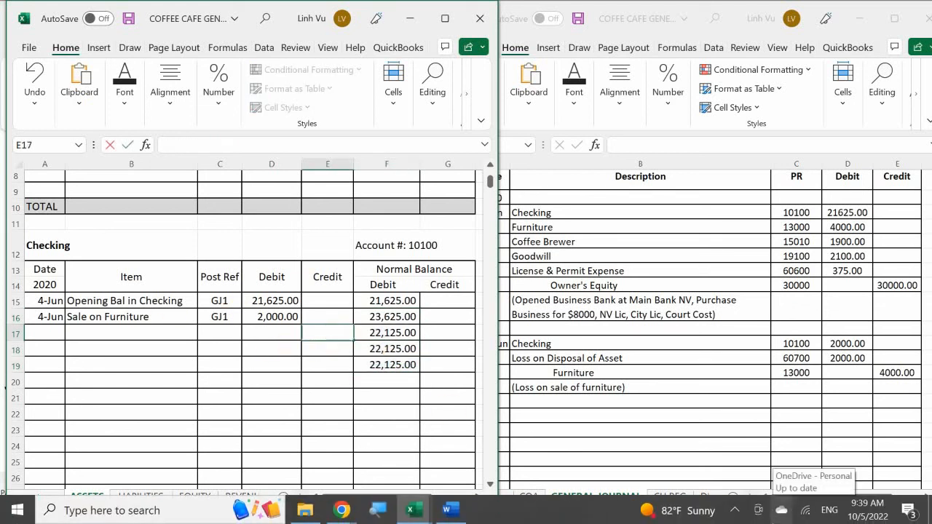
Step: Replace the Sale on Furniture balance in F16 with a freshly built =F15+D16-E16 formula
{"action": "left_click", "coordinate": [387, 349]}
{"action": "key", "text": "Up"}
{"action": "key", "text": "Up"}
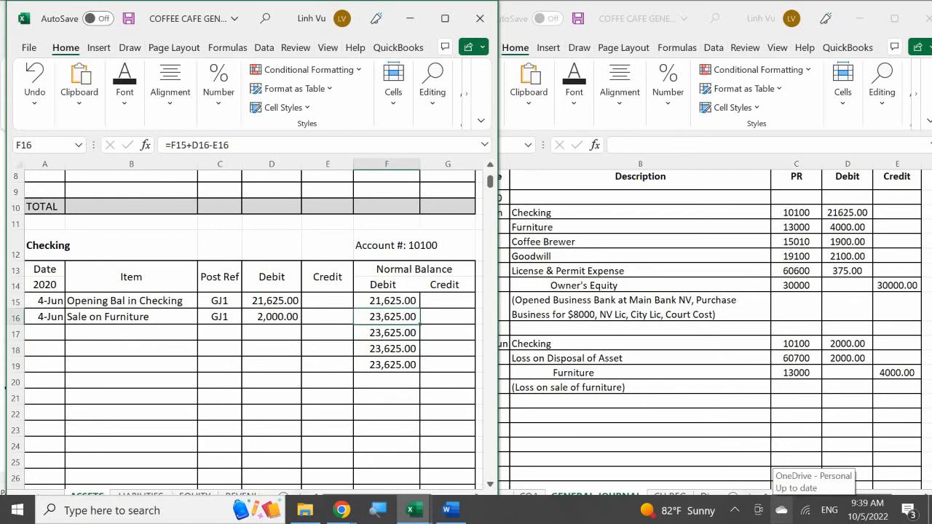
{"action": "key", "text": "F2"}
{"action": "key", "text": "BackSpace"}
{"action": "key", "text": "BackSpace"}
{"action": "key", "text": "BackSpace"}
{"action": "key", "text": "BackSpace"}
{"action": "key", "text": "BackSpace"}
{"action": "key", "text": "BackSpace"}
{"action": "key", "text": "BackSpace"}
{"action": "key", "text": "BackSpace"}
{"action": "key", "text": "BackSpace"}
{"action": "key", "text": "BackSpace"}
{"action": "key", "text": "BackSpace"}
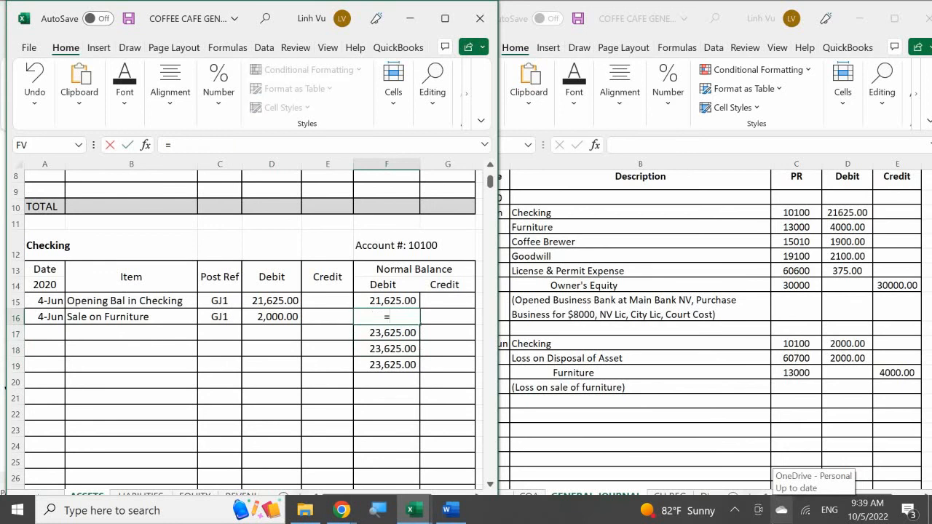
{"action": "key", "text": "Up"}
{"action": "type", "text": "+"}
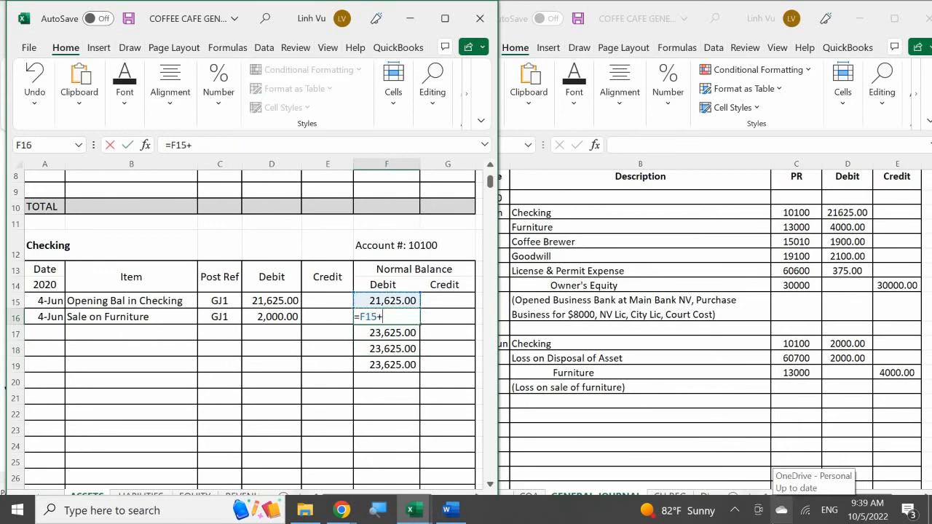
{"action": "key", "text": "Left"}
{"action": "key", "text": "Left"}
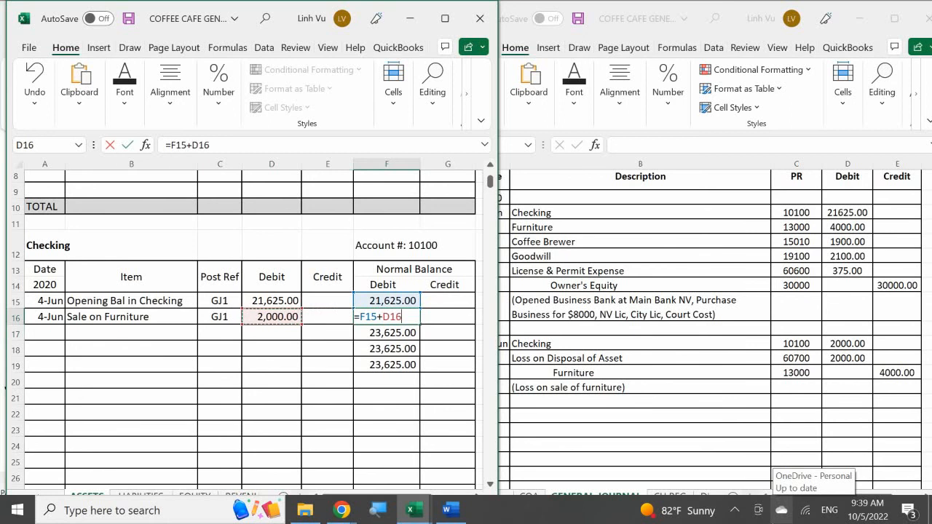
{"action": "type", "text": "-"}
{"action": "key", "text": "Left"}
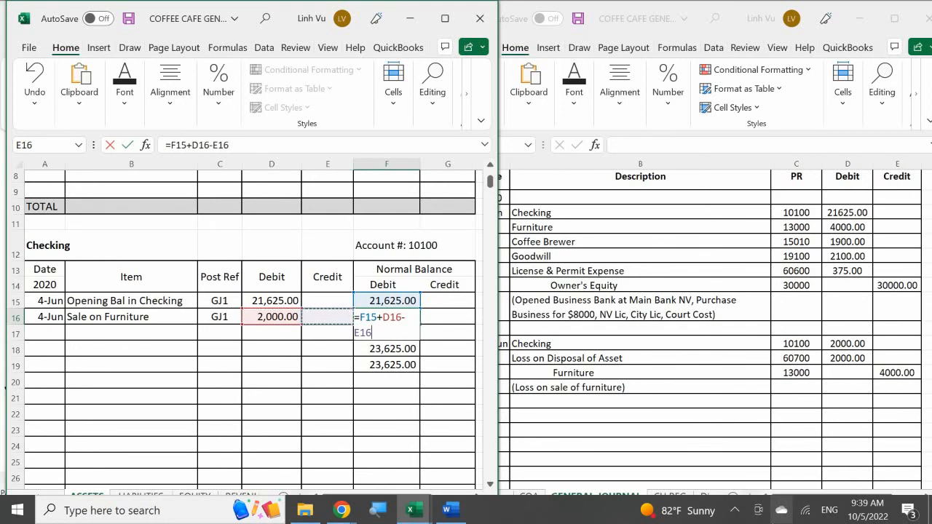
{"action": "key", "text": "Return"}
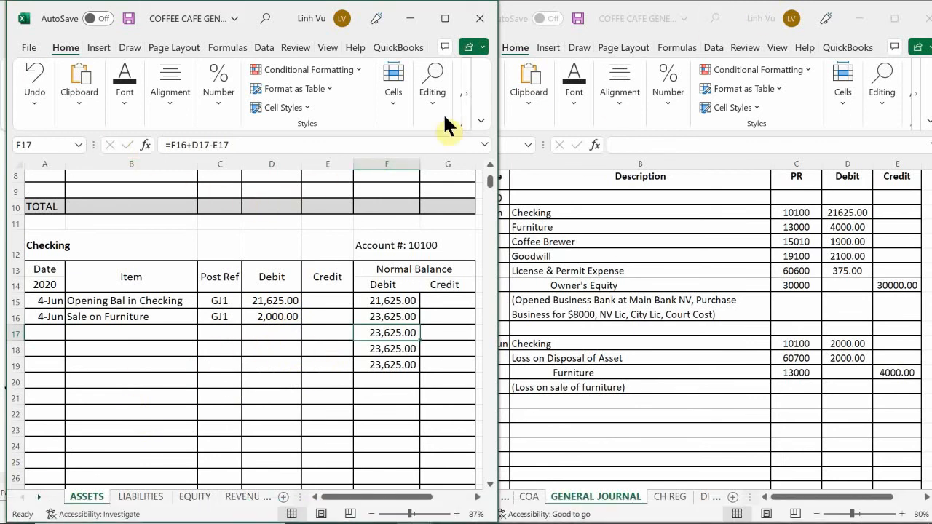
Step: Fill the F16 balance formula down to F27 in the Checking account's debit balance column
{"action": "left_click", "coordinate": [412, 318]}
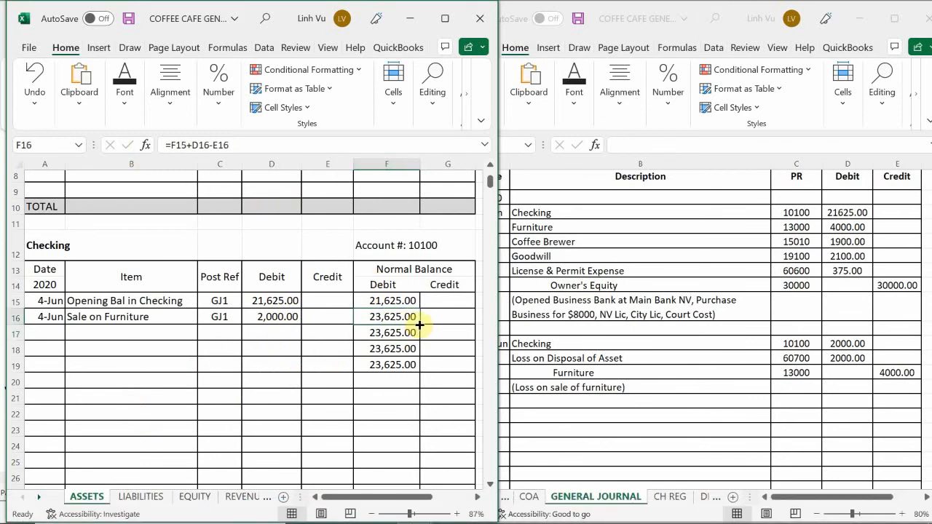
{"action": "left_click_drag", "start_coordinate": [419, 324], "coordinate": [420, 325]}
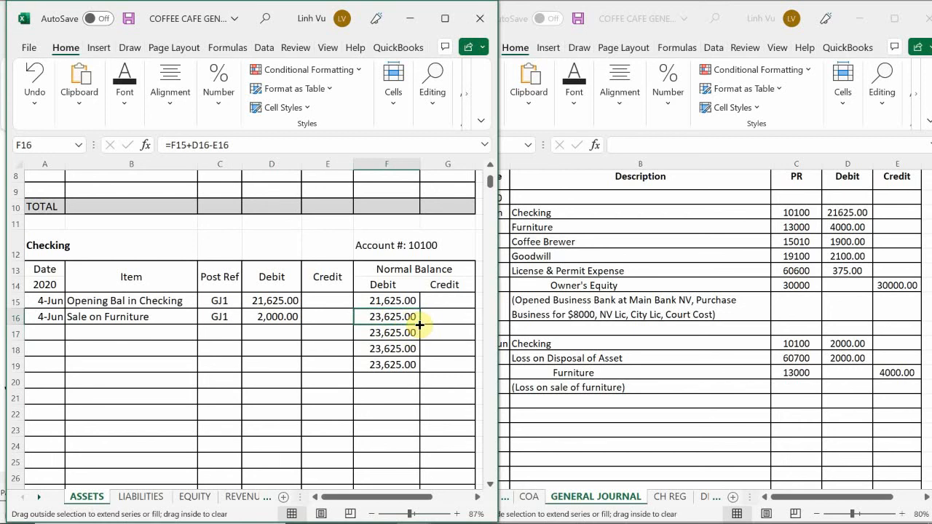
{"action": "left_click_drag", "start_coordinate": [419, 325], "coordinate": [387, 449]}
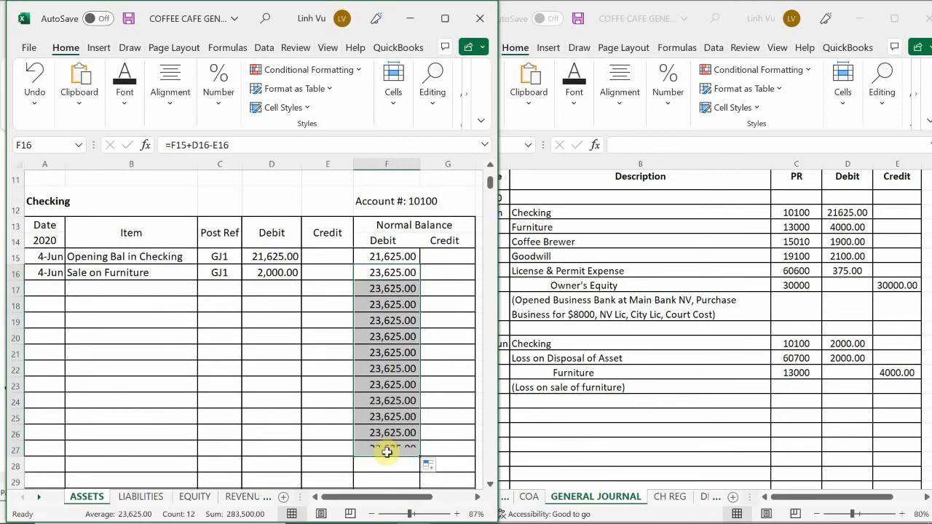
{"action": "scroll", "coordinate": [376, 426], "scroll_direction": "up", "scroll_amount": 2}
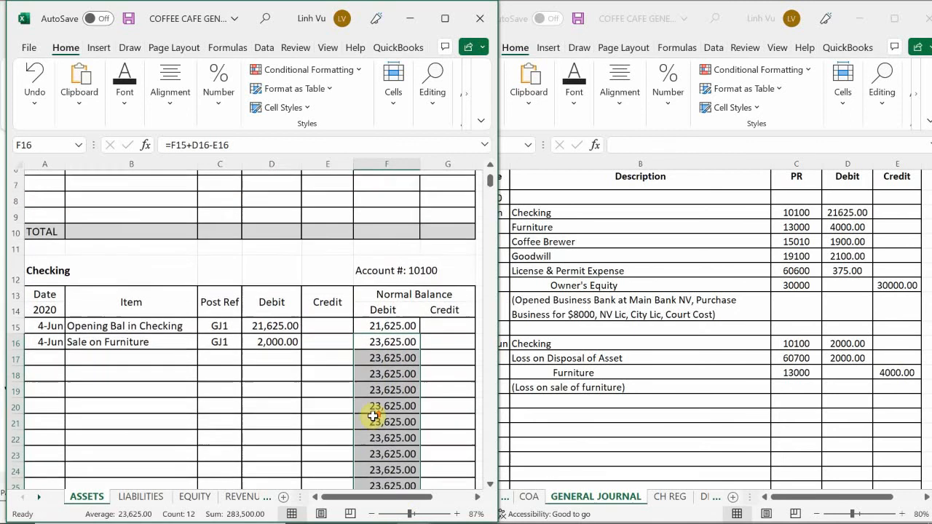
{"action": "left_click", "coordinate": [331, 362]}
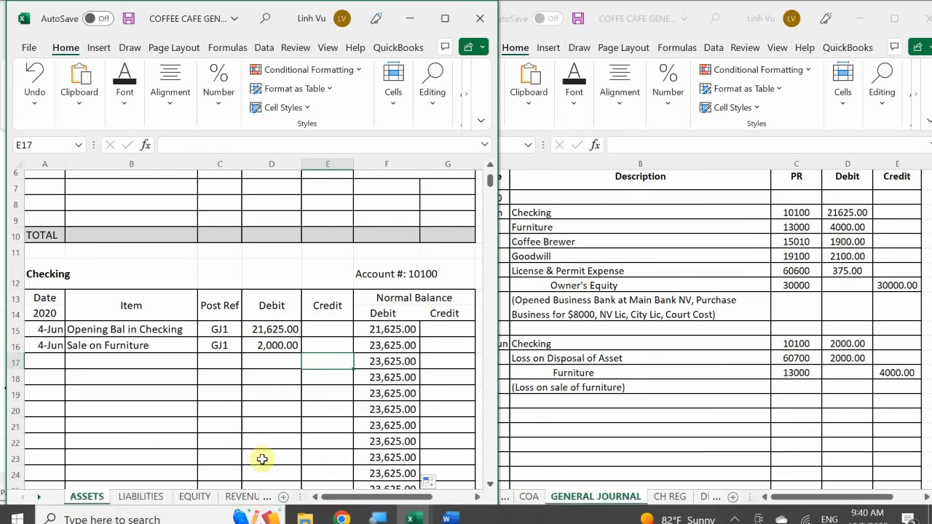
Step: Go to the ledger's EXPENSES - OP sheet, at the row just above the Loss on Disposal of Asset account
{"action": "left_click", "coordinate": [248, 503]}
{"action": "left_click", "coordinate": [245, 501]}
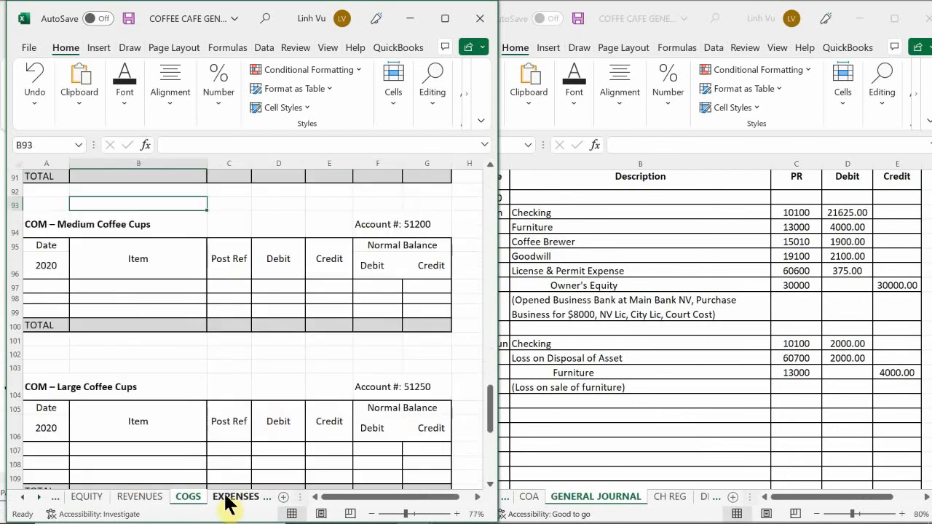
{"action": "left_click", "coordinate": [231, 501]}
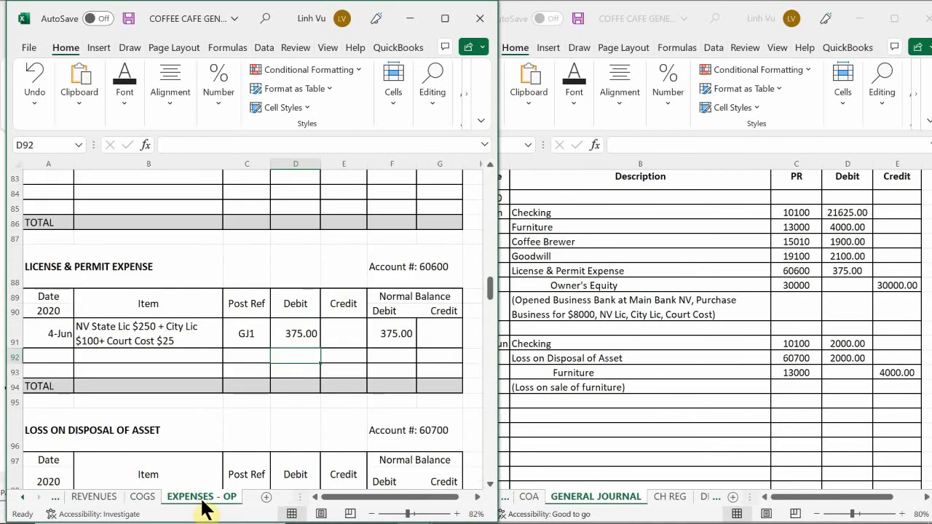
{"action": "left_click", "coordinate": [217, 401]}
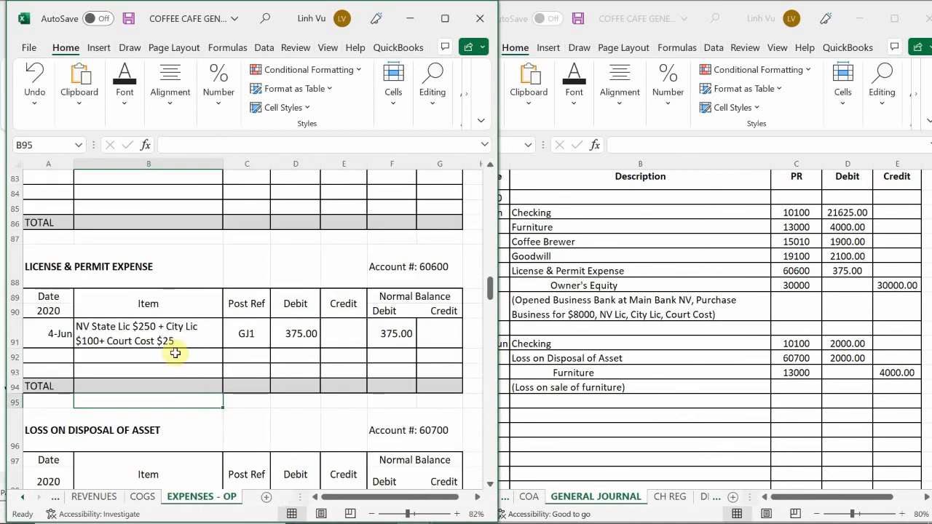
Step: Date the first row of the Loss on Disposal of Asset account (A99) 6/4
{"action": "scroll", "coordinate": [175, 352], "scroll_direction": "down", "scroll_amount": 2}
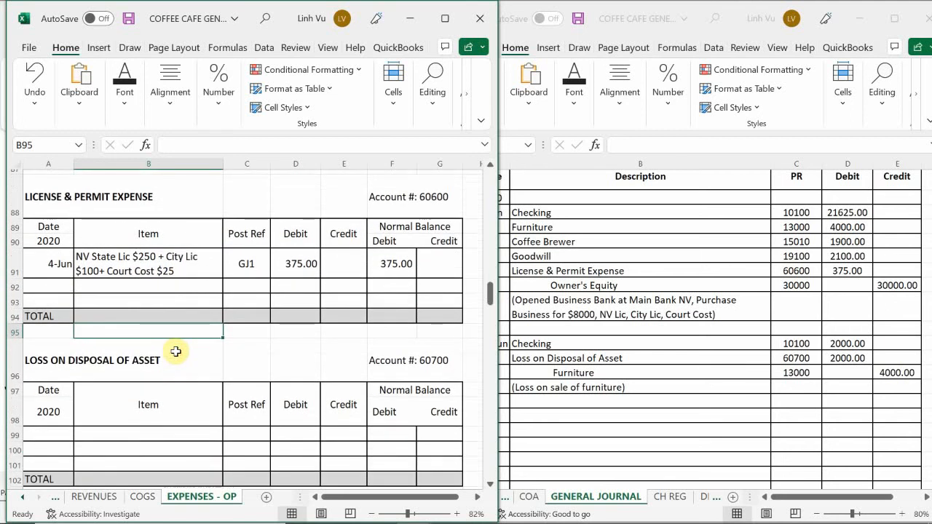
{"action": "scroll", "coordinate": [175, 352], "scroll_direction": "down", "scroll_amount": 3}
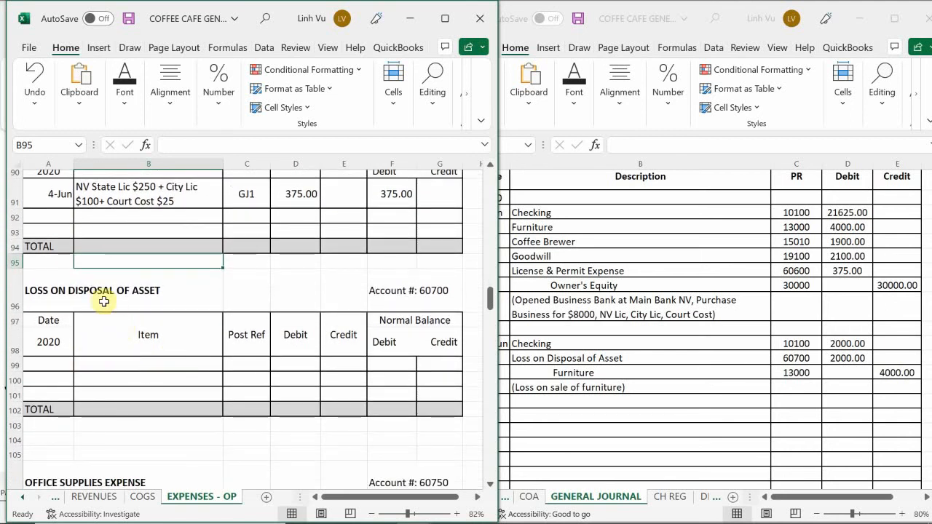
{"action": "left_click", "coordinate": [60, 364]}
{"action": "type", "text": "6/4"}
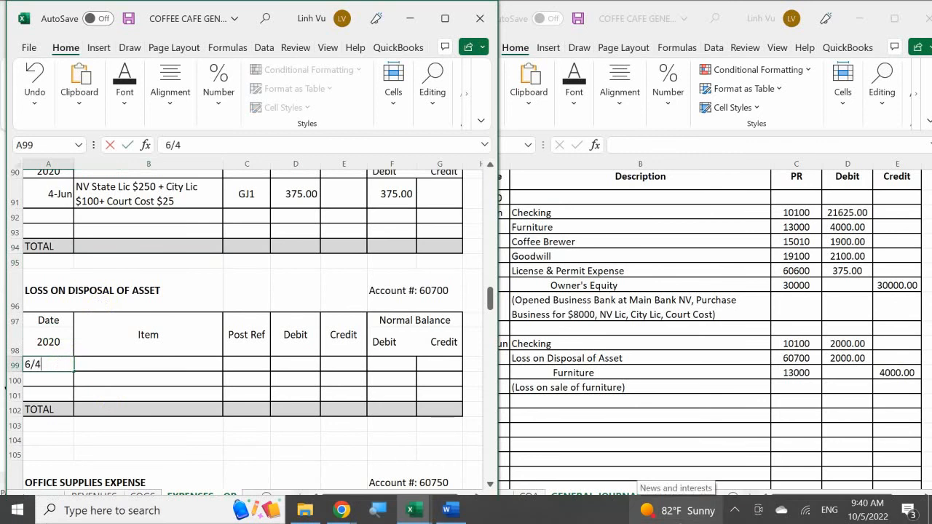
{"action": "key", "text": "Return"}
{"action": "key", "text": "Right"}
{"action": "key", "text": "Up"}
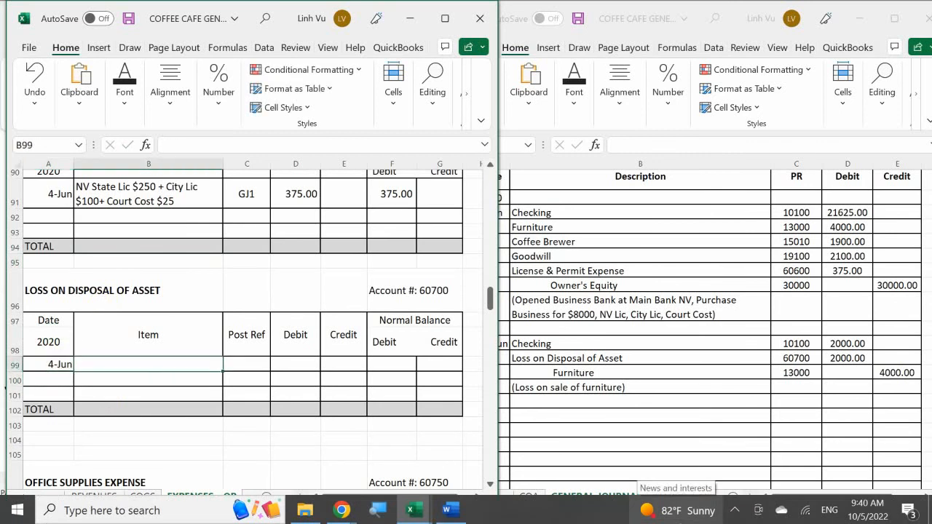
Step: Enter "Loss on Sale of Furniture" as the item in B99 of the Loss on Disposal of Asset account
{"action": "type", "text": "L"}
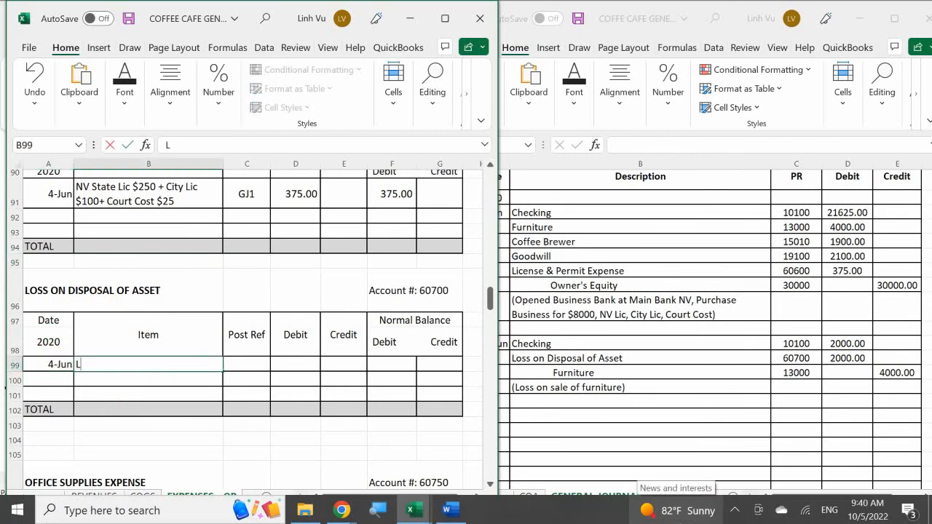
{"action": "type", "text": "oss on Sale of Fu"}
{"action": "type", "text": "r"}
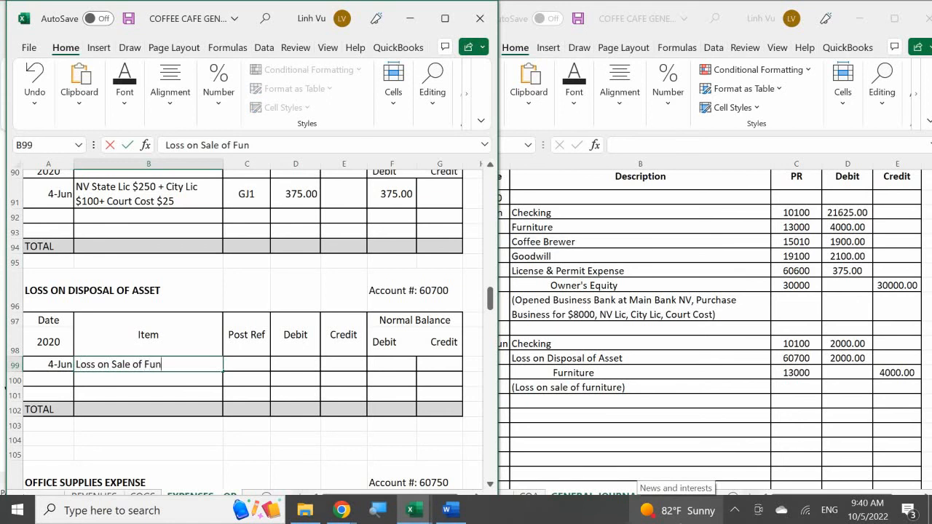
{"action": "type", "text": "ntiure"}
{"action": "key", "text": "BackSpace"}
{"action": "key", "text": "BackSpace"}
{"action": "key", "text": "BackSpace"}
{"action": "key", "text": "BackSpace"}
{"action": "key", "text": "BackSpace"}
{"action": "type", "text": "iture"}
{"action": "key", "text": "Return"}
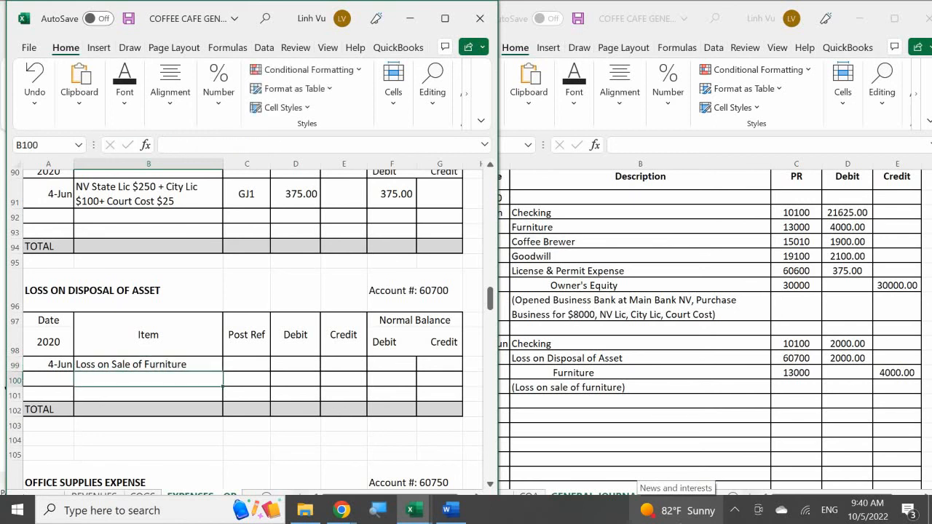
Step: Enter post reference GJ1 and a debit of 2000 for the Loss on Sale of Furniture entry in row 99
{"action": "key", "text": "Right"}
{"action": "key", "text": "Up"}
{"action": "type", "text": "GJ1"}
{"action": "key", "text": "Return"}
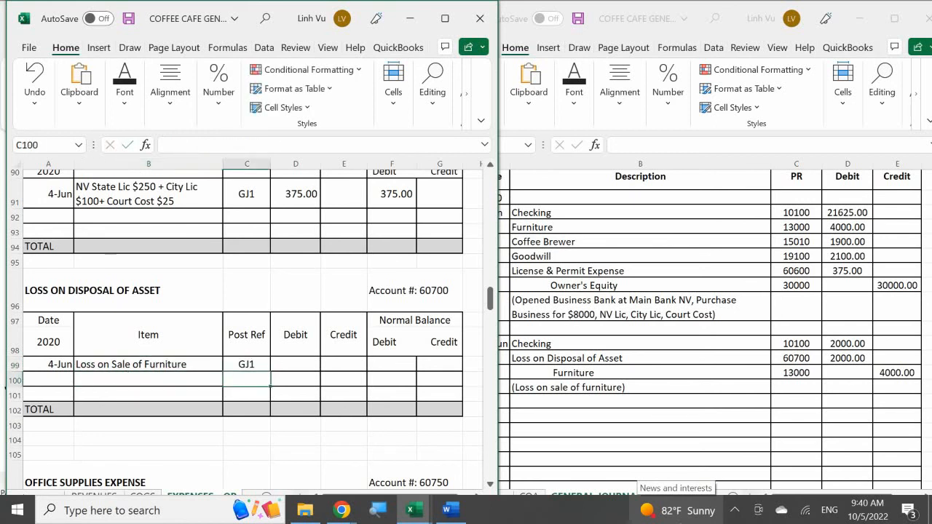
{"action": "key", "text": "Right"}
{"action": "key", "text": "Up"}
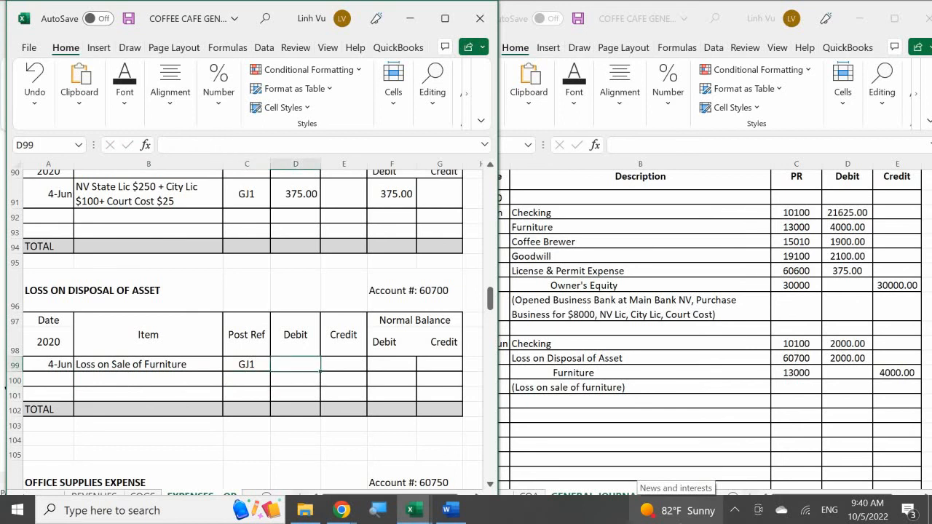
{"action": "type", "text": "2000"}
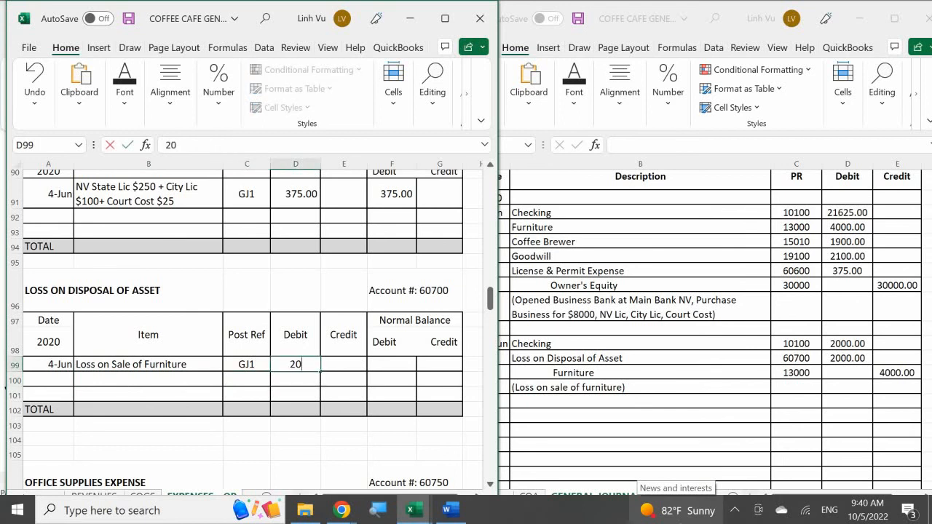
{"action": "key", "text": "Return"}
Step: Set the debit balance in F99 to equal the debit amount with the formula =D99
{"action": "key", "text": "Right"}
{"action": "key", "text": "Right"}
{"action": "key", "text": "Up"}
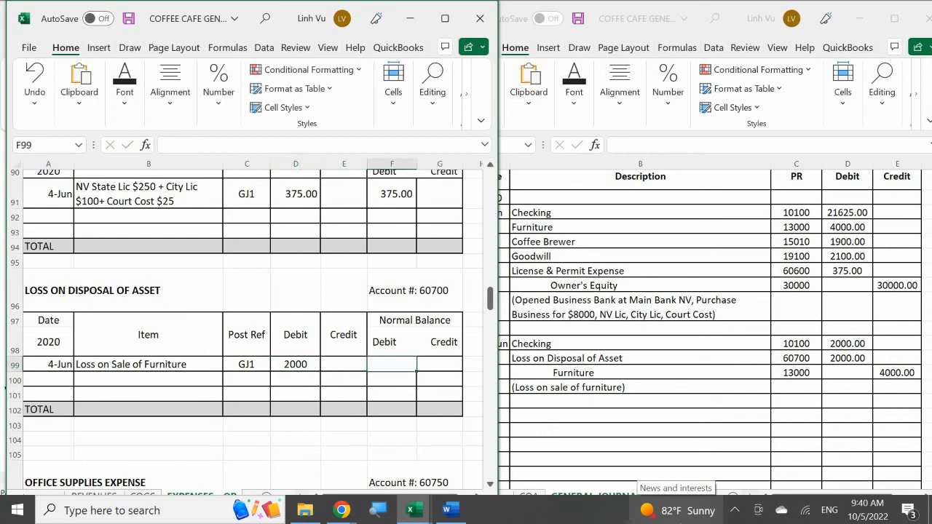
{"action": "type", "text": "="}
{"action": "key", "text": "Left"}
{"action": "key", "text": "Left"}
{"action": "key", "text": "Return"}
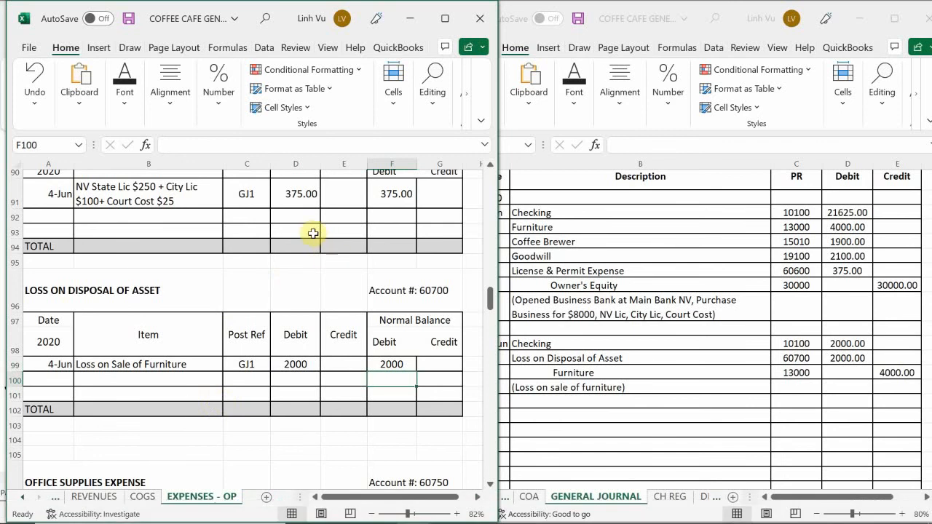
Step: Apply the comma number style to the Loss on Disposal of Asset amount and balance cells D99:G102
{"action": "left_click_drag", "start_coordinate": [302, 364], "coordinate": [431, 405]}
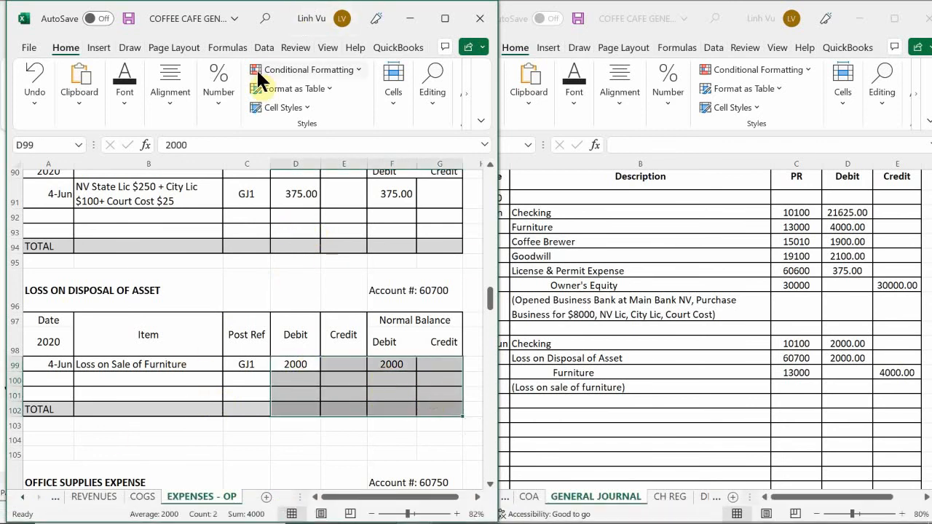
{"action": "left_click", "coordinate": [212, 85]}
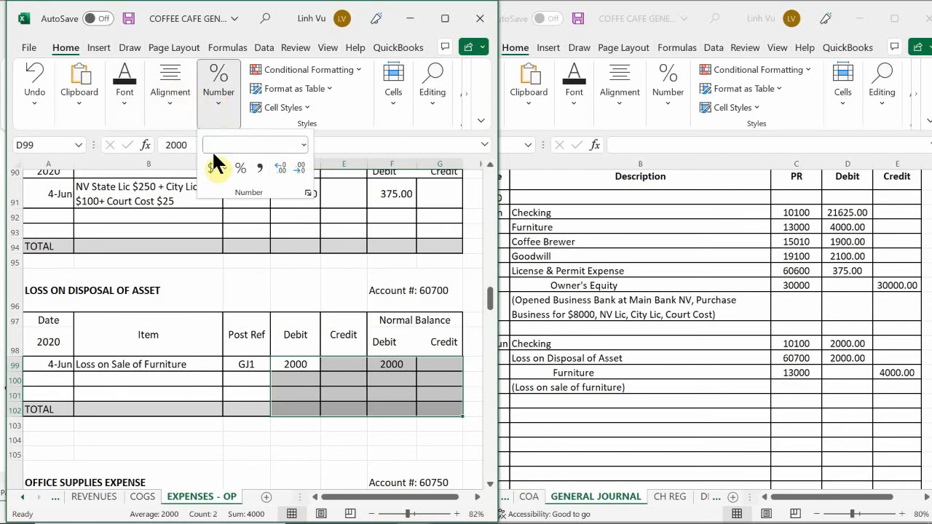
{"action": "left_click", "coordinate": [264, 170]}
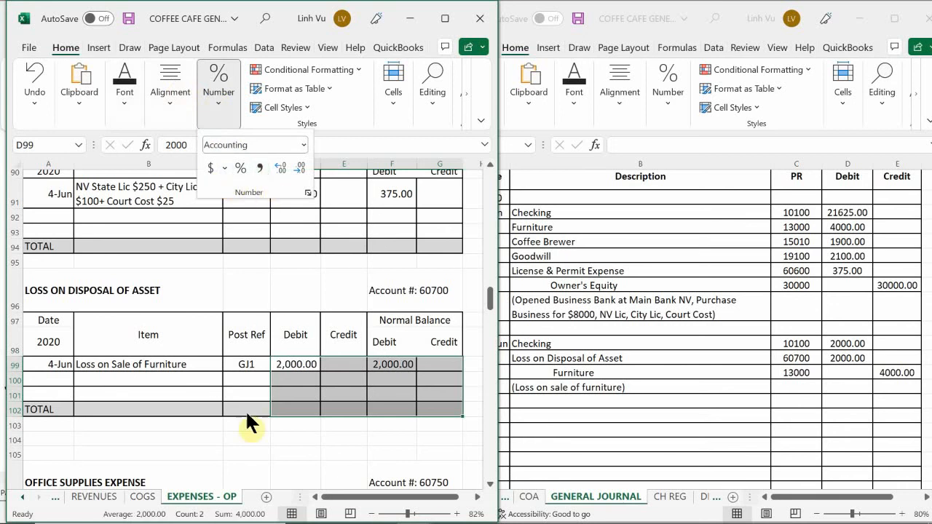
{"action": "left_click", "coordinate": [294, 387]}
{"action": "left_click", "coordinate": [295, 389]}
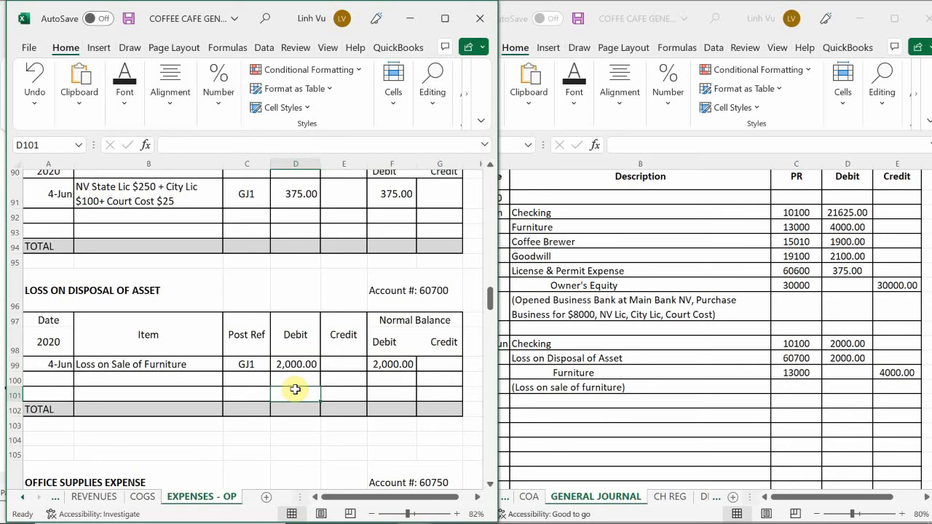
Step: Switch to the ledger's ASSETS sheet and look through its accounts for Furniture, account 13000
{"action": "left_click", "coordinate": [22, 497]}
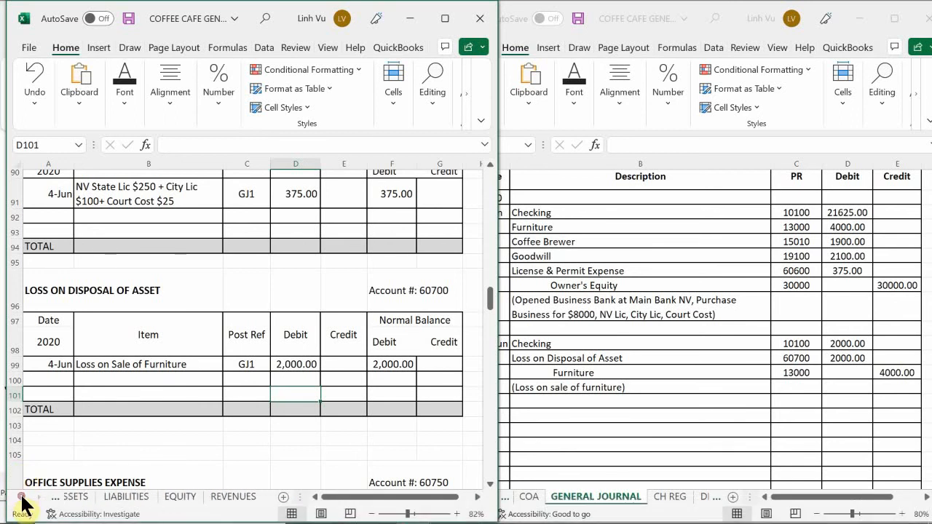
{"action": "left_click", "coordinate": [79, 498]}
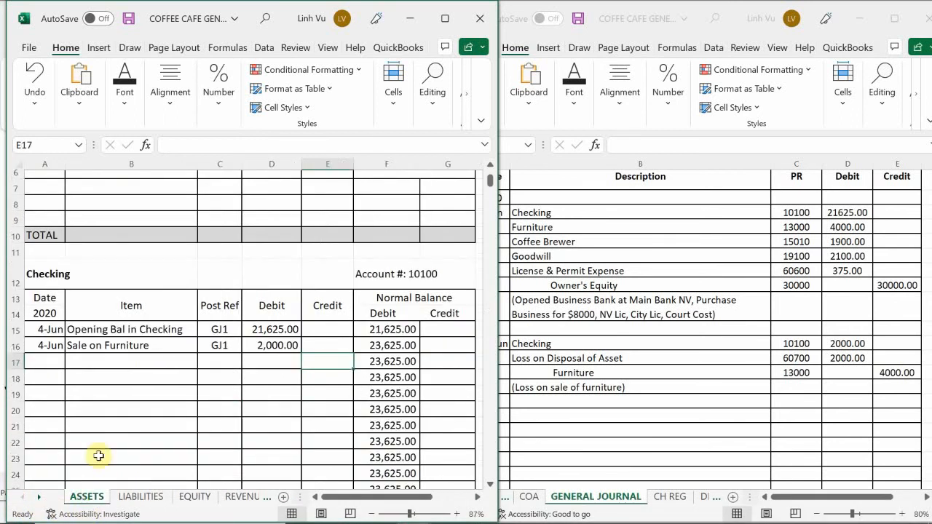
{"action": "left_click", "coordinate": [99, 373]}
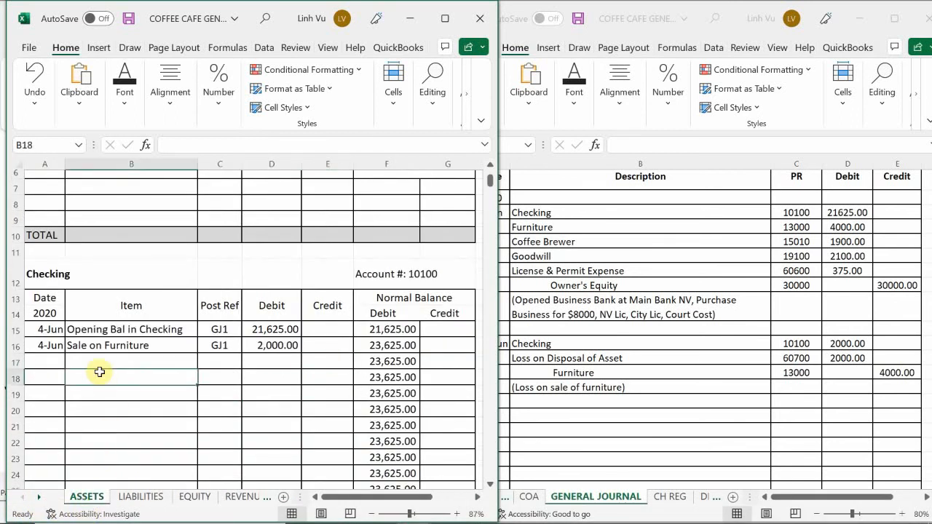
{"action": "scroll", "coordinate": [100, 372], "scroll_direction": "down", "scroll_amount": 9}
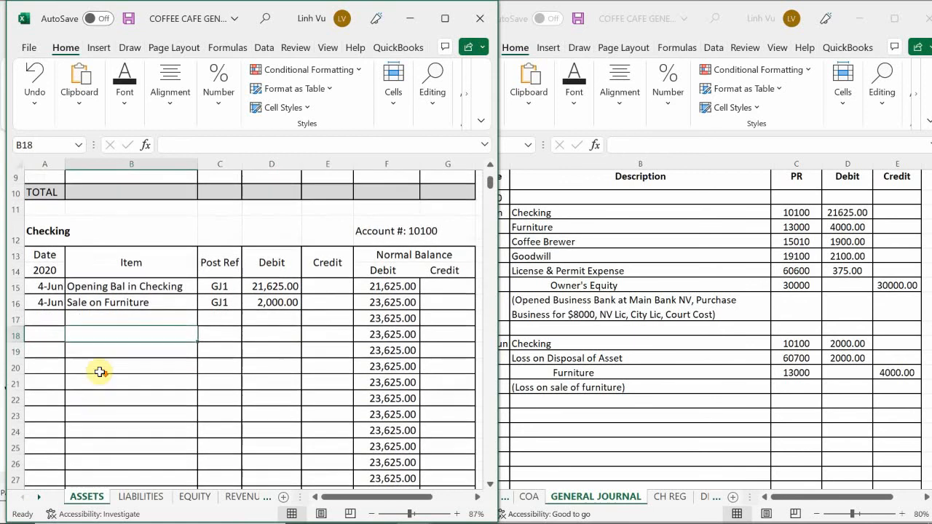
{"action": "scroll", "coordinate": [99, 373], "scroll_direction": "down", "scroll_amount": 12}
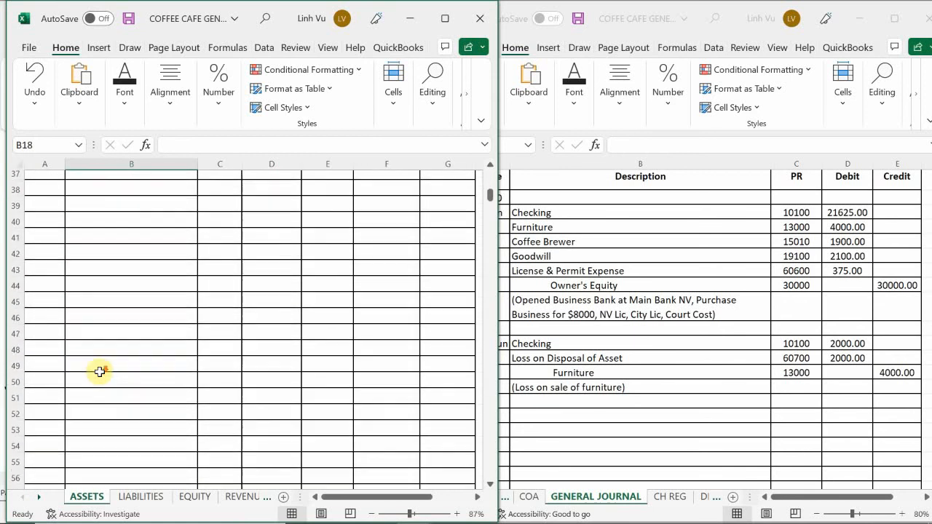
{"action": "scroll", "coordinate": [102, 374], "scroll_direction": "down", "scroll_amount": 14}
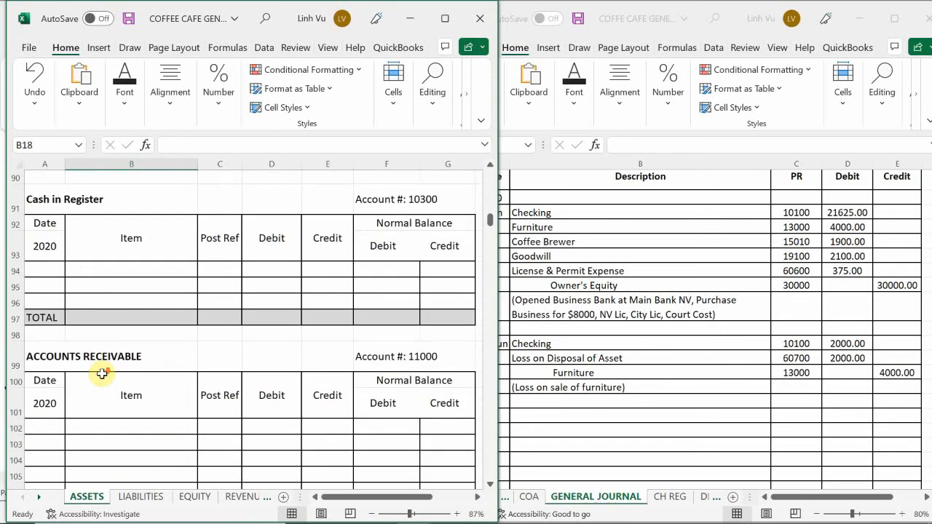
{"action": "scroll", "coordinate": [102, 374], "scroll_direction": "down", "scroll_amount": 8}
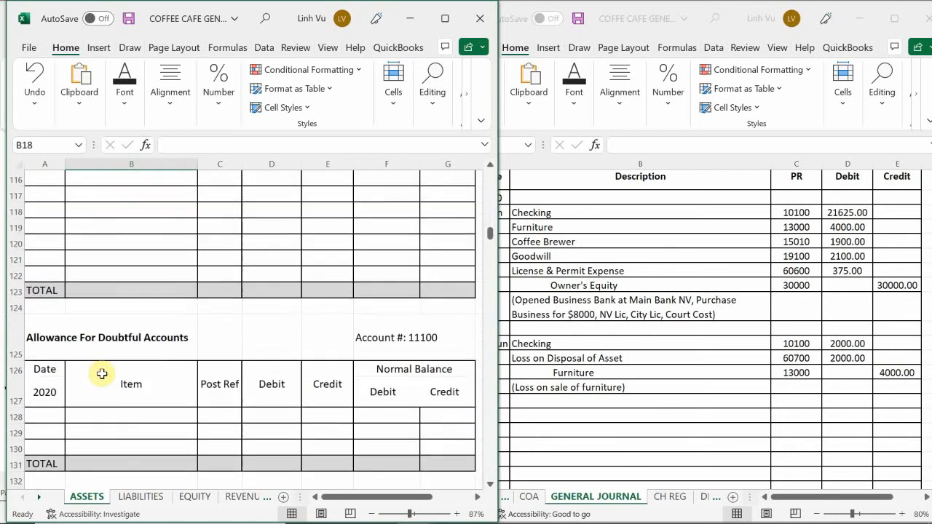
{"action": "scroll", "coordinate": [102, 374], "scroll_direction": "down", "scroll_amount": 3}
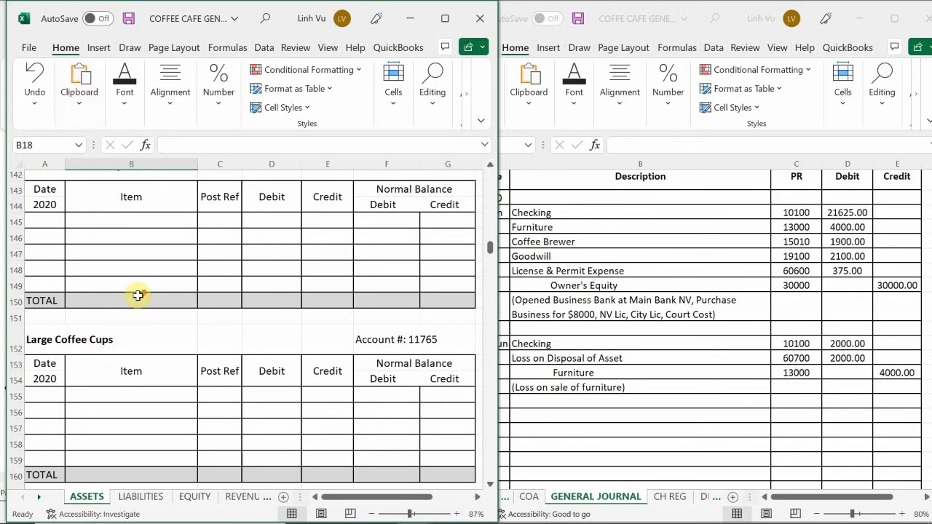
{"action": "scroll", "coordinate": [138, 295], "scroll_direction": "down", "scroll_amount": 3}
{"action": "scroll", "coordinate": [139, 295], "scroll_direction": "down", "scroll_amount": 1}
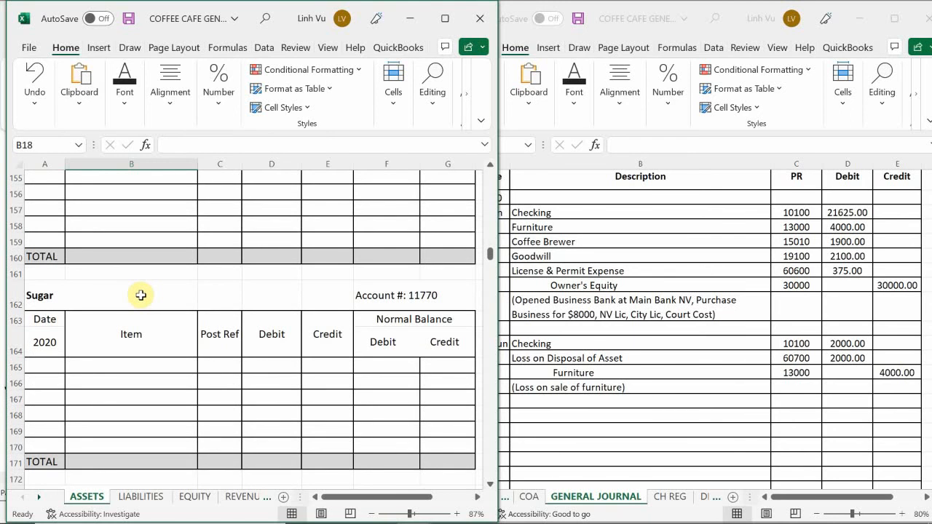
{"action": "scroll", "coordinate": [142, 299], "scroll_direction": "down", "scroll_amount": 1}
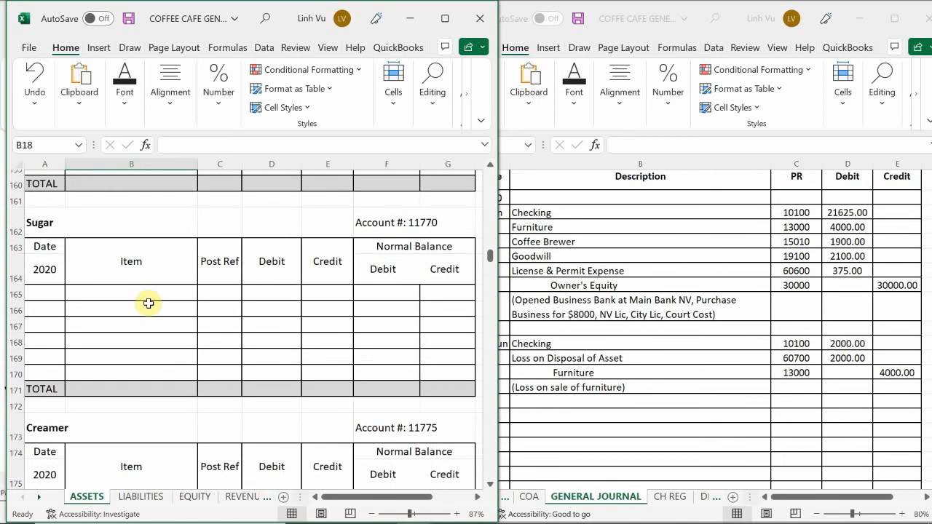
{"action": "scroll", "coordinate": [148, 303], "scroll_direction": "down", "scroll_amount": 2}
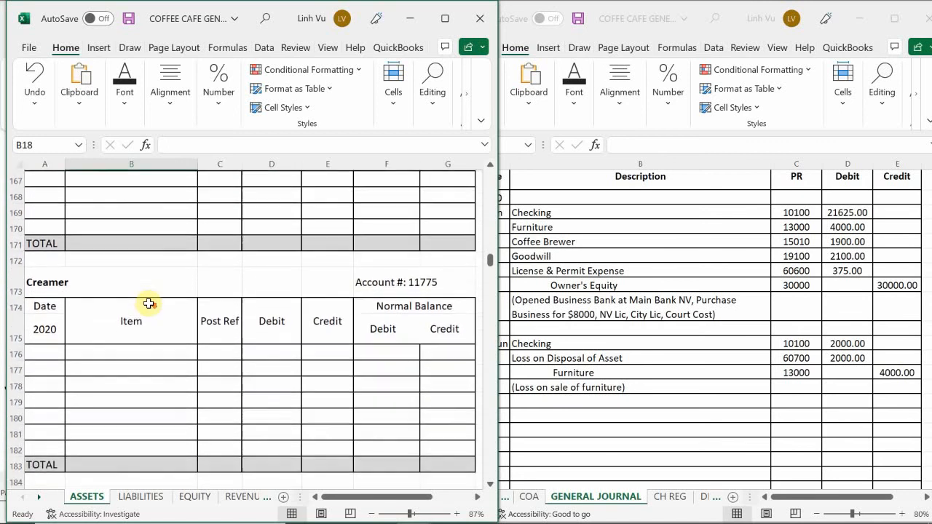
{"action": "scroll", "coordinate": [148, 303], "scroll_direction": "down", "scroll_amount": 3}
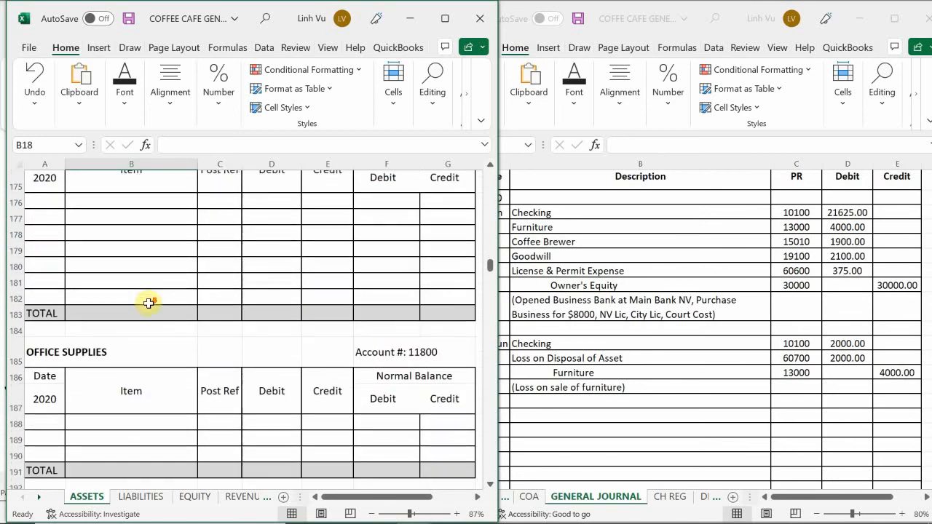
{"action": "scroll", "coordinate": [148, 303], "scroll_direction": "down", "scroll_amount": 2}
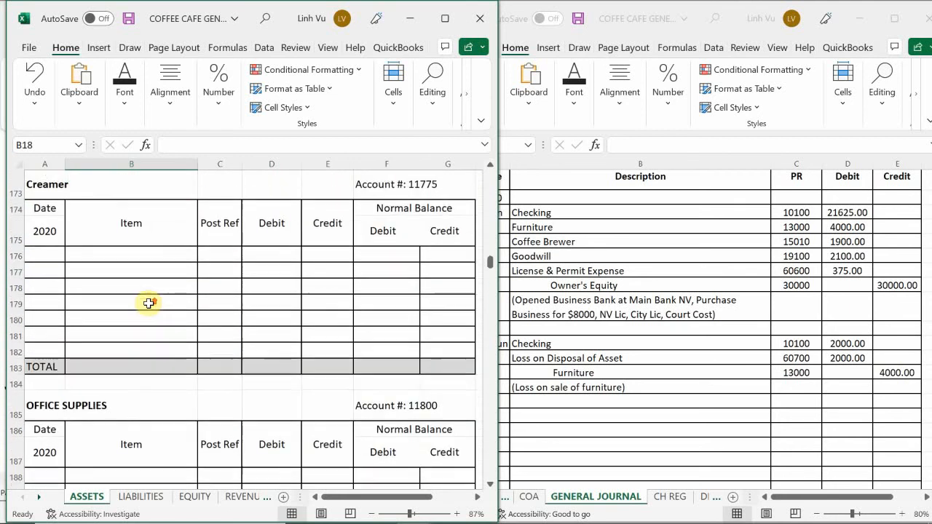
{"action": "scroll", "coordinate": [149, 304], "scroll_direction": "up", "scroll_amount": 4}
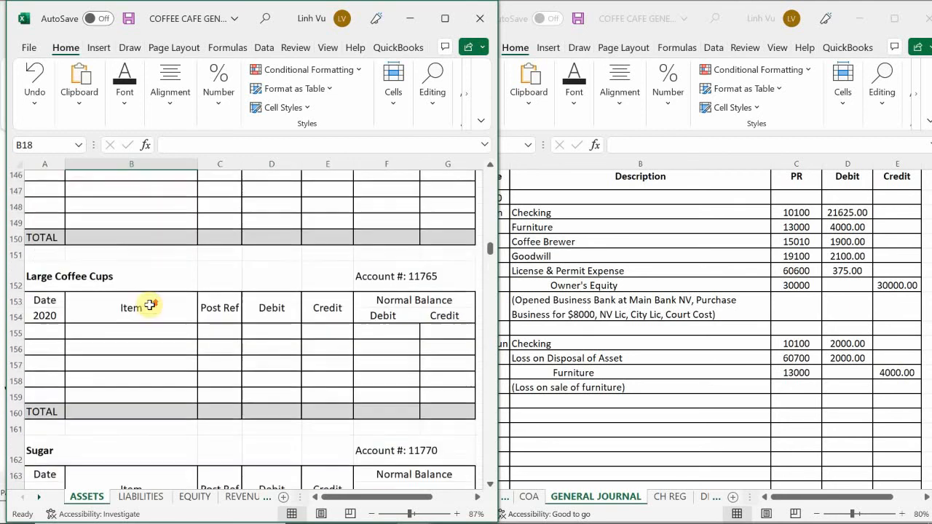
{"action": "scroll", "coordinate": [149, 304], "scroll_direction": "down", "scroll_amount": 7}
{"action": "scroll", "coordinate": [150, 305], "scroll_direction": "down", "scroll_amount": 9}
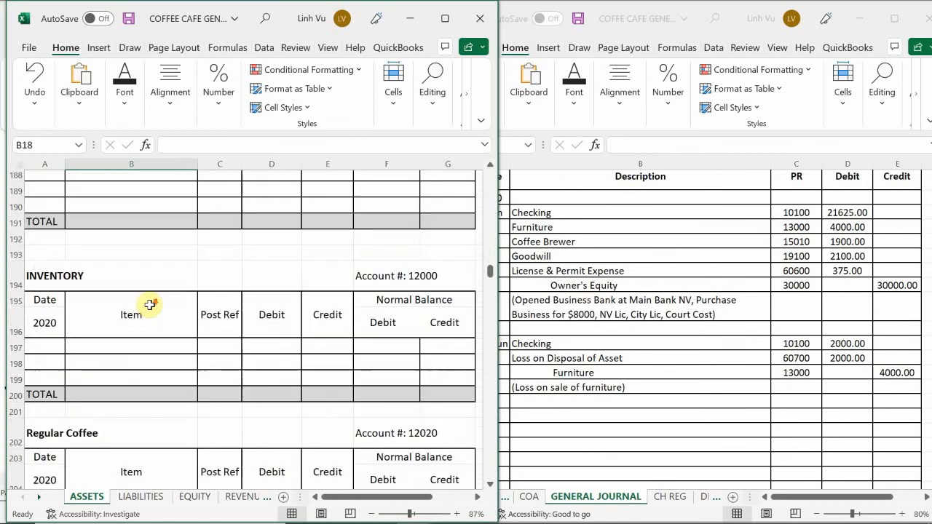
{"action": "scroll", "coordinate": [150, 305], "scroll_direction": "down", "scroll_amount": 8}
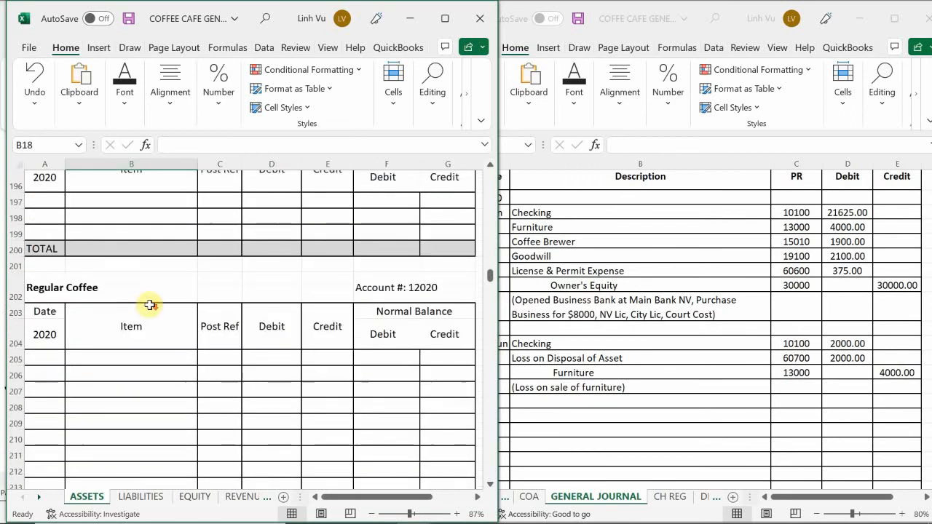
{"action": "scroll", "coordinate": [150, 305], "scroll_direction": "down", "scroll_amount": 11}
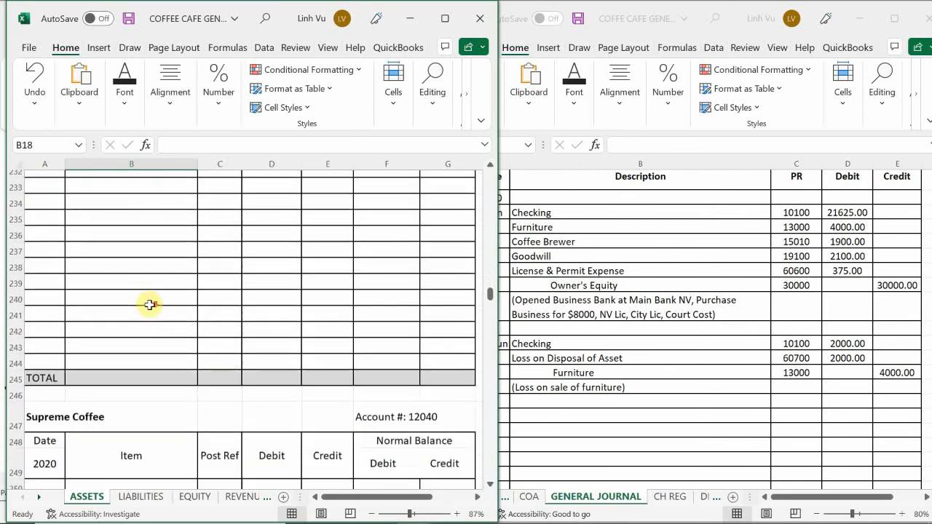
{"action": "scroll", "coordinate": [149, 304], "scroll_direction": "down", "scroll_amount": 10}
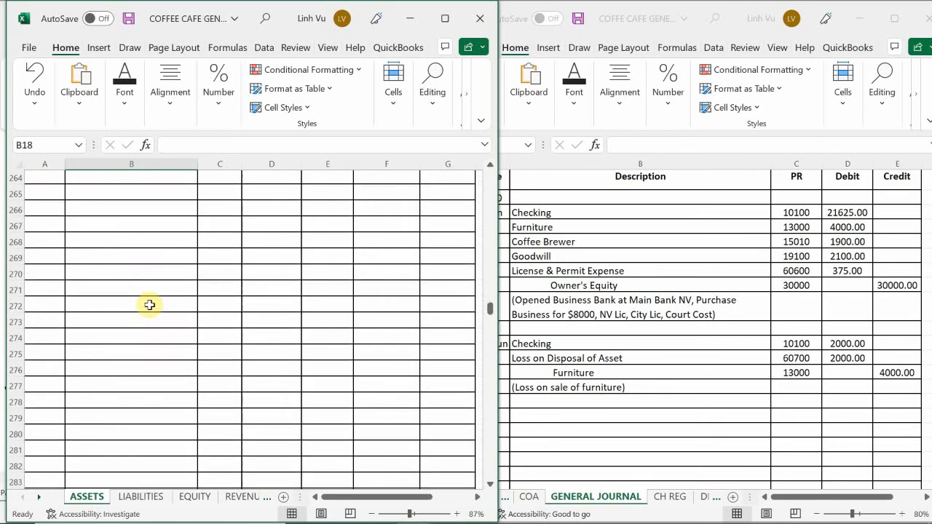
{"action": "scroll", "coordinate": [149, 305], "scroll_direction": "down", "scroll_amount": 6}
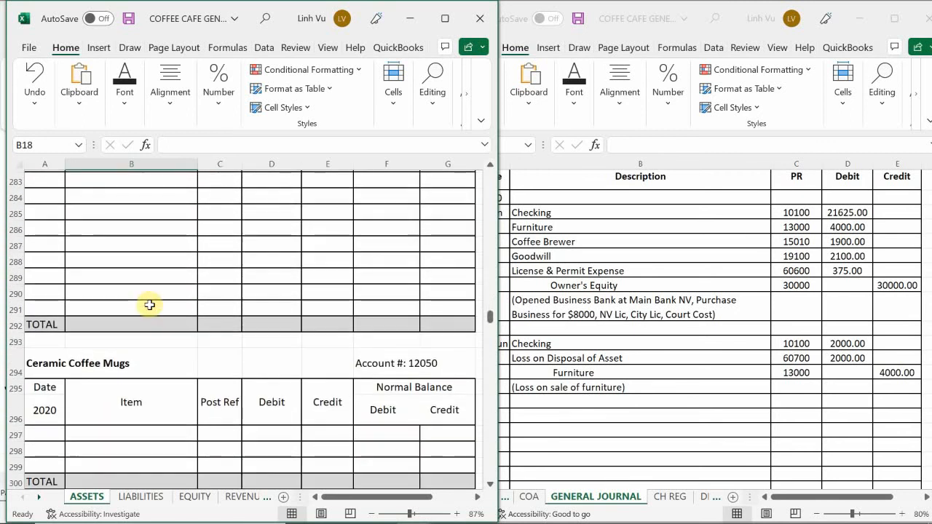
Step: Start row 307 of the Furniture account with the date 6/4 and the item description Sold Furniture
{"action": "scroll", "coordinate": [150, 305], "scroll_direction": "down", "scroll_amount": 1}
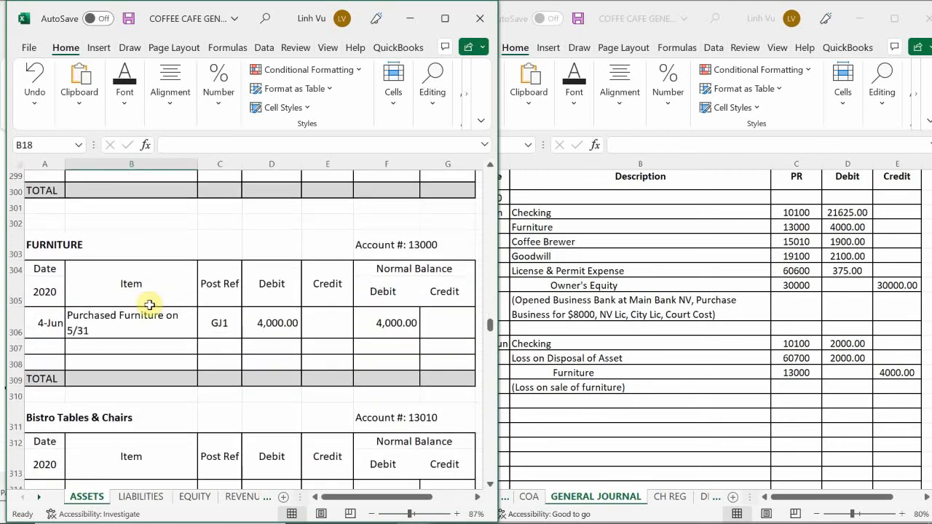
{"action": "scroll", "coordinate": [149, 304], "scroll_direction": "up", "scroll_amount": 1}
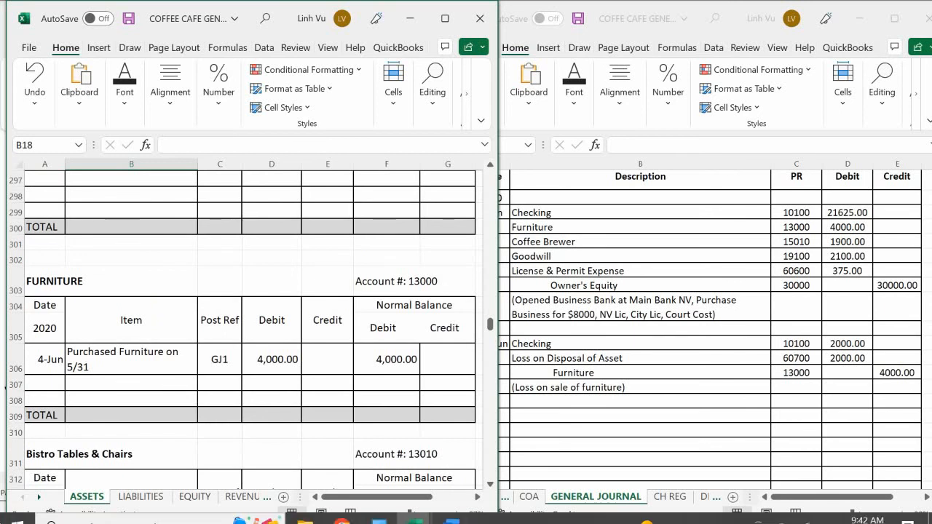
{"action": "left_click", "coordinate": [59, 384]}
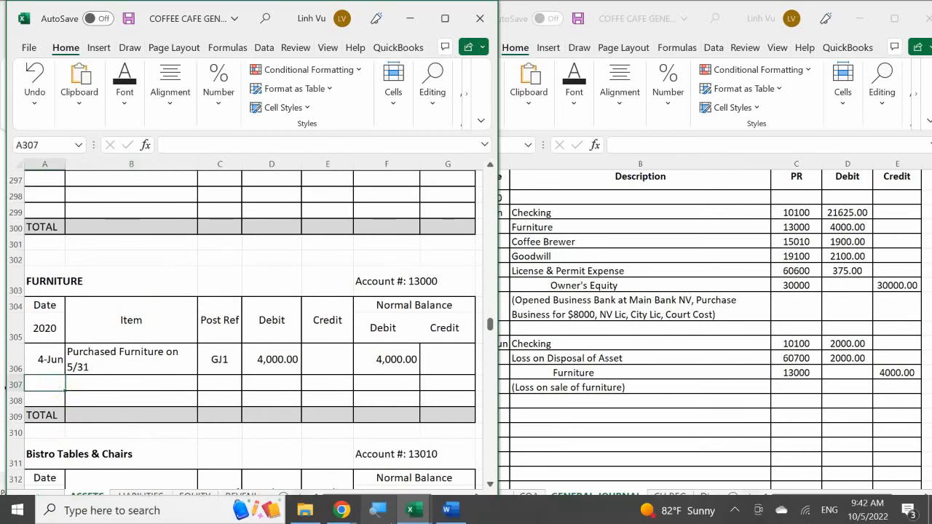
{"action": "type", "text": "6/4"}
{"action": "key", "text": "Return"}
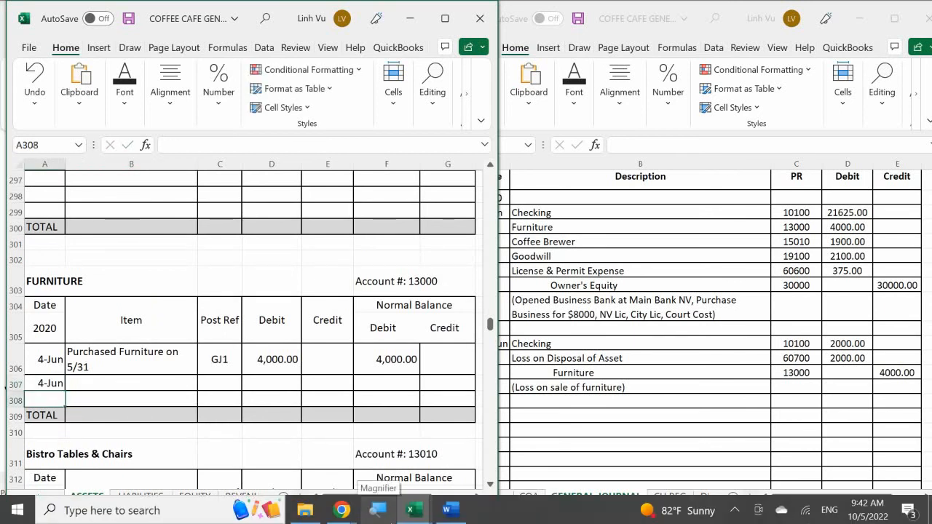
{"action": "key", "text": "Up"}
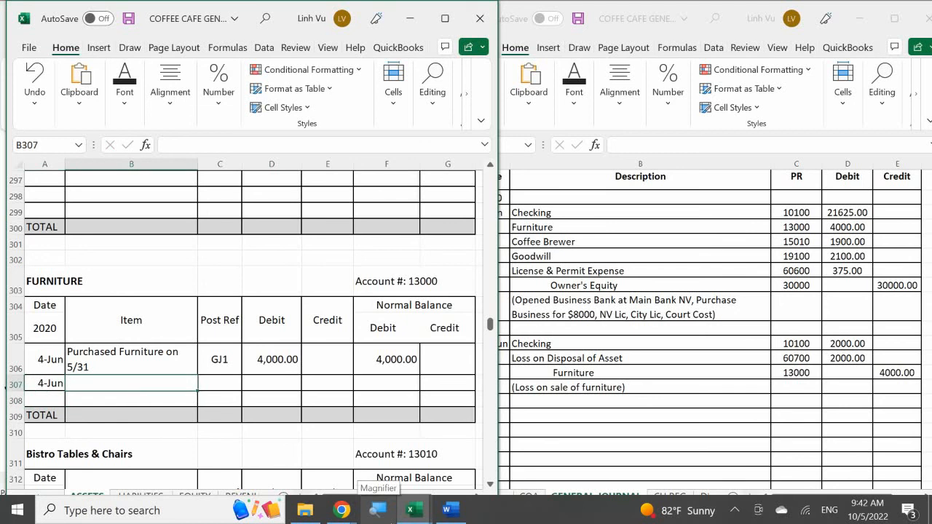
{"action": "type", "text": "S"}
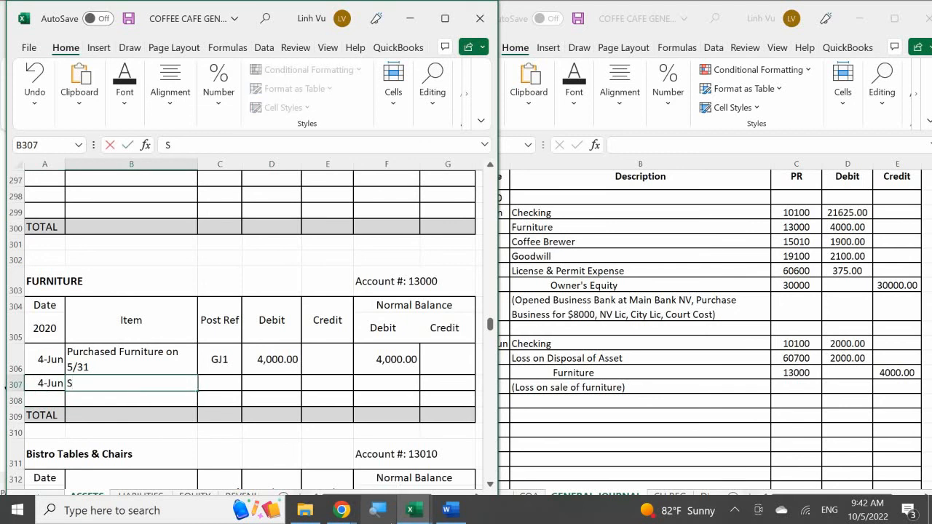
{"action": "type", "text": "old Furniture"}
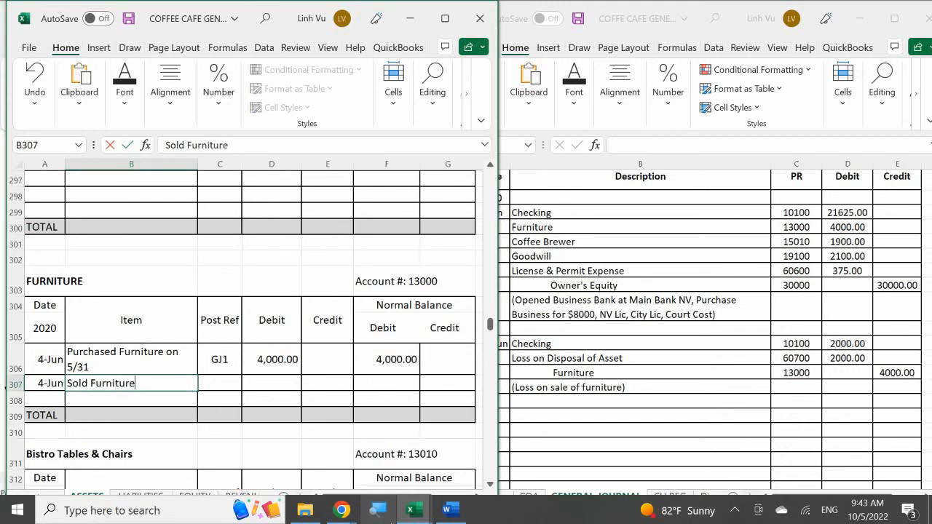
{"action": "key", "text": "Return"}
Step: Enter post reference GJ1 and a credit of 4000 for the Sold Furniture entry in row 307
{"action": "key", "text": "Up"}
{"action": "key", "text": "Right"}
{"action": "type", "text": "GJ1"}
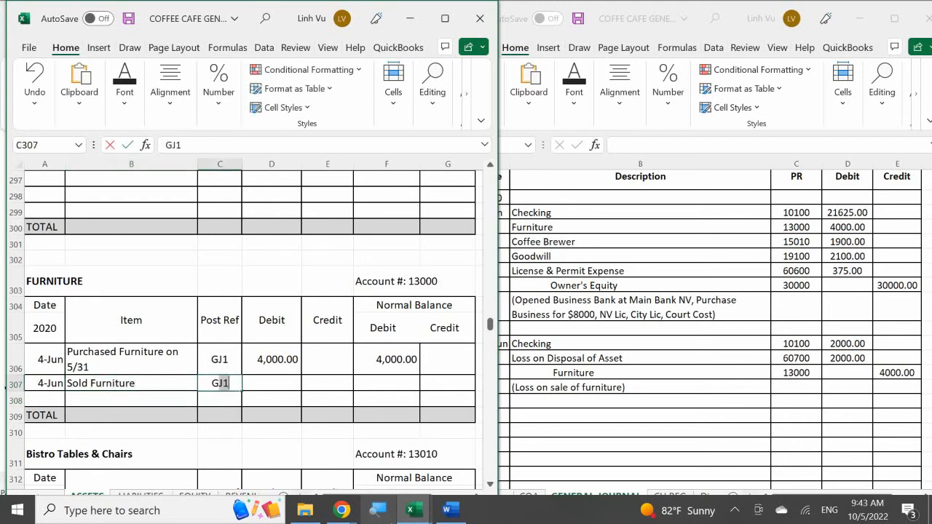
{"action": "key", "text": "Return"}
{"action": "key", "text": "Up"}
{"action": "key", "text": "Right"}
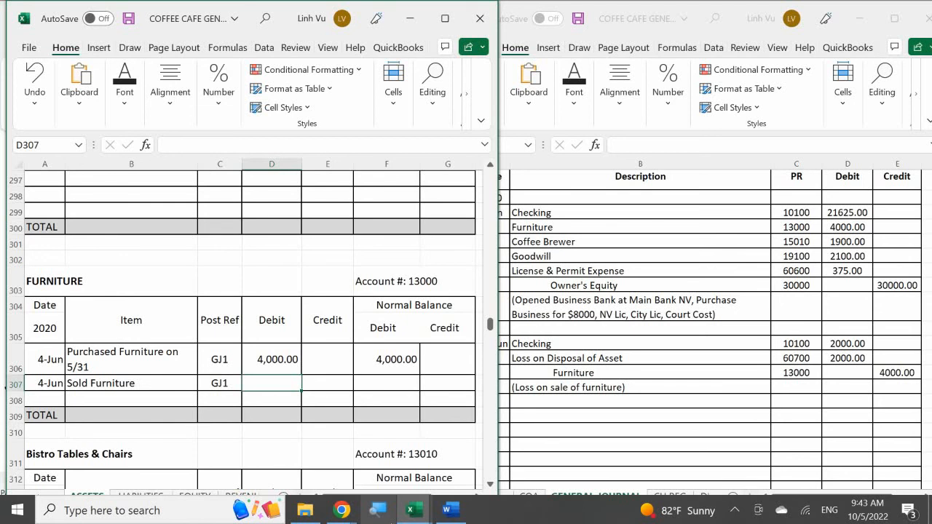
{"action": "key", "text": "Right"}
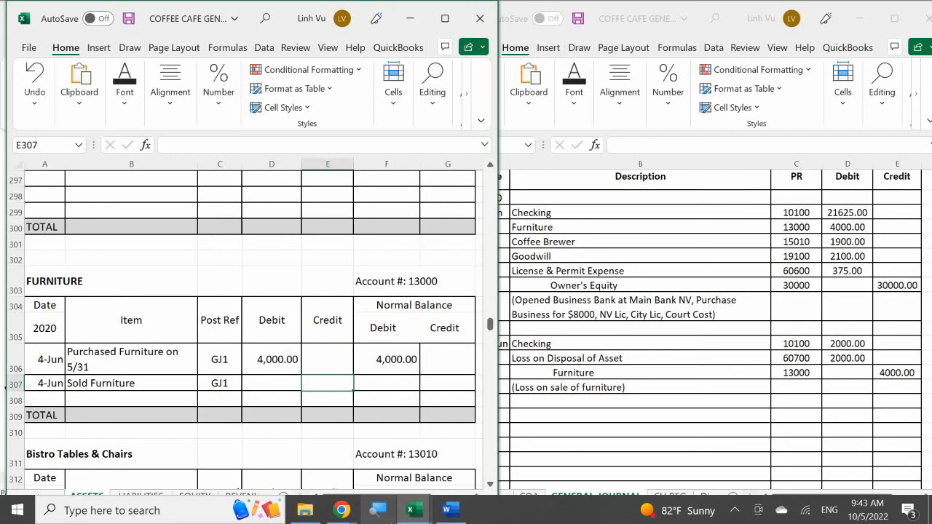
{"action": "type", "text": "4000"}
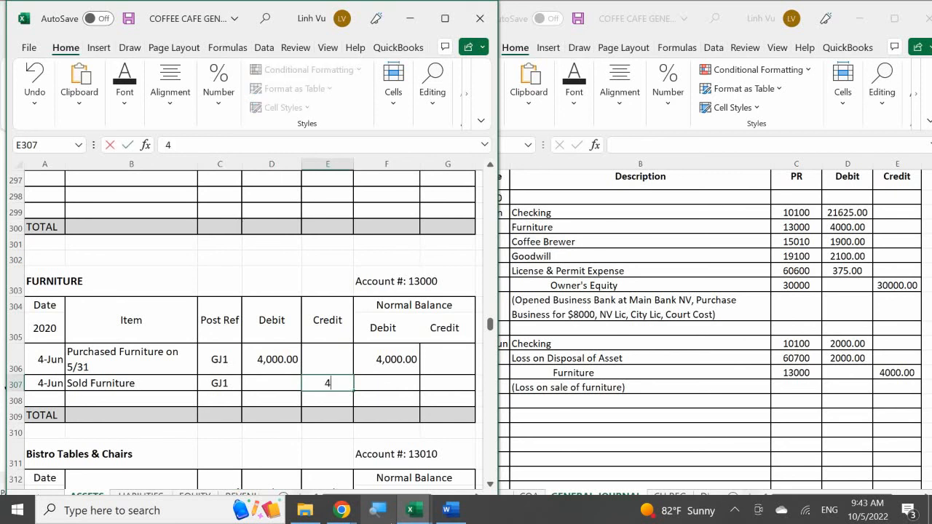
{"action": "key", "text": "Return"}
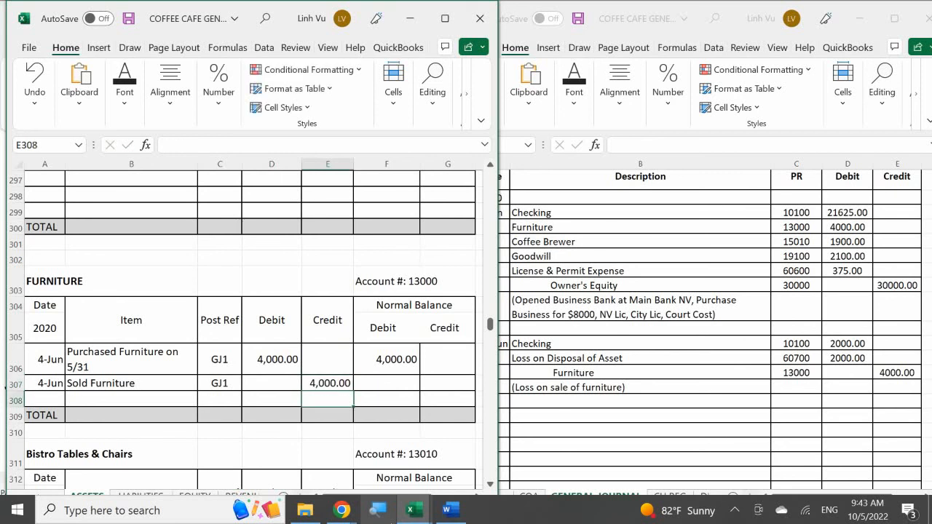
Step: Calculate the Furniture account's running debit balance in F307 with the formula =F306+D307-E307
{"action": "left_click", "coordinate": [387, 383]}
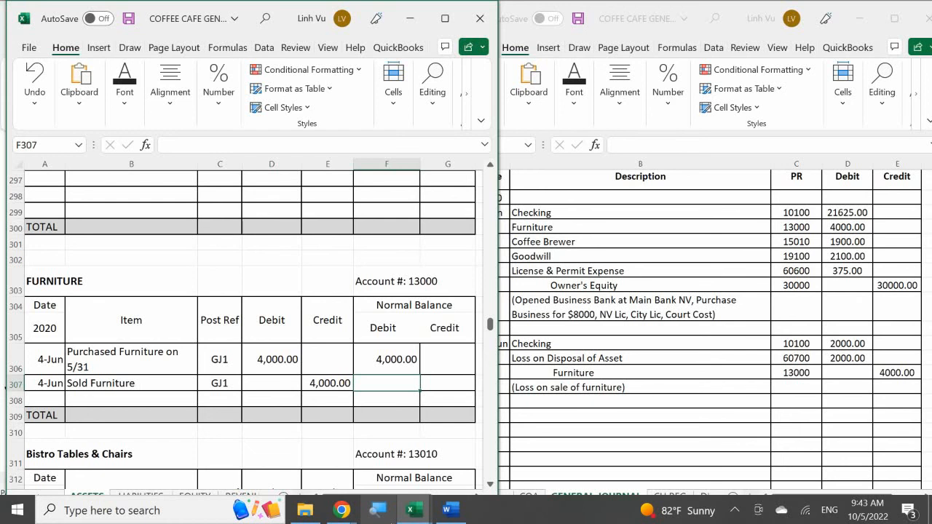
{"action": "type", "text": "="}
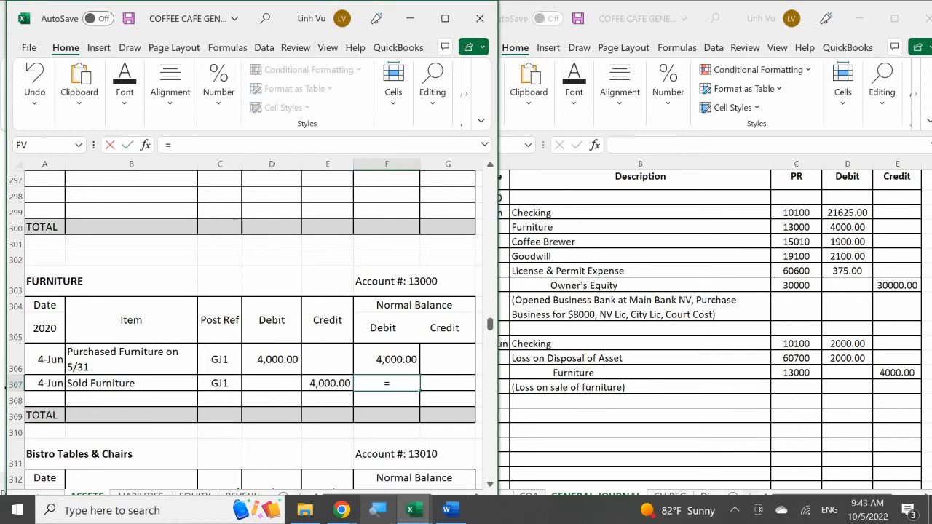
{"action": "key", "text": "Up"}
{"action": "type", "text": "+"}
{"action": "key", "text": "Left"}
{"action": "key", "text": "Left"}
{"action": "type", "text": "-"}
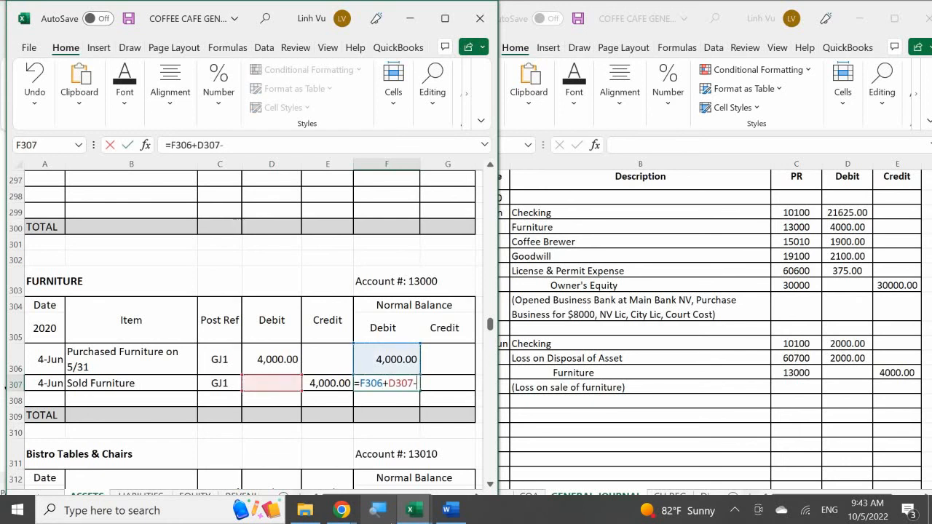
{"action": "key", "text": "Left"}
{"action": "key", "text": "Return"}
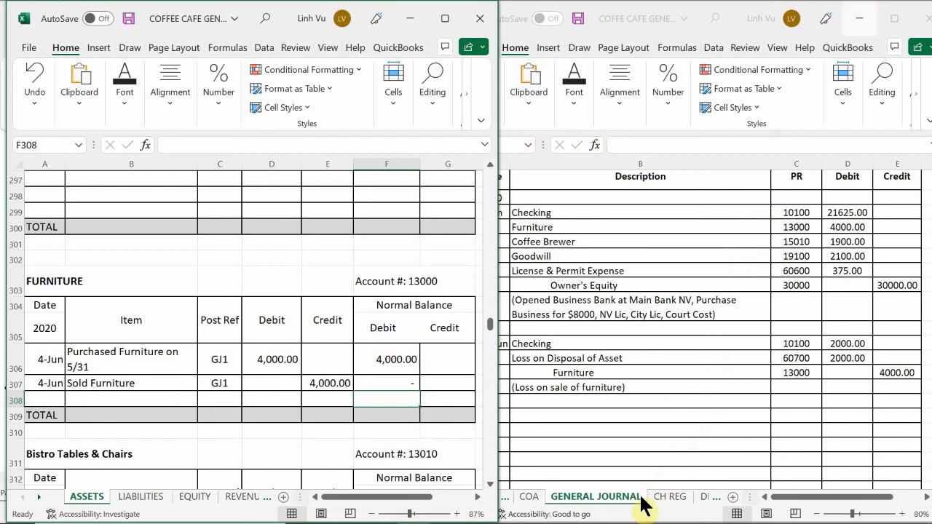
Step: Switch to the journal workbook's DEPOSITS sheet and select the first Receipts cell, A4
{"action": "left_click", "coordinate": [700, 506]}
{"action": "left_click", "coordinate": [702, 498]}
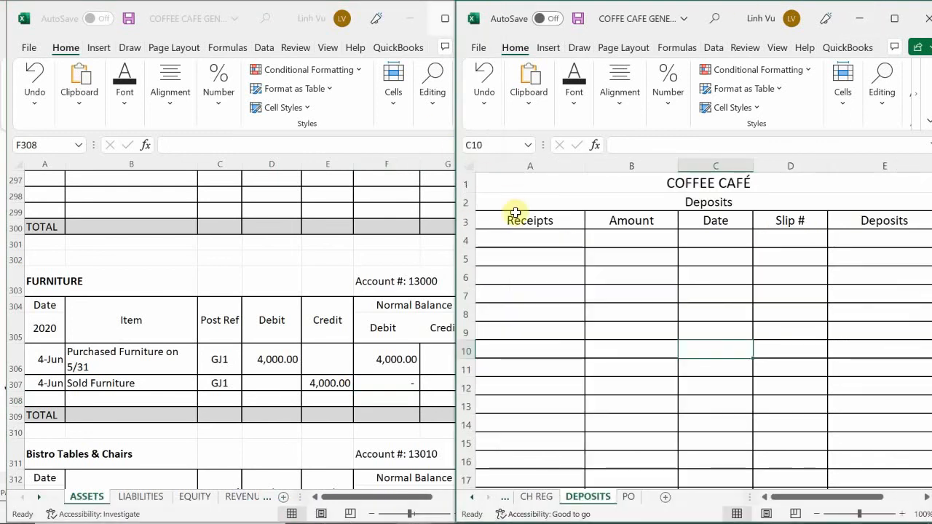
{"action": "left_click", "coordinate": [534, 240]}
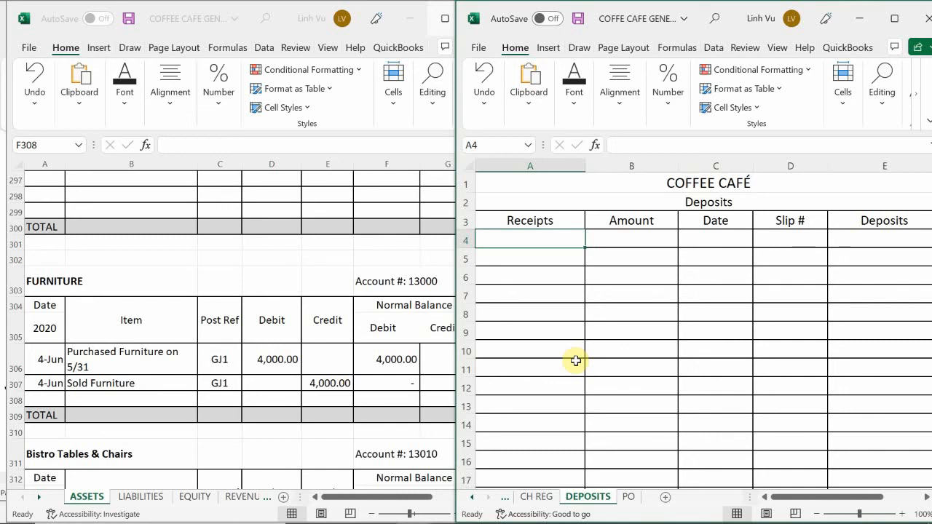
Step: Enter 2000 in Receipts cell A4 and apply the dollar accounting format to A4:A15
{"action": "key", "text": "Down"}
{"action": "key", "text": "Up"}
{"action": "type", "text": "2000"}
{"action": "key", "text": "Return"}
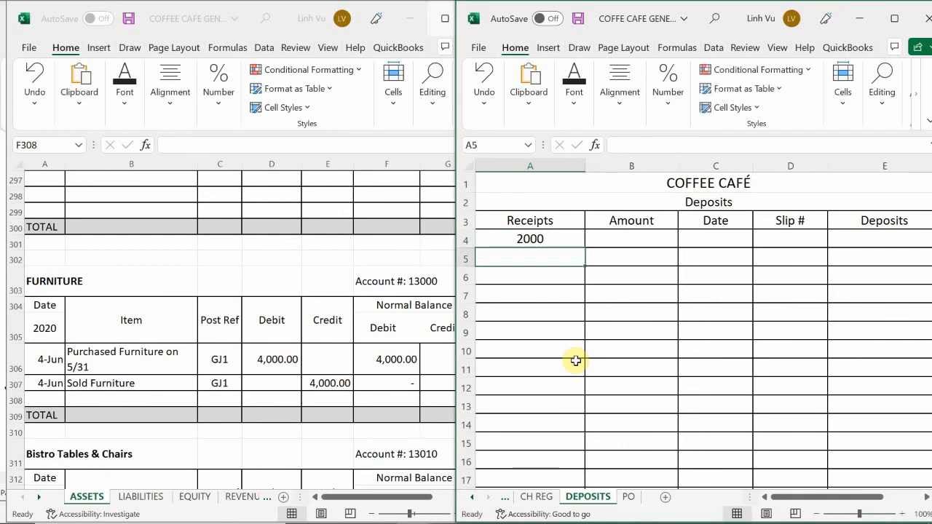
{"action": "left_click_drag", "start_coordinate": [541, 239], "coordinate": [572, 441]}
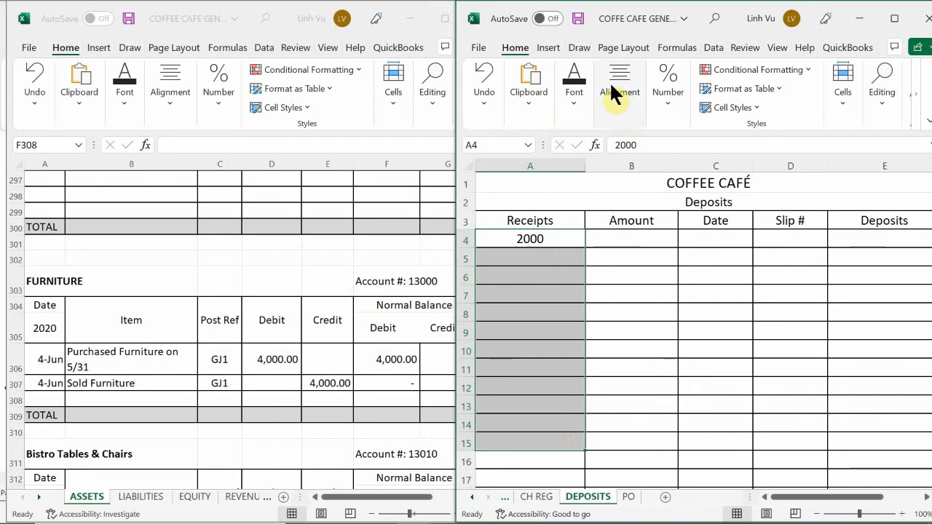
{"action": "left_click", "coordinate": [664, 82]}
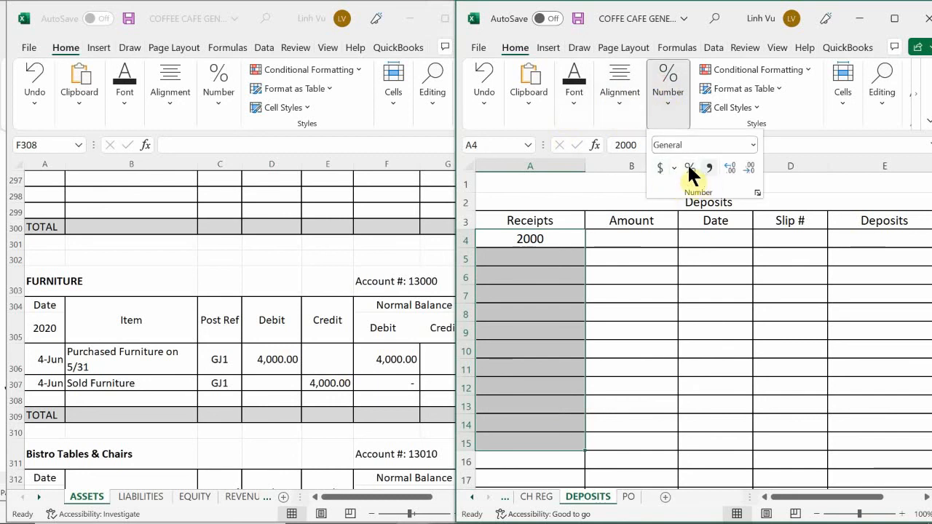
{"action": "left_click", "coordinate": [660, 167]}
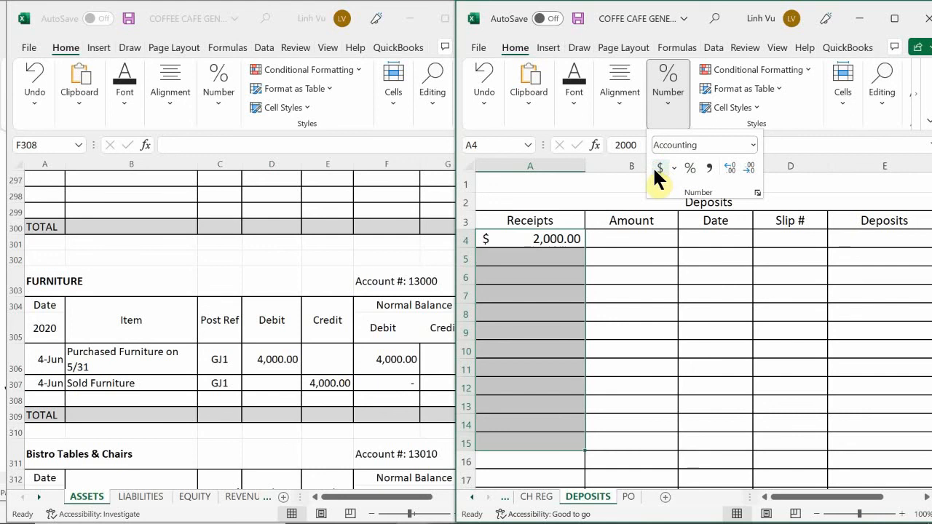
Step: Switch to the Coffee Café assignment in Word and review the instructions for the 4 June furniture sale
{"action": "mouse_move", "coordinate": [412, 523]}
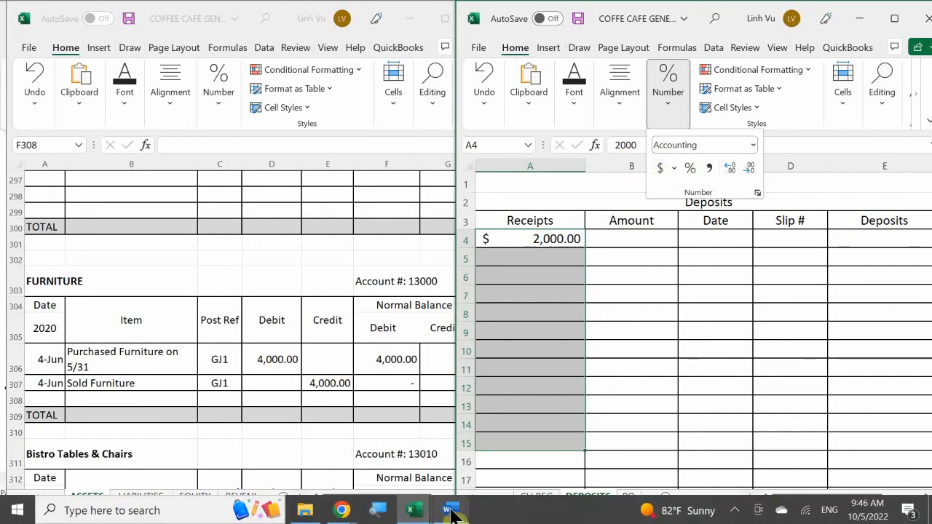
{"action": "mouse_move", "coordinate": [450, 510]}
{"action": "left_click", "coordinate": [464, 448]}
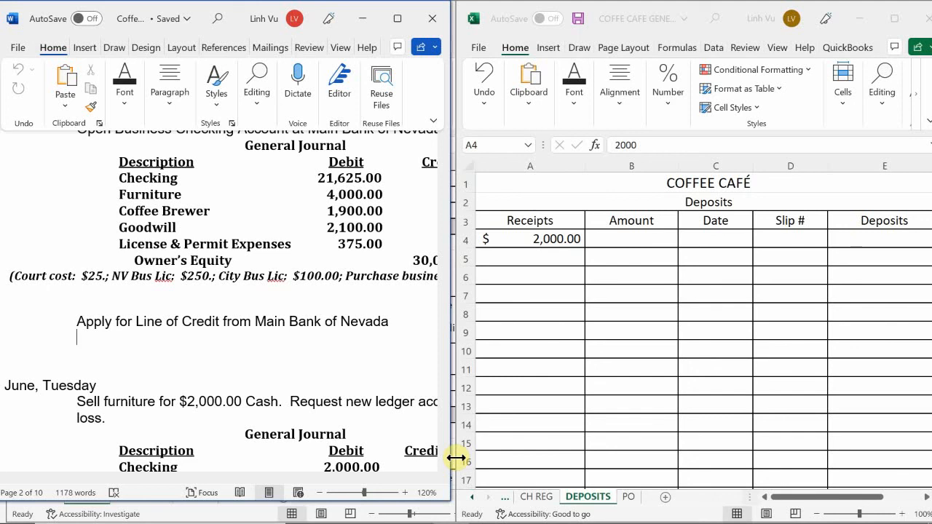
{"action": "left_click", "coordinate": [137, 375]}
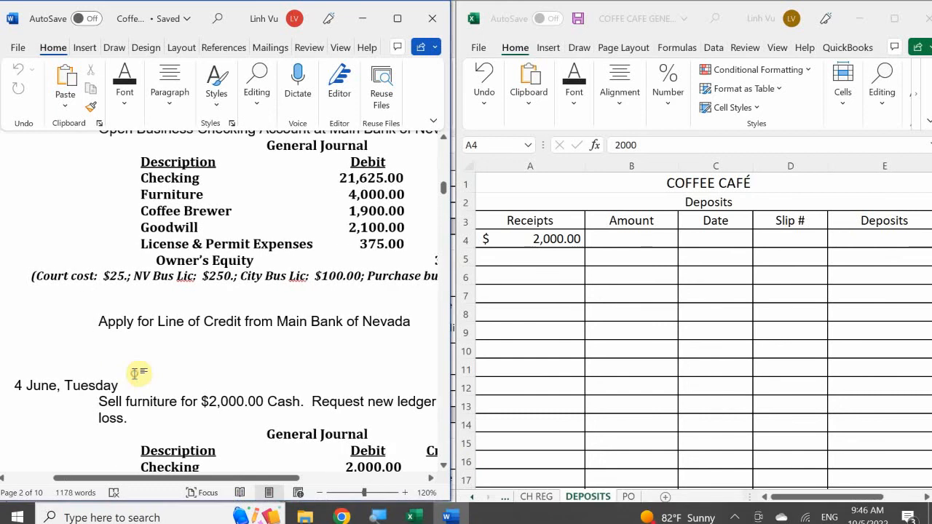
{"action": "scroll", "coordinate": [142, 382], "scroll_direction": "down", "scroll_amount": 2}
{"action": "scroll", "coordinate": [144, 384], "scroll_direction": "down", "scroll_amount": 10}
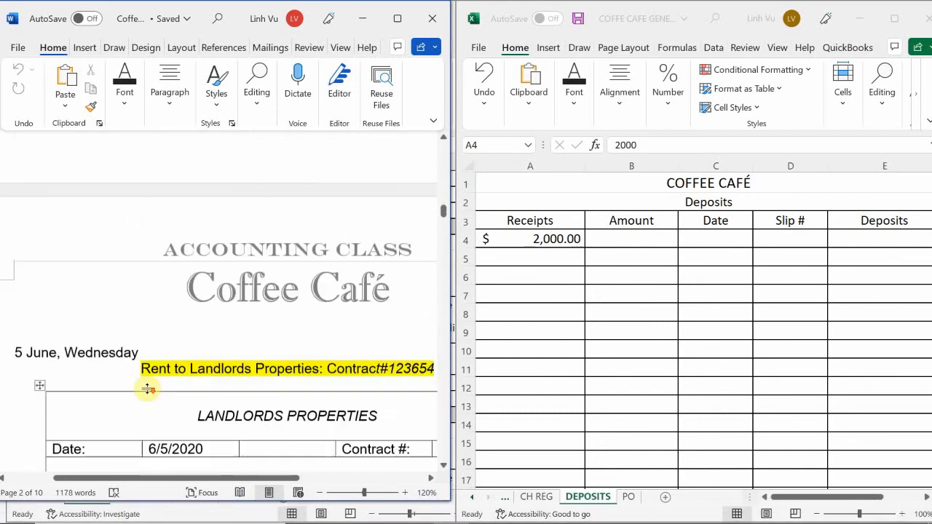
{"action": "scroll", "coordinate": [147, 389], "scroll_direction": "up", "scroll_amount": 3}
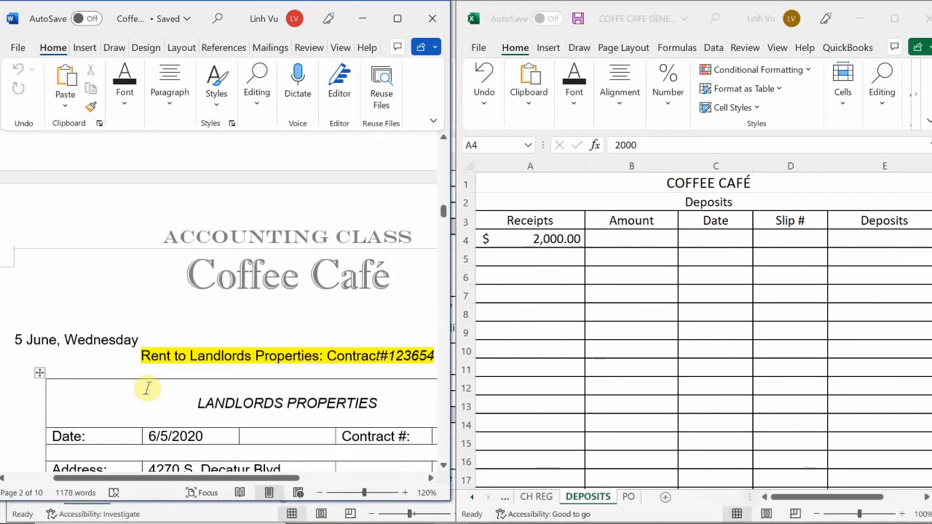
{"action": "scroll", "coordinate": [147, 389], "scroll_direction": "up", "scroll_amount": 7}
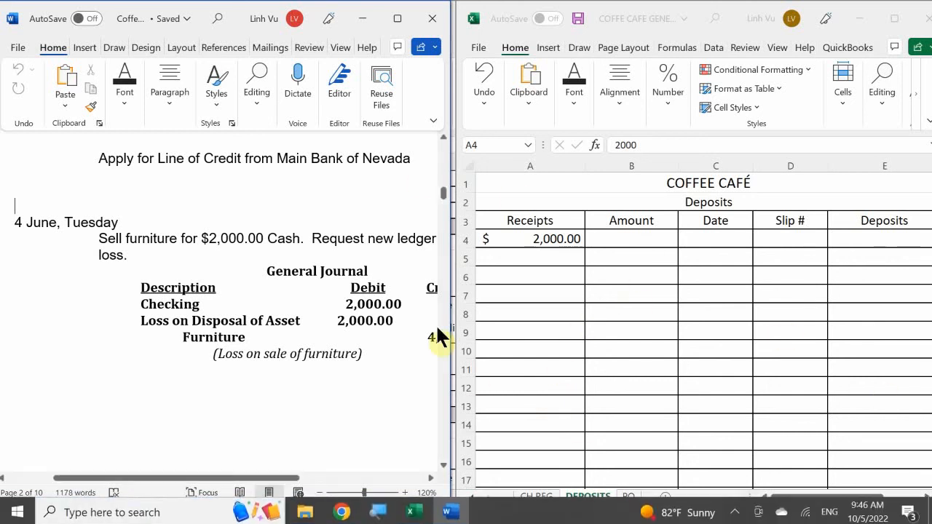
Step: Return to the DEPOSITS sheet in Excel and undo the accounting format and the 2000 entry in the Receipts column
{"action": "left_click", "coordinate": [645, 248]}
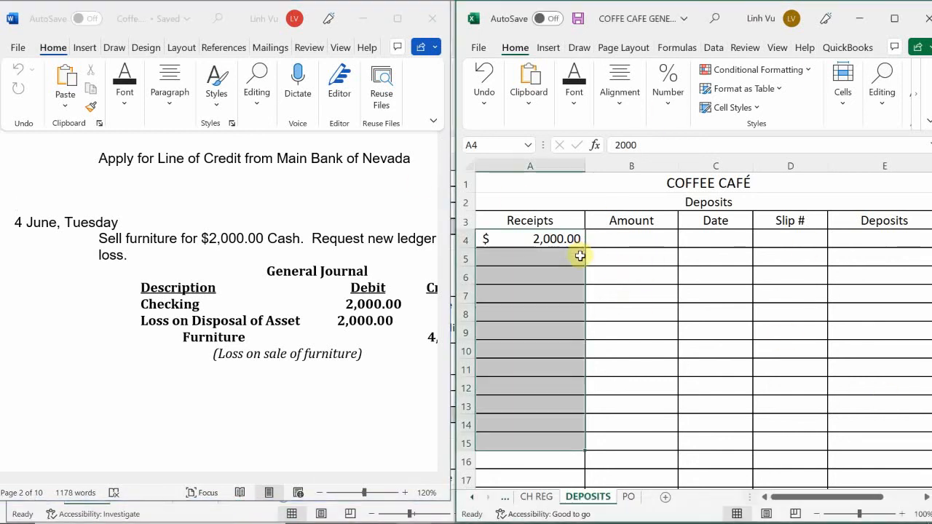
{"action": "key", "text": "ctrl+z"}
{"action": "key", "text": "ctrl+z"}
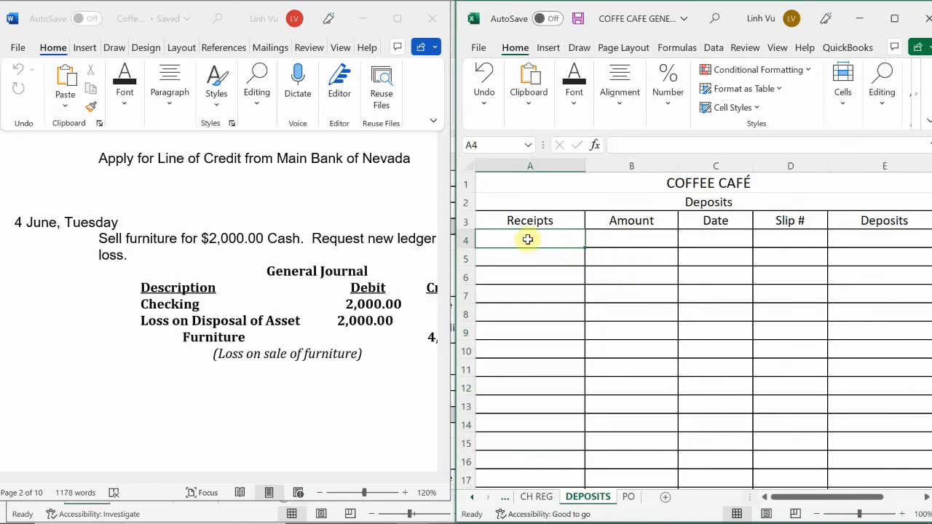
{"action": "left_click", "coordinate": [531, 273]}
{"action": "left_click", "coordinate": [536, 241]}
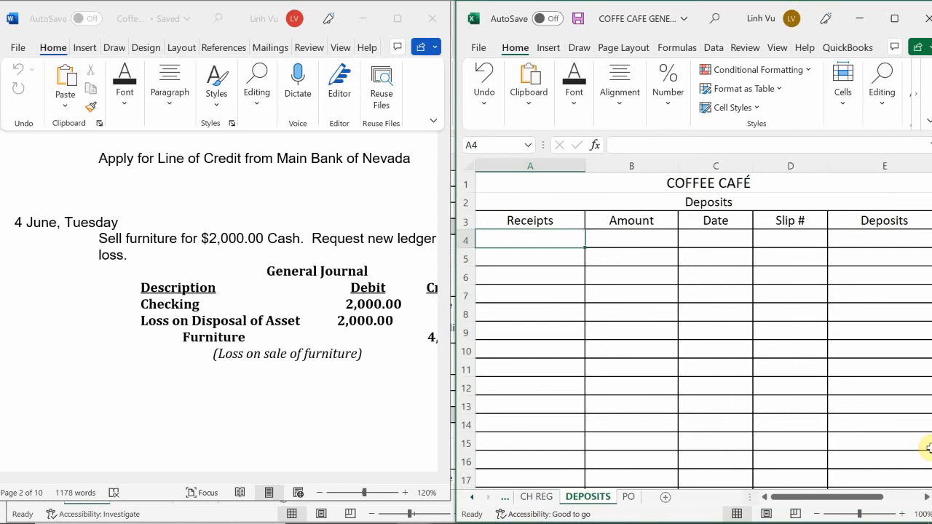
{"action": "key", "text": "F2"}
{"action": "type", "text": "Sale o"}
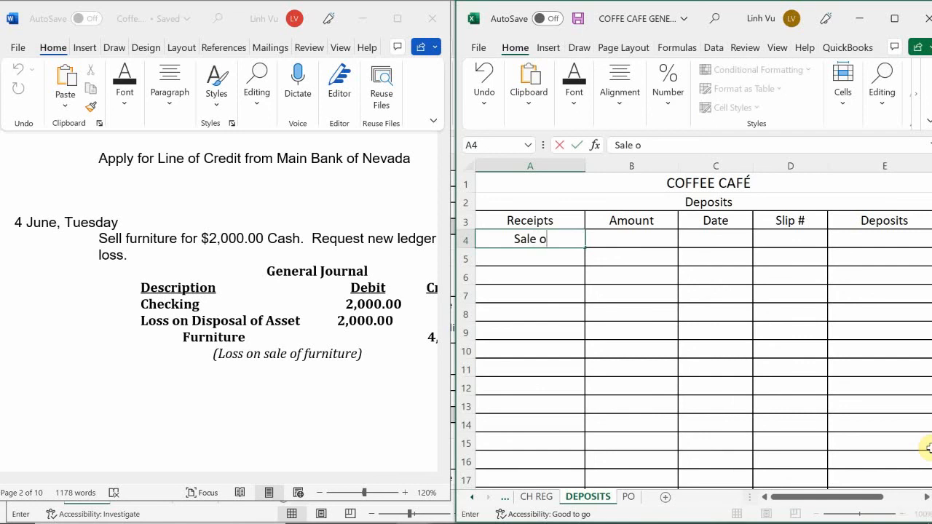
{"action": "type", "text": "n Funr"}
{"action": "key", "text": "BackSpace"}
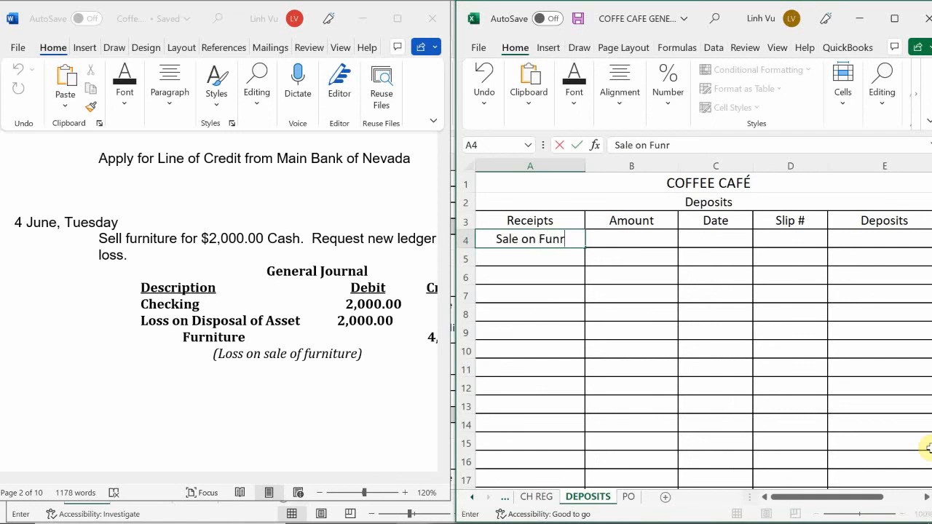
{"action": "type", "text": "i"}
{"action": "key", "text": "BackSpace"}
{"action": "type", "text": "r"}
{"action": "key", "text": "BackSpace"}
{"action": "key", "text": "BackSpace"}
{"action": "type", "text": "r"}
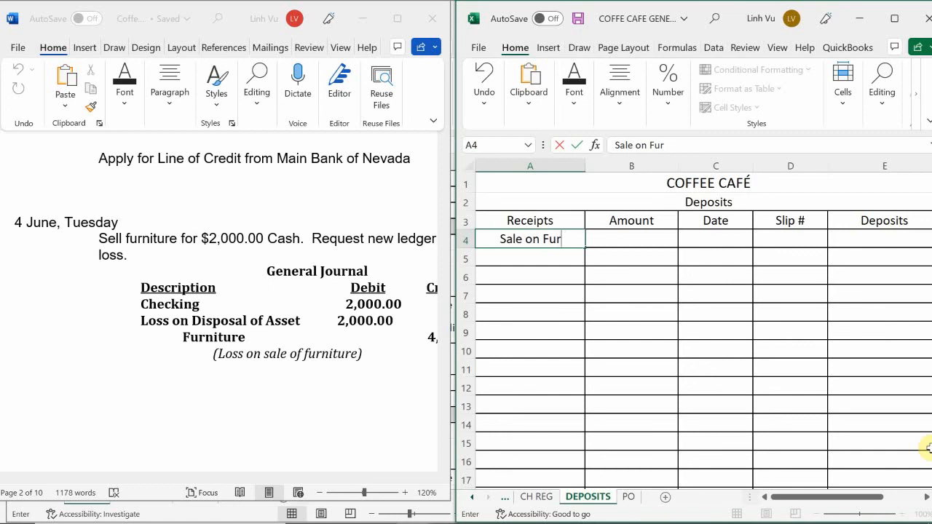
{"action": "type", "text": "n"}
{"action": "key", "text": "BackSpace"}
{"action": "key", "text": "BackSpace"}
{"action": "key", "text": "BackSpace"}
{"action": "key", "text": "BackSpace"}
{"action": "key", "text": "BackSpace"}
{"action": "key", "text": "BackSpace"}
{"action": "key", "text": "BackSpace"}
{"action": "key", "text": "BackSpace"}
{"action": "key", "text": "BackSpace"}
{"action": "key", "text": "BackSpace"}
{"action": "key", "text": "BackSpace"}
{"action": "key", "text": "BackSpace"}
{"action": "key", "text": "BackSpace"}
{"action": "key", "text": "BackSpace"}
{"action": "key", "text": "BackSpace"}
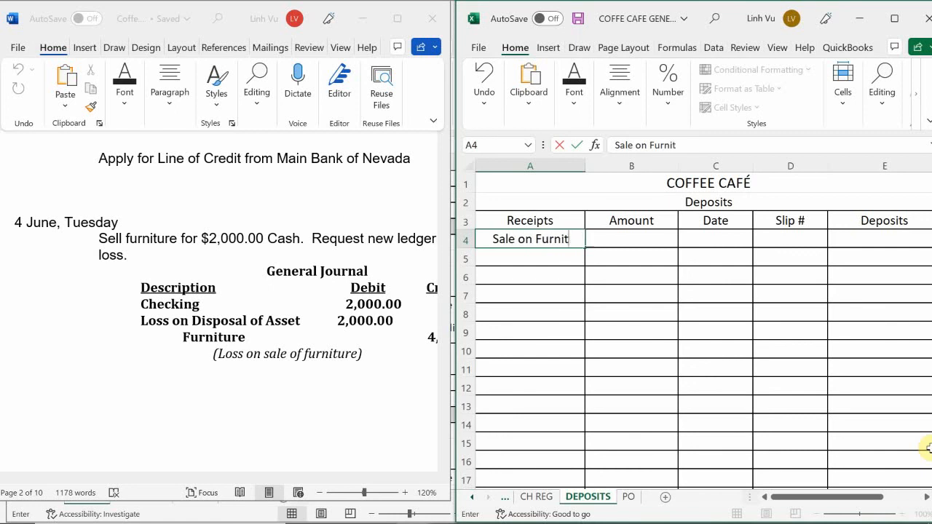
Step: Enter Cash as the receipt in cell A4 and 2000 as its amount in cell B4
{"action": "type", "text": "Cash"}
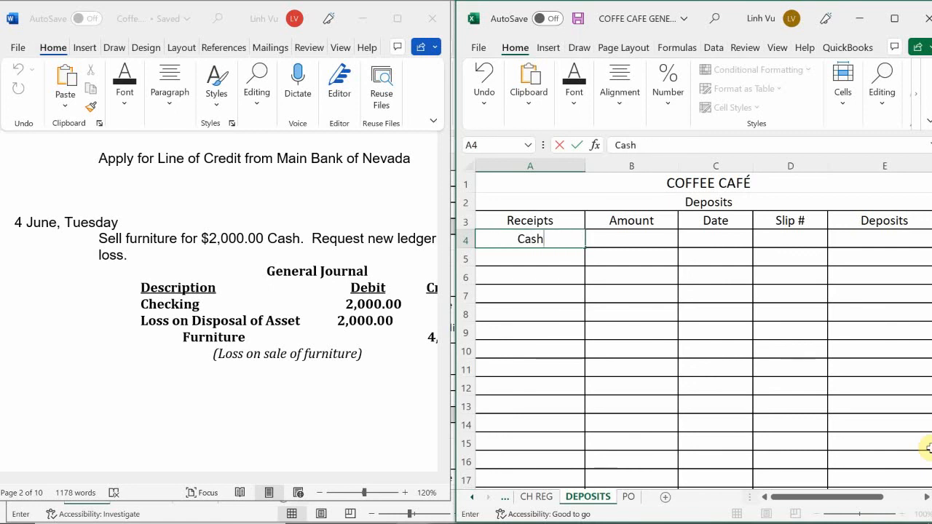
{"action": "key", "text": "Return"}
{"action": "key", "text": "Right"}
{"action": "key", "text": "Up"}
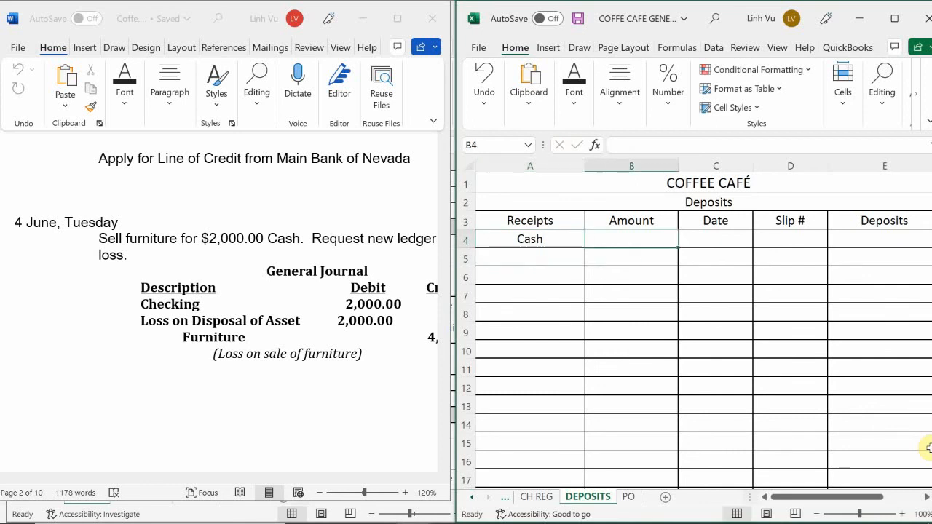
{"action": "type", "text": "2000"}
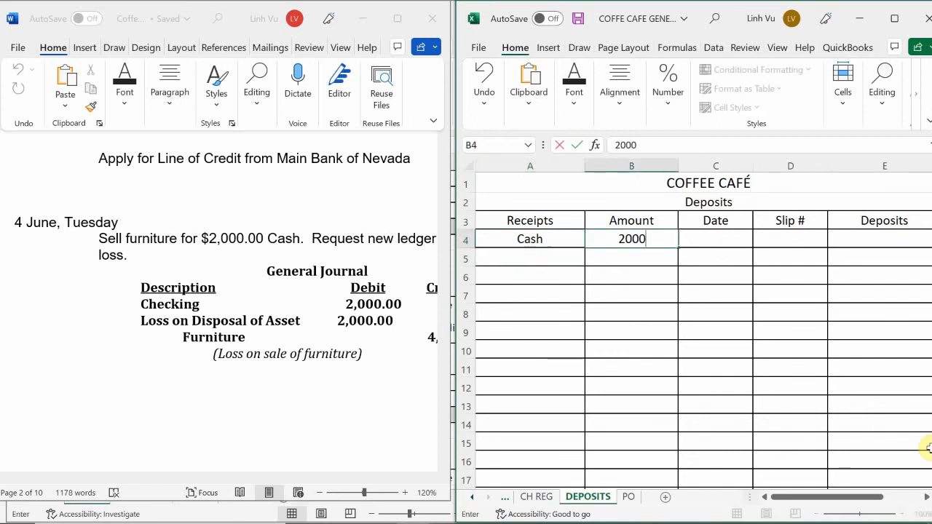
{"action": "key", "text": "Return"}
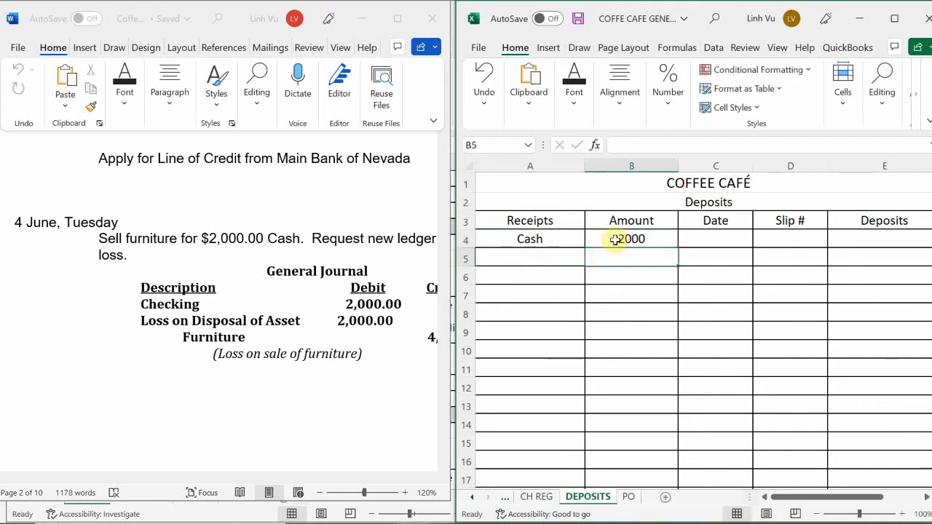
Step: Apply the dollar accounting format to the Amount cells B4:B15
{"action": "left_click_drag", "start_coordinate": [617, 239], "coordinate": [661, 441]}
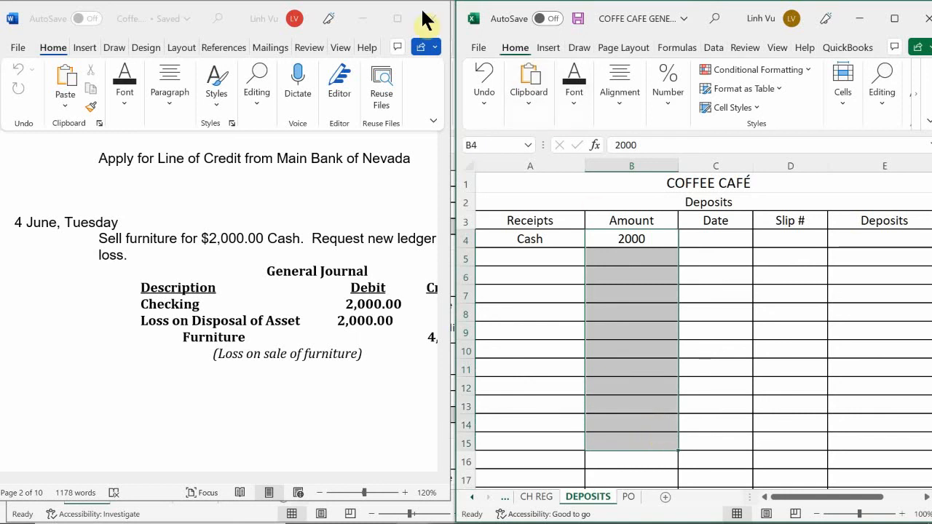
{"action": "left_click", "coordinate": [669, 80]}
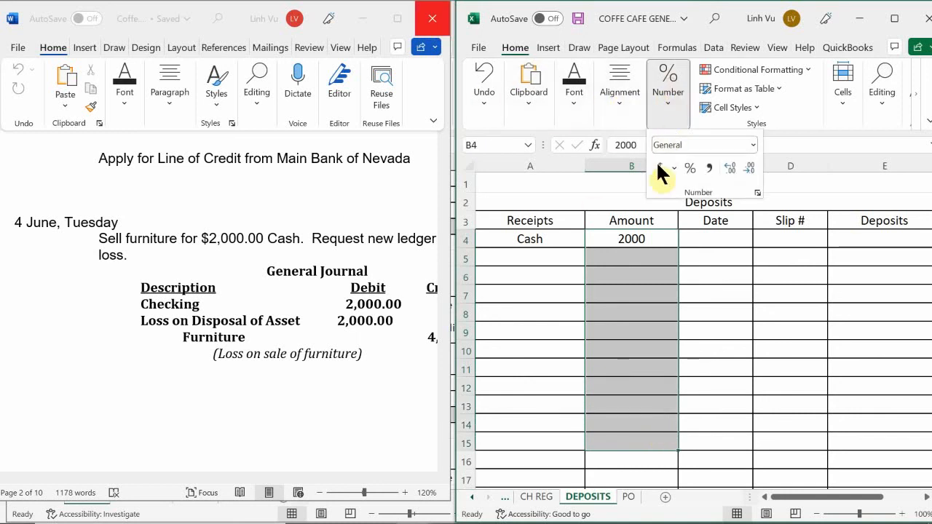
{"action": "left_click", "coordinate": [660, 169]}
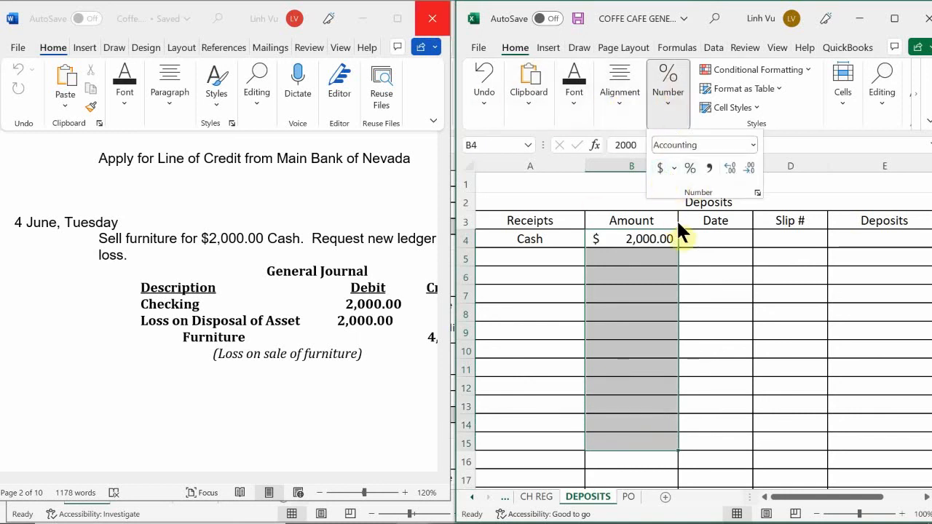
Step: Enter the date 6/4 in cell C4 and slip number 1 in cell D4 of the Cash receipt row
{"action": "left_click", "coordinate": [716, 238]}
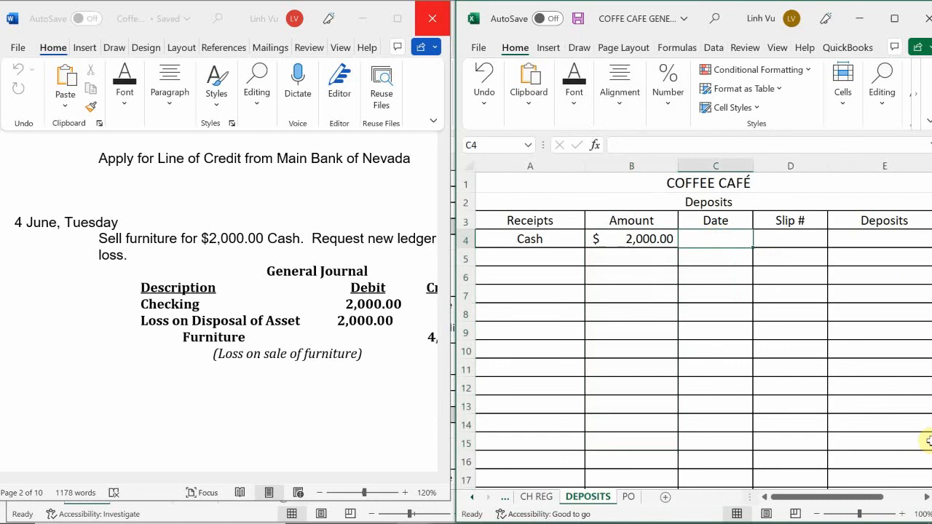
{"action": "type", "text": "6/4"}
{"action": "key", "text": "Return"}
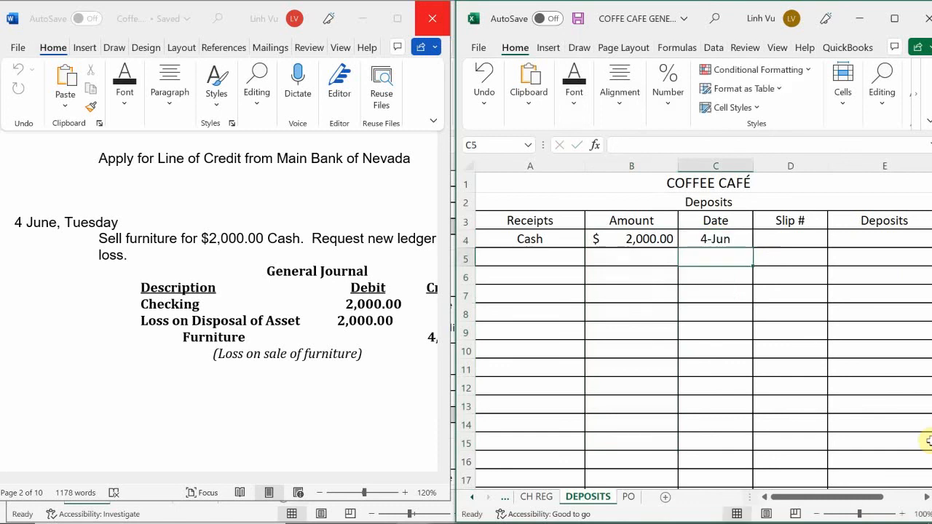
{"action": "key", "text": "Up"}
{"action": "key", "text": "Right"}
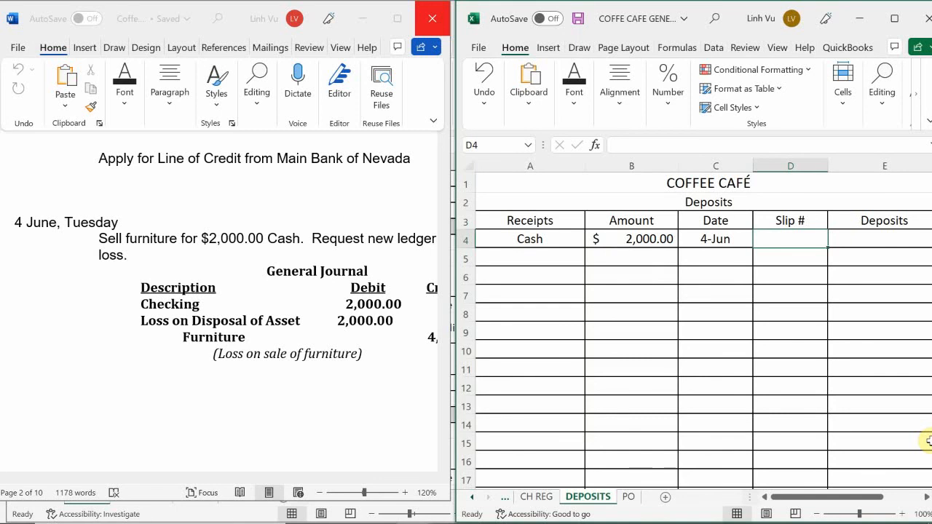
{"action": "type", "text": "1"}
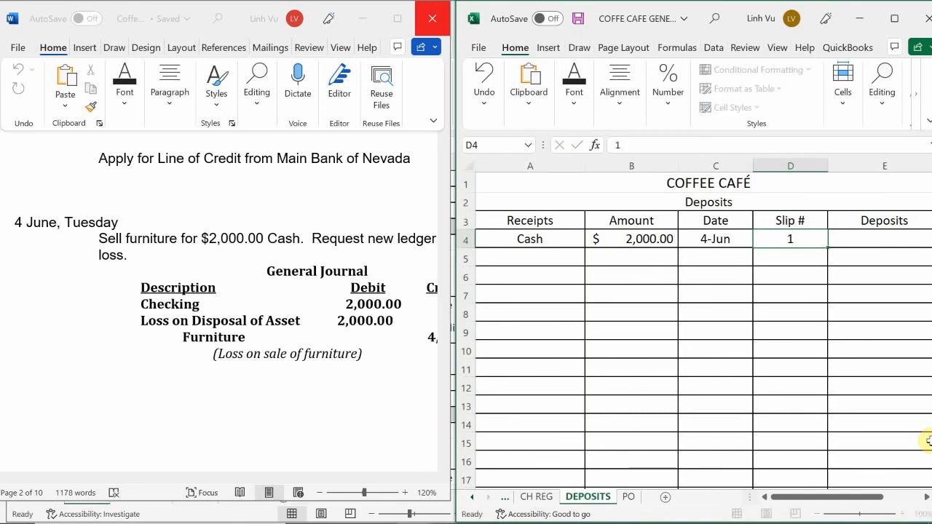
{"action": "key", "text": "Return"}
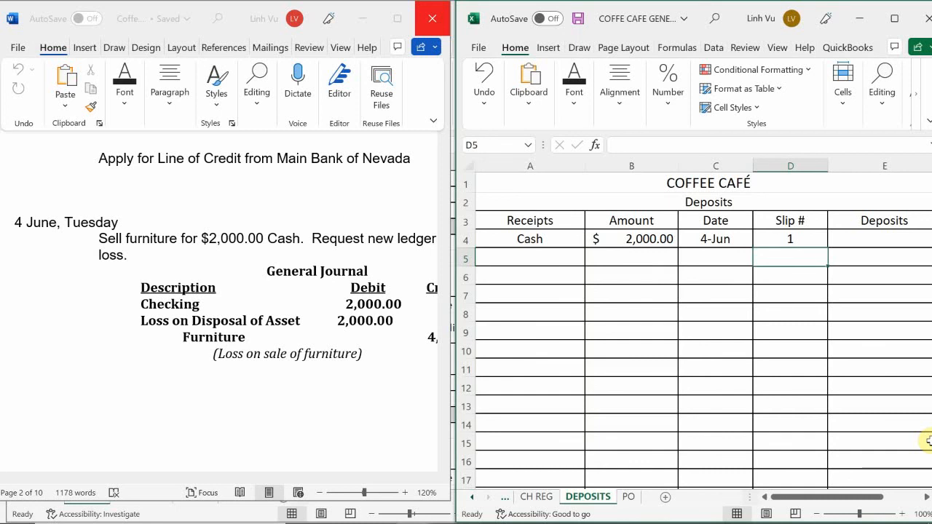
Step: Fill Deposits cell E4 with the formula =B4 so it takes the receipt's amount
{"action": "mouse_move", "coordinate": [201, 523]}
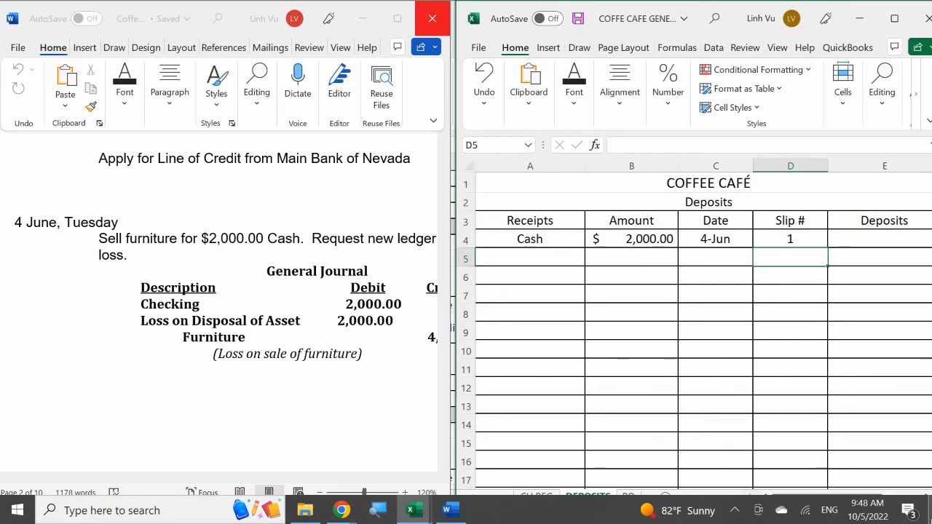
{"action": "left_click", "coordinate": [877, 236]}
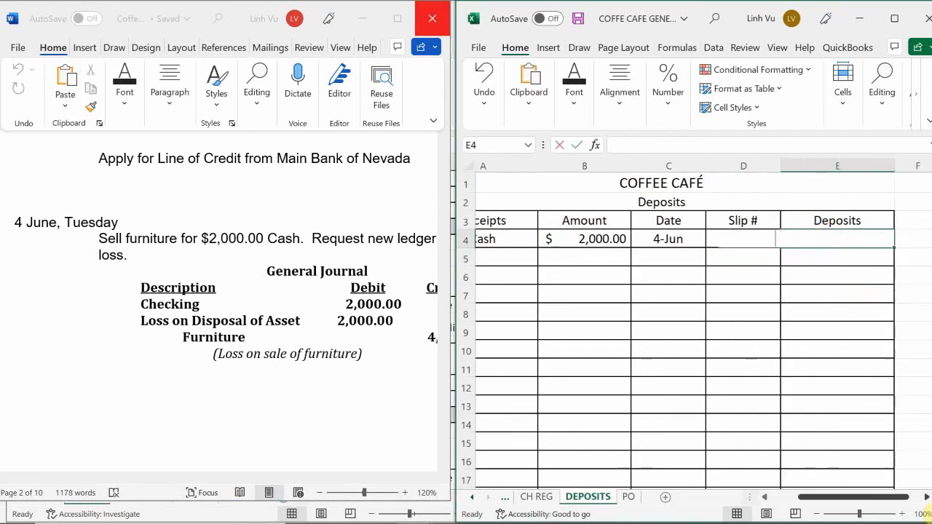
{"action": "type", "text": "="}
{"action": "key", "text": "Left"}
{"action": "key", "text": "Left"}
{"action": "key", "text": "Left"}
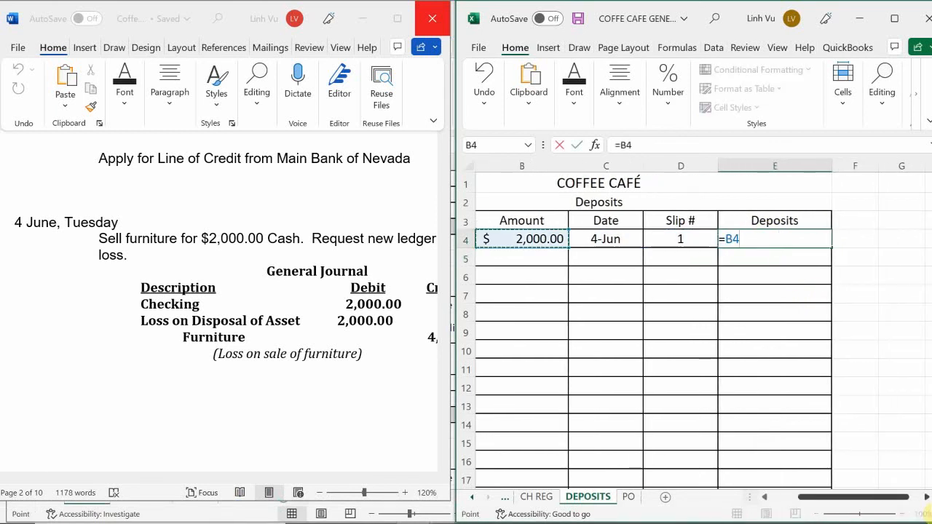
{"action": "key", "text": "Return"}
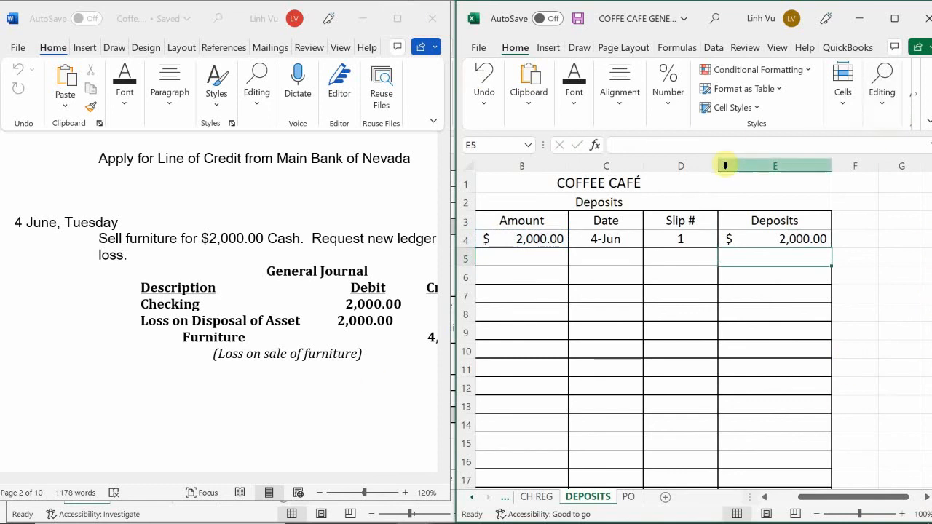
Step: Narrow the Slip #, Deposits and Amount columns slightly, ending with cell E5 selected
{"action": "left_click_drag", "start_coordinate": [717, 169], "coordinate": [702, 170]}
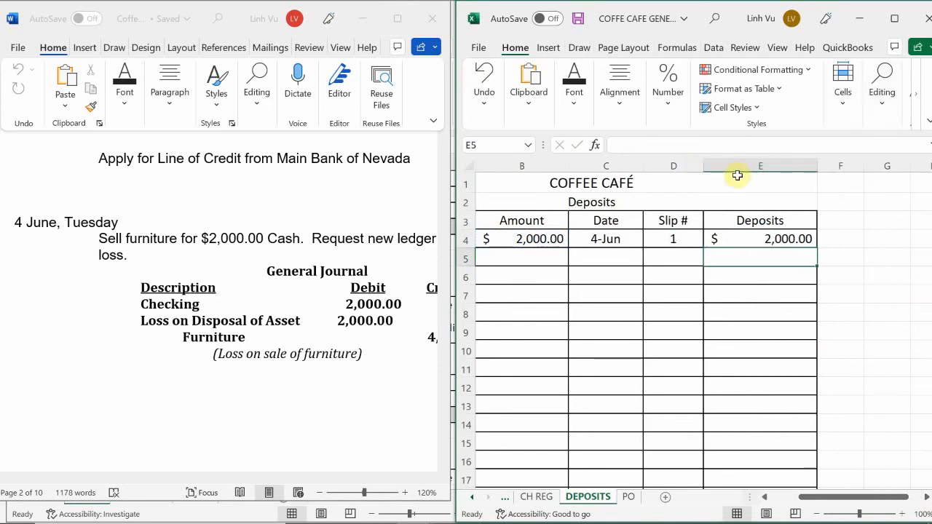
{"action": "left_click", "coordinate": [810, 166]}
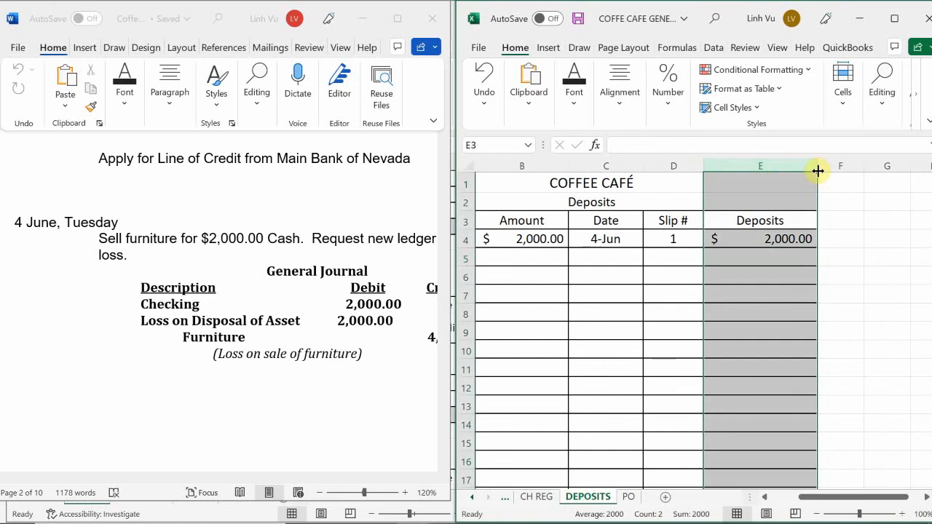
{"action": "left_click_drag", "start_coordinate": [818, 170], "coordinate": [808, 175]}
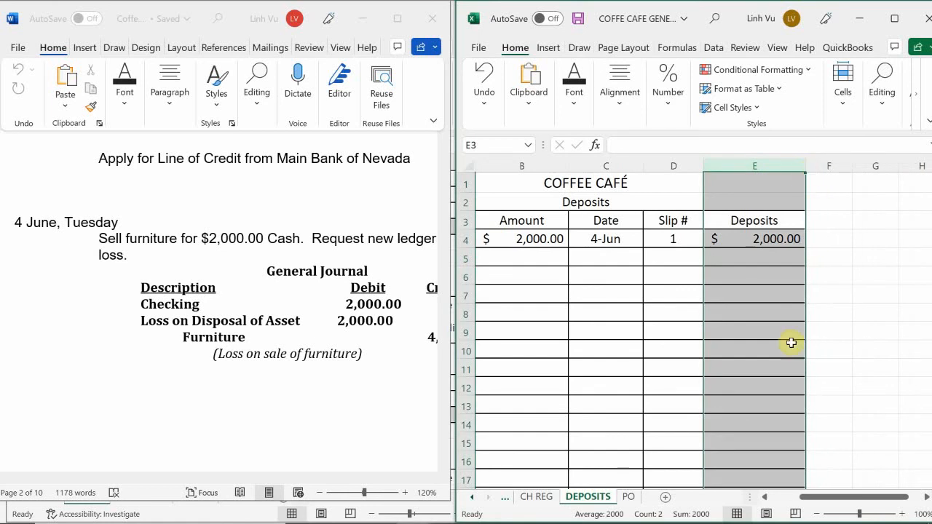
{"action": "left_click_drag", "start_coordinate": [861, 498], "coordinate": [807, 510]}
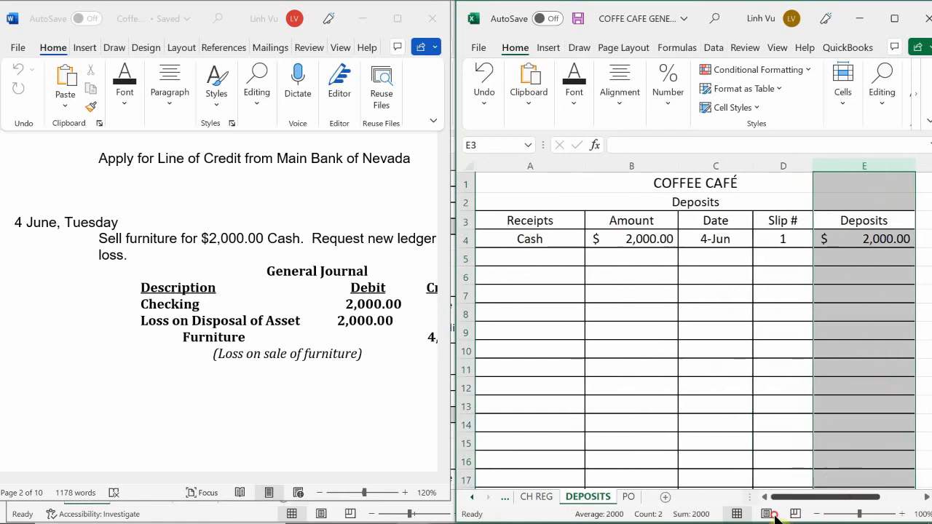
{"action": "left_click", "coordinate": [732, 271]}
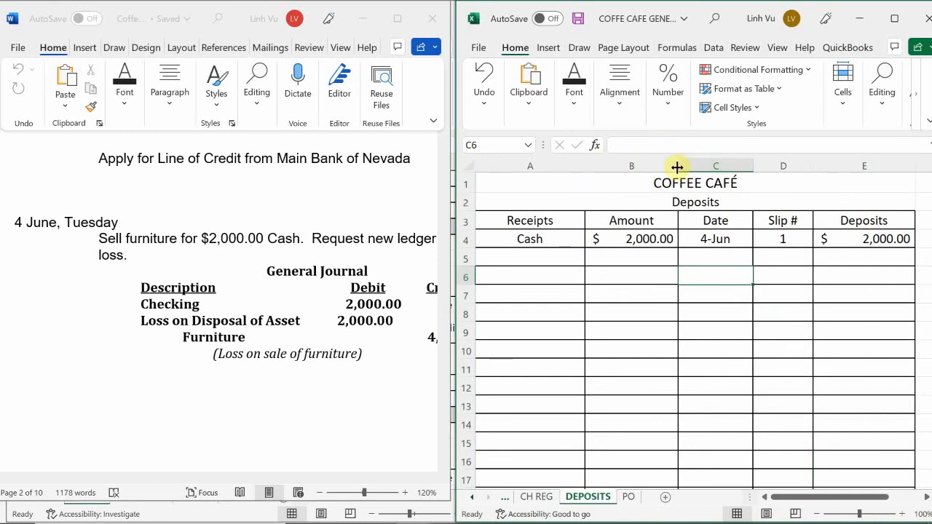
{"action": "left_click_drag", "start_coordinate": [677, 167], "coordinate": [667, 167]}
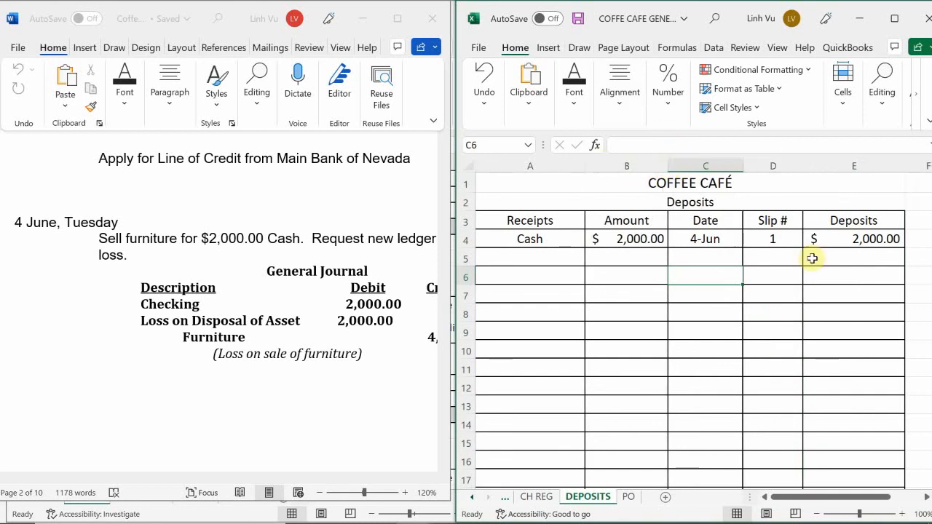
{"action": "left_click", "coordinate": [831, 271]}
{"action": "left_click", "coordinate": [862, 261]}
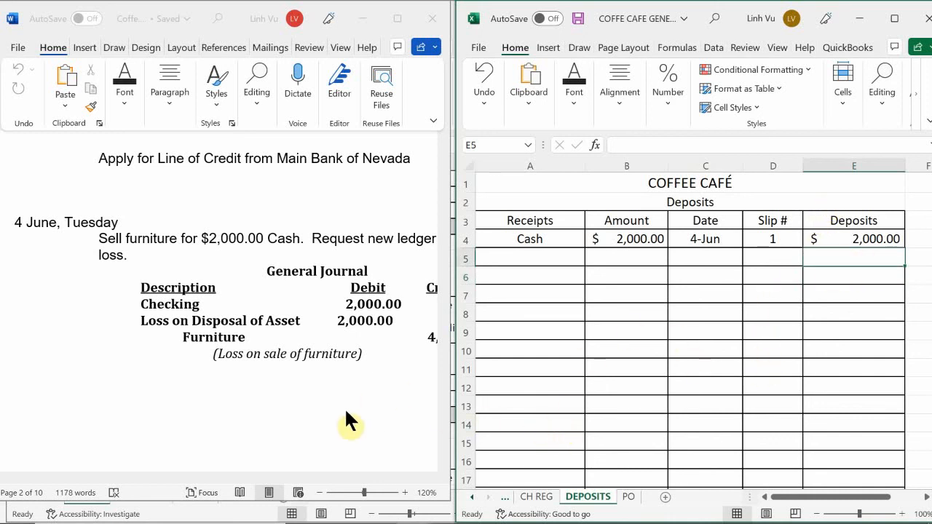
Step: Switch to the Coffee Café assignment in Word and review the 5 June rent transaction for Landlords Properties
{"action": "left_click", "coordinate": [352, 362]}
{"action": "scroll", "coordinate": [353, 363], "scroll_direction": "down", "scroll_amount": 8}
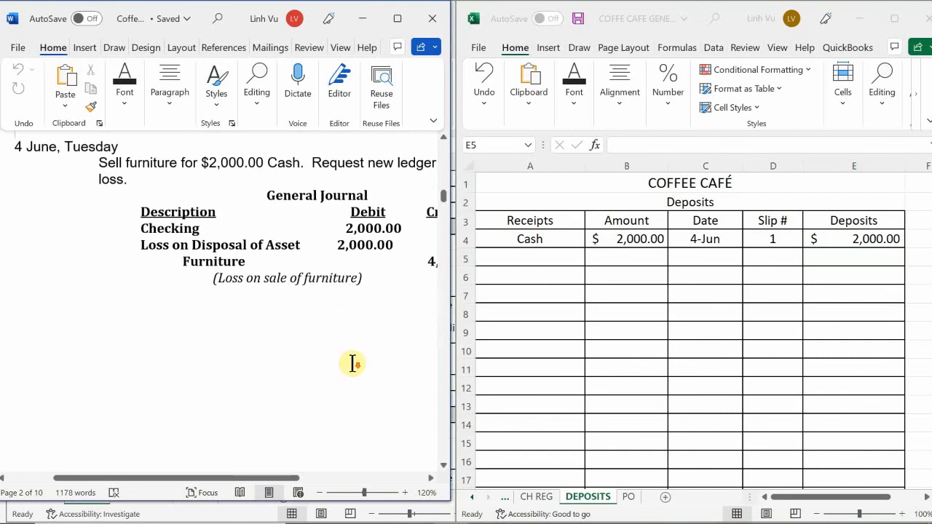
{"action": "scroll", "coordinate": [355, 368], "scroll_direction": "down", "scroll_amount": 8}
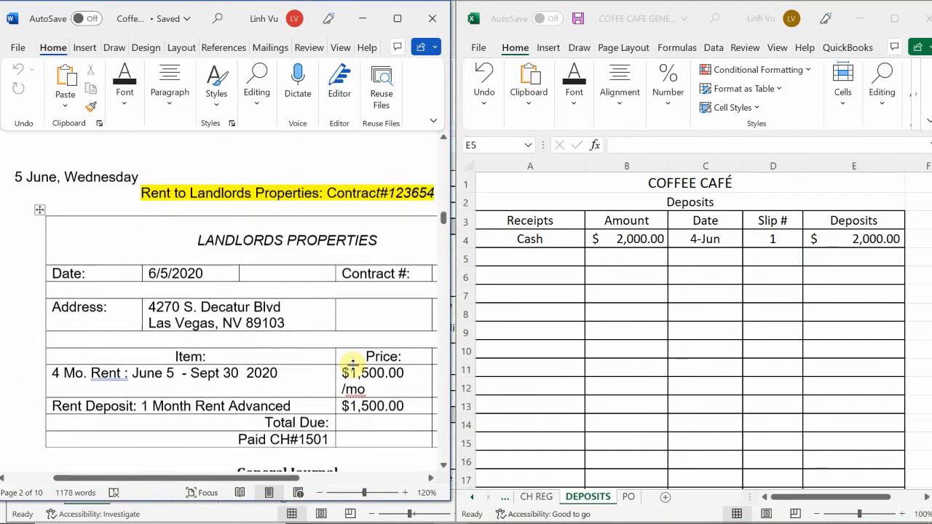
{"action": "scroll", "coordinate": [353, 365], "scroll_direction": "up", "scroll_amount": 2}
{"action": "scroll", "coordinate": [353, 364], "scroll_direction": "up", "scroll_amount": 2}
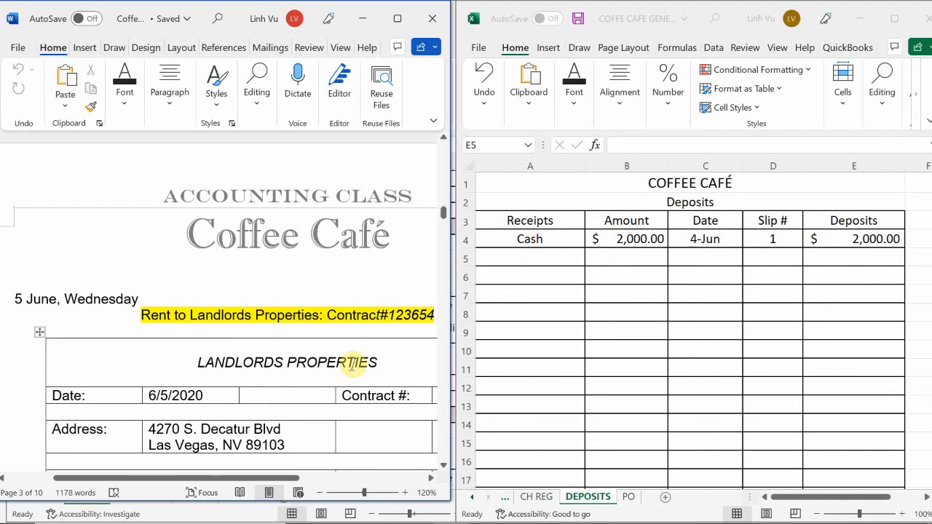
{"action": "left_click", "coordinate": [735, 510]}
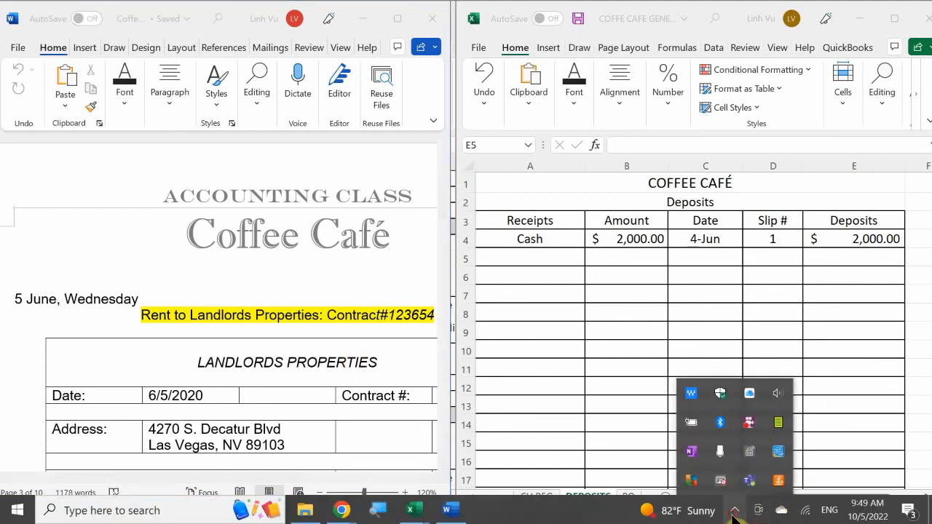
{"action": "right_click", "coordinate": [751, 428]}
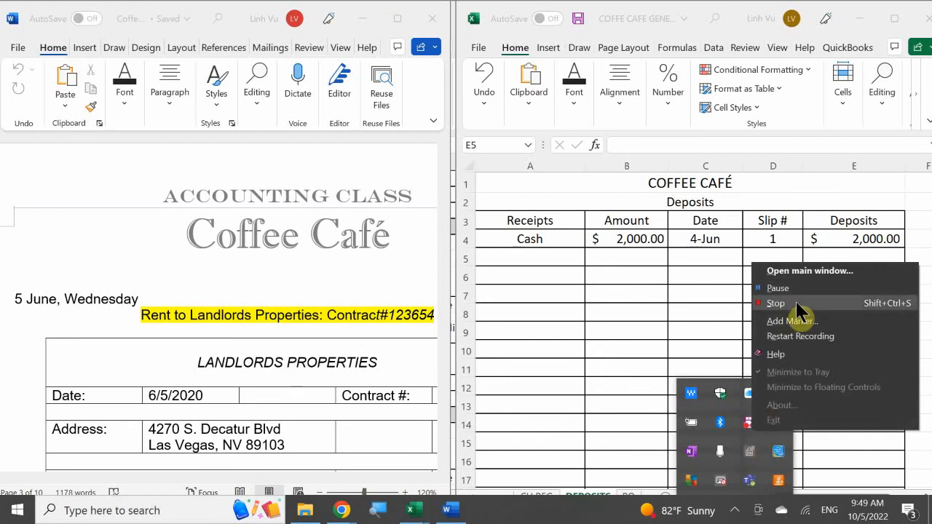